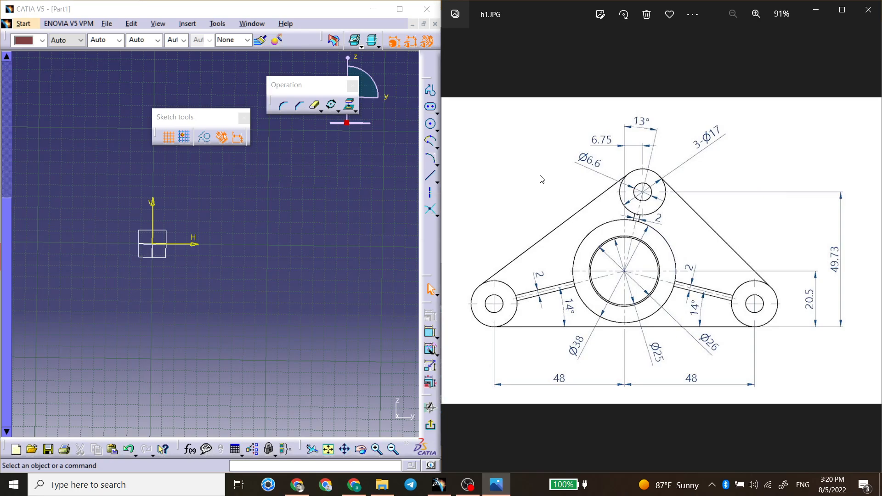
Step: Draw a circle centred on the sketch origin, with a radius of about 28 mm
click(429, 127)
click(429, 127)
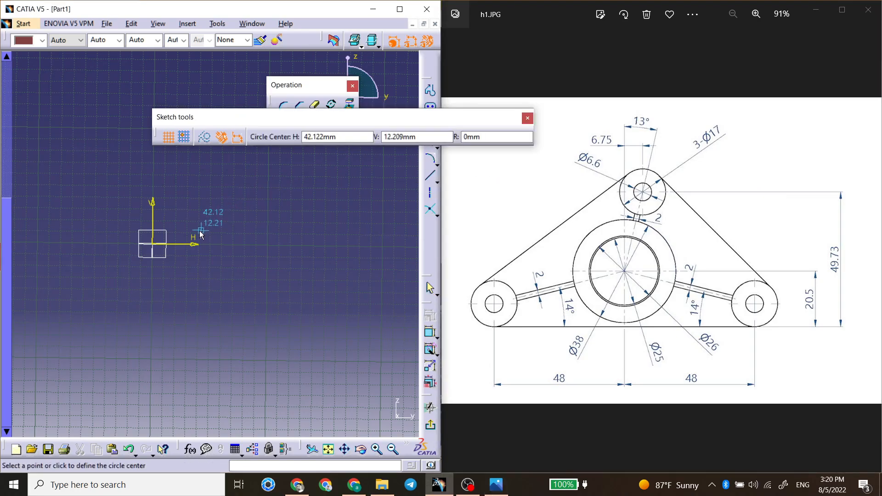
click(154, 244)
click(176, 221)
middle_drag(202, 208, 273, 211)
click(262, 202)
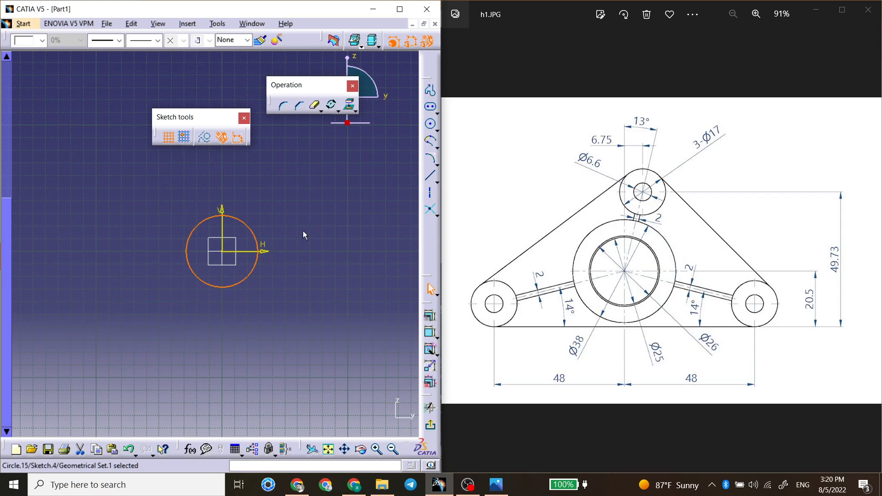
Step: Dimension the circle and switch the constraint's dimension type from radius to diameter
click(432, 337)
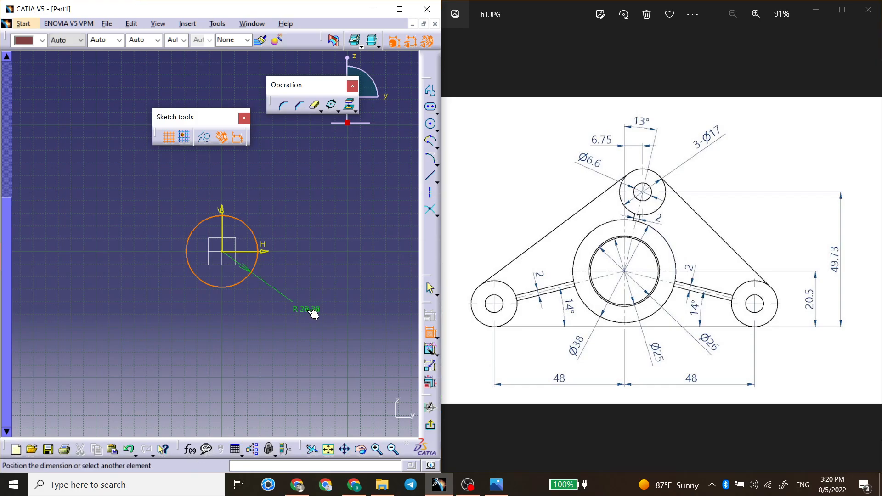
click(313, 315)
right_click(308, 313)
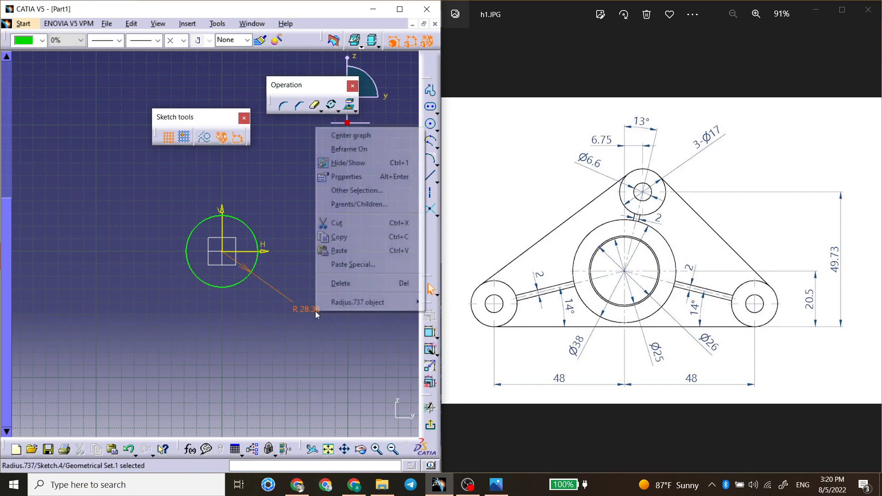
click(308, 312)
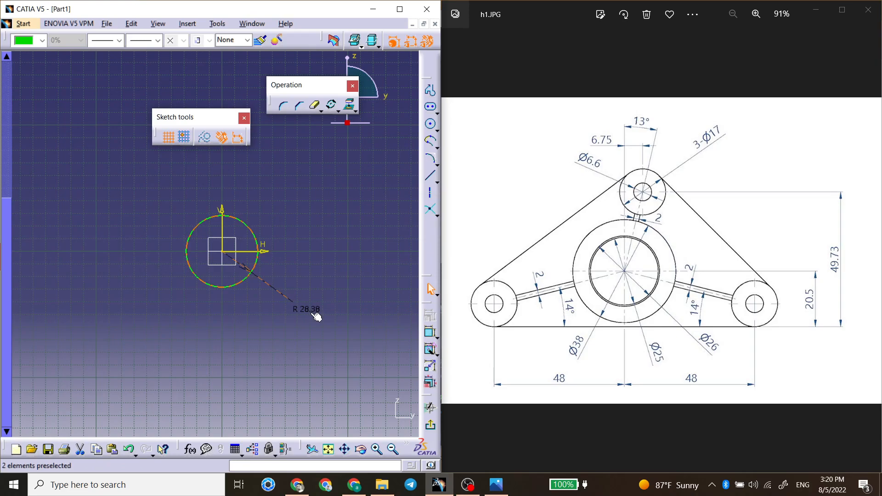
double_click(307, 312)
click(552, 331)
click(618, 361)
click(660, 363)
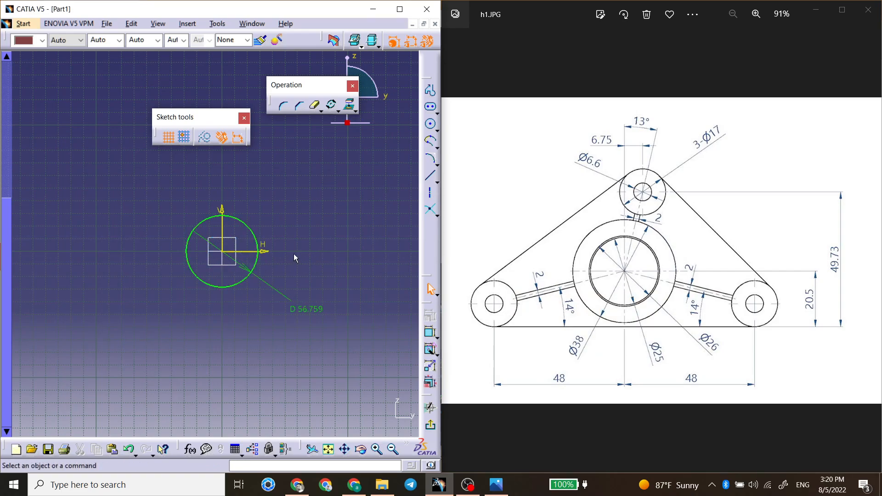
Step: Set the circle's diameter to 25 mm
double_click(319, 311)
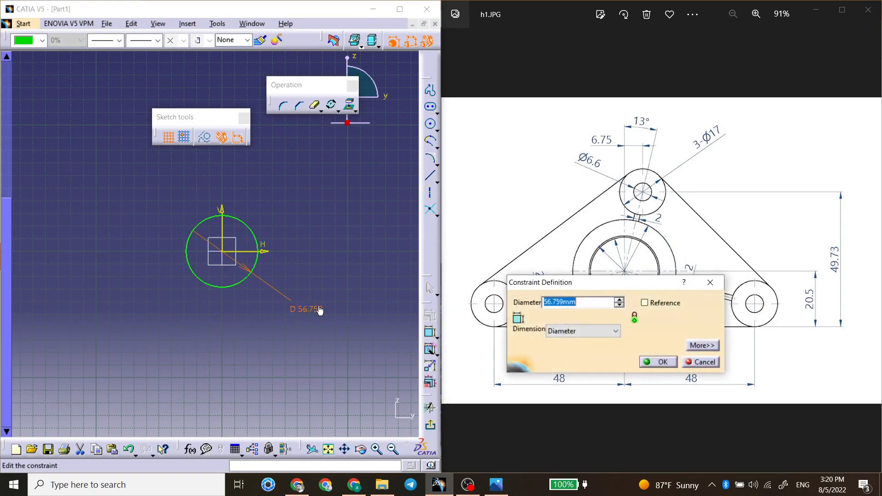
text(25)
key(Return)
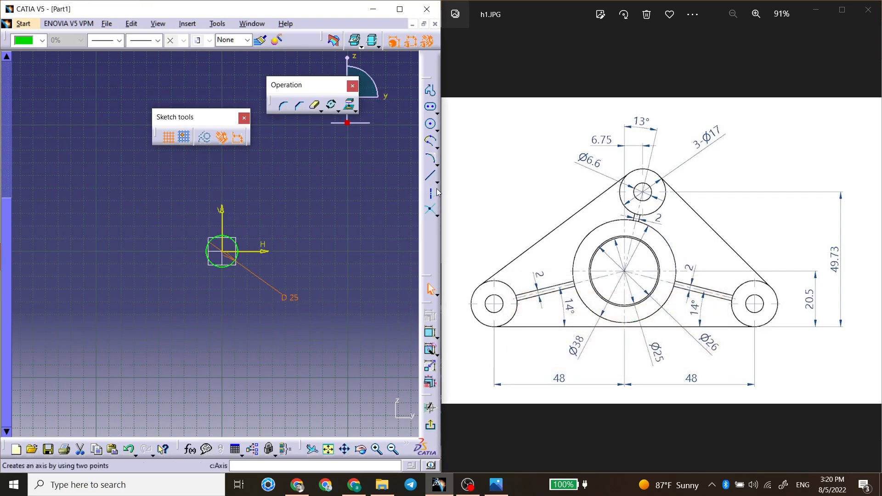
Step: Draw a second, concentric circle at the origin and constrain its diameter to 26 mm
click(430, 123)
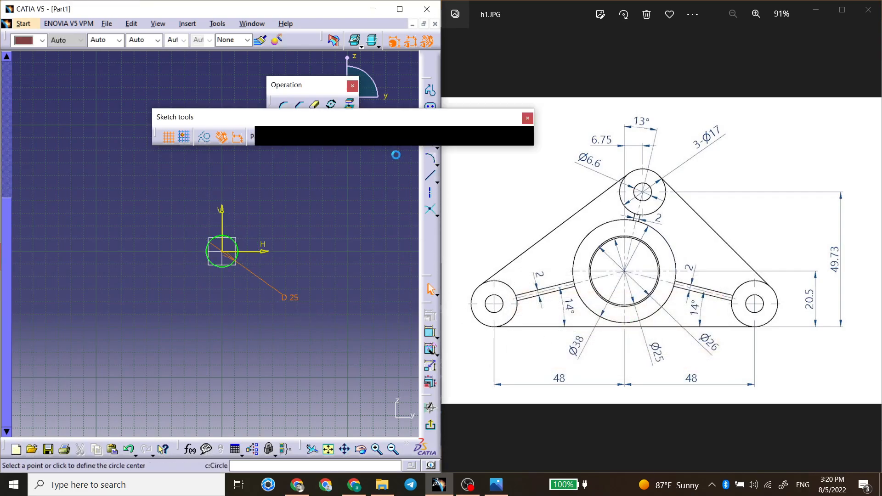
click(222, 251)
click(273, 228)
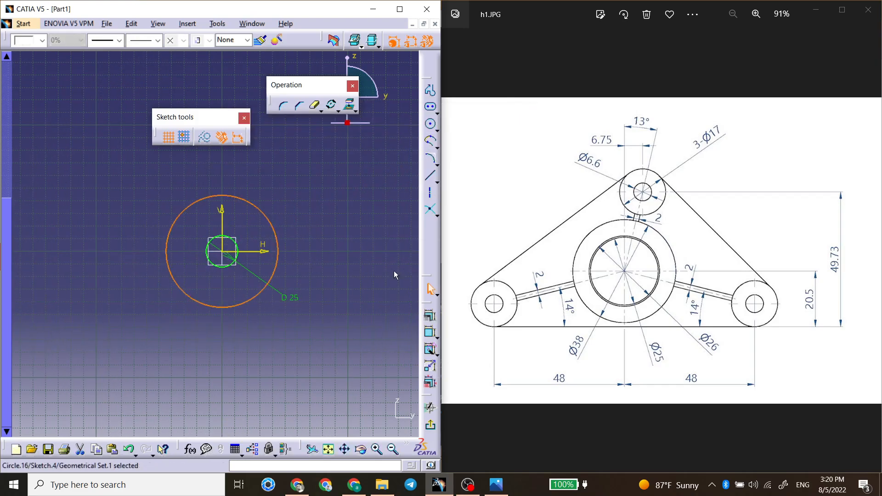
click(430, 332)
click(335, 225)
double_click(335, 225)
text(26)
key(Return)
click(328, 239)
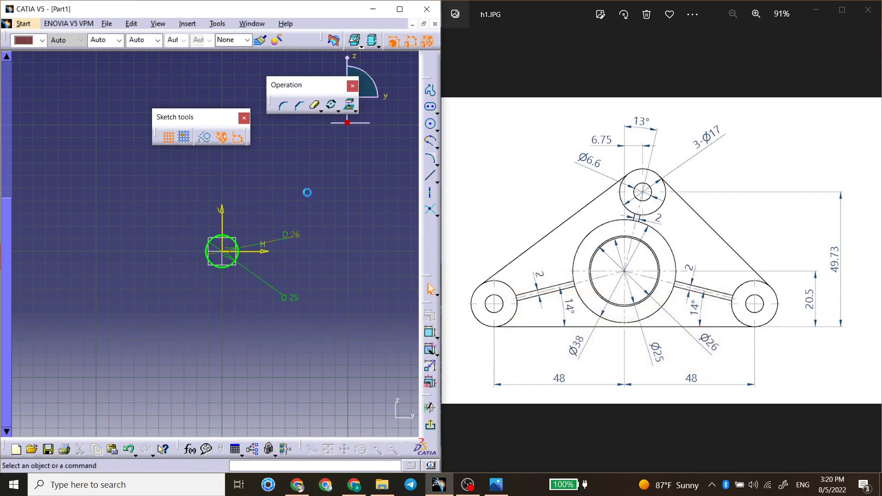
Step: Draw a third circle centred on the origin with a radius of 19 mm
click(429, 127)
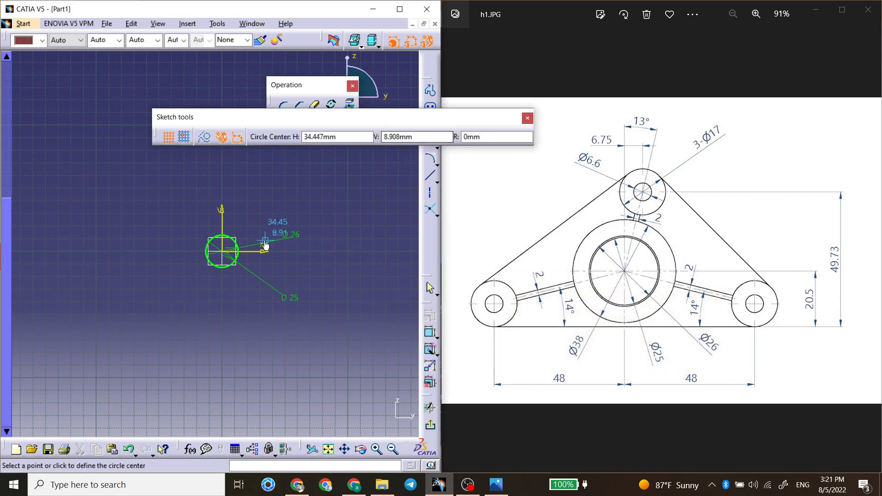
click(222, 251)
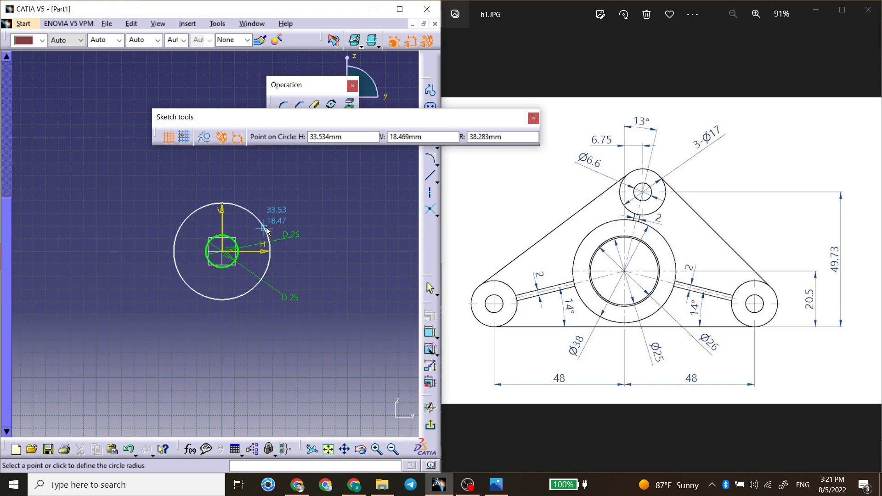
key(Tab)
key(Tab)
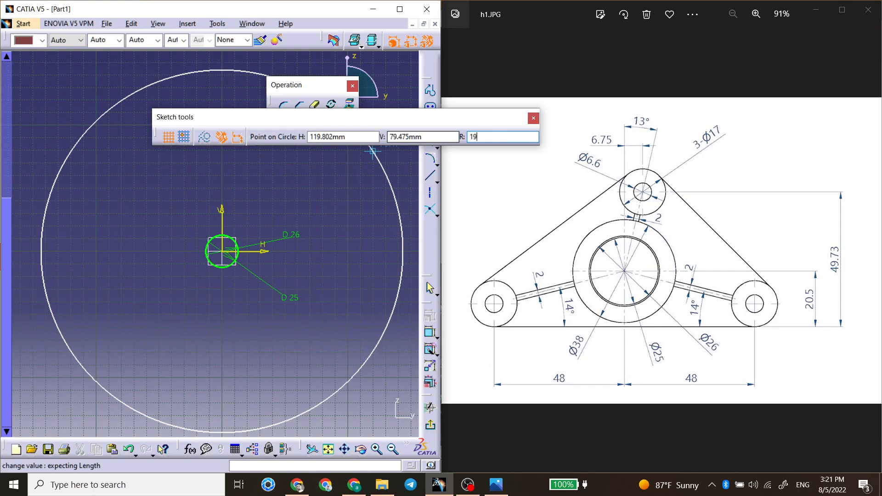
text(19)
key(Return)
click(331, 221)
Step: Change the outermost circle's constraint from radius to diameter
middle_drag(279, 251, 284, 180)
drag(299, 208, 339, 203)
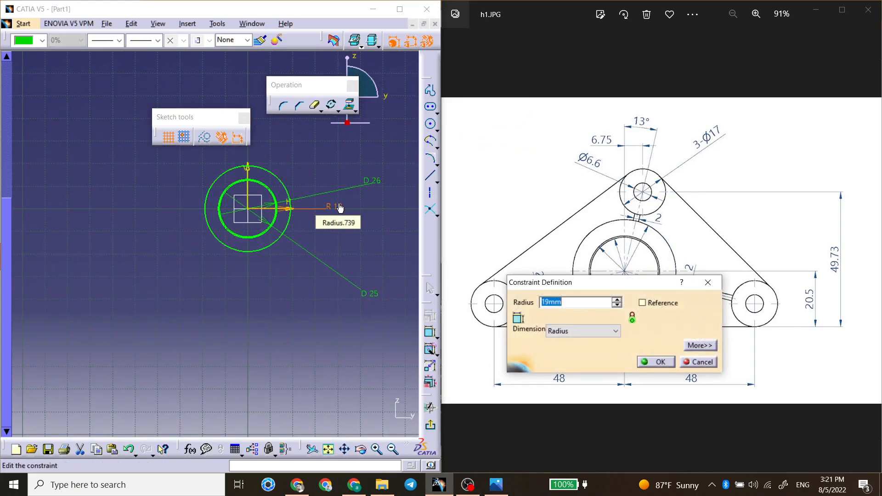
click(575, 331)
click(569, 349)
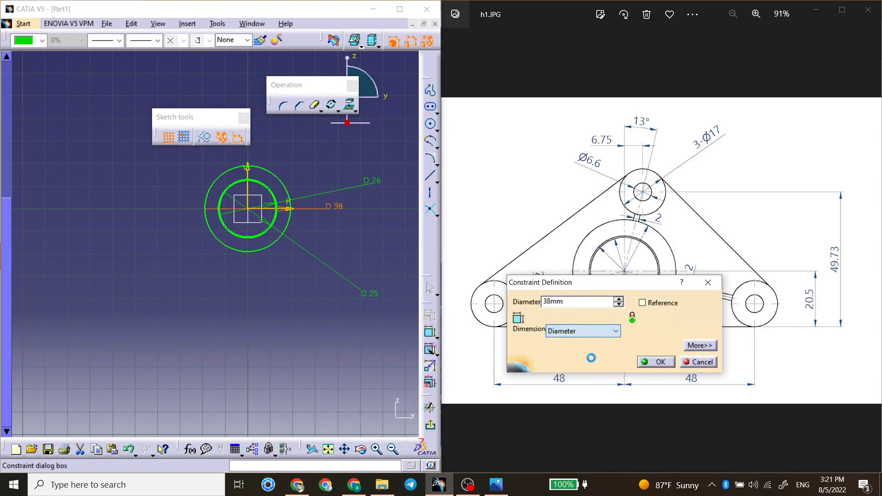
click(657, 362)
Step: Sketch three small circles about 14 mm in diameter around the central circles: lower right, lower left, and above just right of the vertical axis
mouse_move(299, 154)
middle_down()
mouse_move(268, 179)
mouse_move(270, 165)
mouse_move(258, 176)
middle_up()
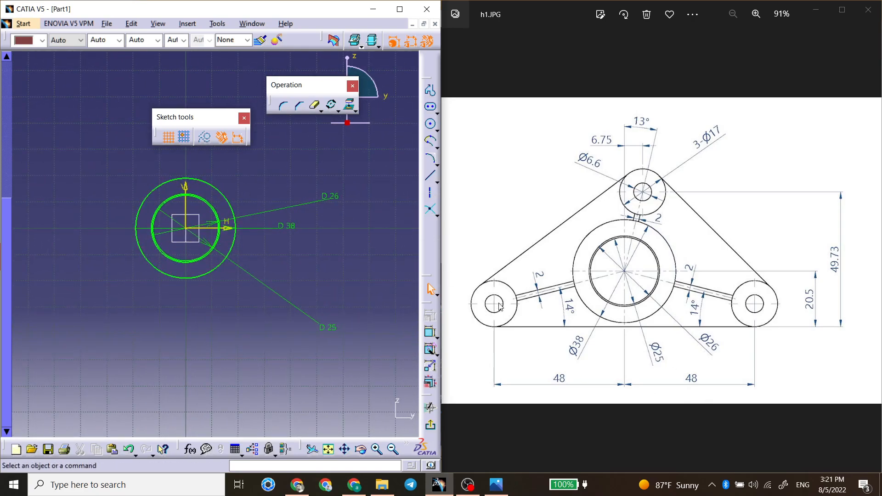
mouse_move(301, 263)
middle_down()
mouse_move(338, 240)
mouse_move(326, 283)
middle_up()
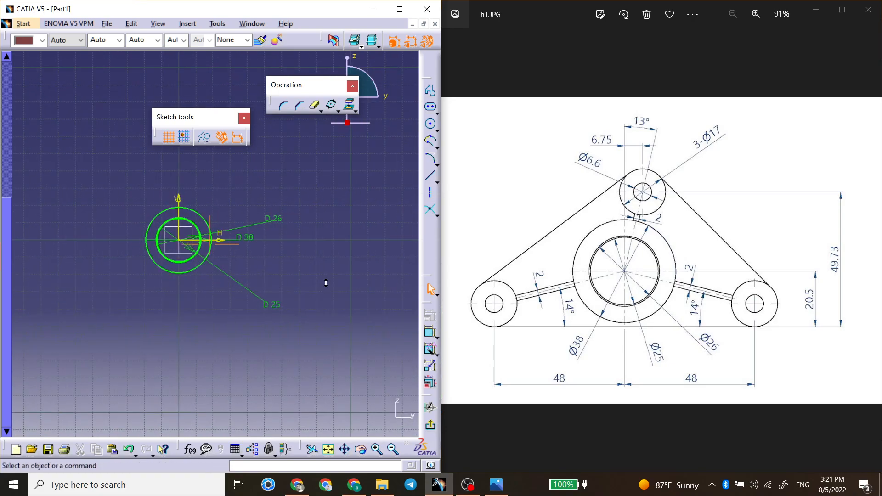
click(430, 123)
click(353, 282)
click(359, 269)
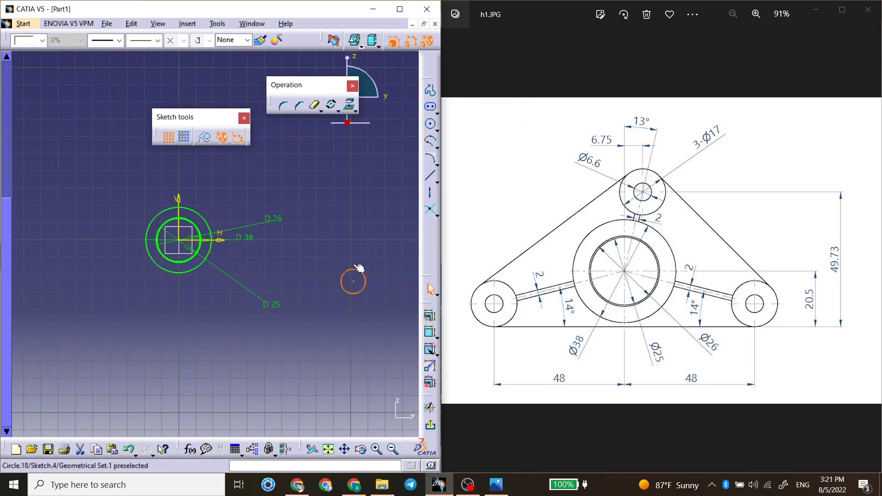
click(430, 123)
click(59, 281)
click(69, 279)
click(430, 123)
mouse_move(236, 159)
middle_down()
mouse_move(256, 227)
mouse_move(271, 178)
middle_up()
click(235, 226)
click(247, 221)
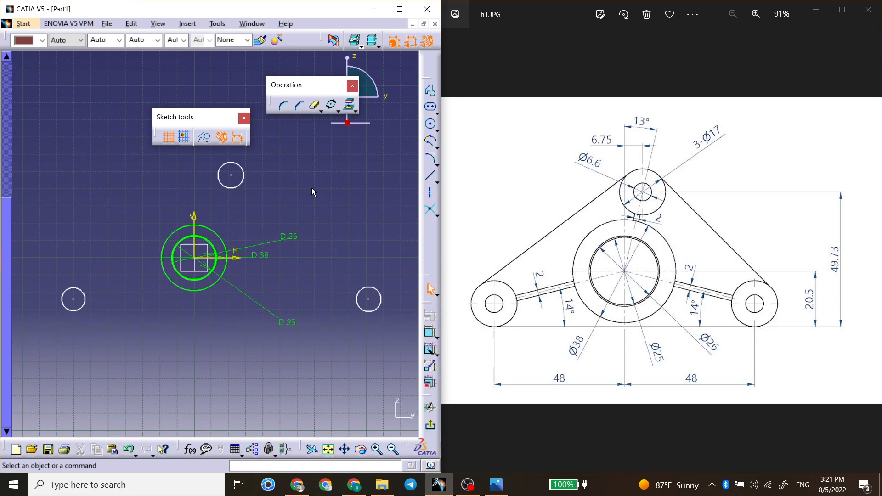
Step: Draw a horizontal axis line between the centres of the lower-right and lower-left circles
click(430, 192)
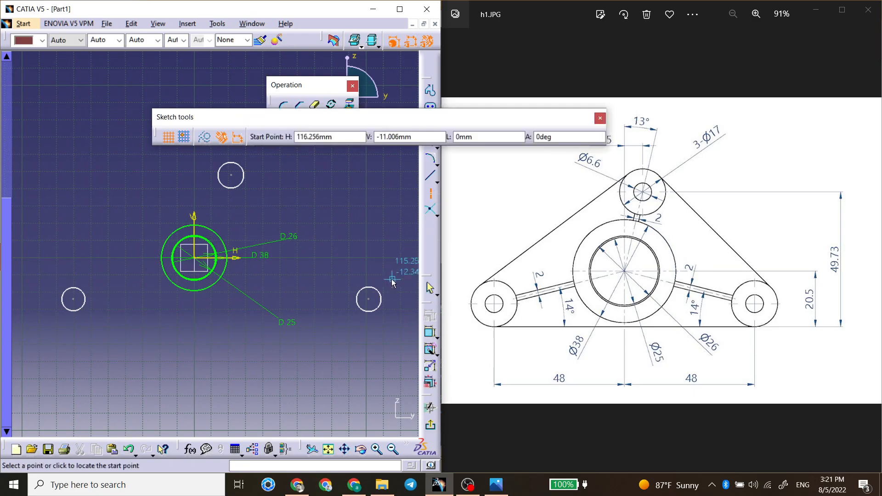
click(369, 299)
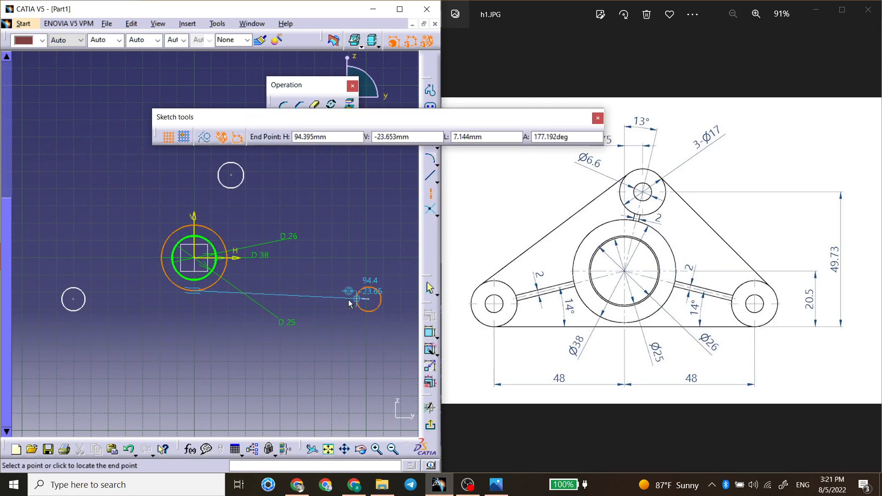
click(73, 299)
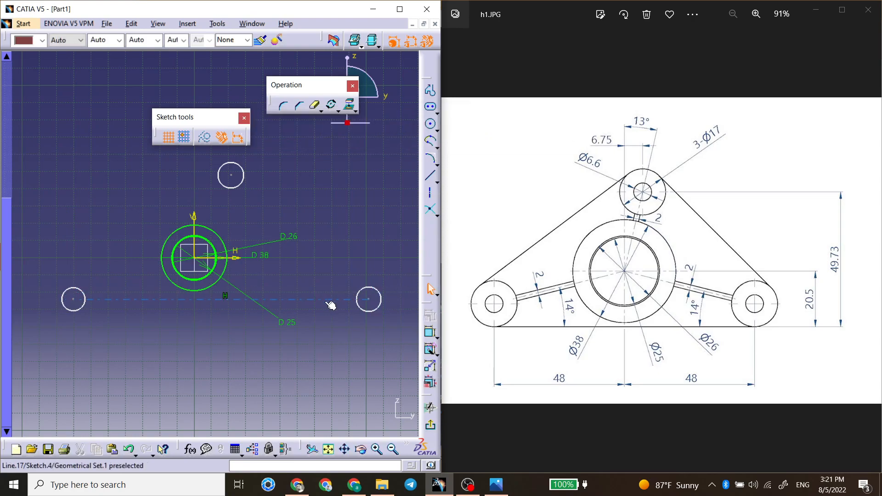
Step: Draw a bi-tangent line joining the undersides of the lower-right and lower-left circles
middle_drag(309, 300, 310, 278)
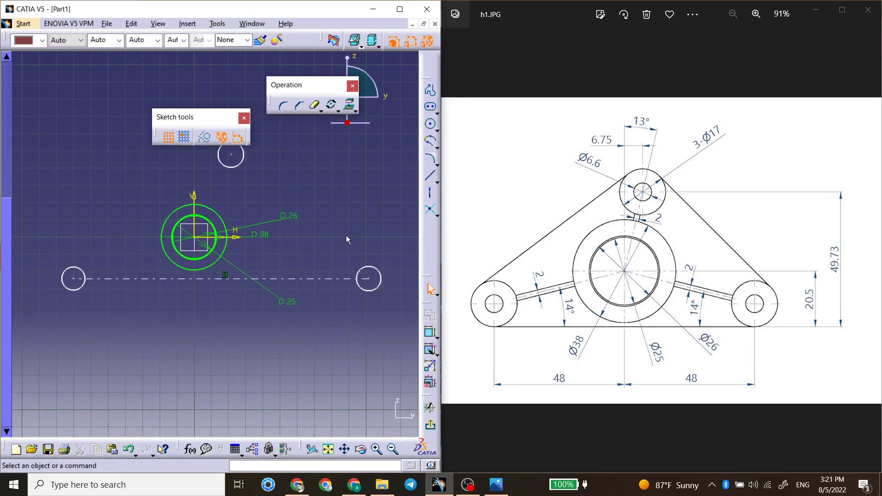
click(429, 177)
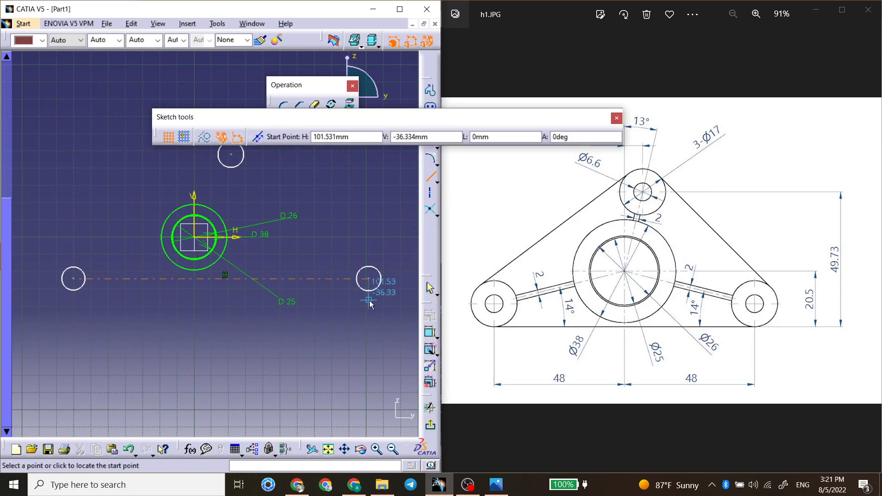
click(437, 183)
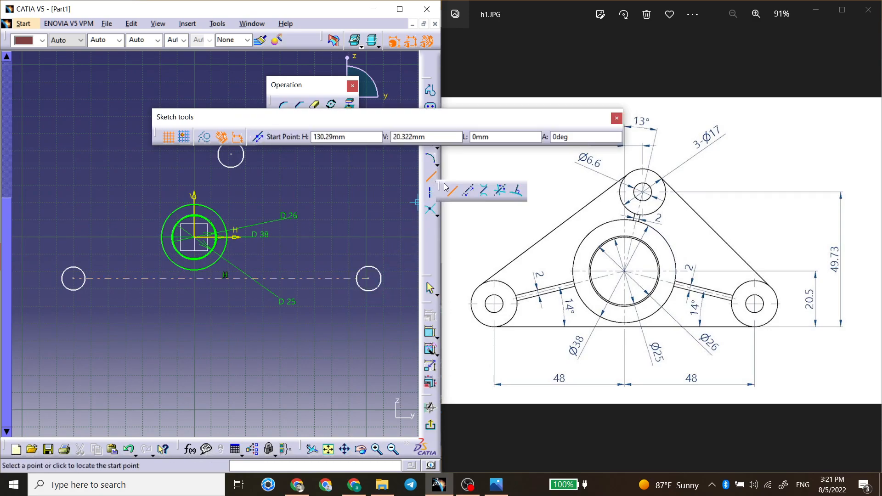
click(484, 190)
click(376, 288)
click(79, 289)
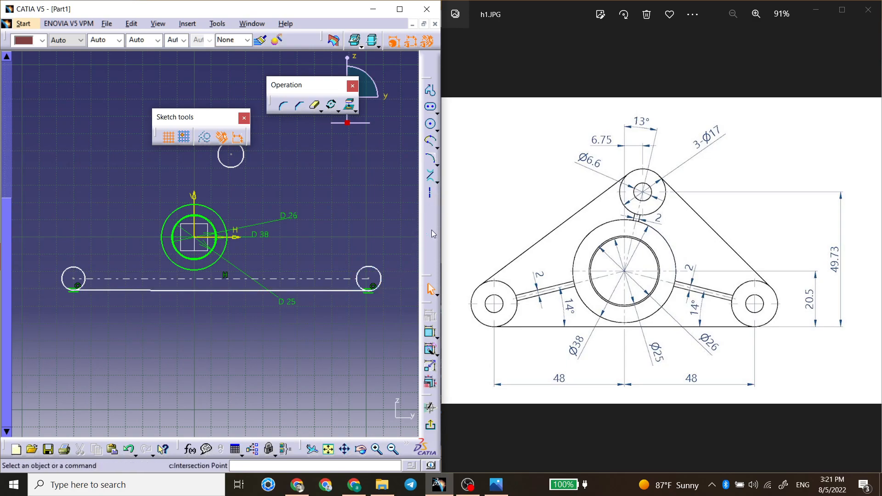
Step: Dimension the lower-right circle and set its diameter to 17 mm
click(425, 334)
click(381, 276)
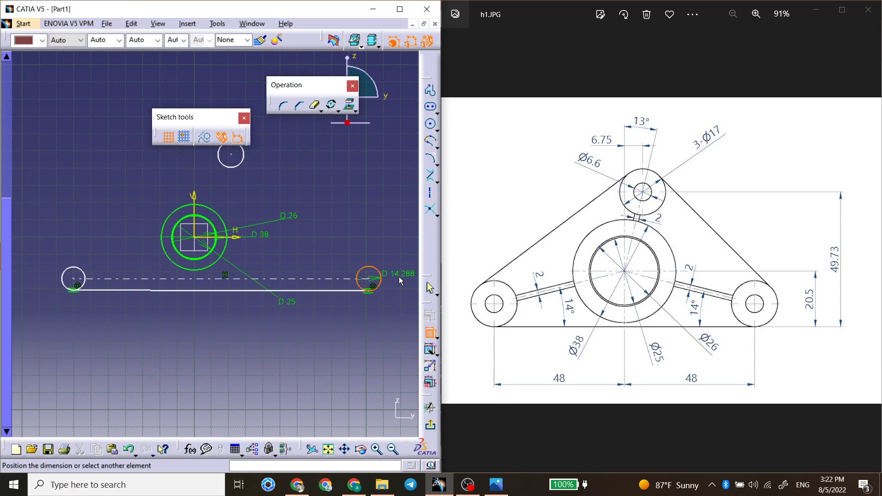
click(384, 331)
double_click(388, 329)
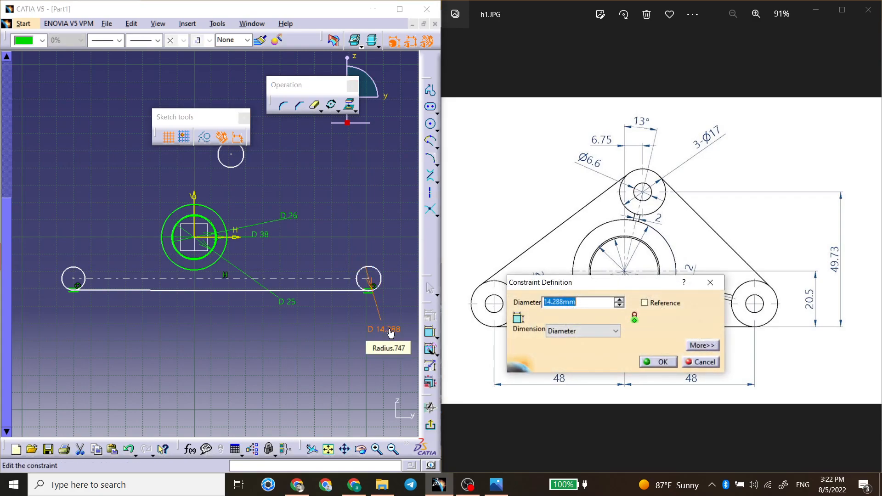
text(17)
key(Return)
Step: Draw a concentric hole circle inside the lower-right circle and constrain its diameter to 6.6 mm
click(429, 123)
click(369, 276)
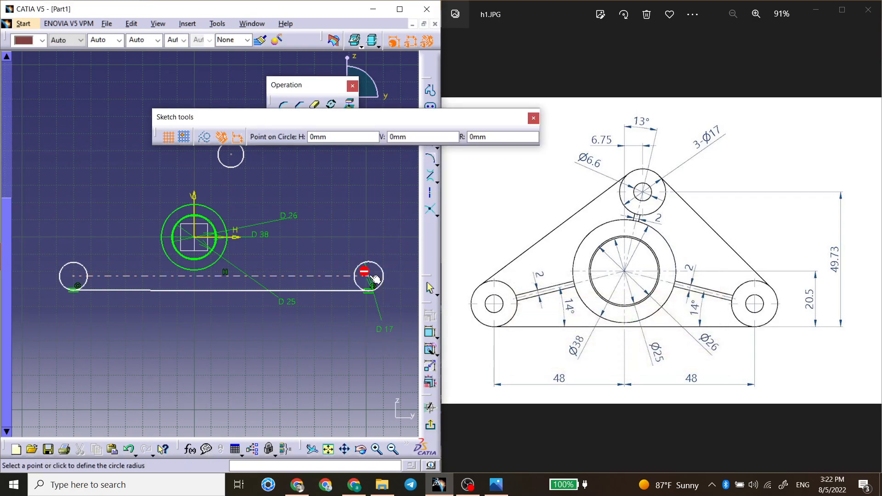
click(374, 271)
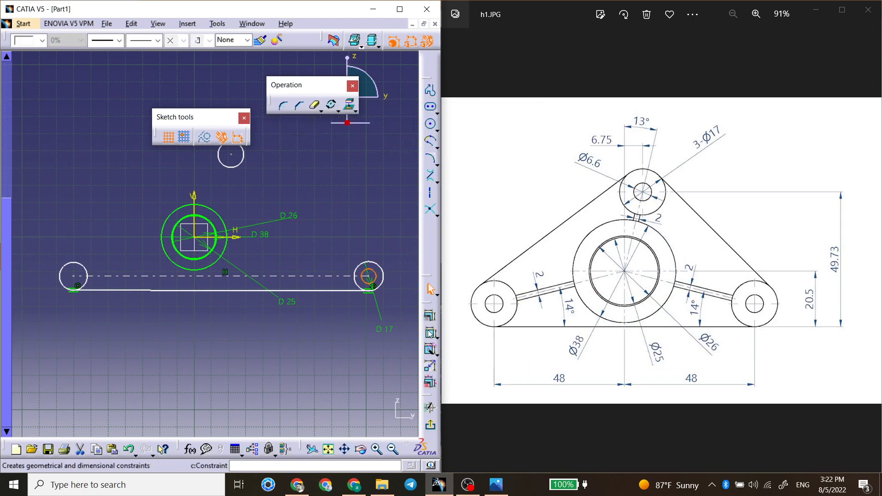
click(430, 315)
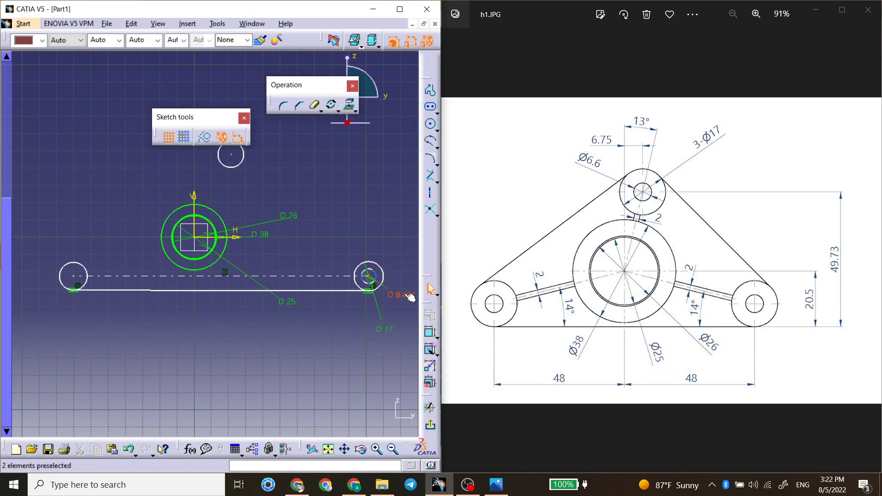
double_click(407, 297)
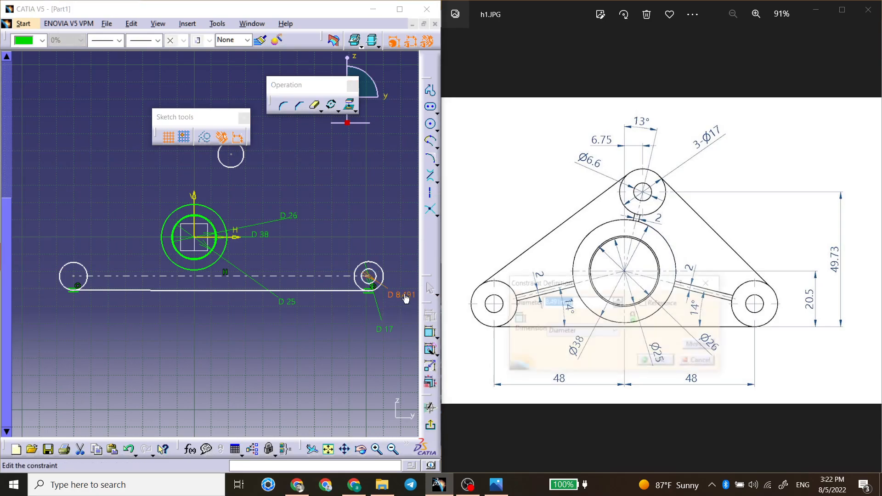
key(Return)
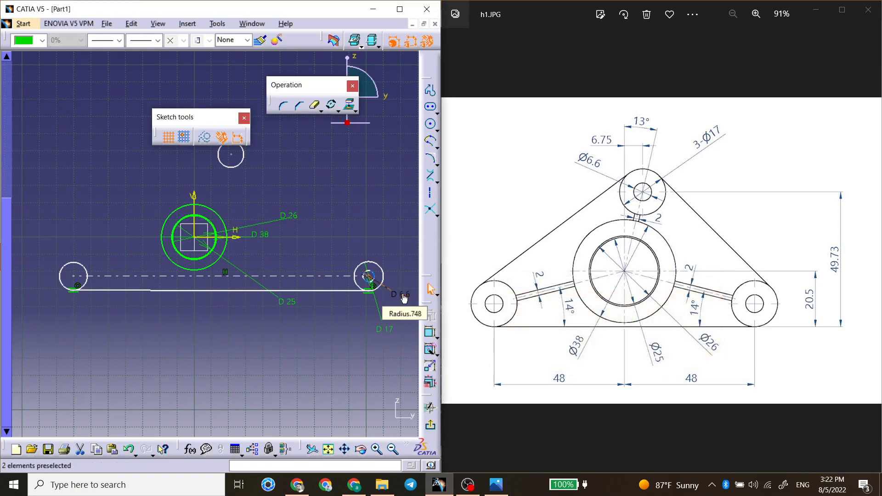
Step: Draw a concentric hole circle inside the lower-left circle and constrain its diameter to 6.6 mm
middle_drag(269, 313, 314, 301)
click(431, 124)
click(120, 265)
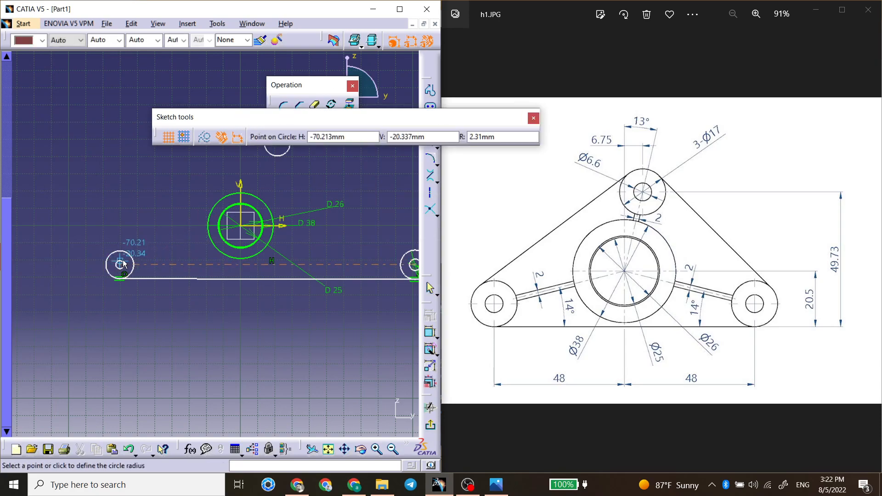
click(123, 264)
click(430, 332)
click(124, 269)
click(179, 320)
double_click(190, 320)
text(6.6)
key(Return)
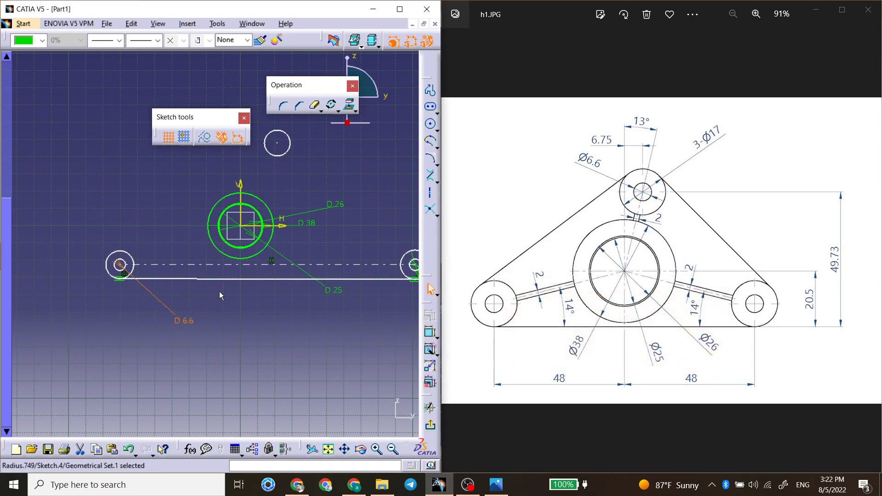
Step: Constrain the horizontal distance between the lower-right circle's centre and the sketch origin to 48 mm
click(430, 333)
click(422, 269)
click(241, 224)
click(296, 324)
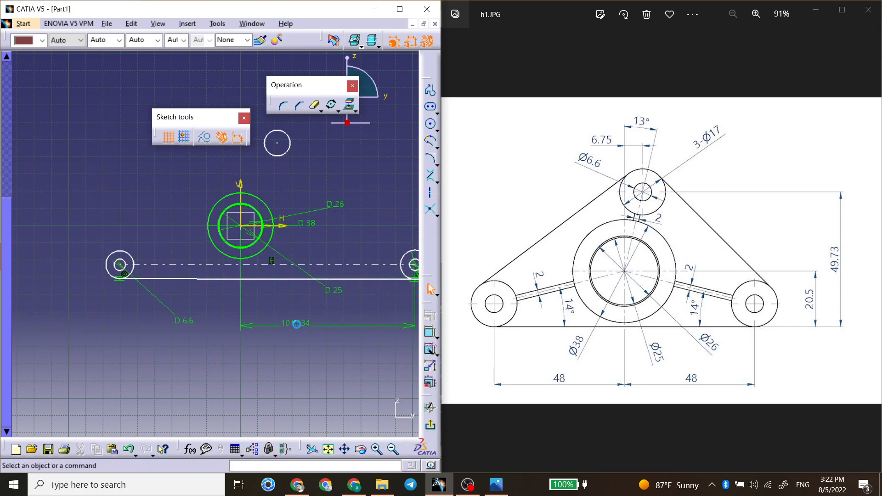
double_click(296, 324)
text(48)
key(Return)
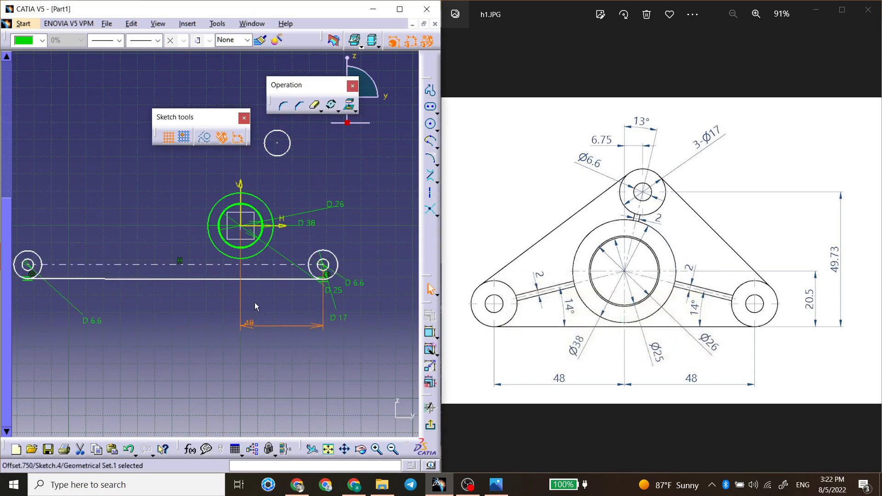
Step: Constrain the horizontal distance between the lower-left circle's centre and the sketch origin to 48 mm
middle_drag(153, 274, 225, 272)
click(99, 261)
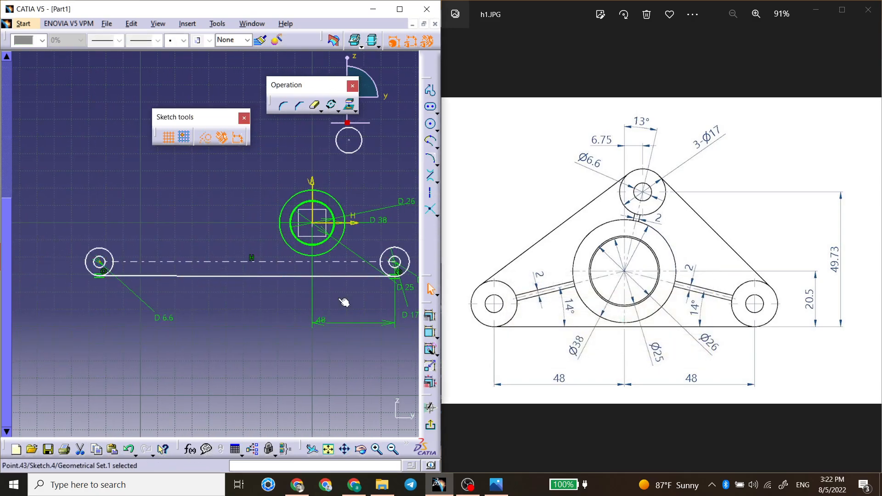
click(430, 332)
click(312, 223)
click(262, 349)
double_click(262, 349)
text(48)
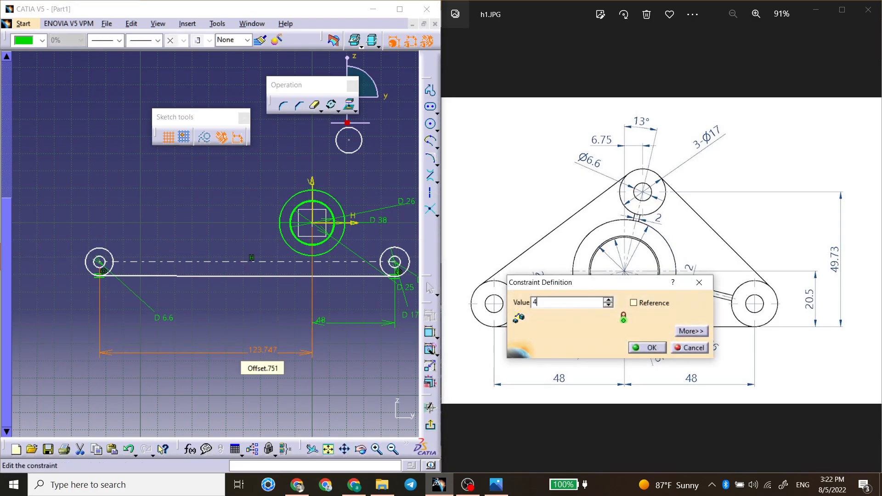
key(Return)
mouse_move(328, 314)
middle_down()
mouse_move(278, 317)
mouse_move(317, 293)
middle_up()
click(431, 332)
click(322, 281)
click(288, 222)
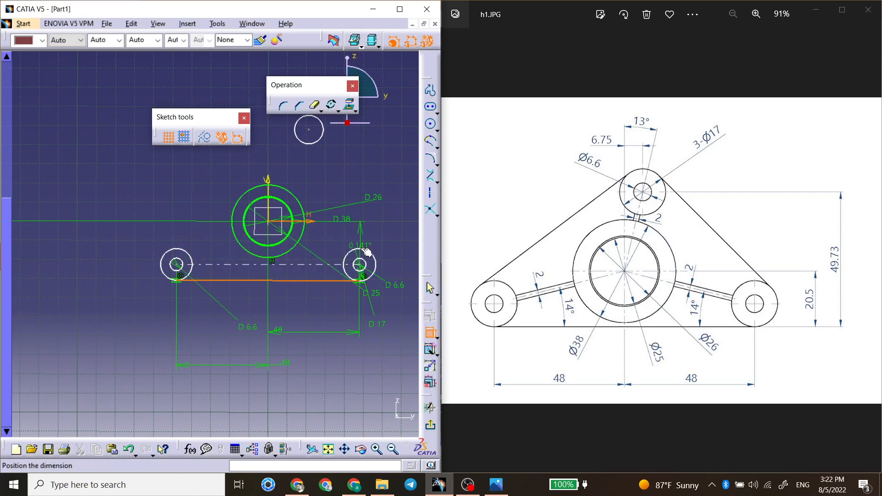
middle_drag(418, 250, 240, 242)
right_click(287, 244)
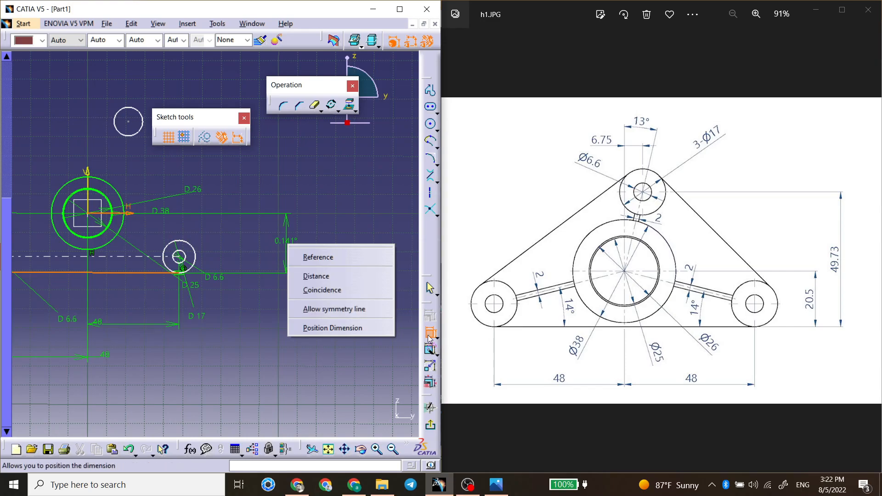
click(329, 291)
Step: Apply a horizontal constraint to the tangent line under the two lower circles
middle_drag(172, 292, 236, 300)
mouse_move(211, 281)
mouse_down()
mouse_move(202, 272)
mouse_move(206, 283)
mouse_up()
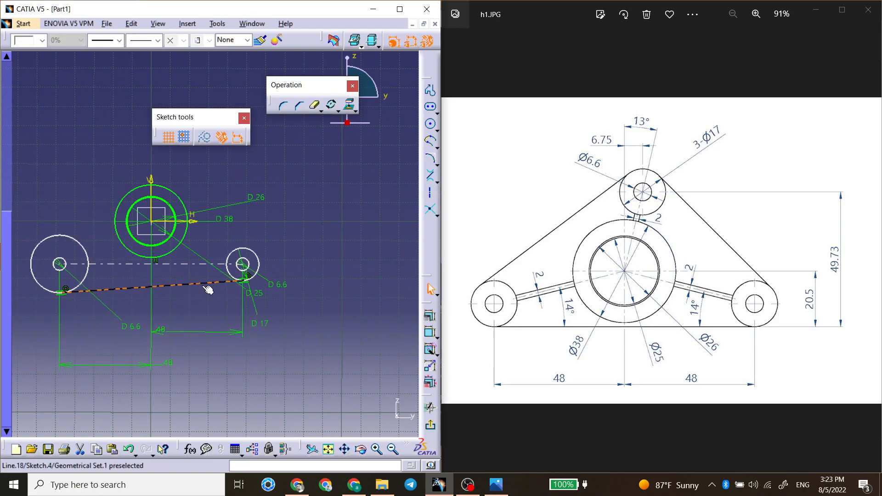
right_click(186, 285)
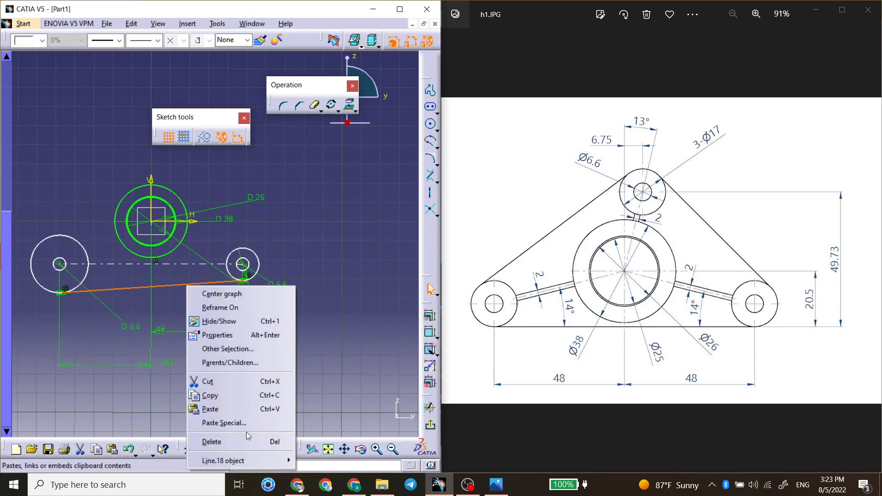
mouse_move(250, 461)
click(325, 401)
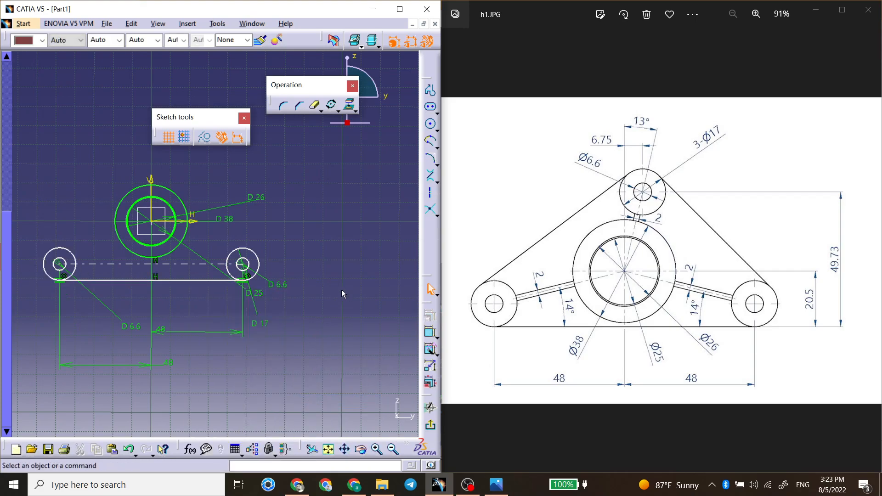
click(430, 331)
click(201, 284)
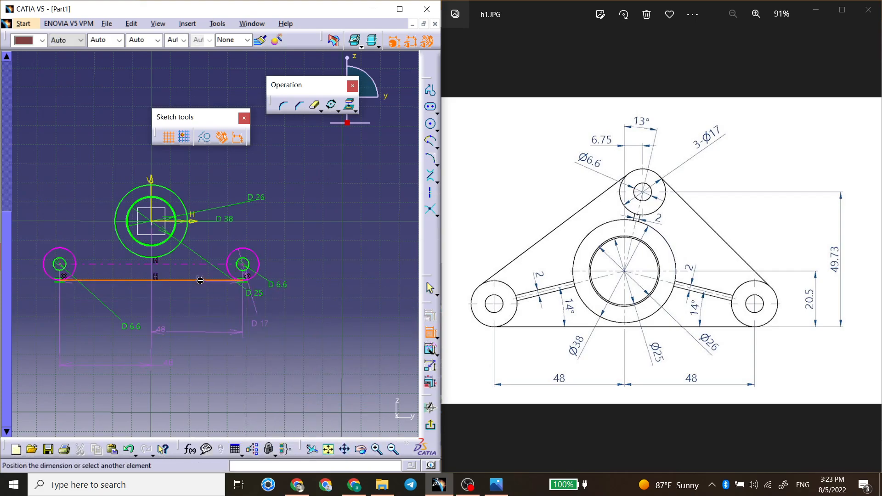
click(187, 222)
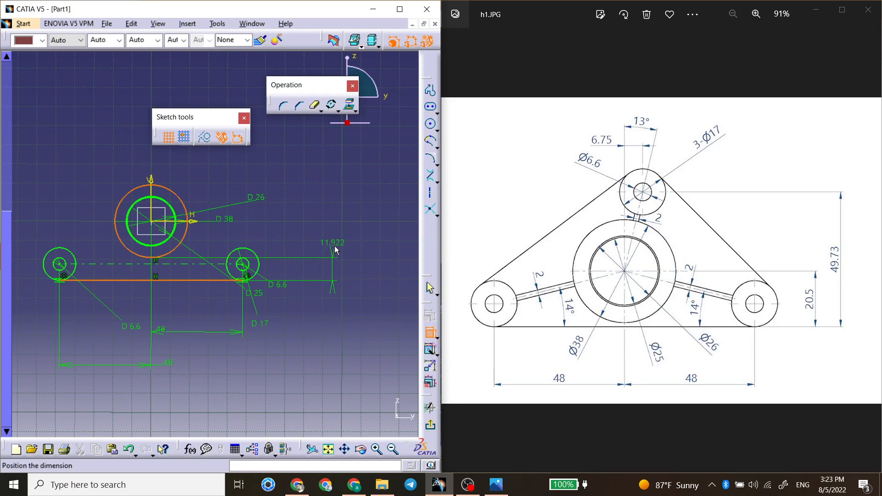
right_click(354, 277)
click(406, 360)
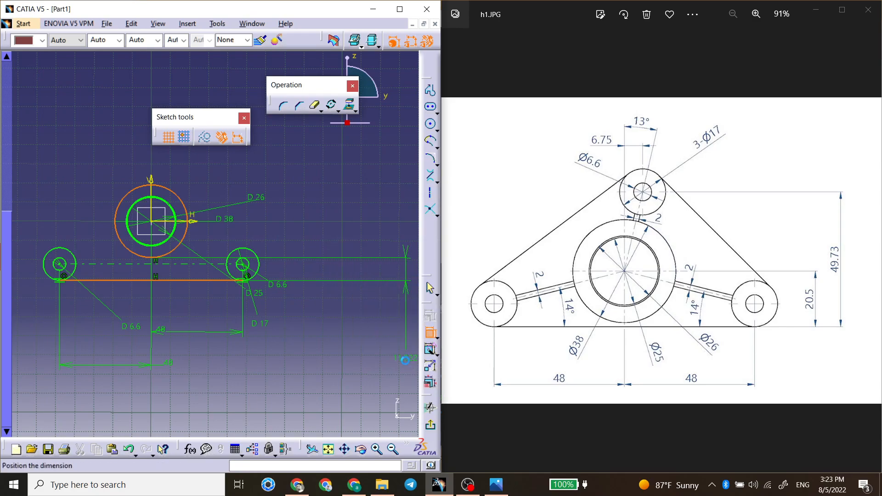
click(430, 334)
Step: Constrain the vertical distance between the bottom tangent line and the sketch's horizontal axis to 20.5 mm
click(430, 334)
click(210, 284)
click(197, 222)
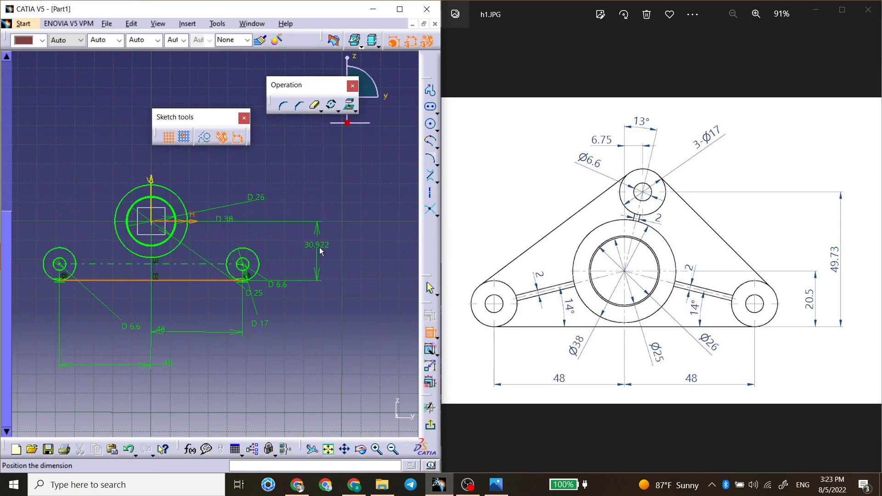
click(322, 248)
double_click(327, 248)
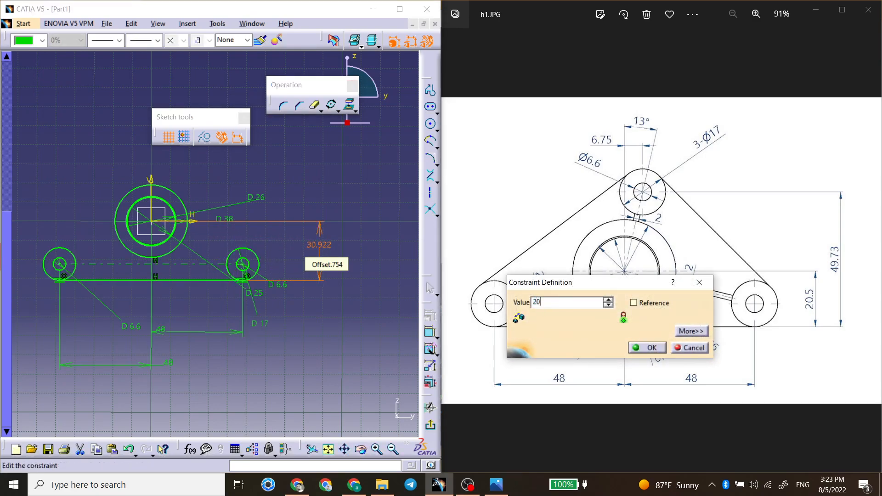
text(20.5)
key(Return)
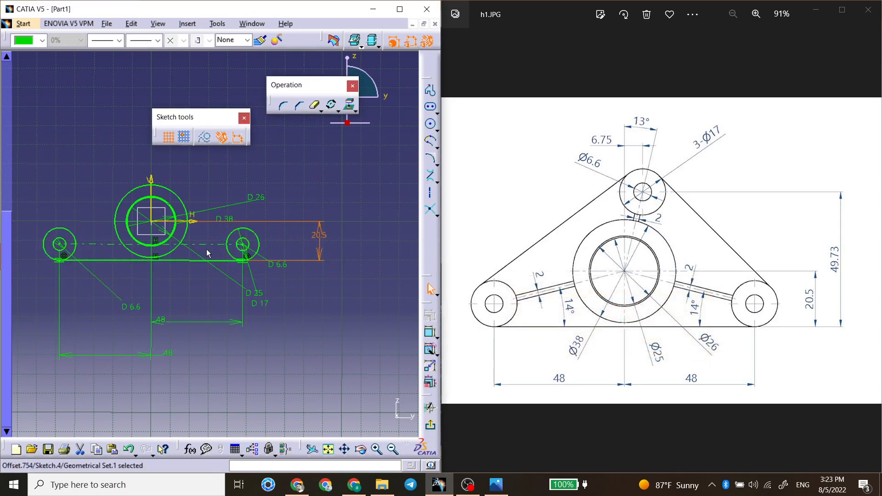
Step: Constrain the vertical distance between the upper circle's centre and the bottom tangent line to 49.73 mm
mouse_move(195, 264)
middle_down()
mouse_move(235, 259)
mouse_move(212, 249)
mouse_move(229, 264)
middle_up()
mouse_move(274, 244)
middle_down()
mouse_move(286, 275)
mouse_move(257, 323)
middle_up()
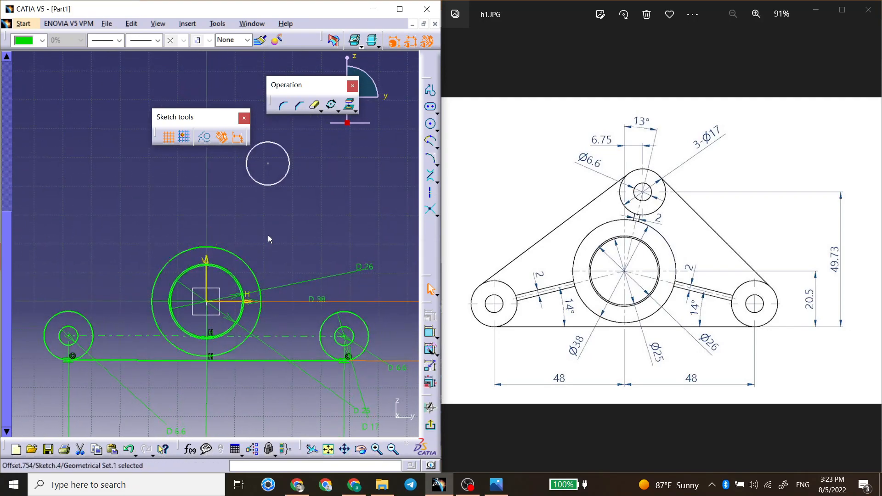
click(264, 162)
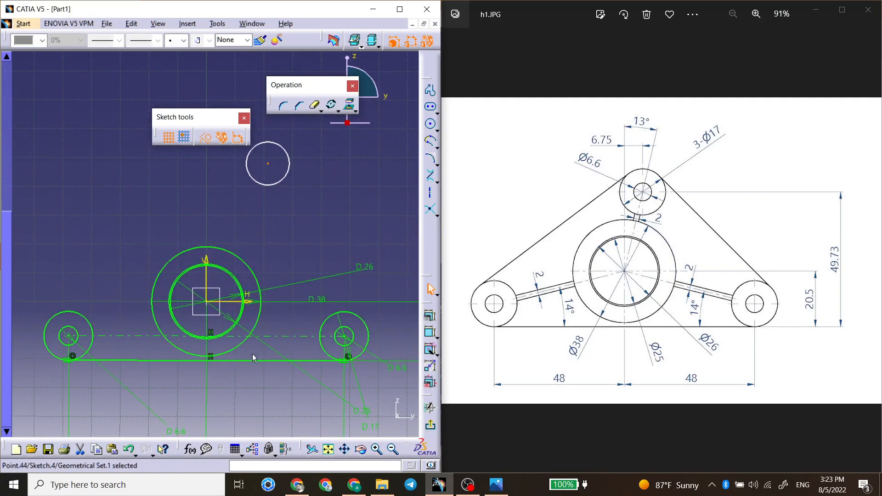
click(430, 332)
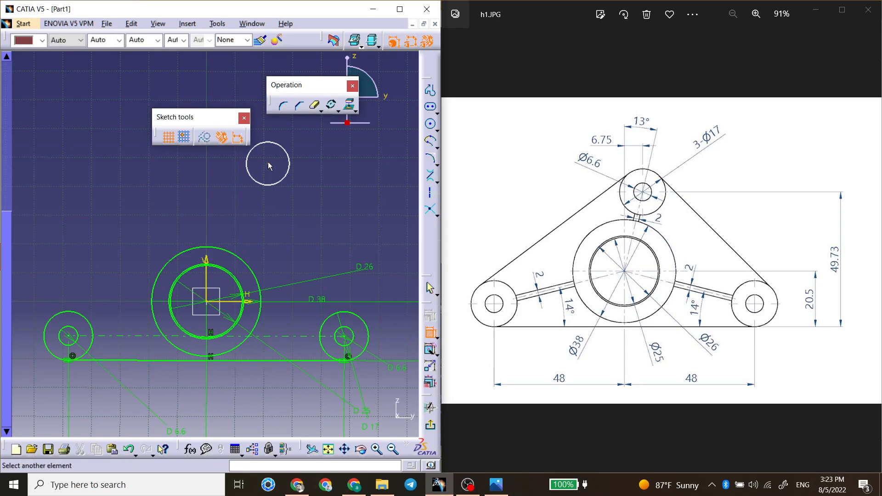
click(260, 363)
middle_drag(295, 293, 136, 270)
click(362, 258)
double_click(363, 258)
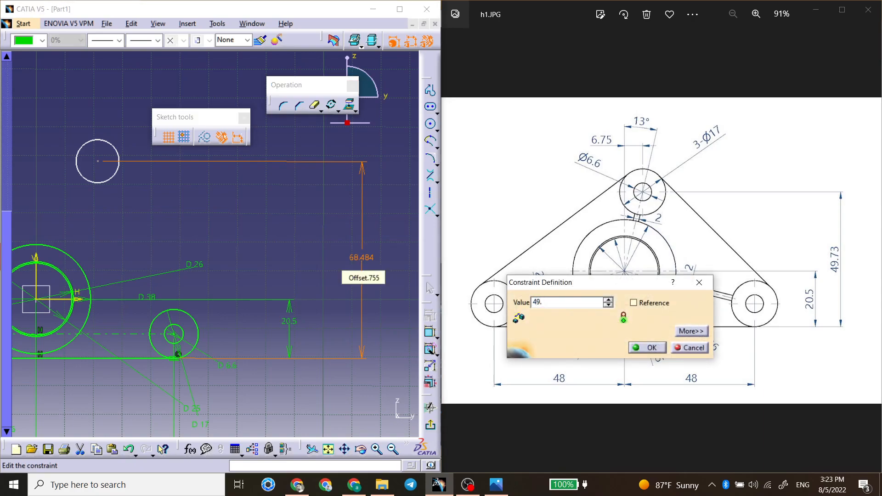
key(Return)
Step: Draw an axis line from the upper circle's centre to the sketch origin
mouse_move(167, 249)
middle_down()
mouse_move(241, 230)
mouse_move(299, 244)
middle_up()
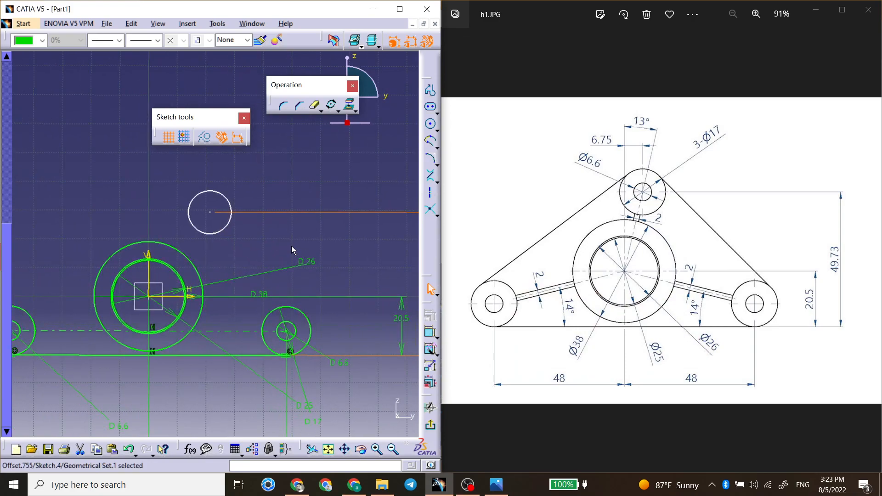
click(430, 193)
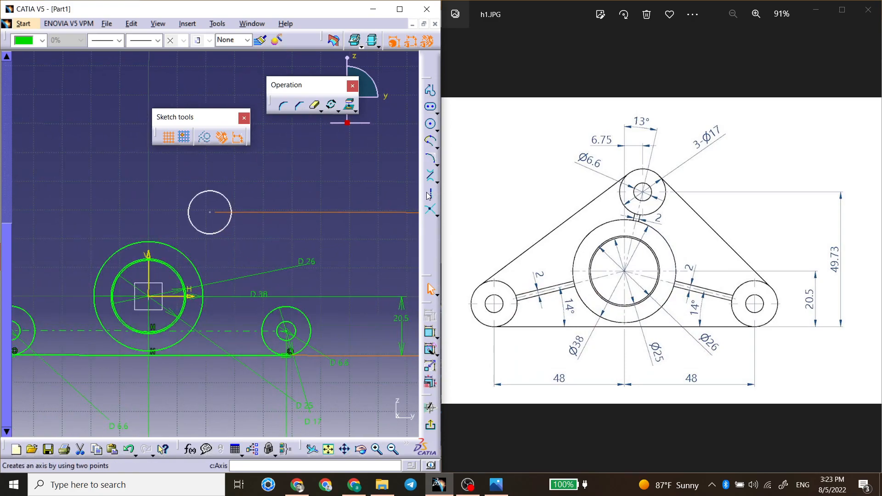
click(210, 213)
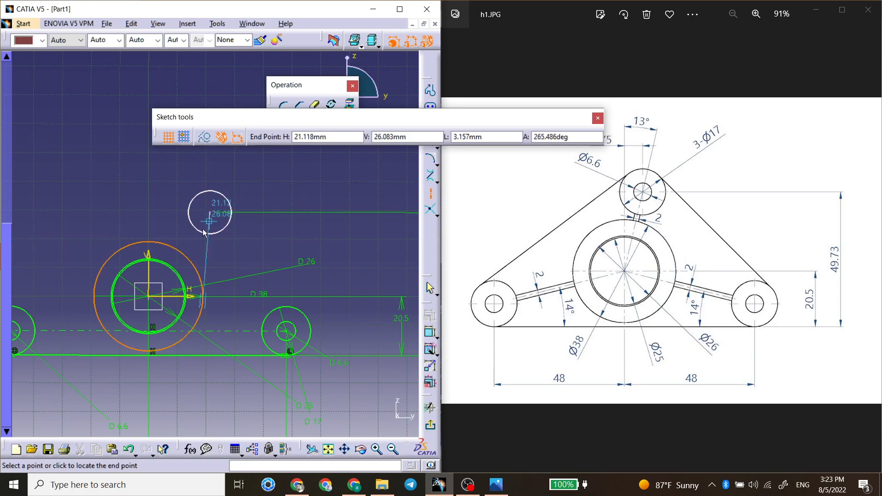
click(148, 296)
Step: Constrain the angle between the slanted axis line and the vertical axis to 13° and place the dimension above the upper circle
click(430, 332)
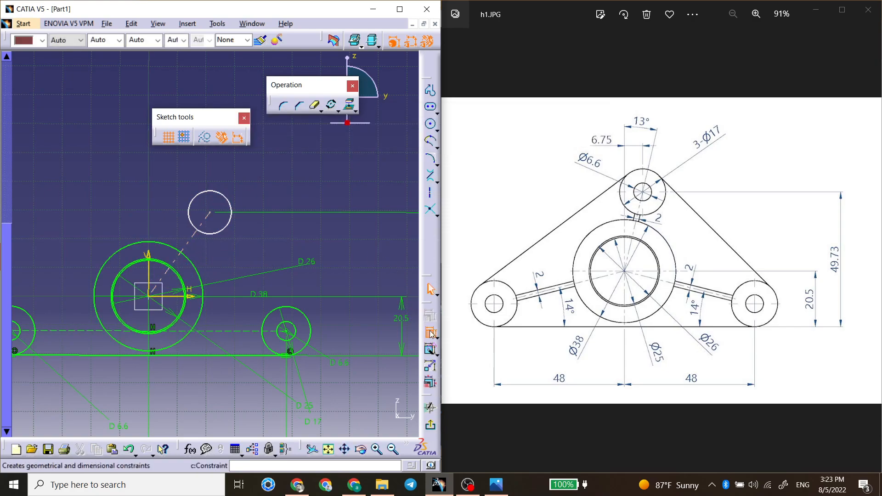
click(154, 261)
click(168, 214)
double_click(173, 218)
text(13)
key(Return)
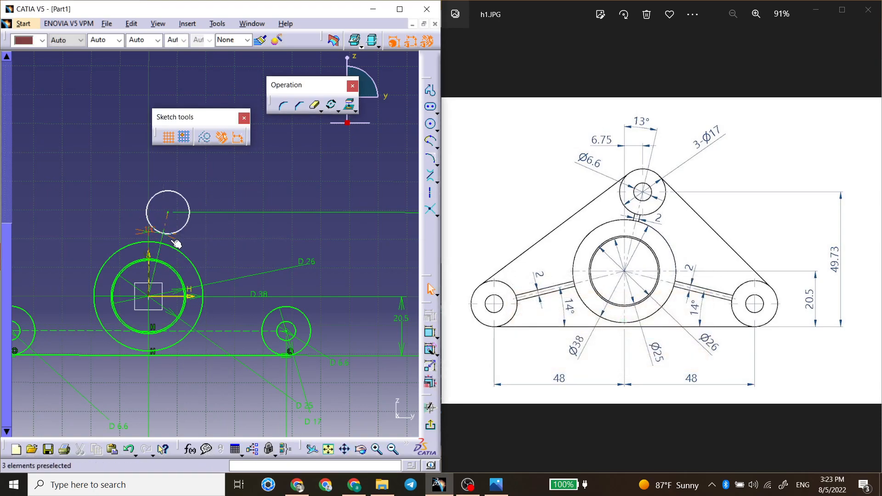
drag(151, 230, 166, 165)
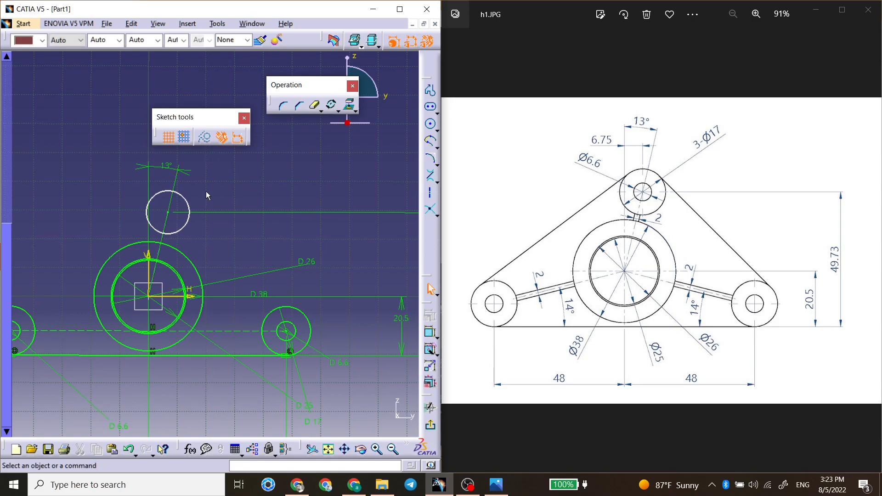
Step: Dimension the upper circle and set its diameter to 17 mm
middle_drag(205, 191, 285, 189)
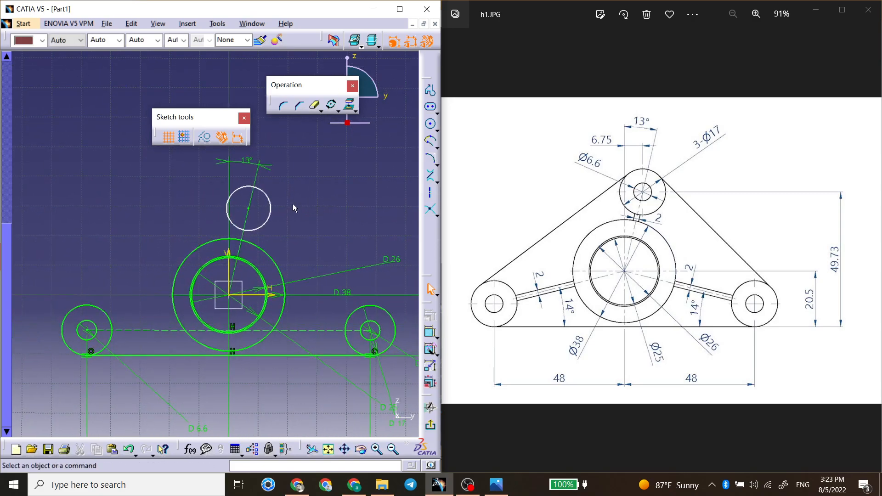
click(430, 332)
click(271, 204)
click(322, 179)
double_click(303, 178)
text(17)
key(Return)
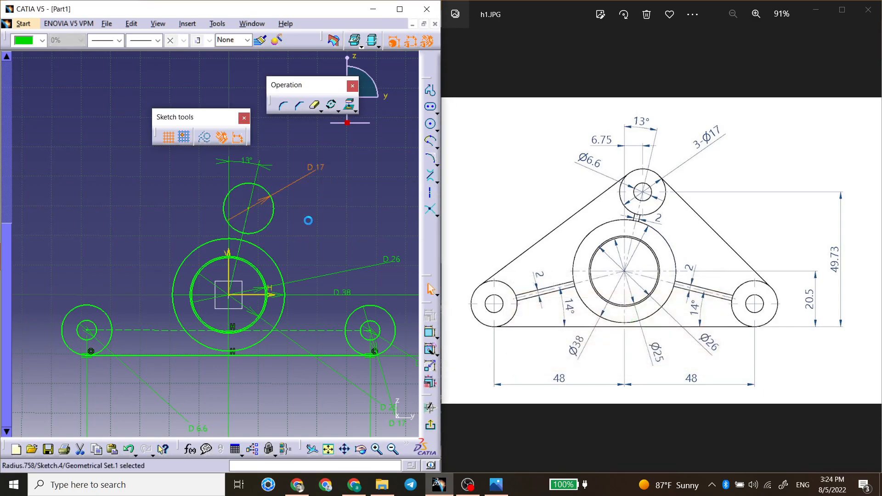
Step: Draw a concentric hole circle inside the upper circle and constrain its diameter to 6.6 mm
click(430, 124)
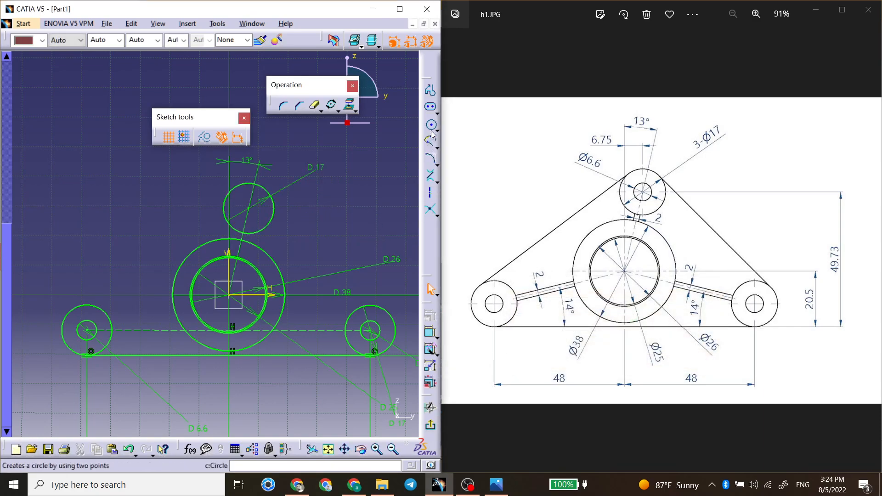
click(249, 208)
click(256, 197)
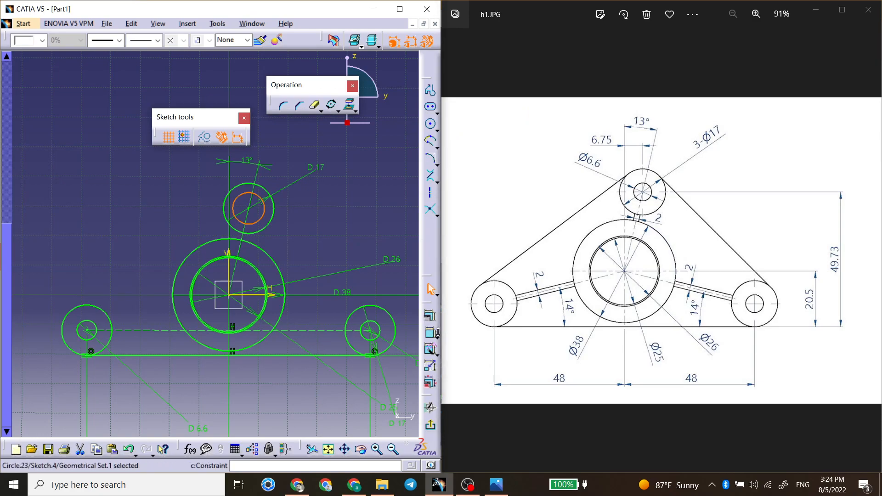
click(430, 332)
click(261, 197)
click(299, 132)
double_click(299, 132)
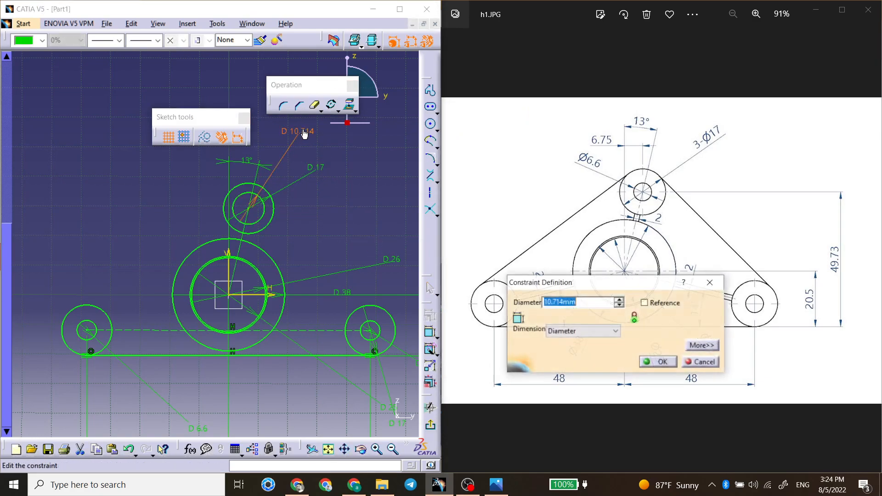
text(6.)
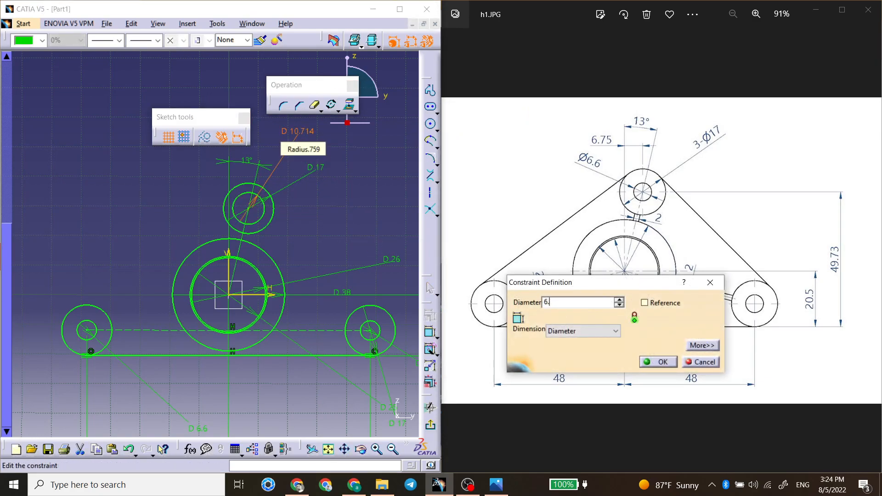
text(6)
key(Return)
click(307, 192)
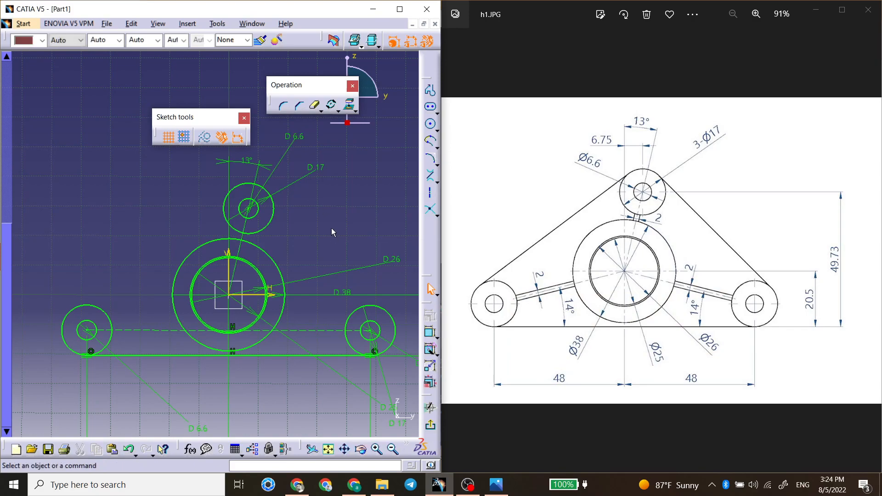
Step: Draw bi-tangent lines joining the outer edge of the upper boss circle to the left and right boss circles
click(431, 175)
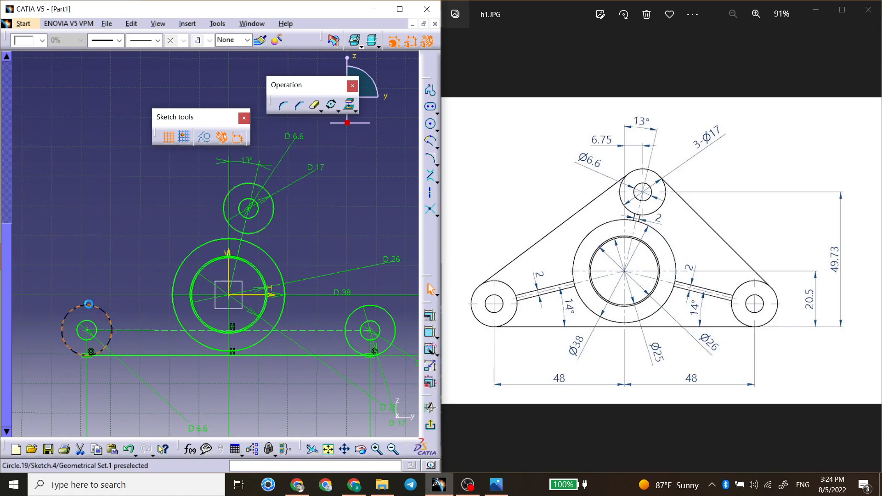
click(431, 176)
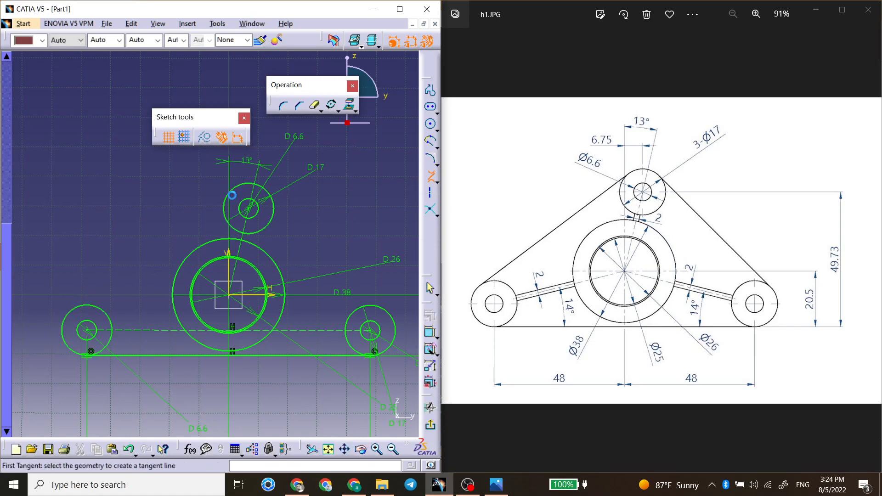
click(225, 207)
click(87, 307)
click(273, 209)
click(379, 307)
middle_drag(325, 212, 304, 186)
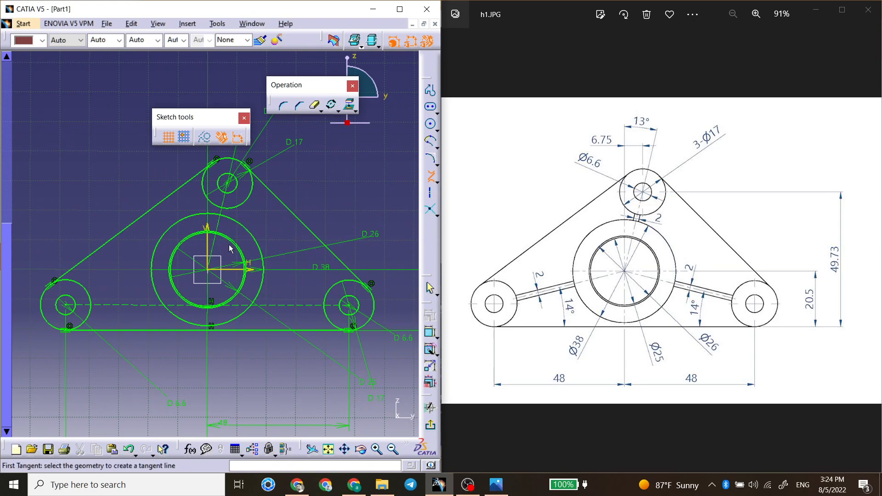
middle_drag(228, 245, 258, 215)
middle_drag(329, 243, 287, 243)
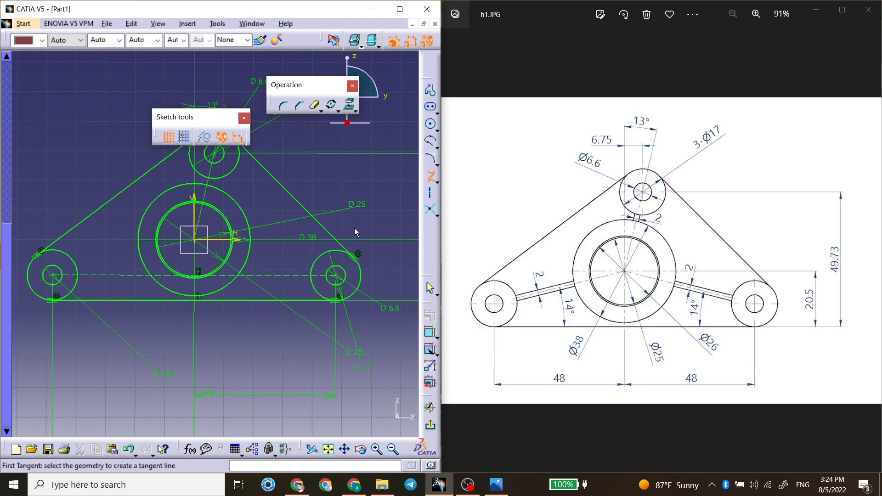
Step: Draw axis lines from the right boss centre and from the upper boss centre to the sketch origin
click(430, 193)
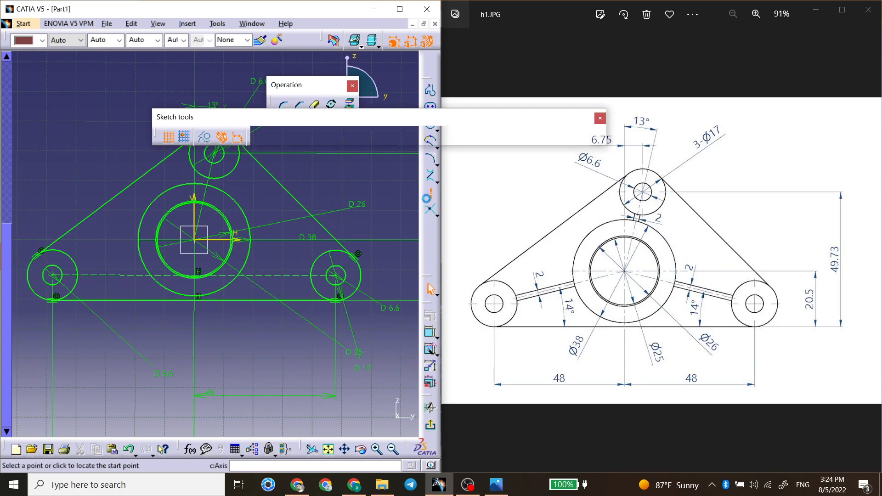
click(338, 275)
click(195, 240)
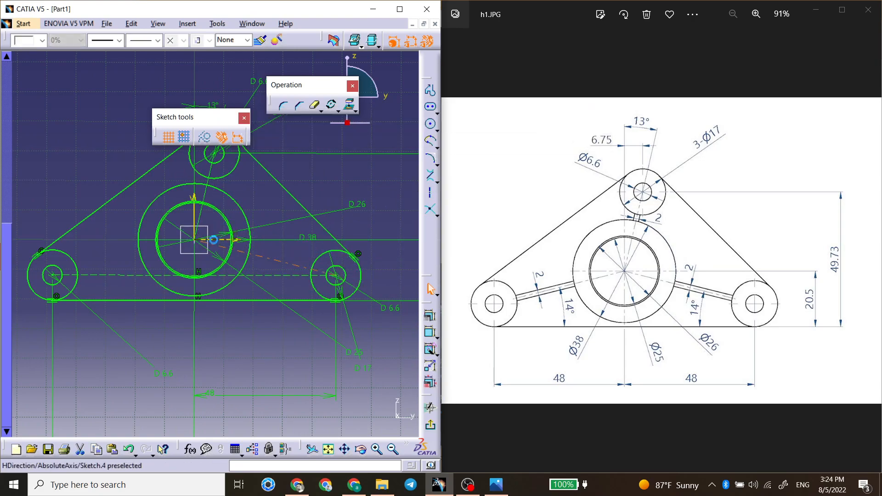
click(431, 193)
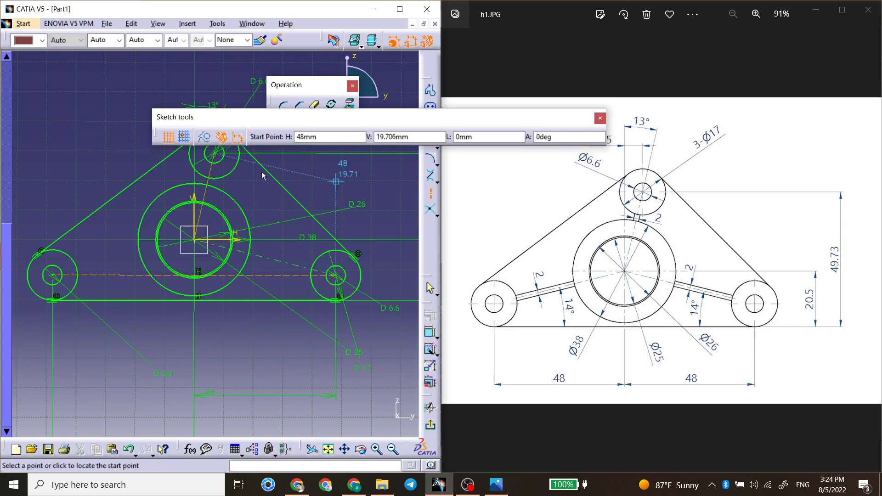
click(215, 155)
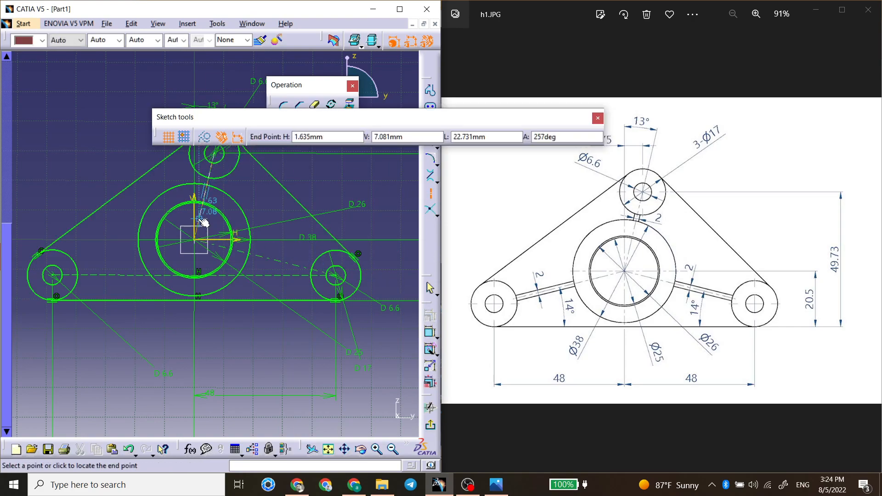
click(193, 242)
Step: Draw an axis line from the sketch origin to the left boss centre
mouse_move(193, 242)
middle_down()
mouse_move(205, 231)
mouse_move(305, 226)
middle_up()
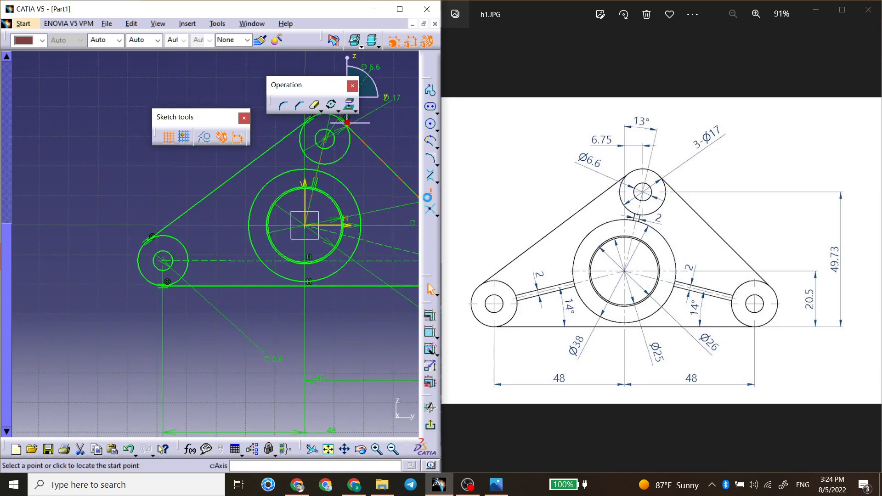
click(430, 193)
click(303, 241)
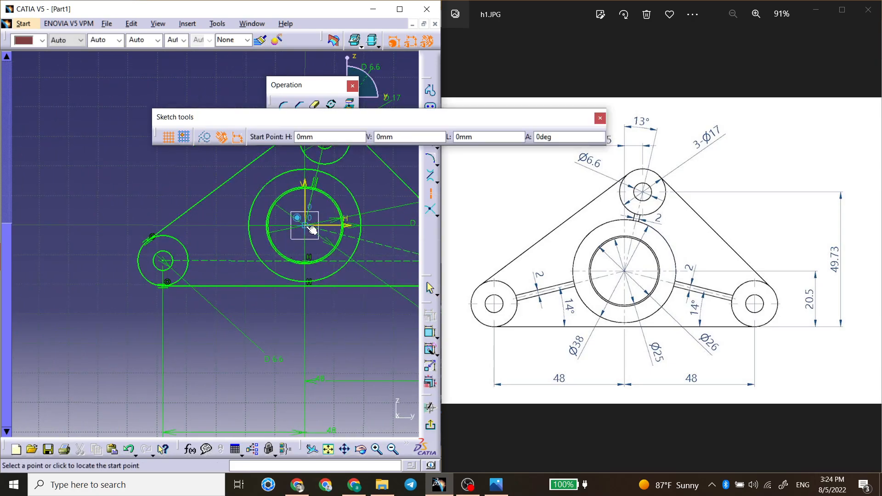
click(168, 258)
click(220, 230)
middle_drag(243, 254, 261, 191)
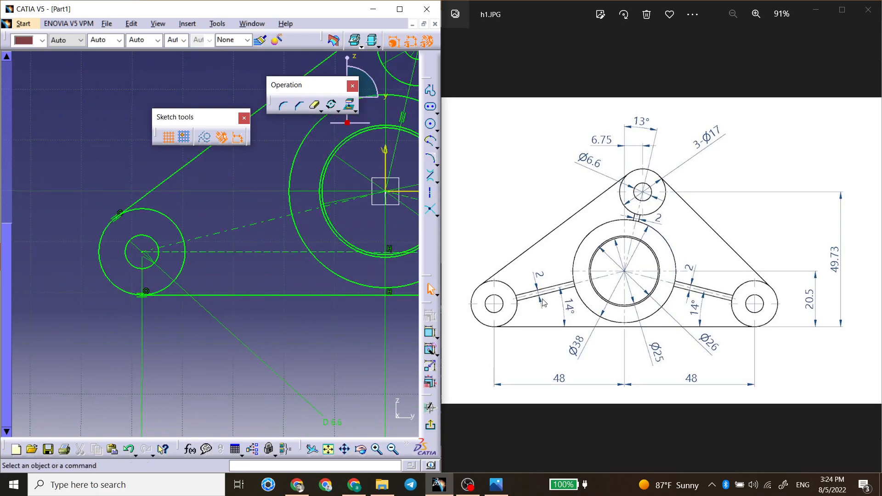
click(571, 303)
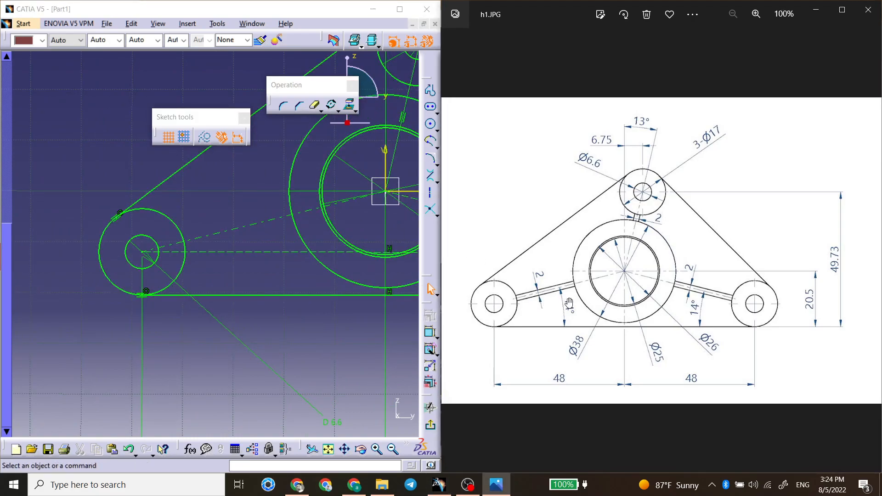
scroll(571, 303, up, 1)
click(320, 238)
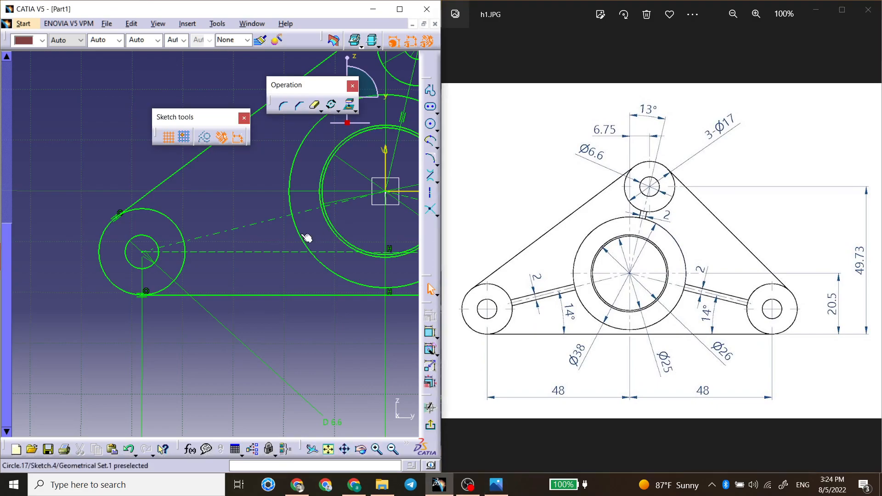
click(438, 114)
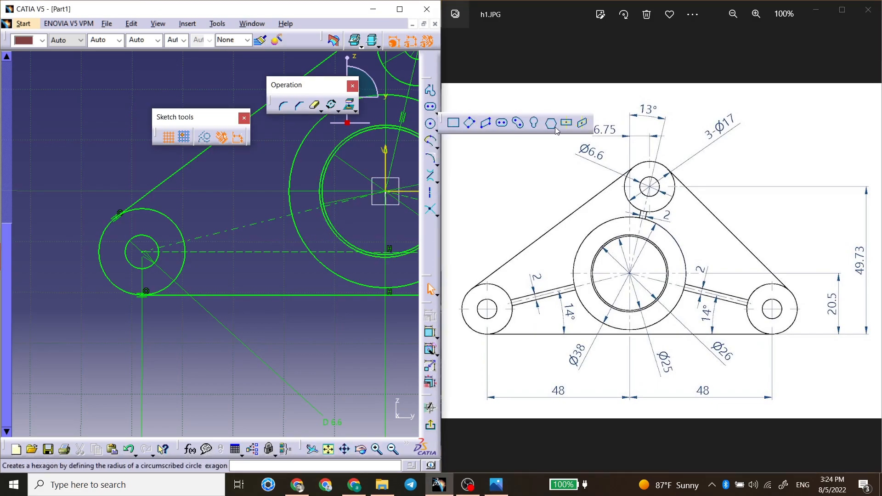
click(583, 125)
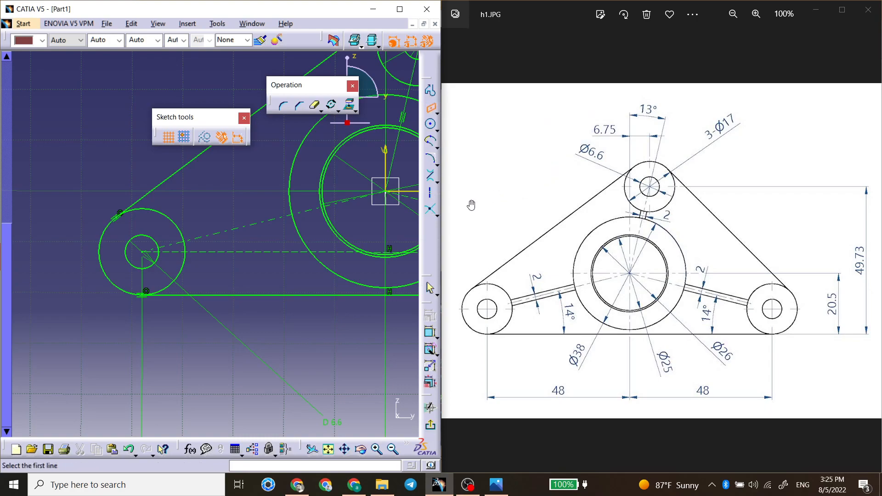
click(247, 229)
click(430, 107)
click(240, 226)
click(431, 108)
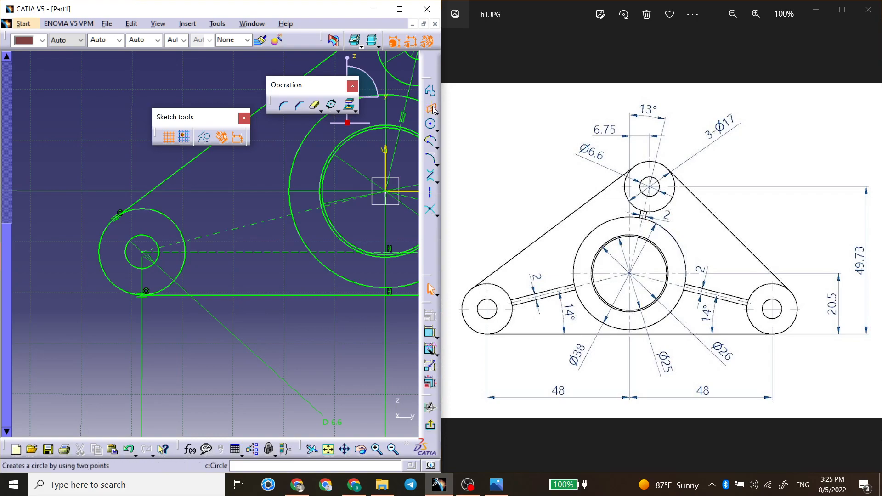
middle_drag(249, 200, 200, 216)
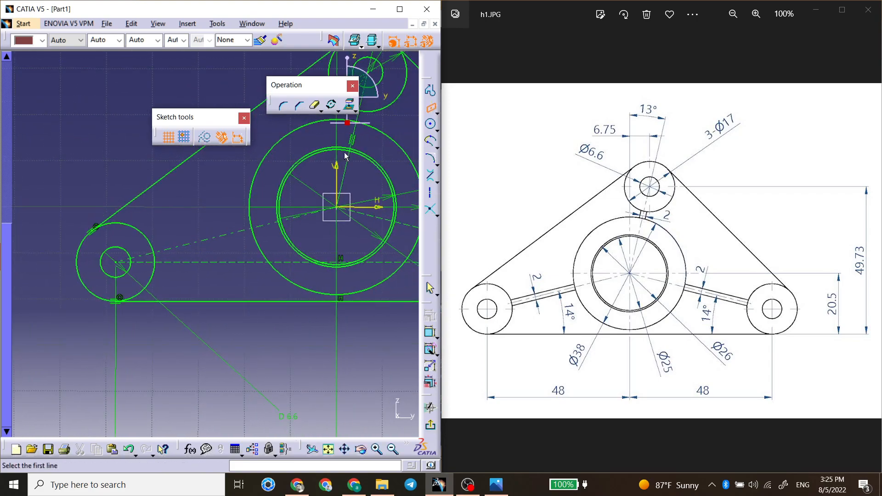
click(429, 111)
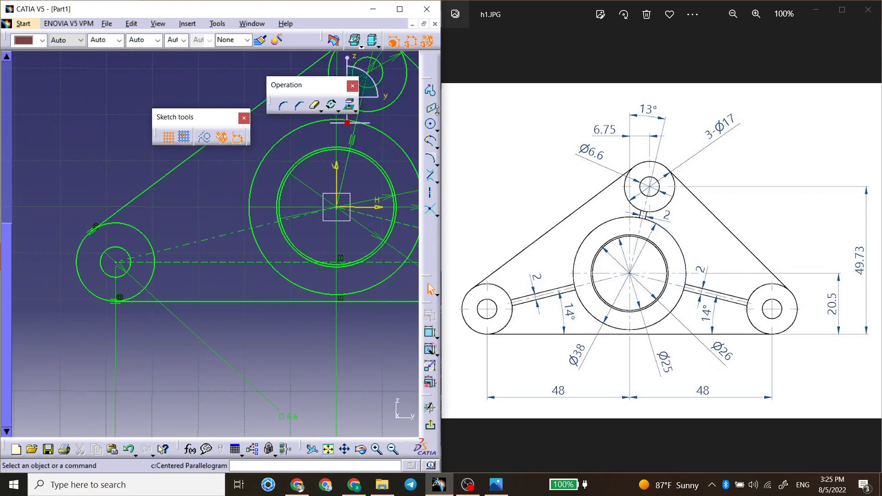
click(437, 111)
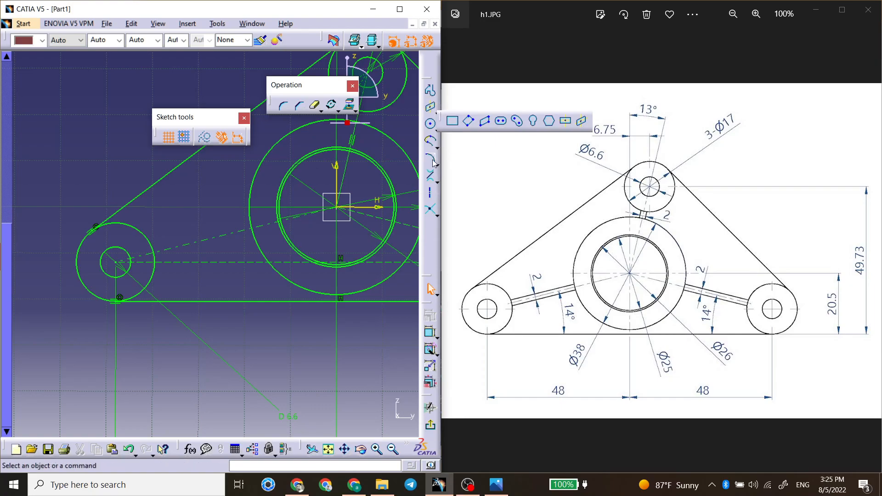
Step: Draw two rib lines parallel to the left axis, one on each side, running from the left boss into the central outer circle
click(437, 183)
click(449, 193)
click(139, 248)
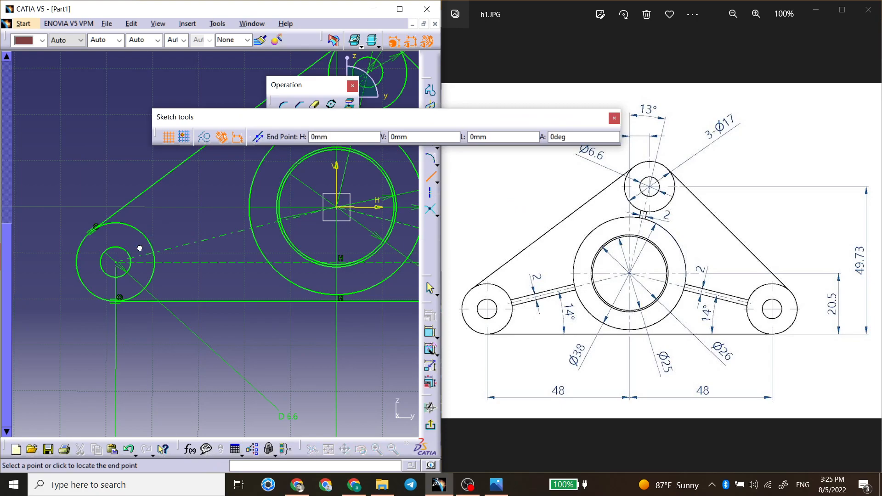
click(265, 217)
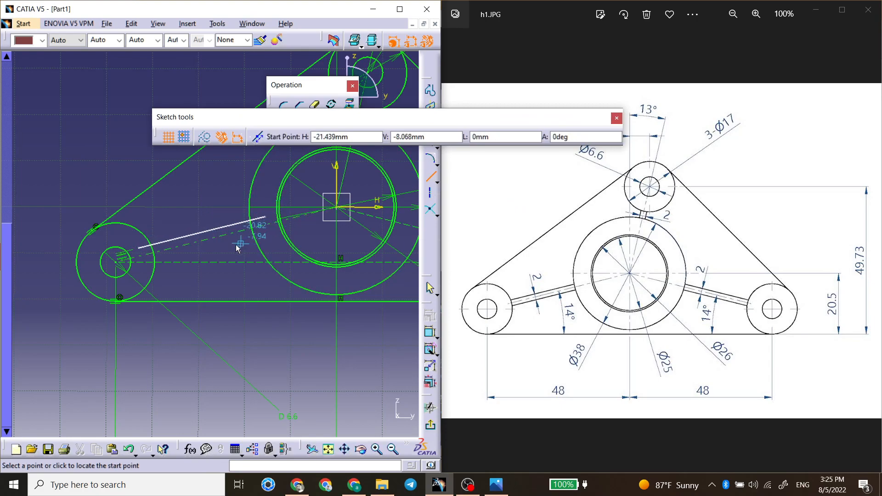
click(150, 258)
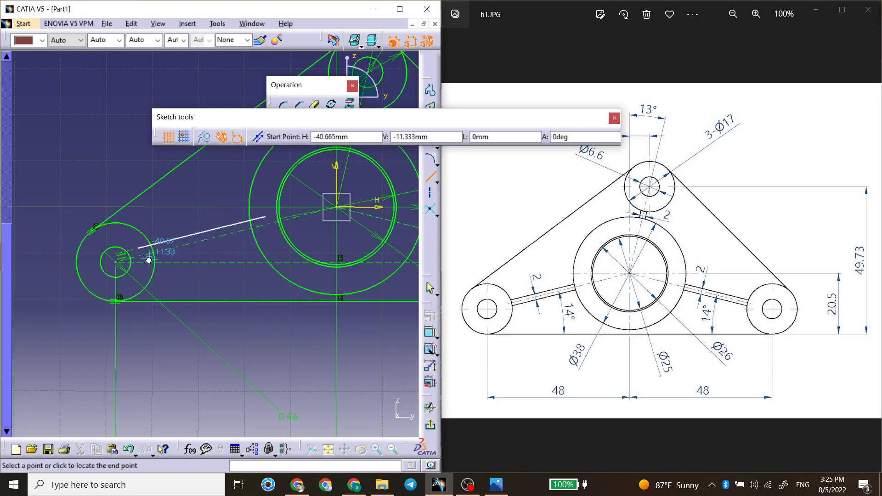
click(269, 229)
middle_drag(205, 261, 216, 229)
Step: Constrain the distance between the two left rib lines to 2 mm
click(430, 336)
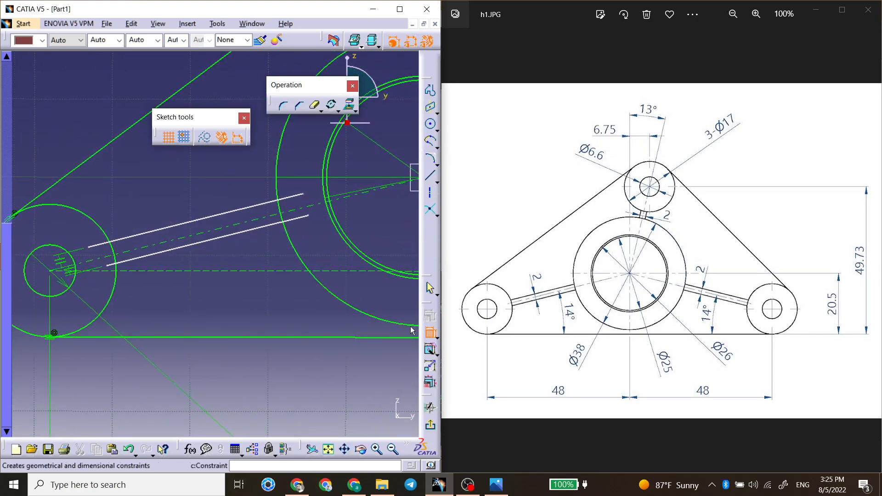
click(232, 234)
click(226, 215)
click(225, 186)
double_click(224, 186)
text(2.869mm)
key(Return)
Step: Constrain the distance between one left rib line and its axis line to 1 mm, centring the rib
click(217, 216)
click(229, 231)
click(237, 250)
double_click(237, 250)
text(1)
key(Return)
Step: Draw two rib lines parallel to the right axis, one on each side, running from the right boss into the central outer circle
middle_drag(234, 253, 244, 222)
mouse_move(364, 197)
middle_down()
mouse_move(188, 185)
mouse_move(190, 224)
middle_up()
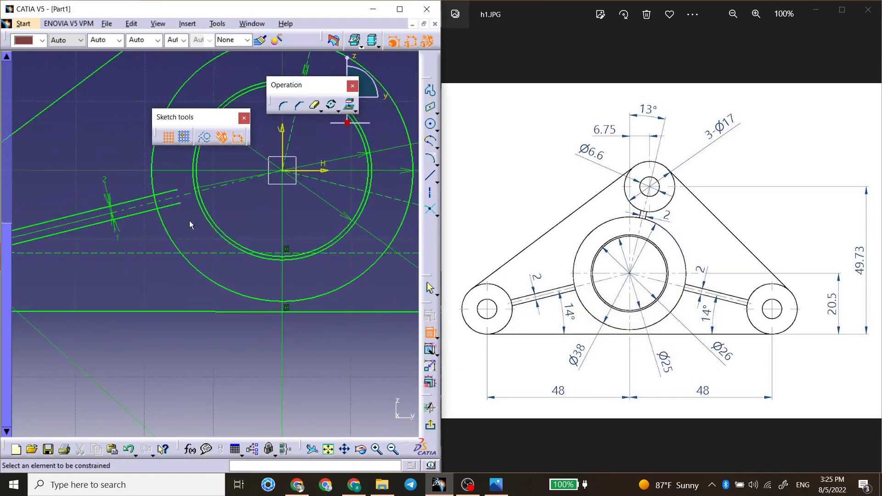
middle_drag(394, 222, 181, 212)
mouse_move(234, 222)
middle_down()
mouse_move(189, 238)
mouse_move(190, 212)
middle_up()
click(430, 176)
click(349, 244)
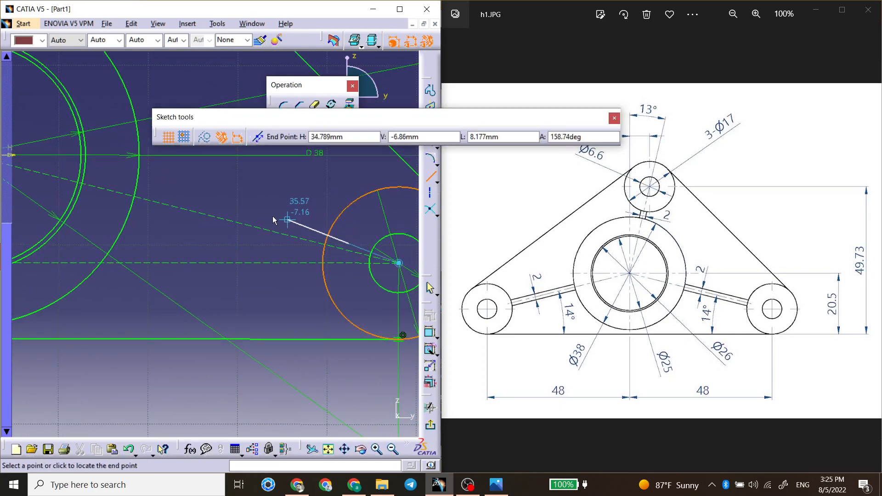
click(123, 187)
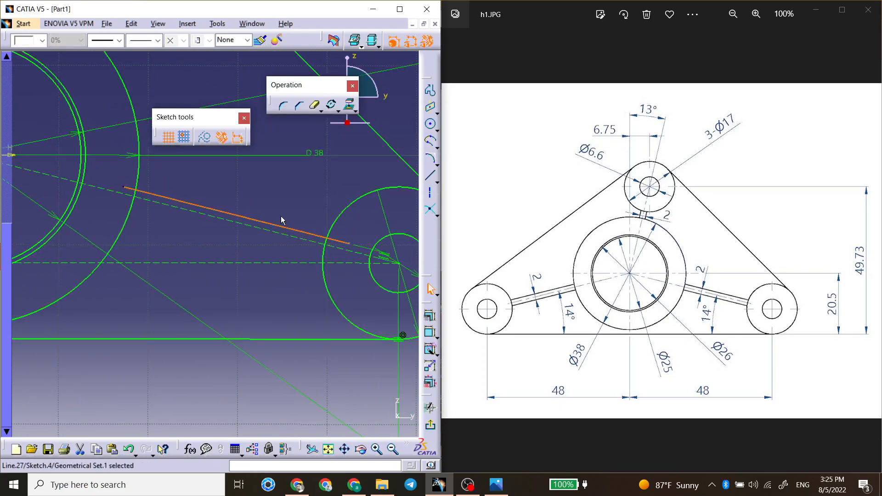
click(429, 178)
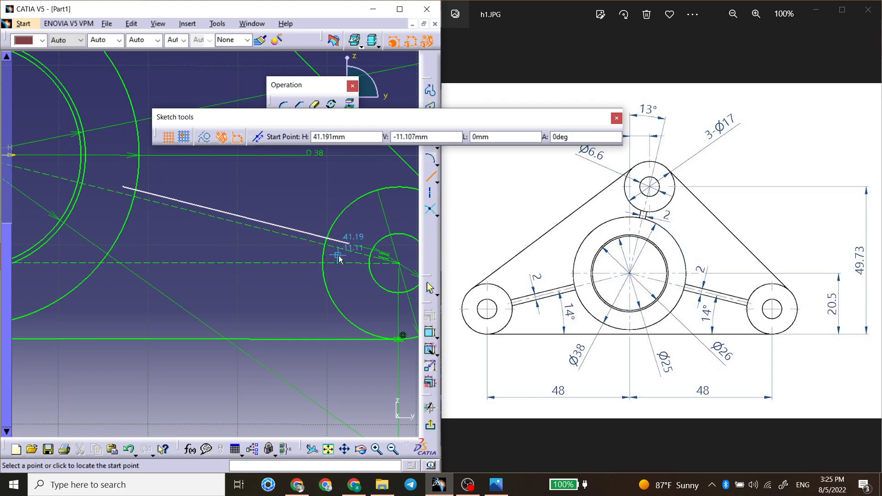
click(338, 254)
click(107, 198)
click(161, 185)
Step: Draw two short rib lines parallel to the upper slanted axis, one on each side, bridging the upper boss and the central outer circle
mouse_move(161, 184)
middle_down()
mouse_move(428, 367)
mouse_move(421, 423)
middle_up()
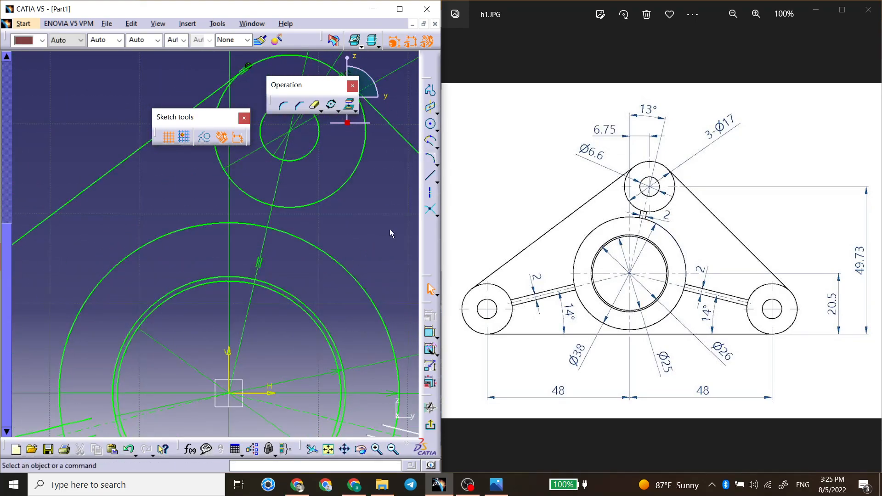
click(431, 178)
click(258, 241)
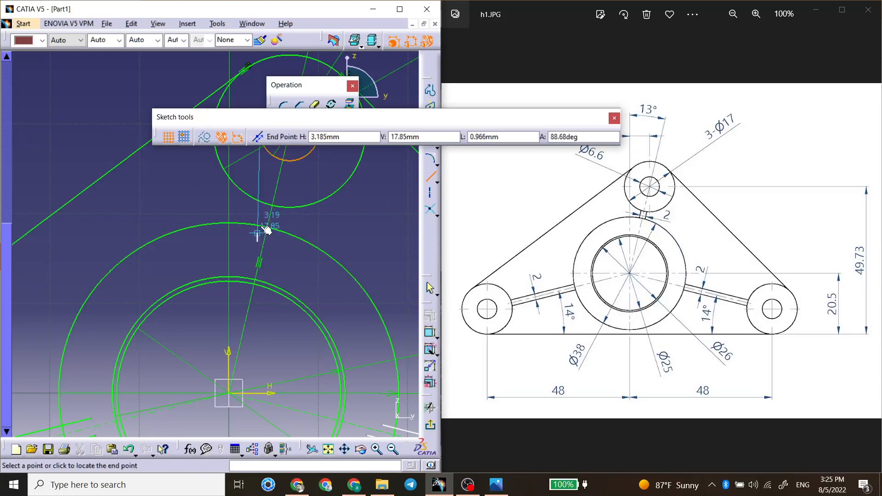
click(273, 186)
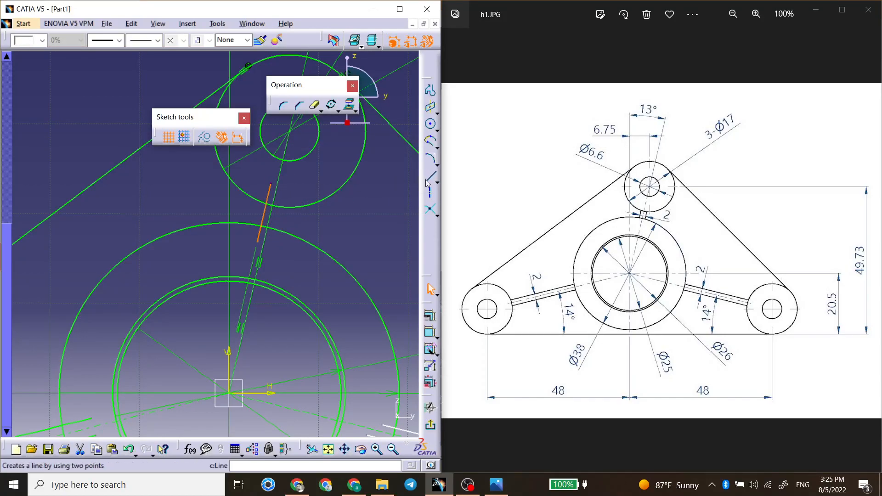
click(428, 182)
click(291, 189)
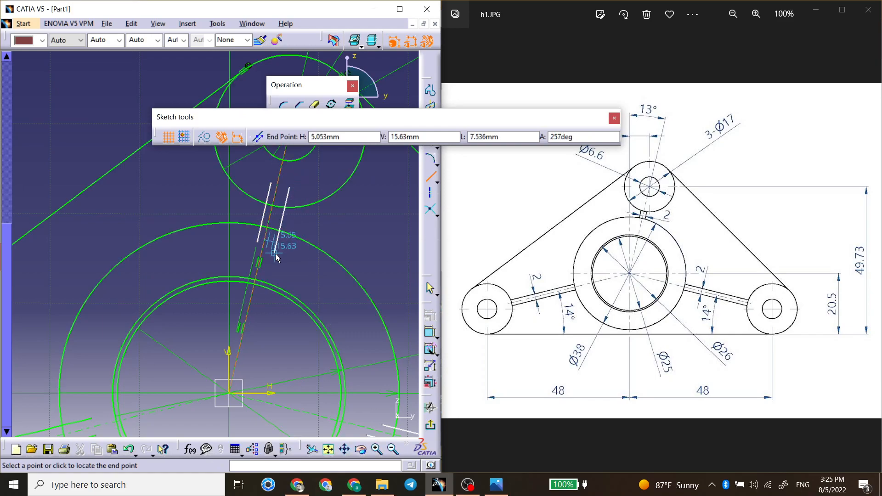
click(275, 253)
Step: Constrain the distance between the upper slanted axis and the rib line on its right to 1 mm
click(431, 333)
click(262, 250)
click(277, 247)
click(294, 262)
double_click(295, 261)
text(1)
key(Return)
Step: Constrain the distance between the two upper rib lines to 2 mm
click(265, 236)
double_click(307, 223)
text(2)
key(Return)
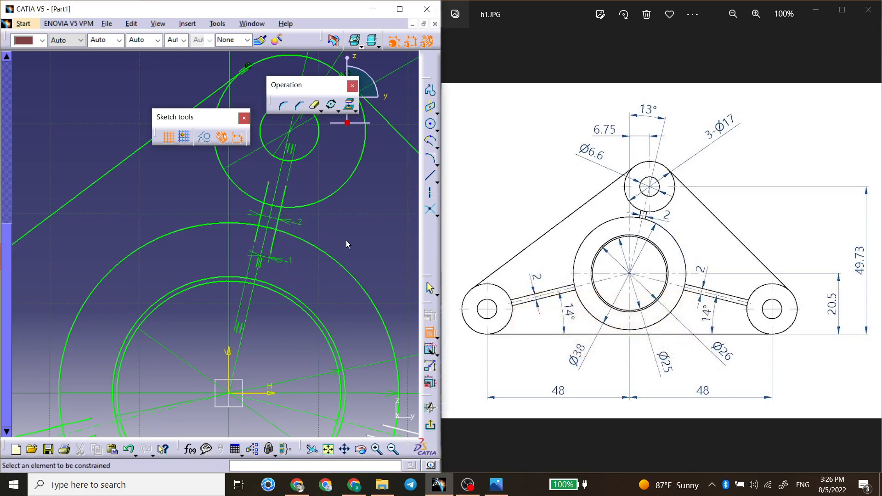
Step: Constrain the distance between the right axis and the rib line above it to 1 mm
middle_drag(313, 239, 145, 126)
click(285, 332)
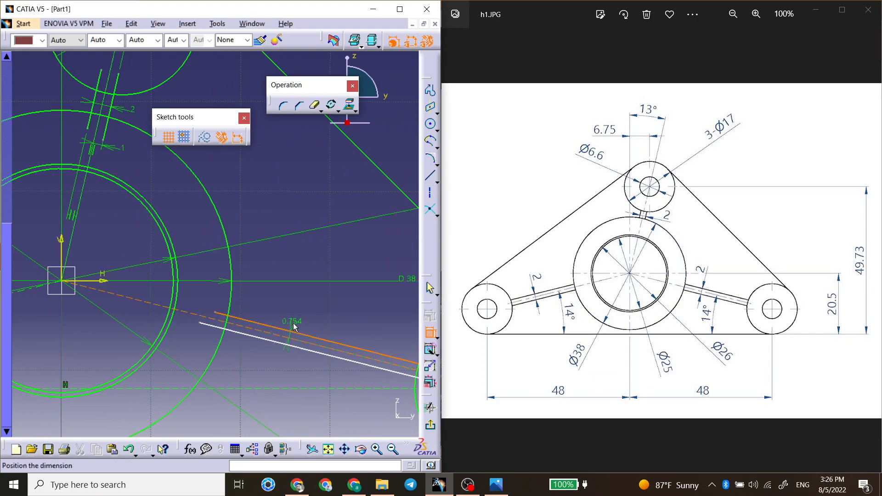
double_click(304, 319)
text(1)
key(Return)
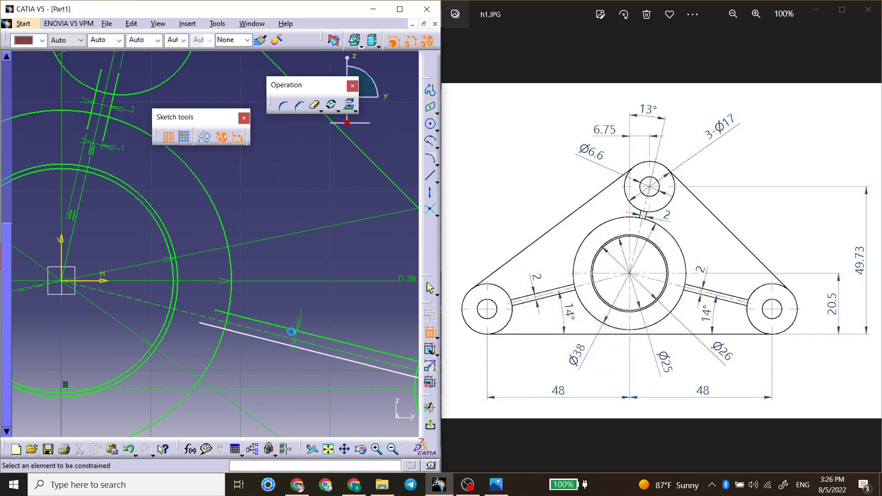
Step: Constrain the distance between the two right rib lines to 2 mm
click(283, 344)
double_click(284, 307)
text(2)
key(Return)
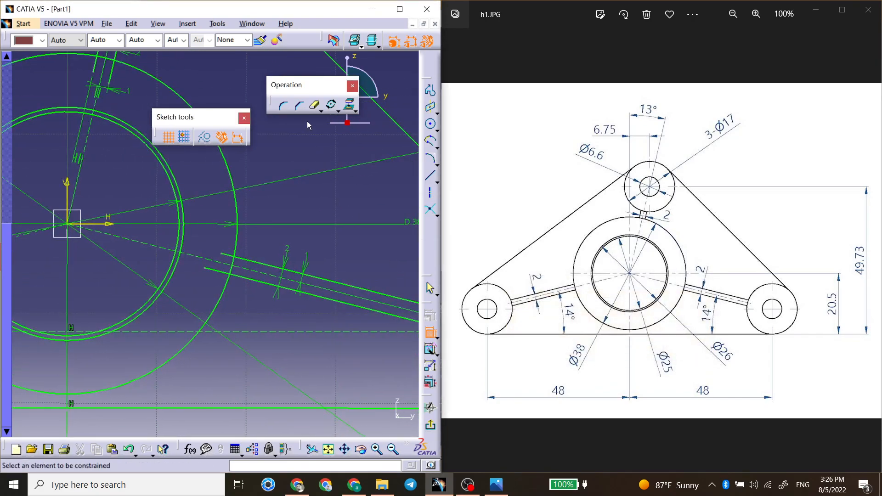
Step: Trim the two right rib lines back to the 38 mm central circle and the right corner boss circle
click(316, 107)
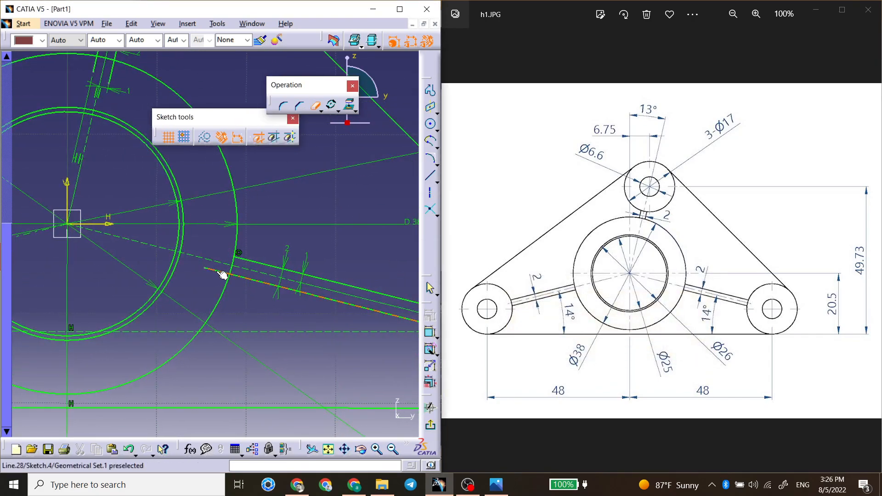
middle_drag(369, 315, 217, 232)
click(294, 228)
click(282, 242)
Step: Trim the ends of the two left rib lines that extend inside the left corner boss
mouse_move(150, 264)
middle_down()
mouse_move(211, 238)
mouse_move(369, 284)
middle_up()
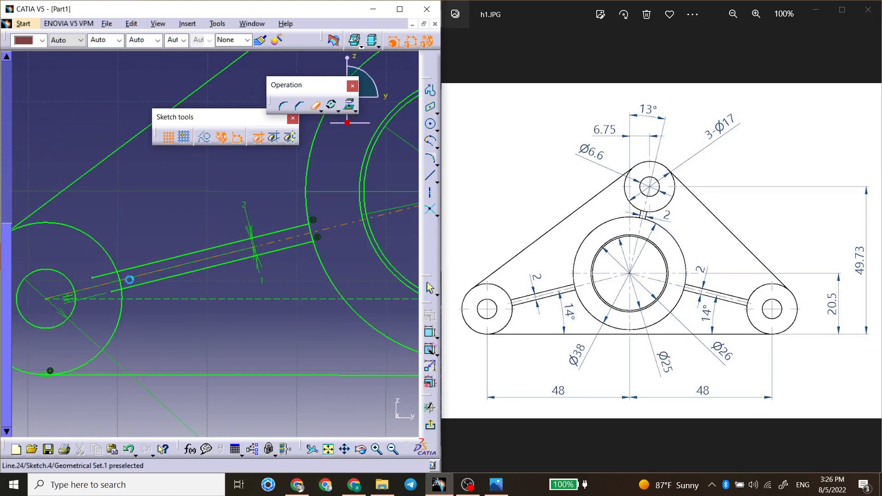
click(110, 277)
click(115, 291)
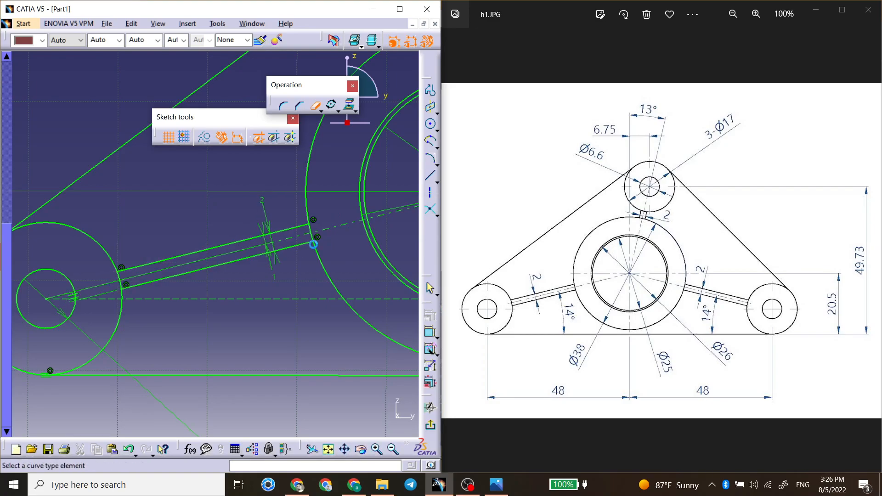
Step: Trim the two upper rib lines so they span only between the upper boss and the 38 mm central circle
middle_drag(364, 226, 82, 402)
middle_drag(281, 265, 268, 304)
click(236, 207)
click(218, 206)
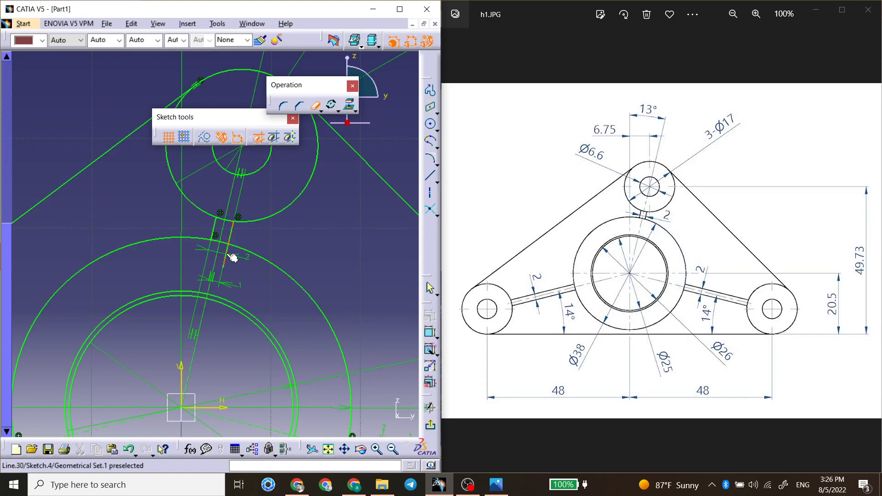
Step: Exit the triangular plate sketch and hide its finished profile
middle_drag(222, 307, 380, 327)
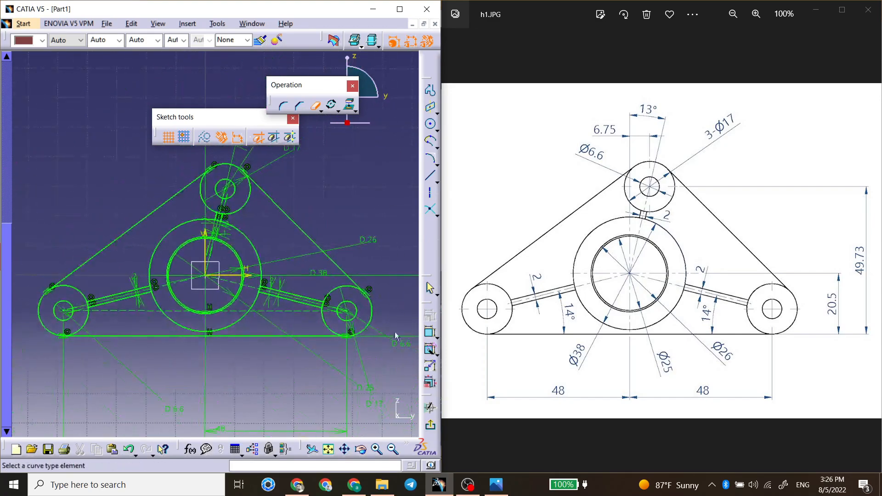
click(431, 425)
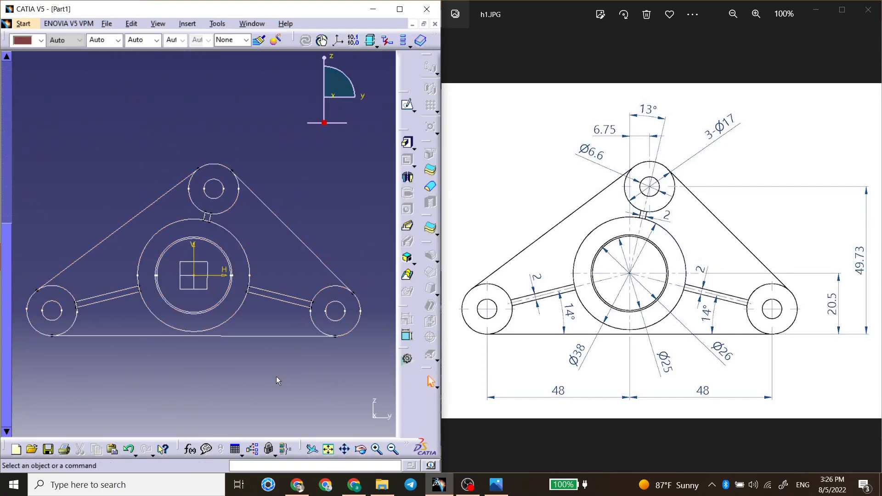
double_click(325, 265)
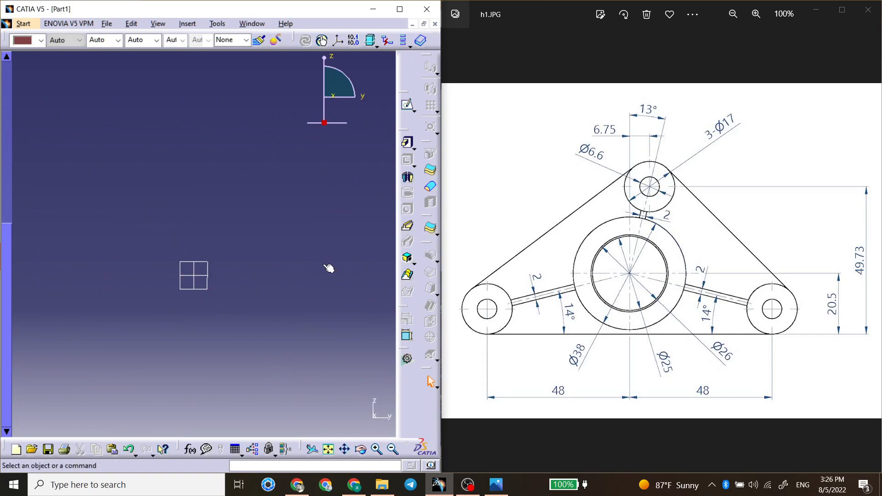
Step: Switch to the reference drawing h2.JPG and examine its slot, circle and spacing dimensions
click(862, 251)
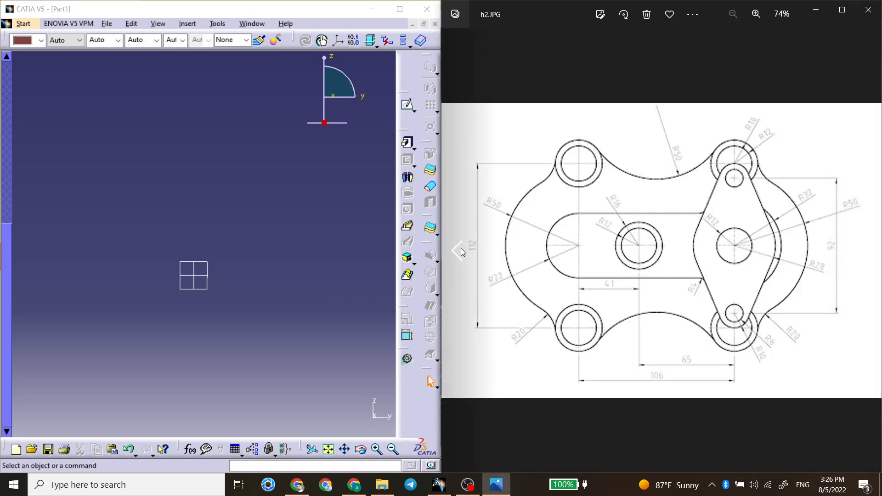
click(463, 252)
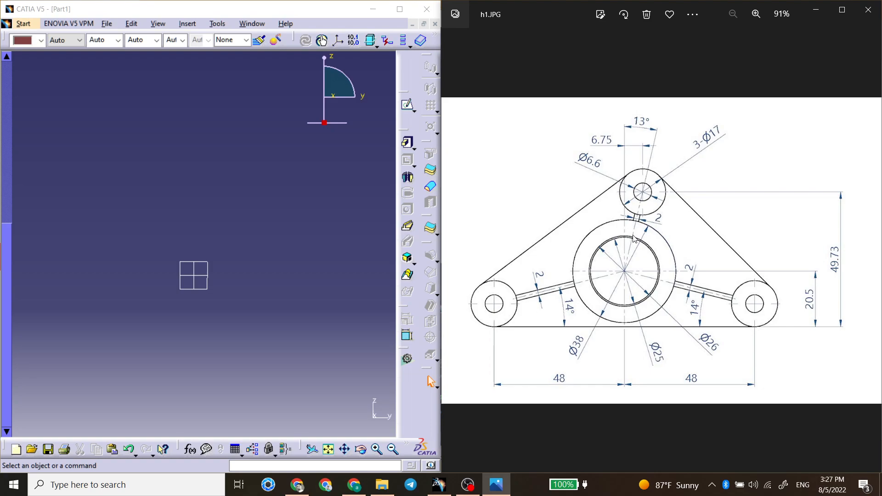
click(866, 251)
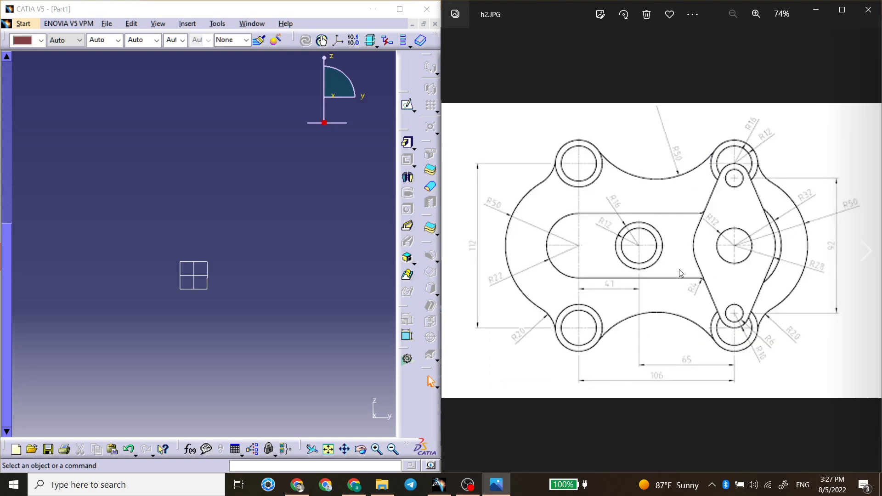
scroll(653, 234, up, 4)
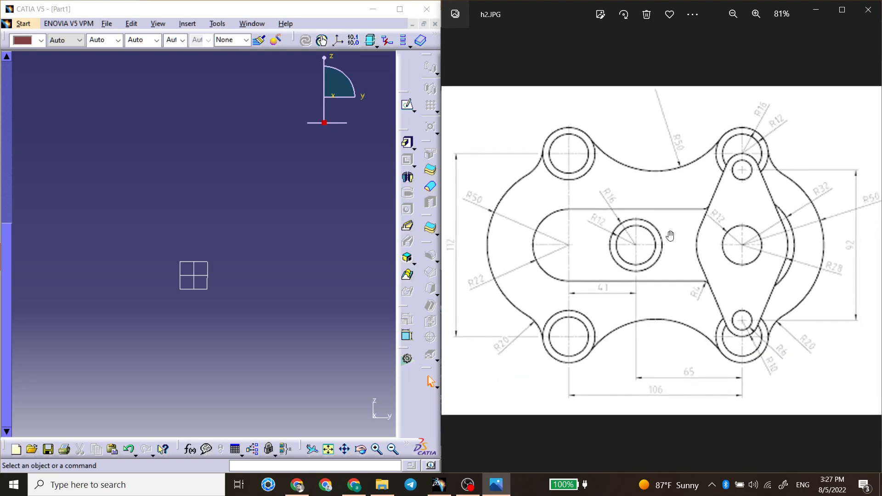
scroll(630, 252, down, 2)
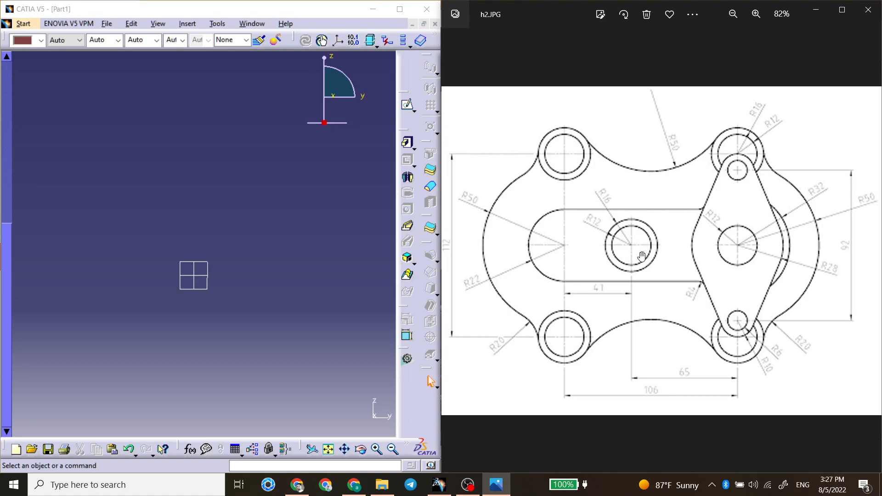
scroll(640, 255, down, 1)
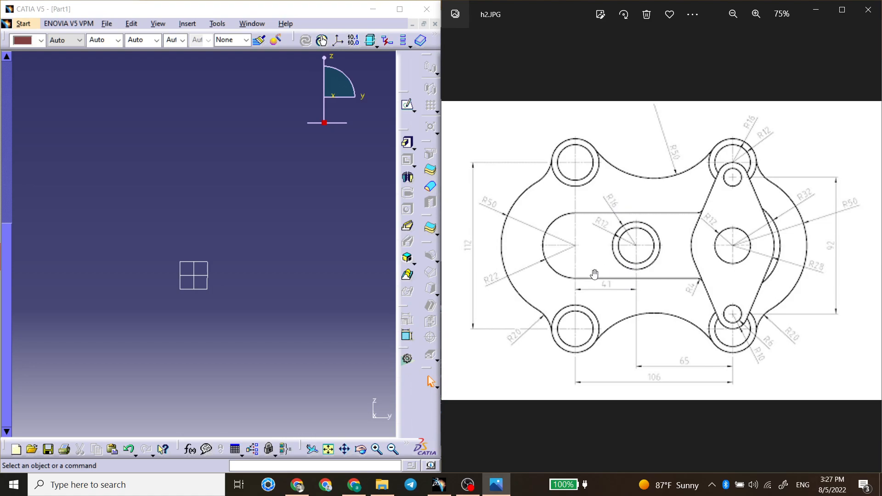
Step: Start a new sketch on the yz plane
click(298, 278)
click(208, 266)
click(407, 104)
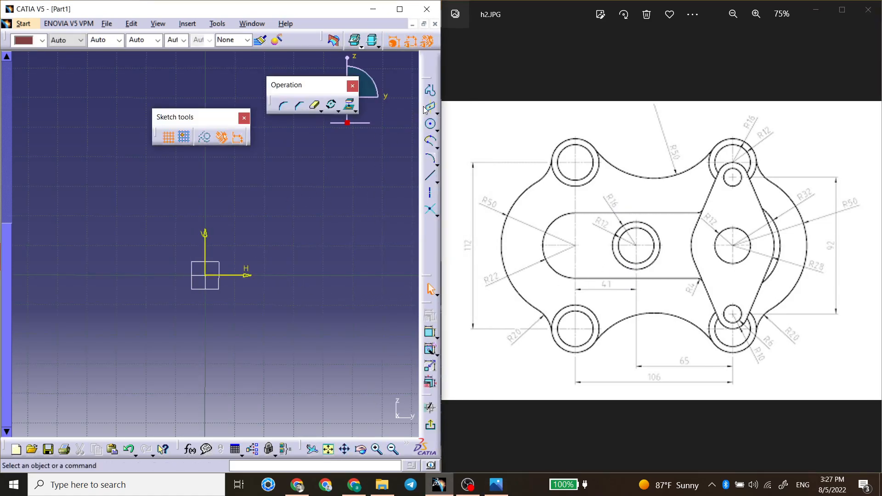
Step: Draw a horizontal elongated hole along the H axis across the origin, with a radius of about 12.5 mm
click(437, 112)
click(500, 122)
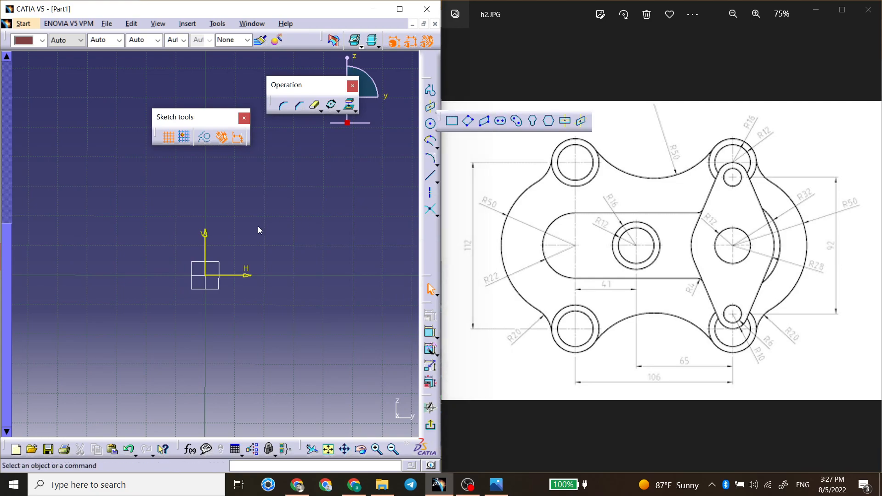
click(141, 280)
click(315, 272)
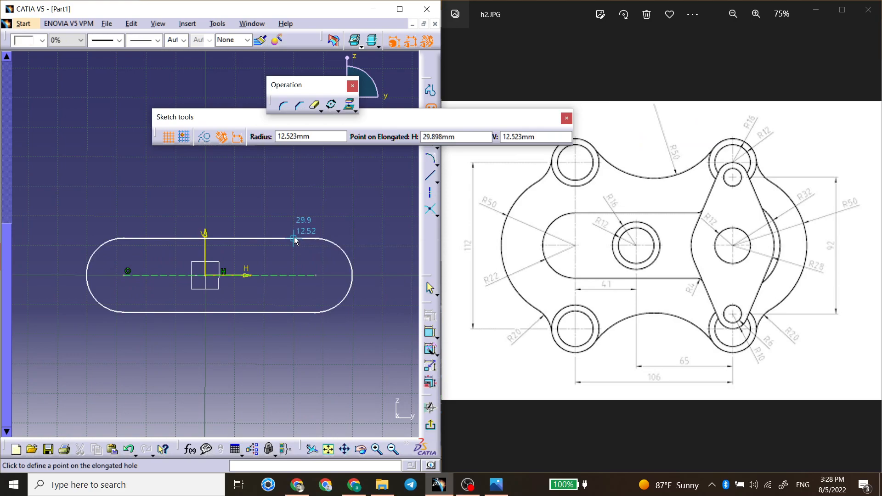
click(294, 238)
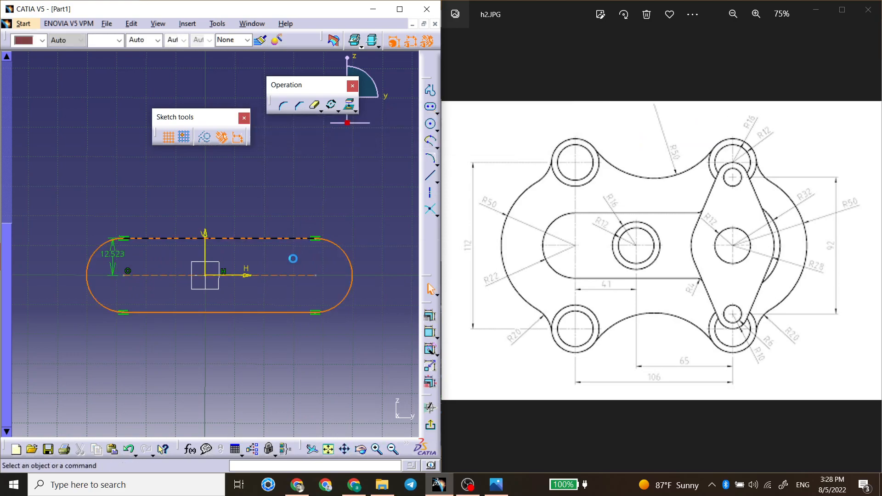
Step: Apply a midpoint constraint between the sketch origin and the elongated hole's centre line
click(205, 276)
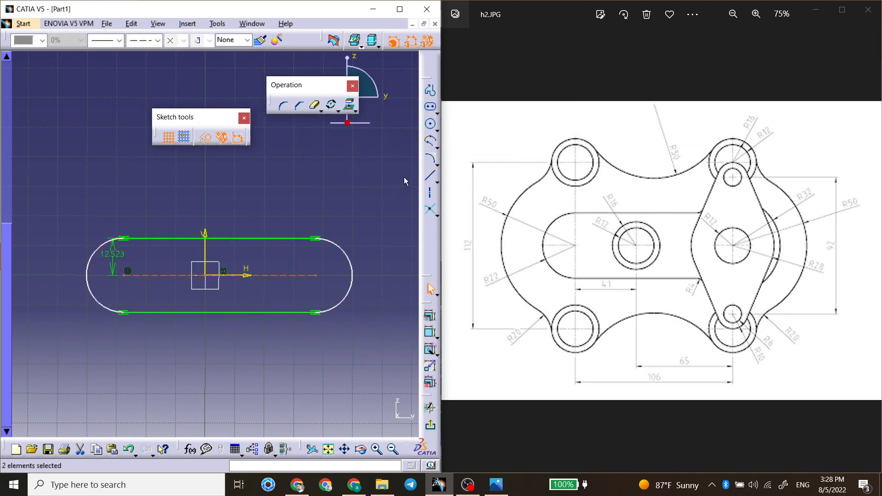
click(430, 316)
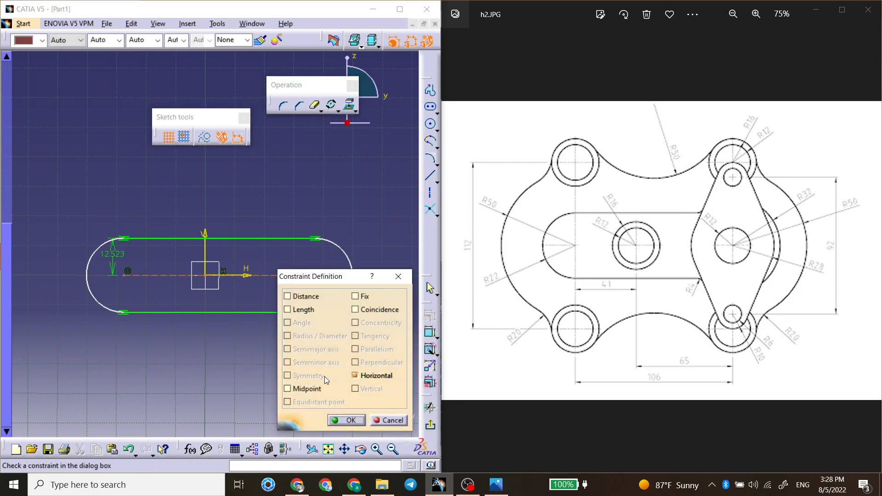
click(295, 390)
click(334, 418)
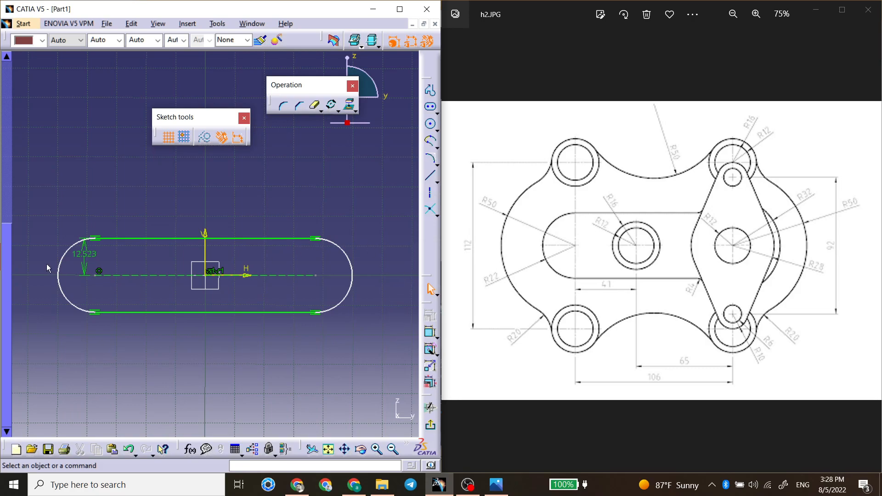
Step: Set the elongated hole's offset dimension between its centre line and upper edge to 22 mm
double_click(84, 254)
text(22mm)
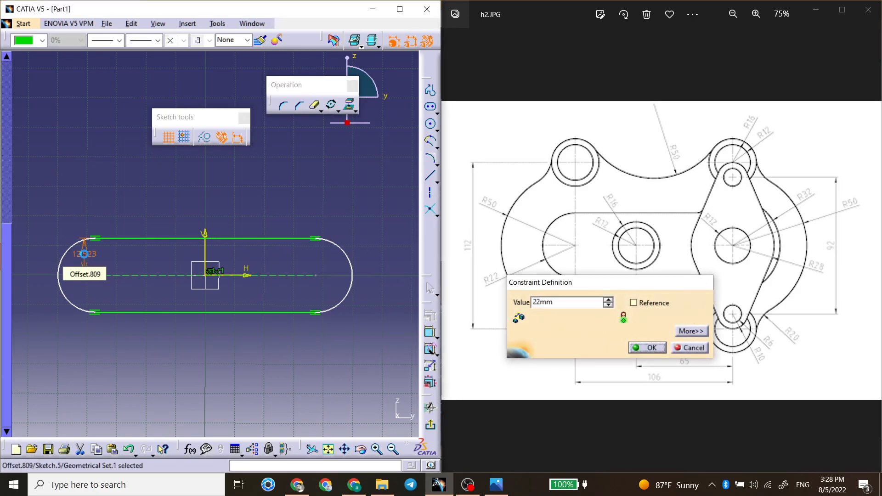
key(Return)
Step: Dimension the length of the elongated hole's centre line and place the dimension below the profile
middle_drag(134, 244, 194, 246)
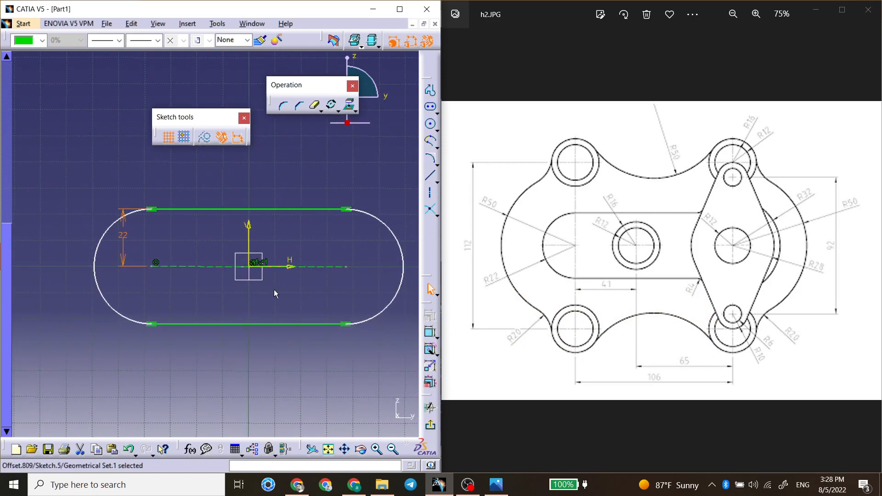
middle_drag(275, 293, 267, 288)
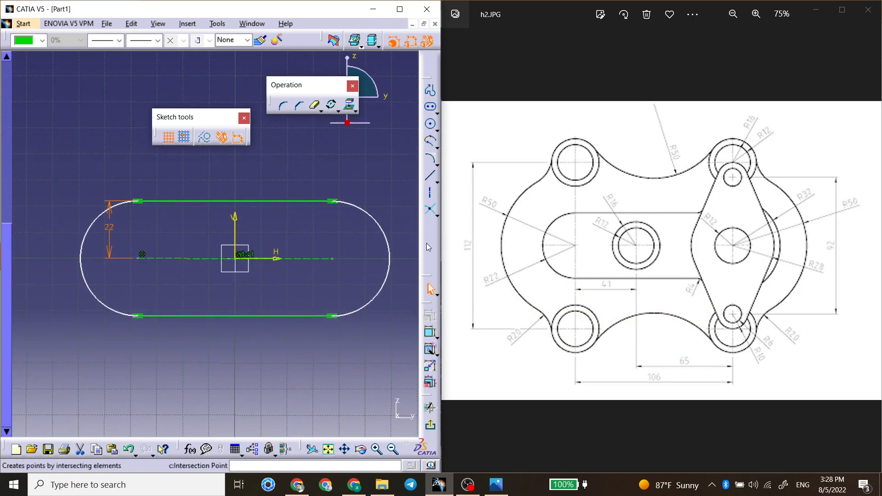
click(430, 333)
click(164, 260)
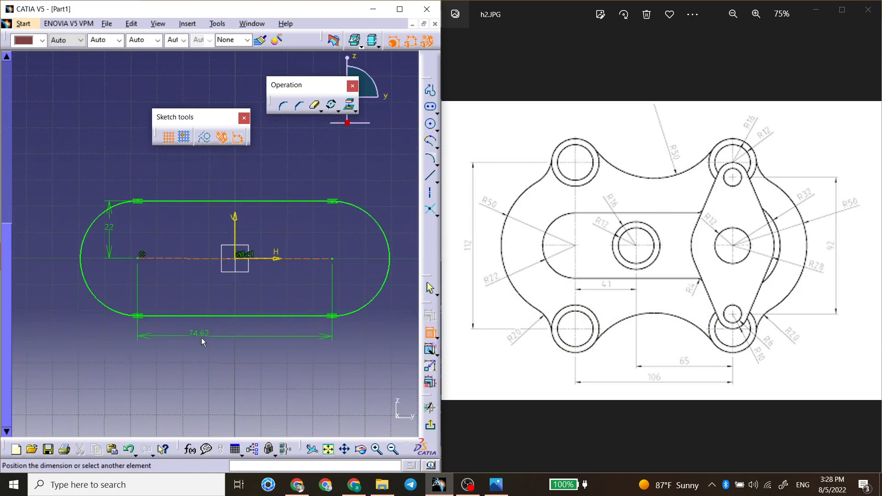
click(217, 351)
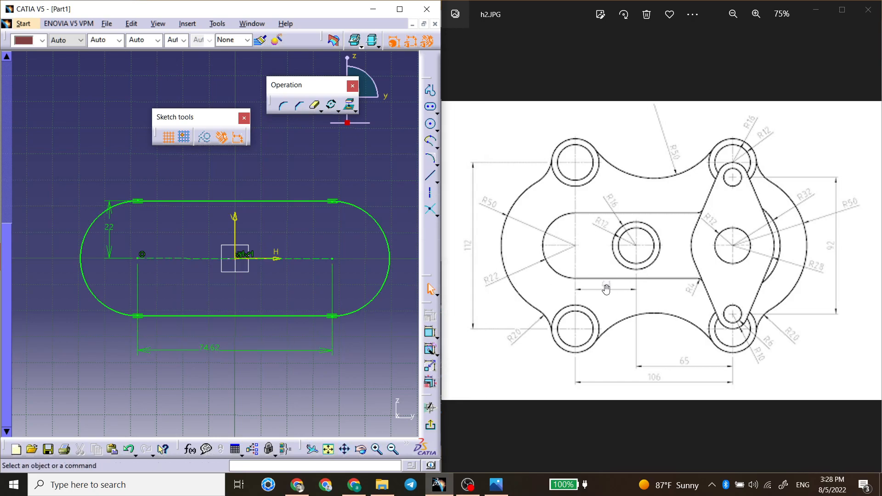
Step: Set the elongated hole's centre line length to 82 mm
double_click(220, 348)
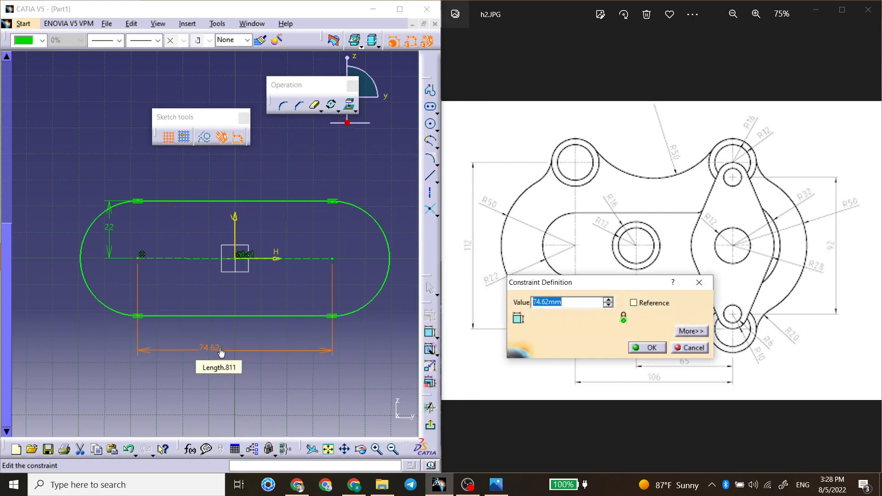
text(82)
key(Return)
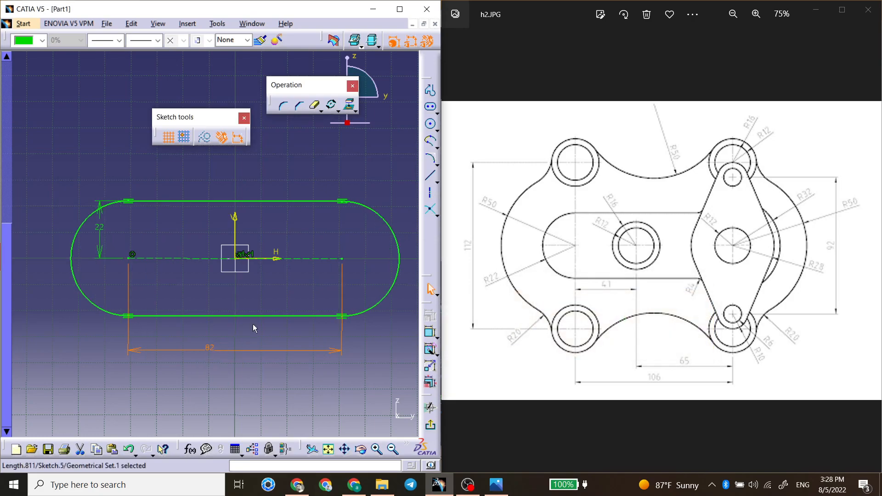
Step: Set the elongated hole's centre line length to 106 mm
middle_drag(248, 329, 259, 319)
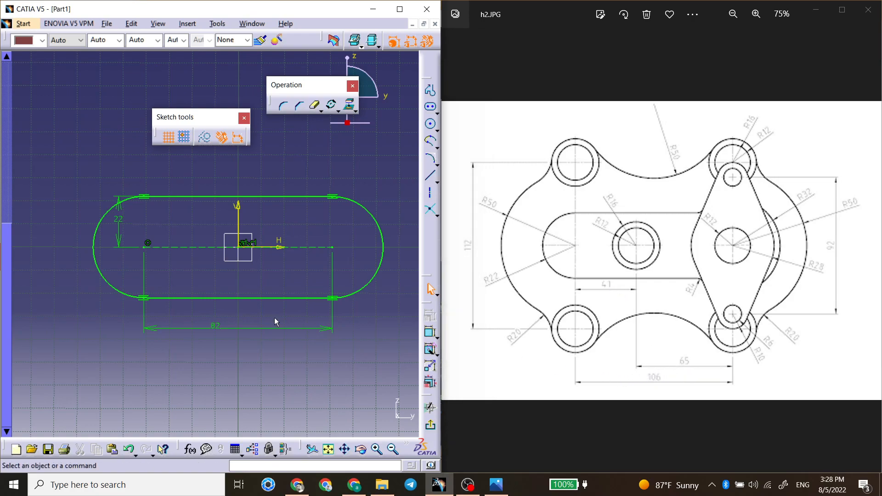
click(224, 328)
double_click(224, 328)
text(106)
key(Return)
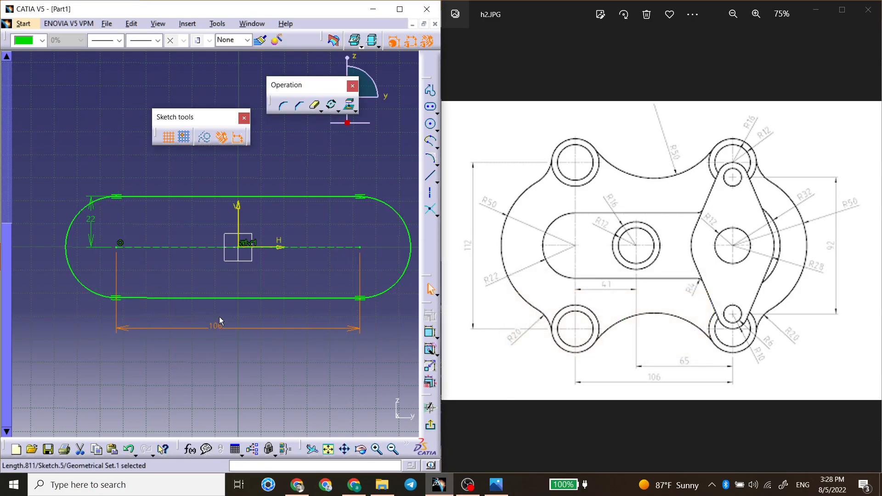
click(147, 269)
Step: Draw a circle about 14 mm in diameter centred on the slot's centre line, left of the origin
click(430, 123)
click(189, 247)
click(200, 258)
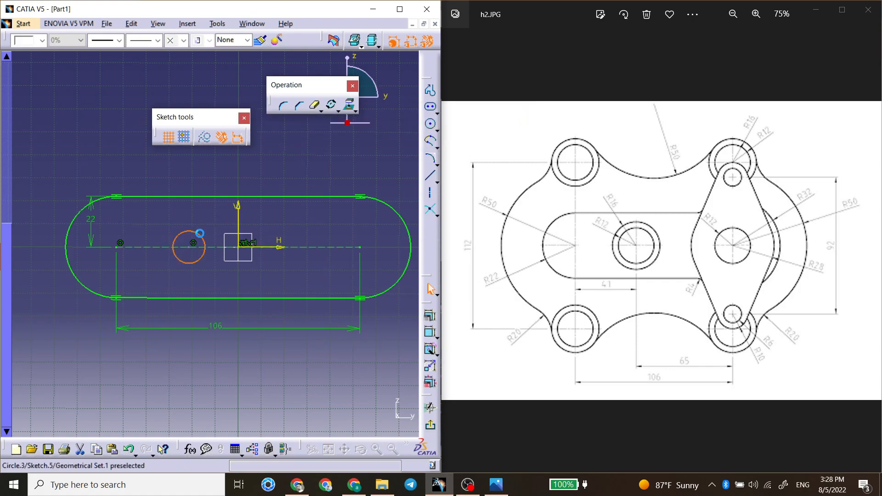
Step: Dimension the small circle on the slot's centre line and set its diameter to 12 mm
click(430, 315)
click(205, 244)
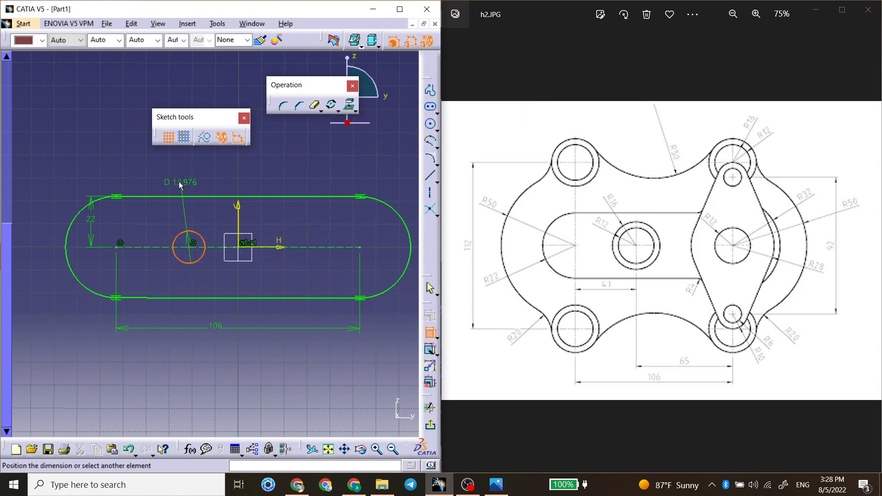
click(205, 168)
double_click(204, 168)
text(12)
key(Return)
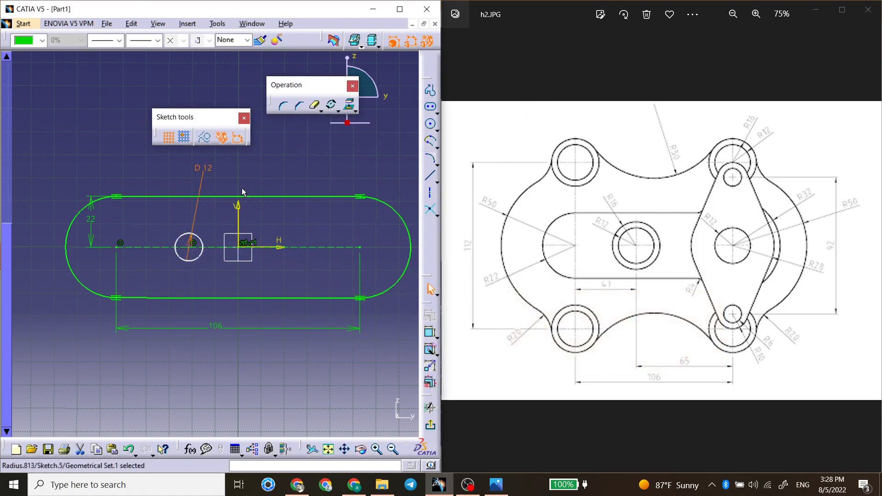
Step: Draw a concentric circle about 26 mm in diameter around the 12 mm circle
click(430, 124)
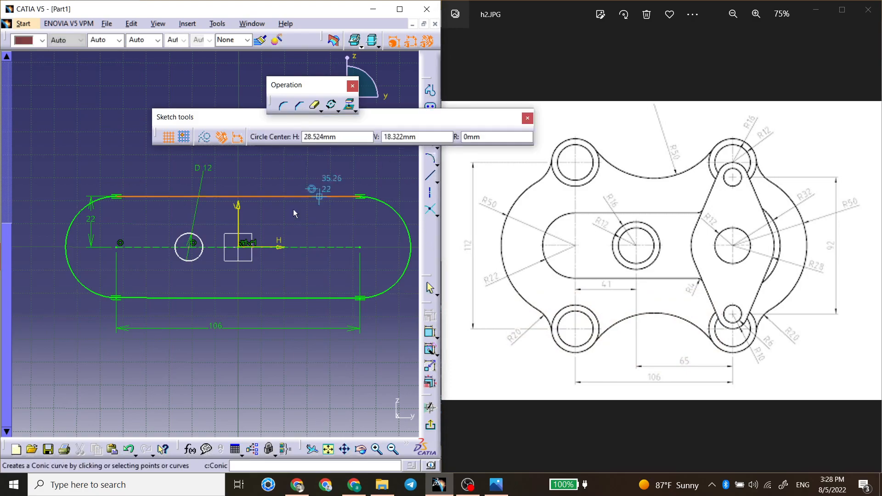
click(189, 247)
click(207, 224)
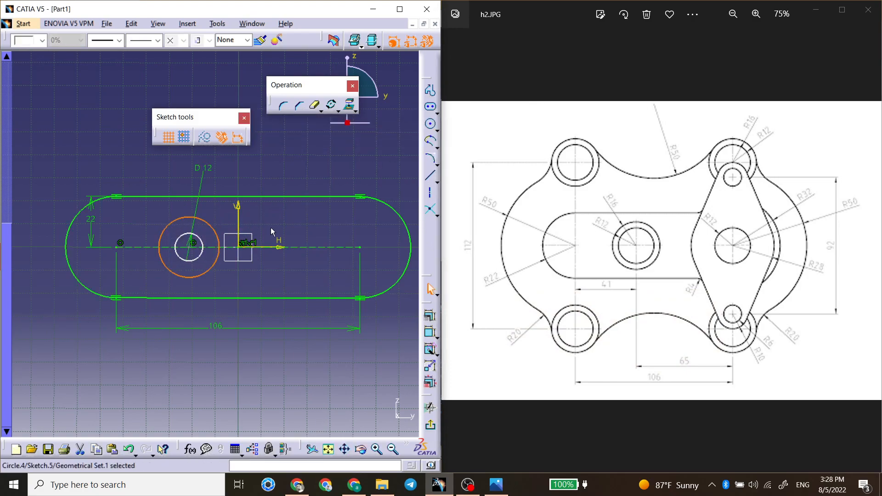
Step: Dimension the outer concentric circle on the slot's centre line and set its diameter to 16 mm
click(432, 334)
click(233, 176)
double_click(233, 174)
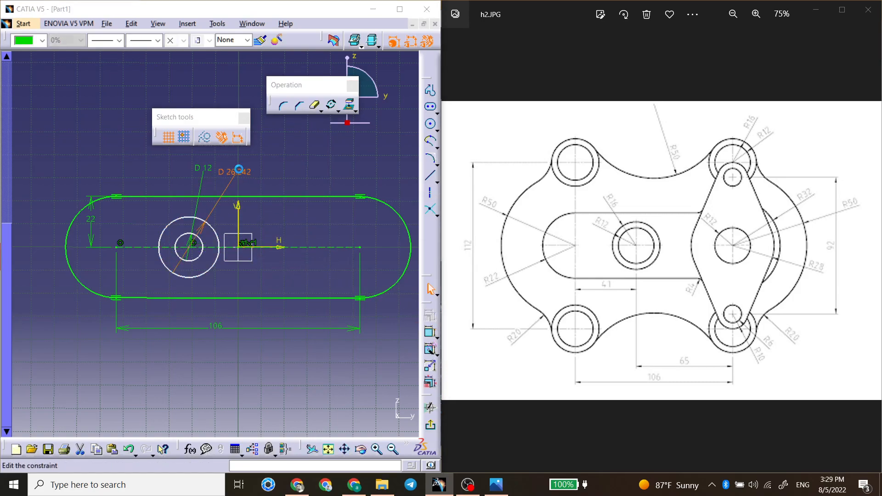
text(16)
key(Return)
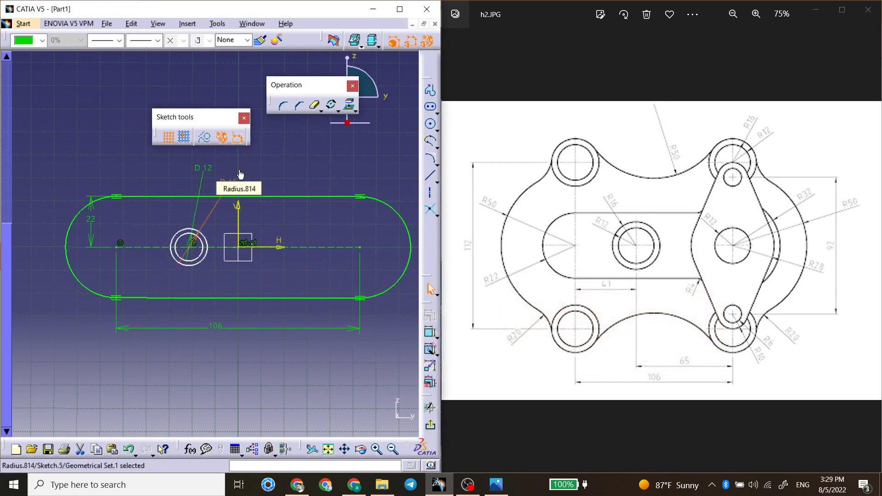
Step: Dimension the distance from the slot's left arc centre to the concentric circles' centre and set it to 41 mm
click(431, 333)
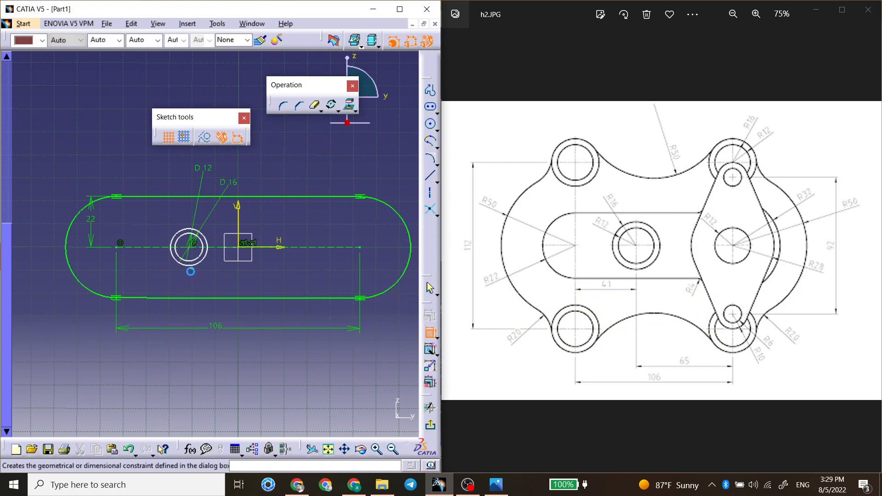
click(189, 247)
click(117, 248)
click(168, 308)
double_click(169, 308)
text(4)
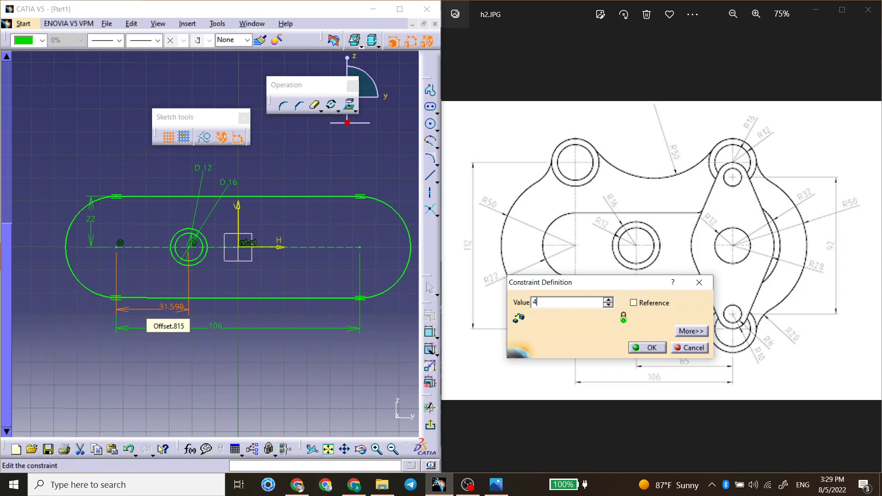
text(1)
key(Return)
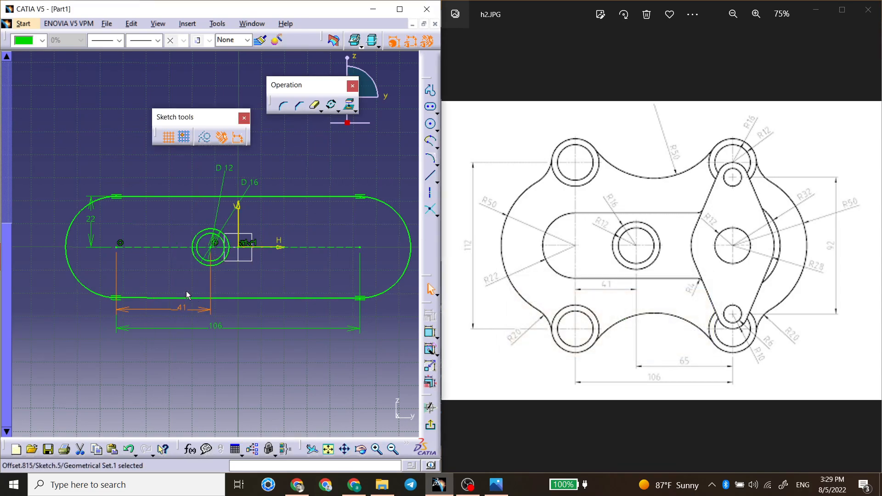
Step: Draw a vertical axis about 73 mm long upward from the slot's left arc centre
mouse_move(134, 298)
middle_down()
mouse_move(177, 295)
mouse_move(186, 331)
middle_up()
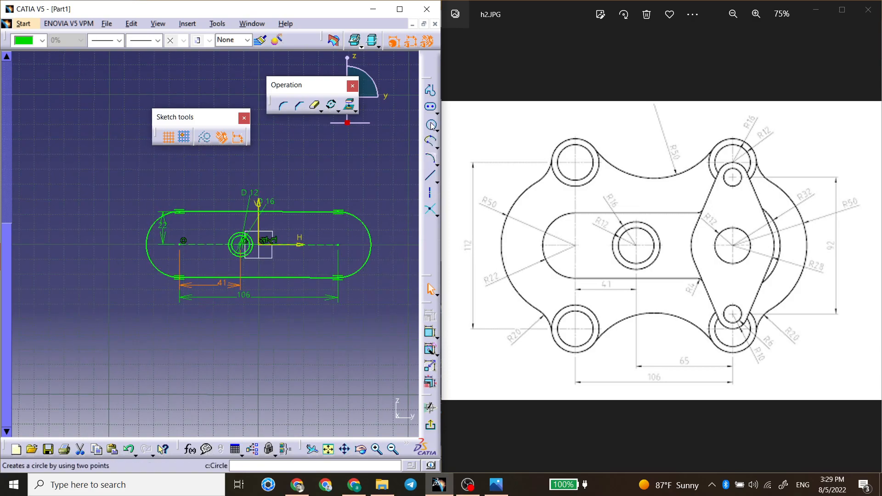
click(430, 192)
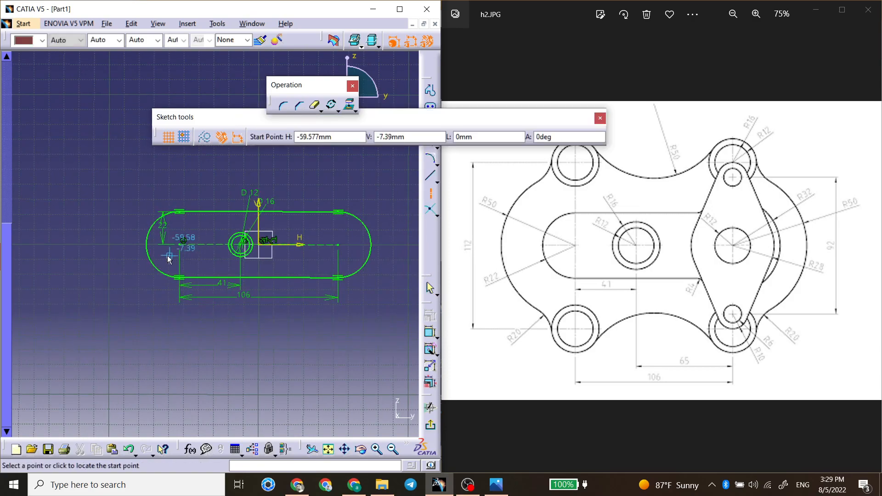
click(183, 247)
middle_drag(180, 156, 199, 203)
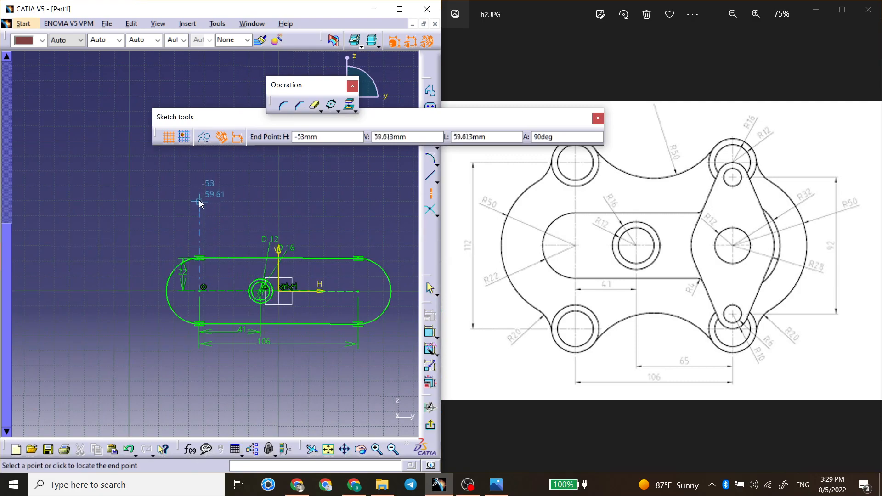
click(199, 182)
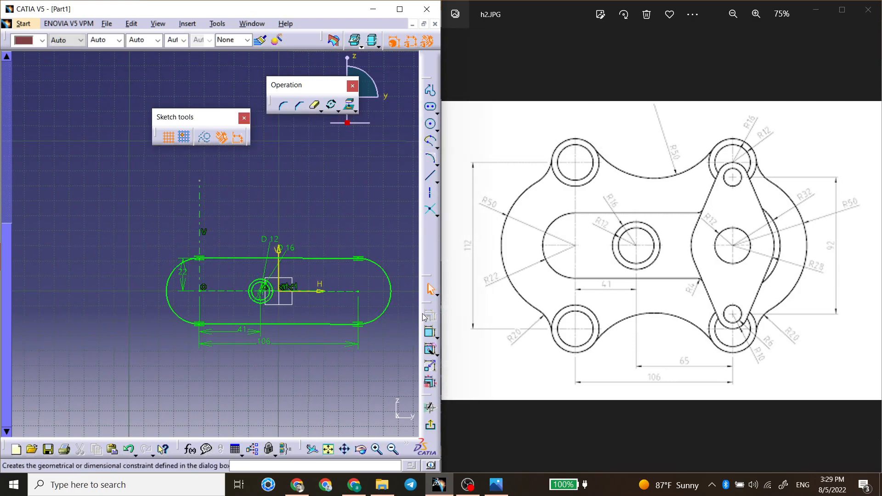
Step: Dimension the vertical axis above the slot's left arc centre and set its length to 56 mm
click(431, 339)
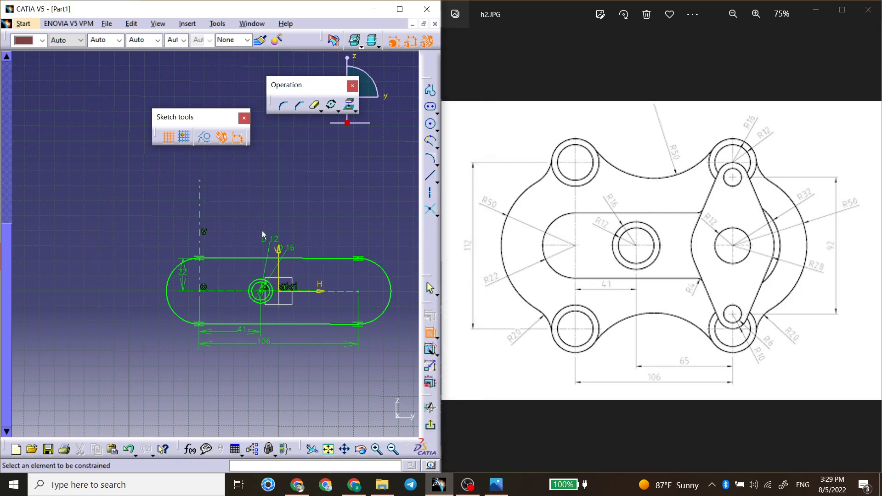
click(200, 223)
click(225, 218)
double_click(224, 219)
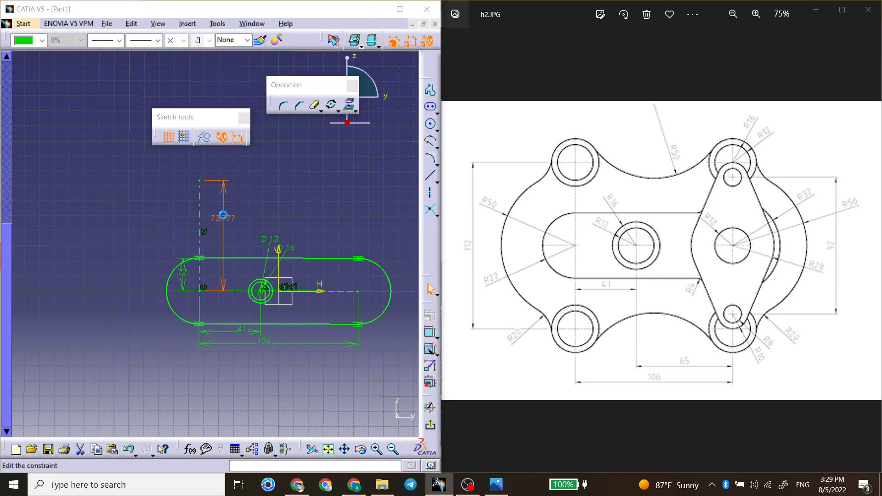
text(56)
key(Return)
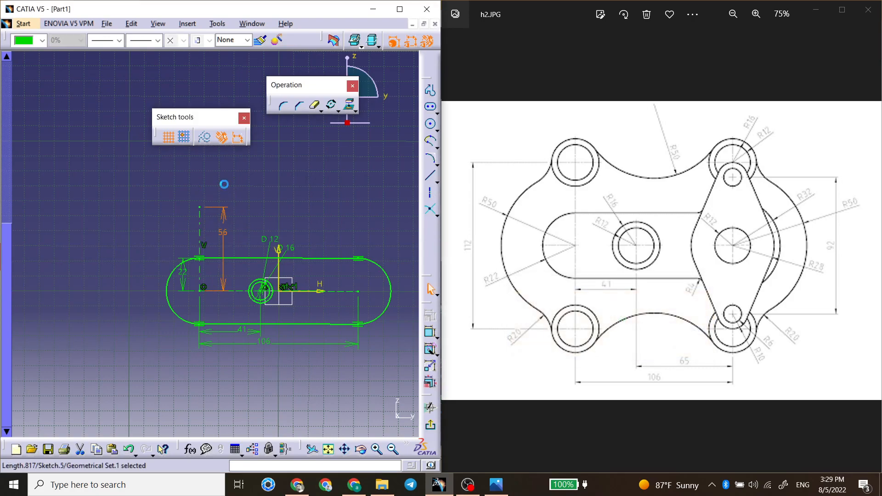
click(225, 188)
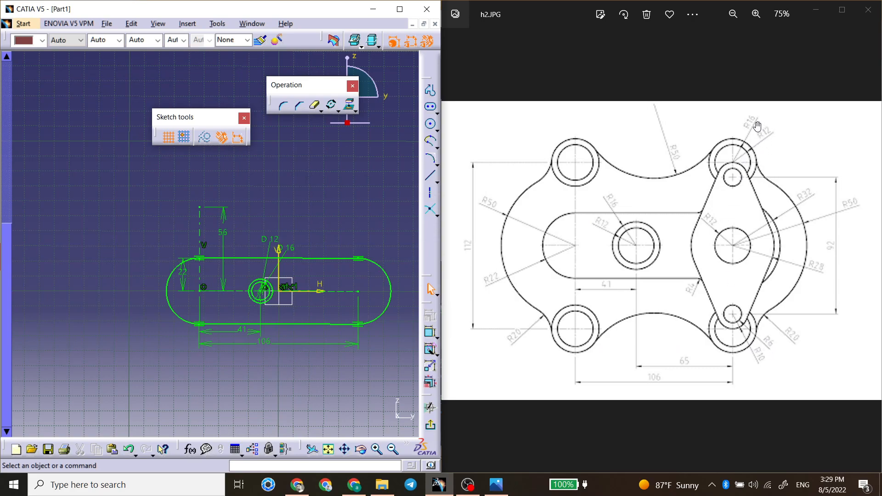
Step: Draw a circle of 6 mm radius centred on the upper end of the vertical axis
click(431, 124)
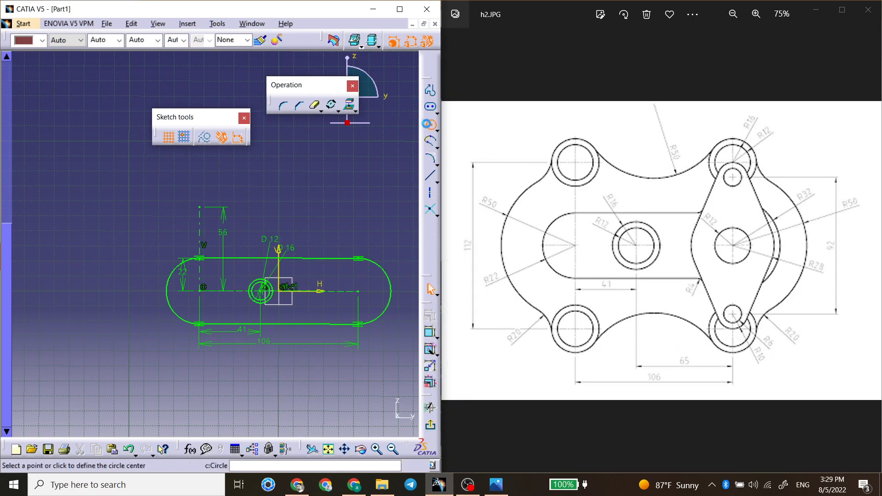
click(199, 207)
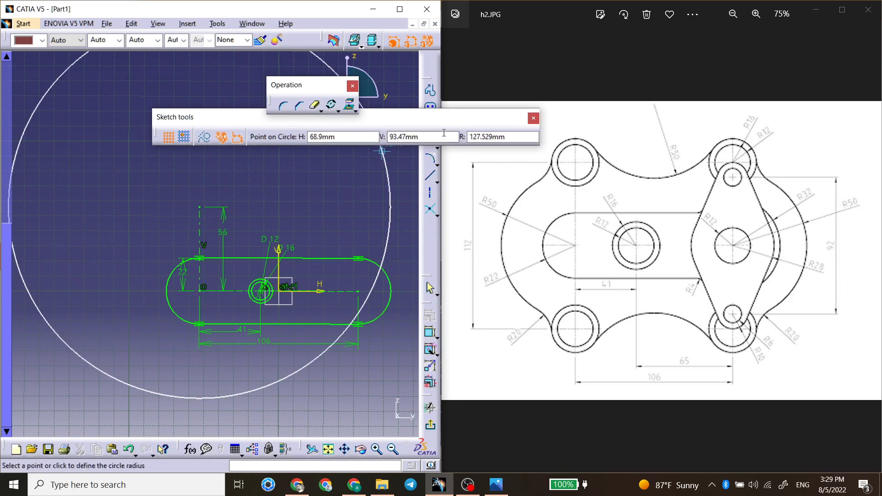
drag(522, 136, 433, 136)
text(6)
key(Return)
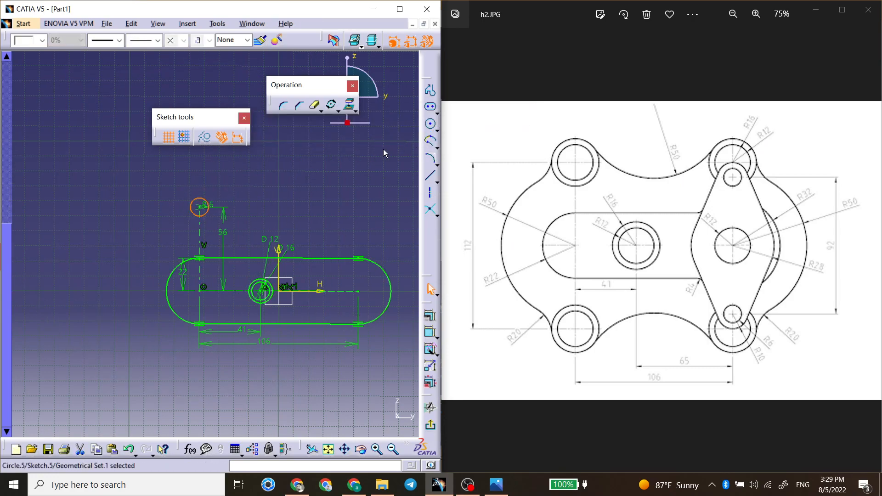
Step: Add a concentric circle of 8 mm radius around the circle at the vertical axis's upper end
click(430, 123)
click(200, 209)
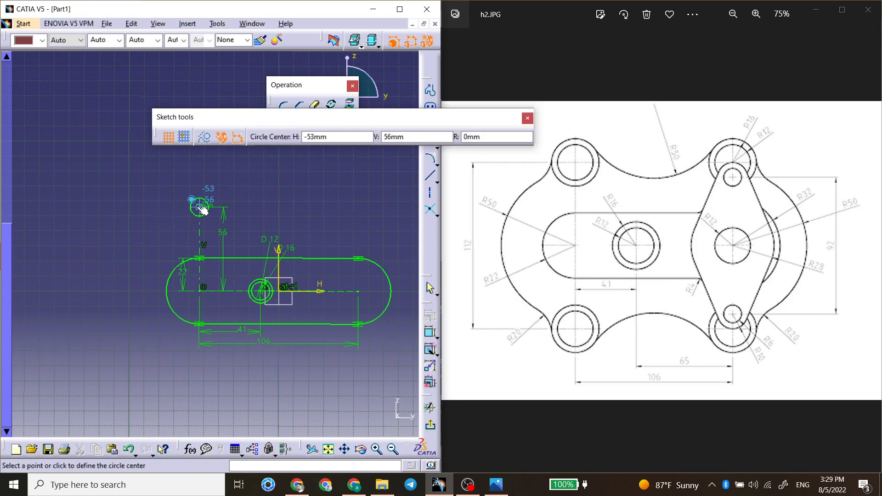
drag(536, 137, 462, 139)
text(8)
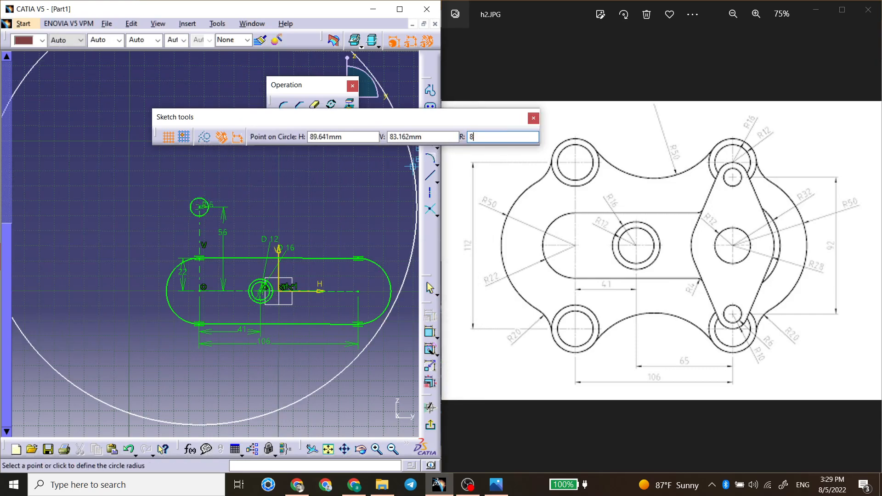
key(Return)
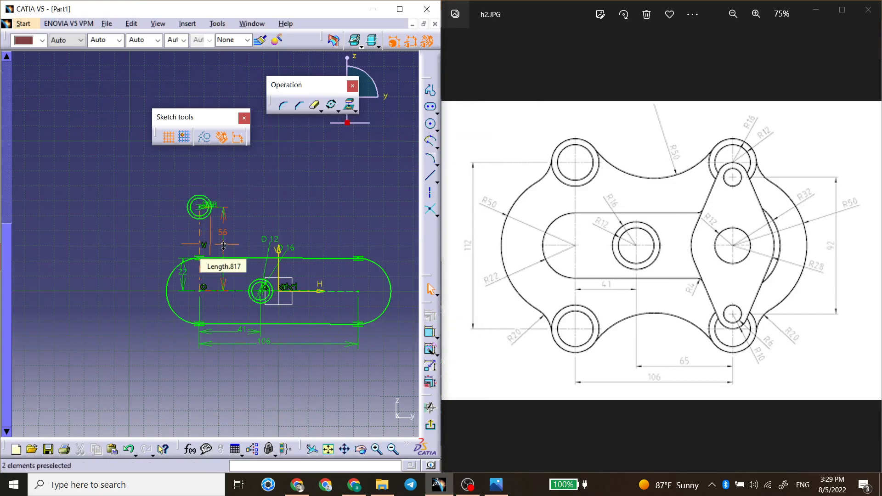
Step: Mirror the two upper-left boss circles about the sketch's vertical axis
ctrl+middle_drag(223, 246, 216, 230)
click(193, 198)
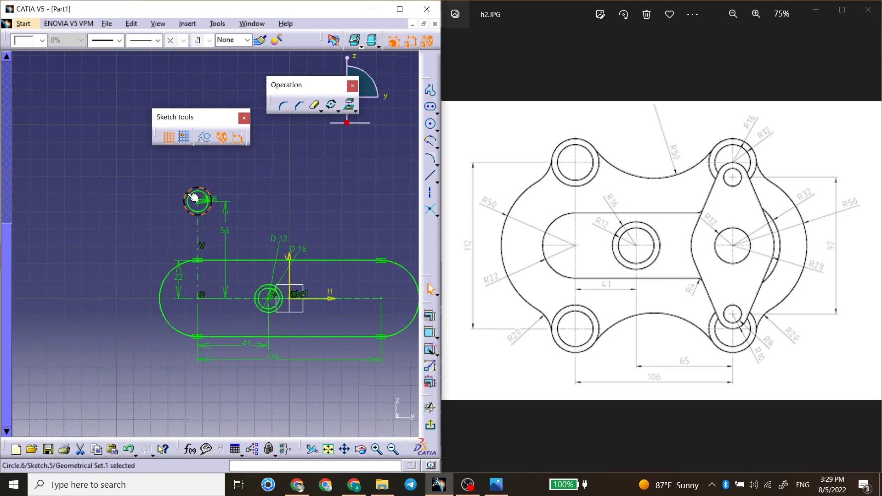
ctrl+click(197, 202)
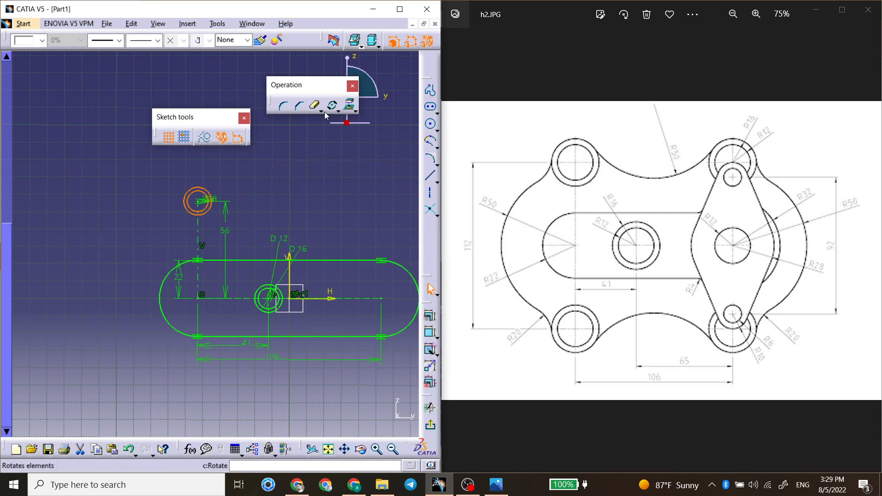
click(340, 112)
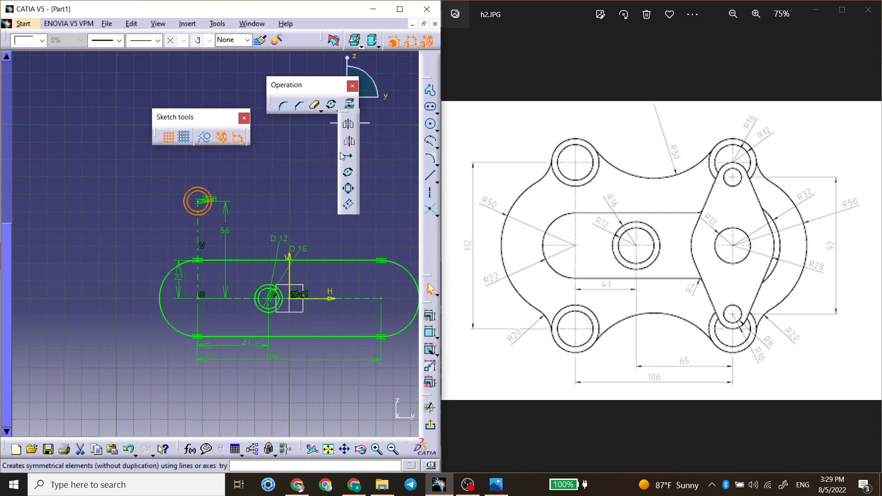
click(348, 123)
click(292, 278)
middle_click(278, 251)
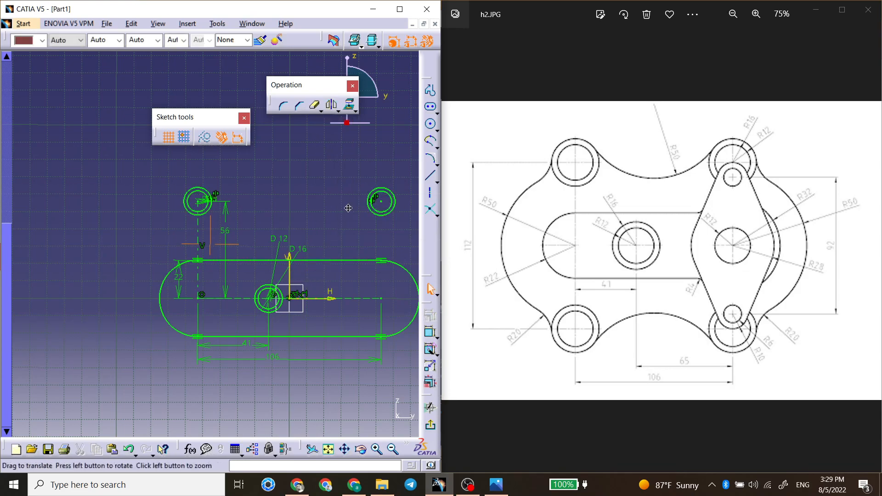
Step: Mirror both upper pairs of boss circles about the sketch's horizontal axis
drag(374, 150, 100, 222)
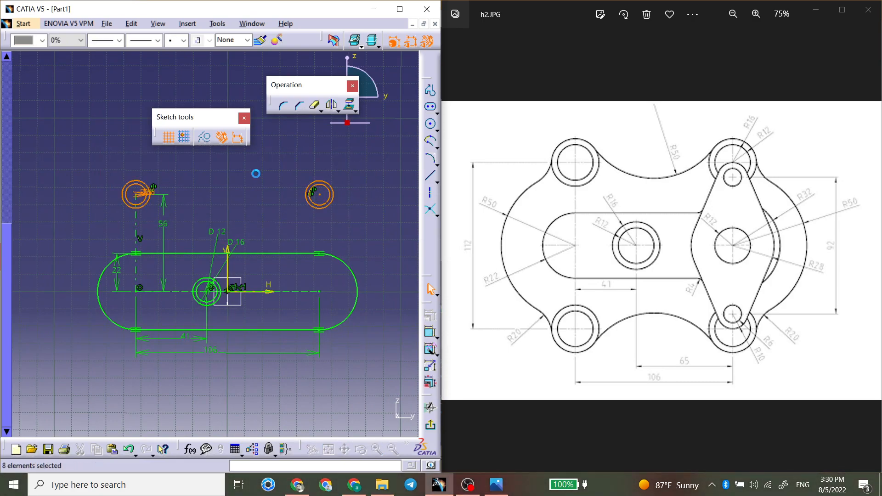
click(332, 105)
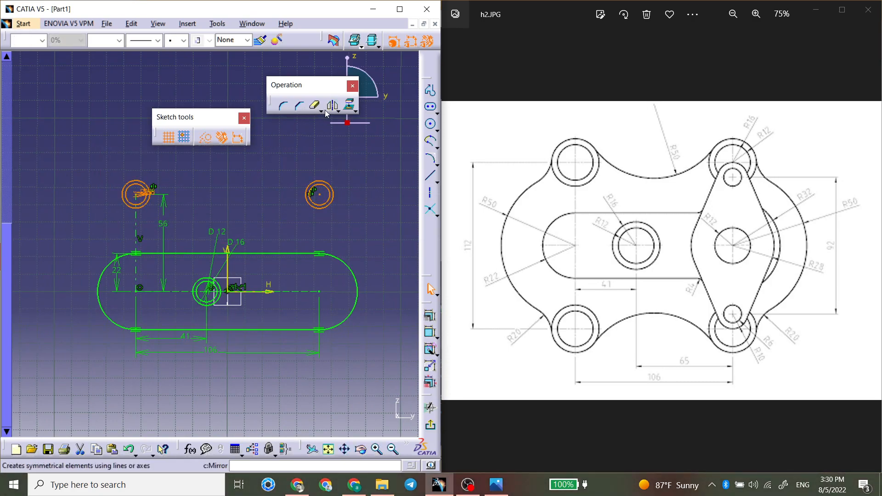
click(261, 291)
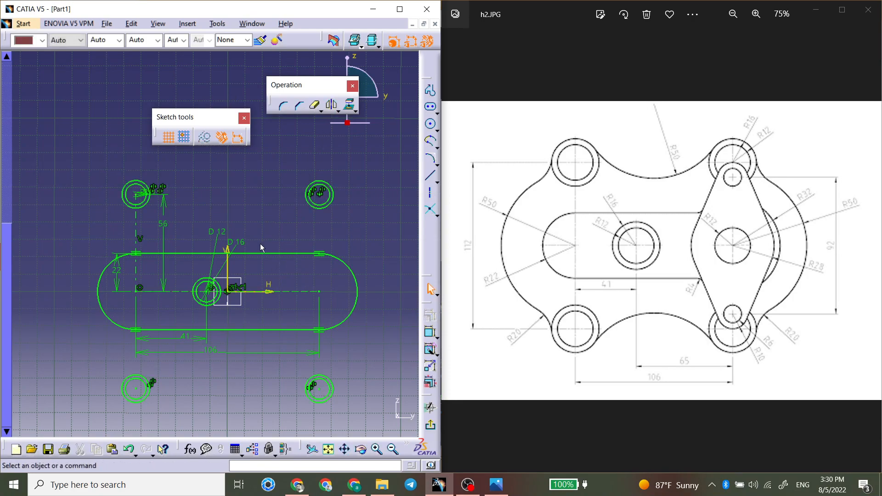
Step: Set the upper-left boss circles' radii to 12 mm for the smaller original circle and 16 mm for the other
mouse_move(263, 249)
middle_down()
mouse_move(306, 249)
mouse_move(305, 271)
middle_up()
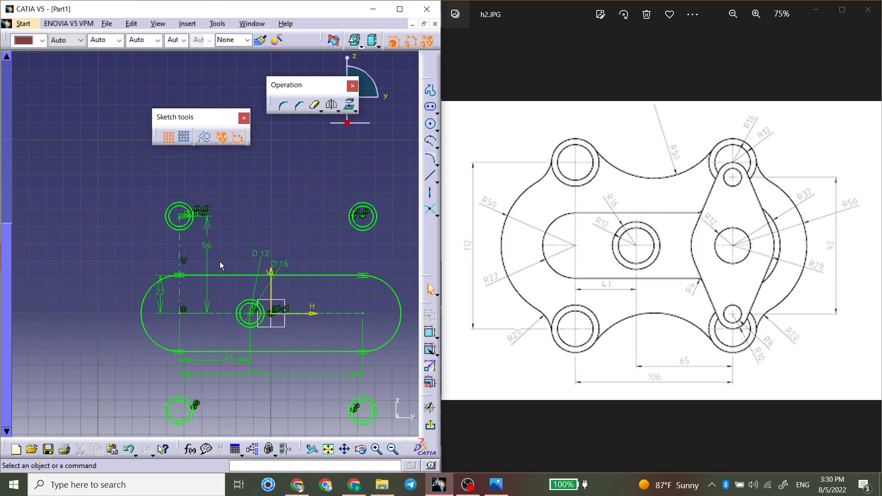
mouse_move(184, 216)
middle_down()
mouse_move(197, 212)
mouse_move(206, 228)
mouse_move(216, 299)
middle_up()
double_click(201, 297)
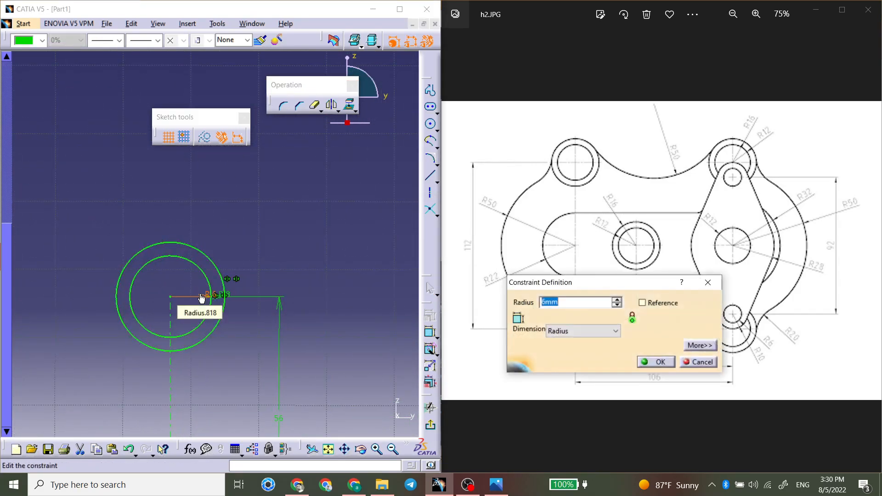
text(18)
key(Return)
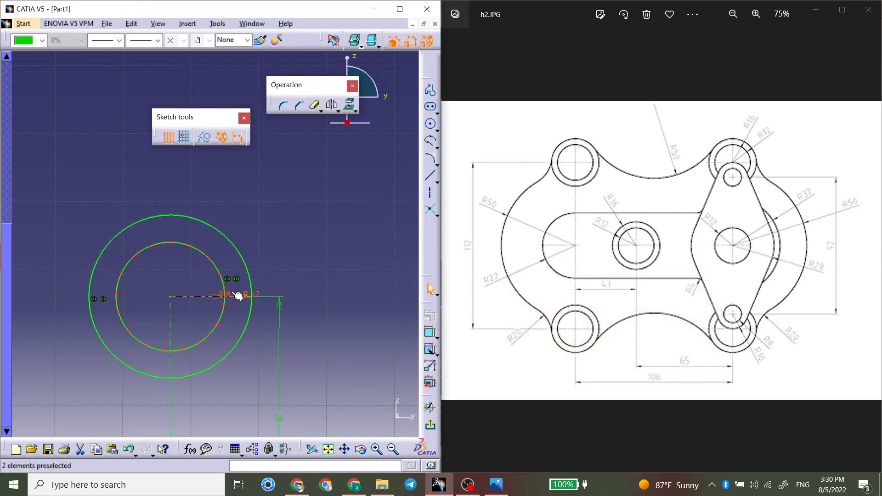
double_click(216, 296)
text(16)
key(Return)
Step: Set the diameters of the concentric circles inside the slot to 32 mm for the outer and 24 mm for the inner
mouse_move(276, 232)
middle_down()
mouse_move(262, 331)
mouse_move(238, 276)
middle_up()
double_click(325, 271)
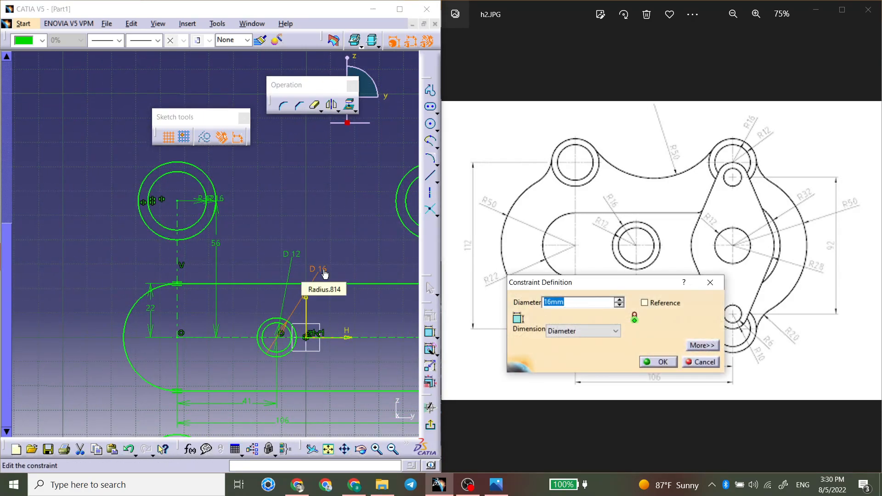
text(32)
key(Return)
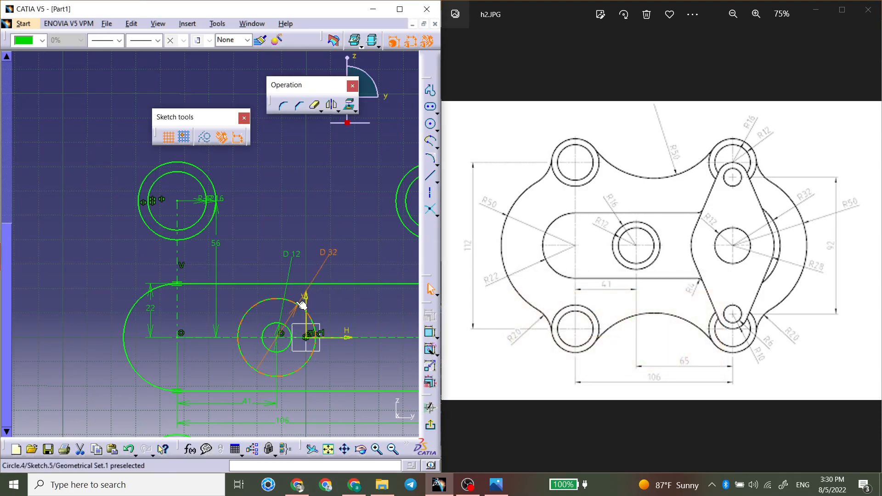
double_click(289, 255)
text(24)
key(Return)
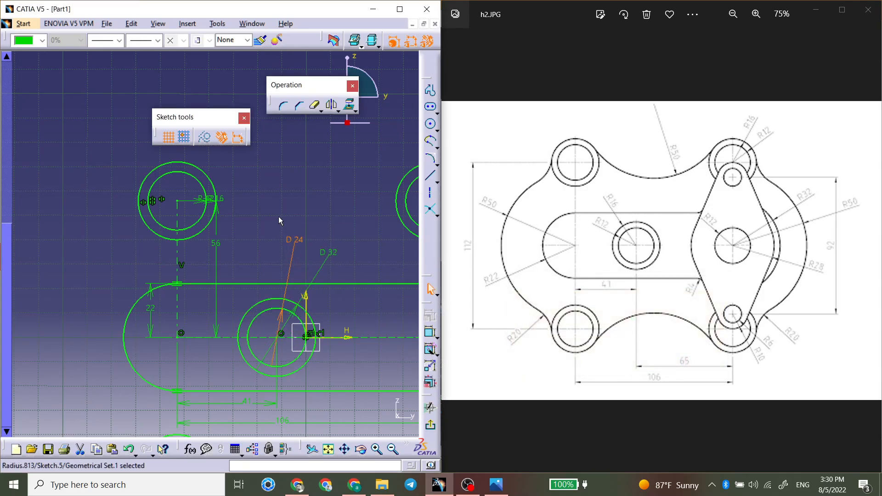
mouse_move(265, 217)
middle_down()
mouse_move(250, 197)
mouse_move(237, 234)
middle_up()
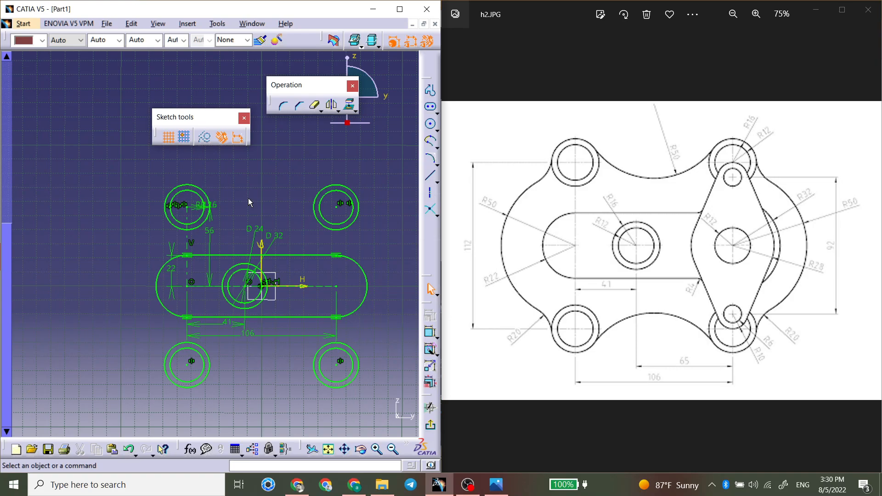
mouse_move(241, 242)
middle_down()
mouse_move(251, 218)
mouse_move(234, 210)
middle_up()
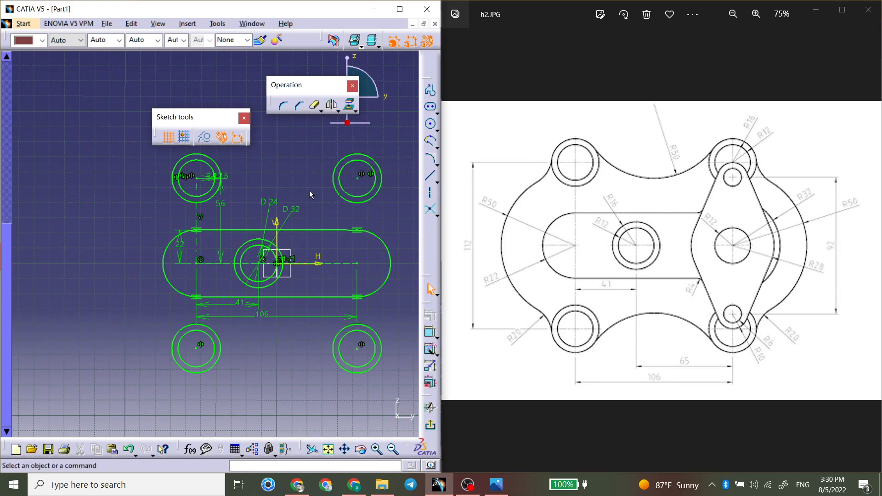
click(431, 124)
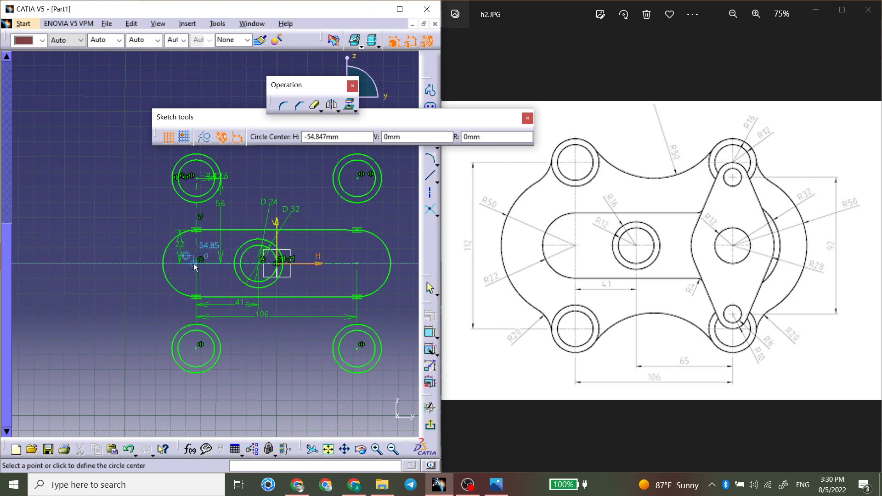
click(201, 265)
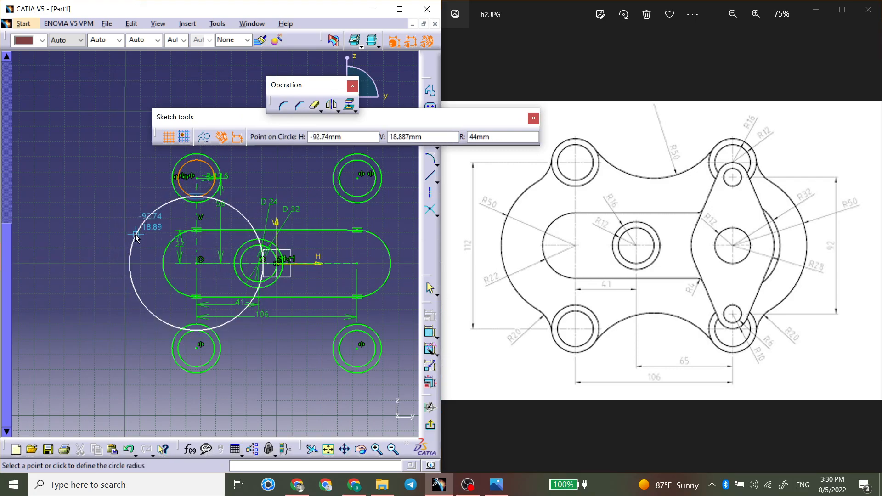
click(136, 237)
click(431, 317)
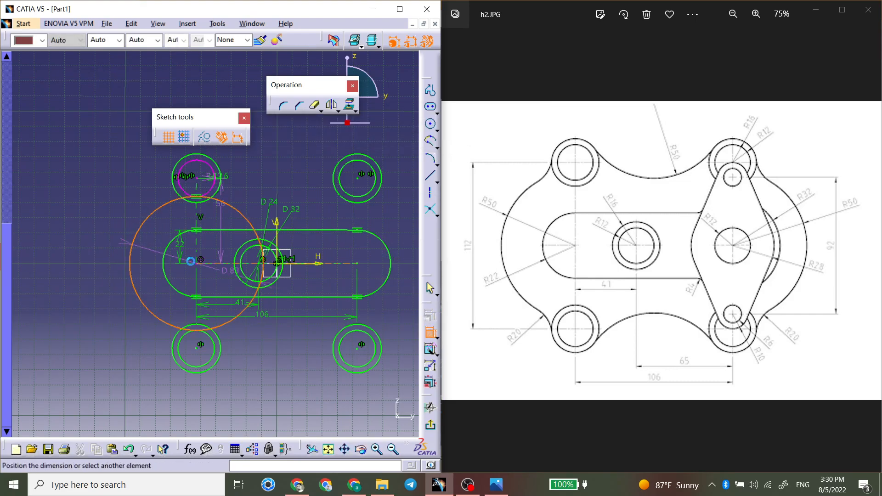
click(121, 222)
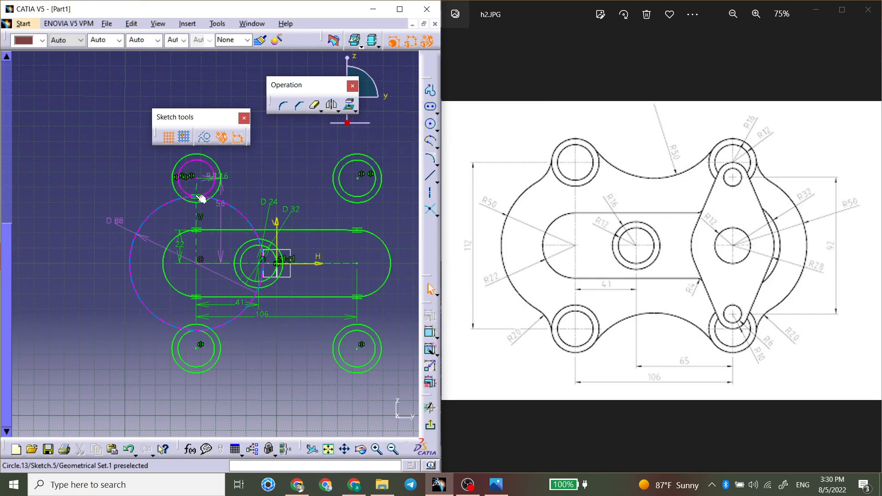
click(201, 197)
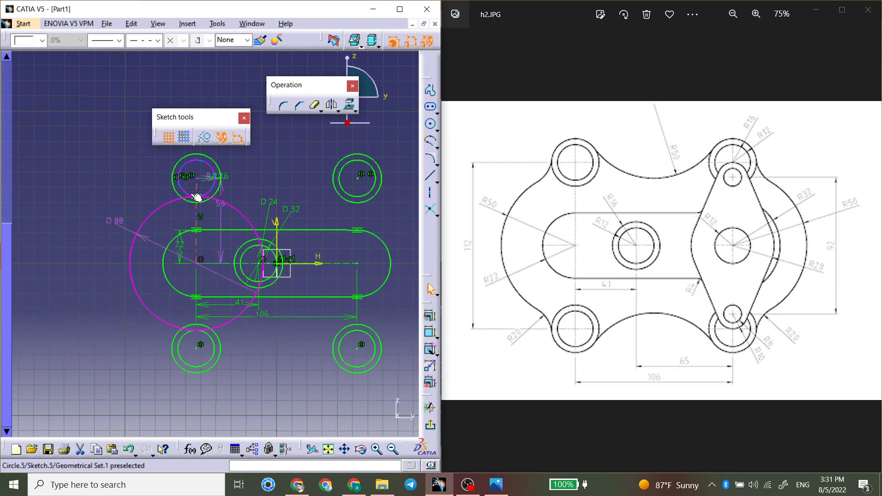
click(200, 198)
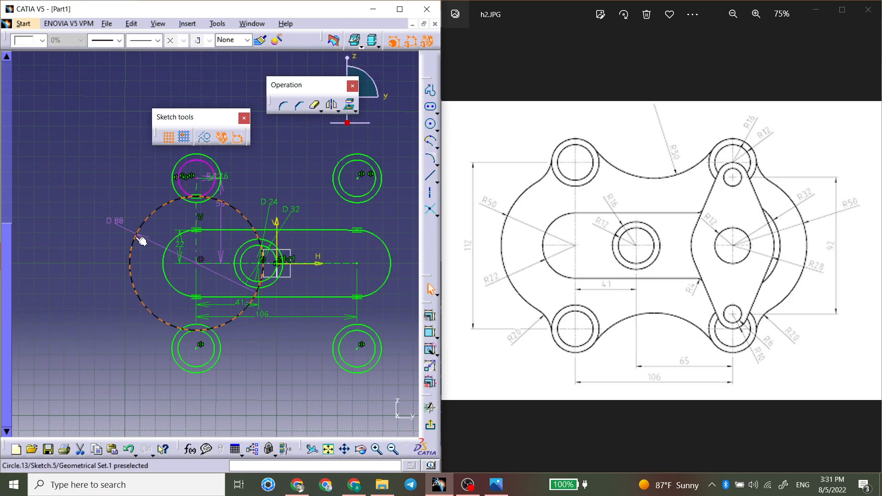
key(Delete)
Step: Draw a circle centred on the slot's left arc centre and set its diameter to 100 mm
click(432, 126)
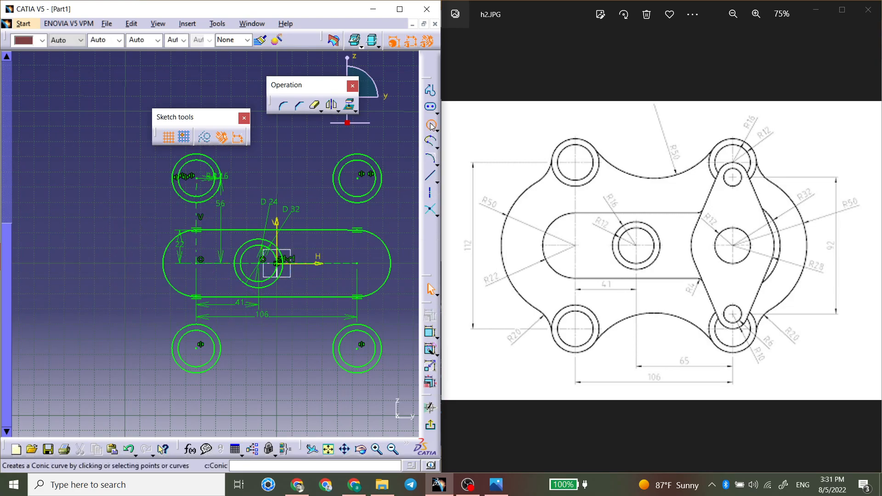
click(196, 263)
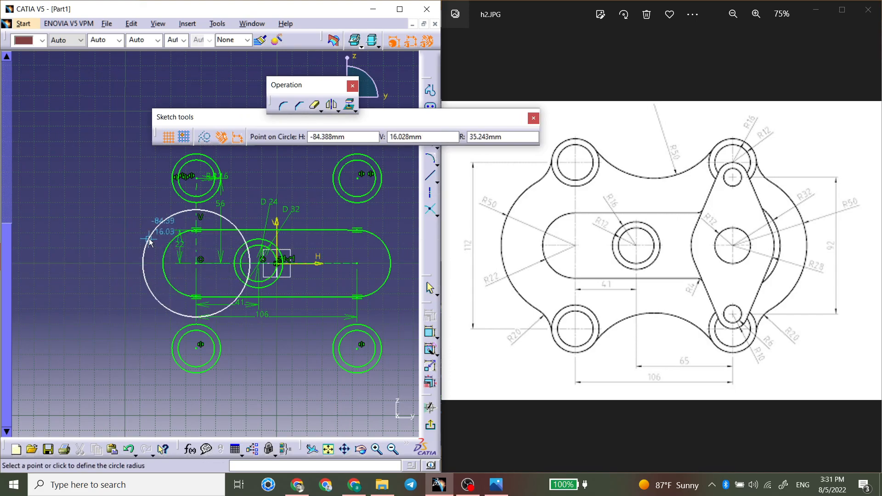
click(148, 240)
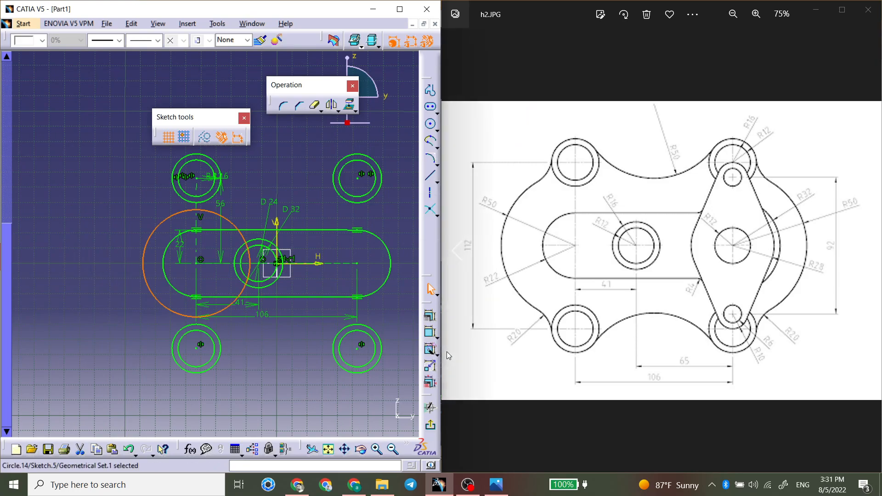
click(430, 316)
double_click(110, 252)
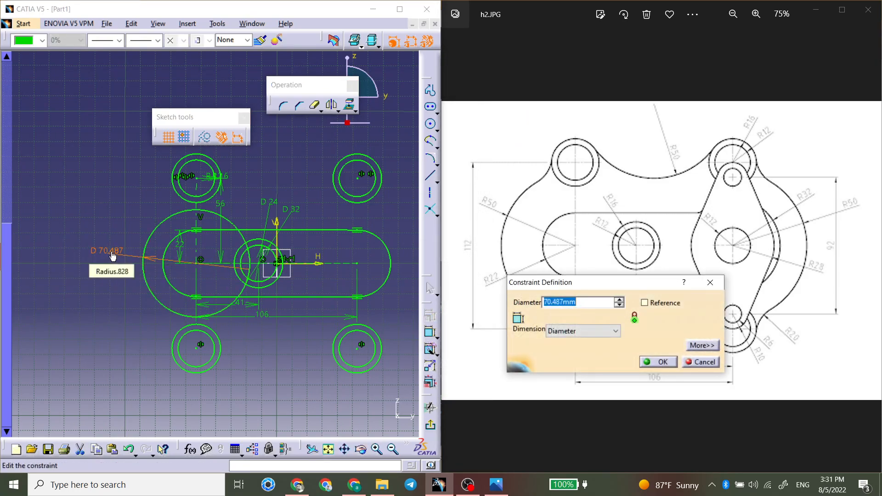
text(100)
key(Return)
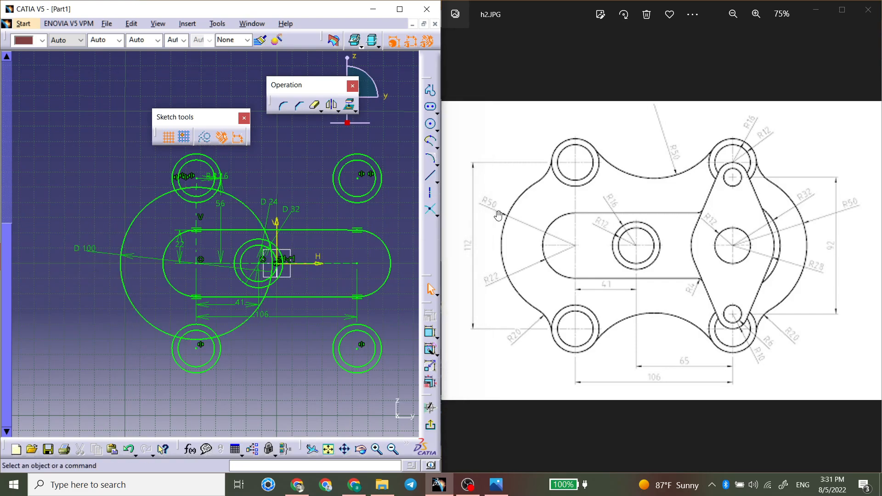
Step: Add a 20 mm corner between the upper-left boss's outer circle and the 100 mm circle, trimming only the large circle
mouse_move(107, 254)
middle_down()
mouse_move(180, 254)
mouse_move(220, 203)
middle_up()
mouse_move(249, 172)
middle_down()
mouse_move(201, 232)
mouse_move(215, 188)
middle_up()
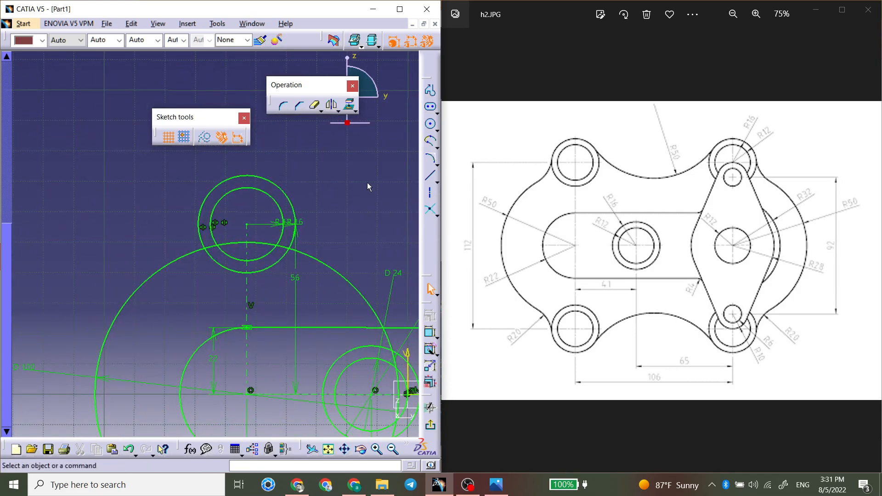
click(283, 106)
click(191, 255)
click(204, 243)
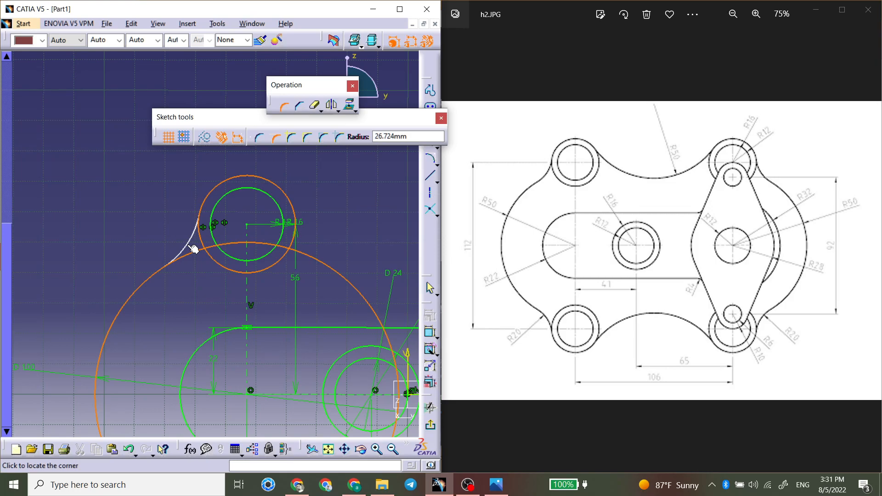
click(193, 249)
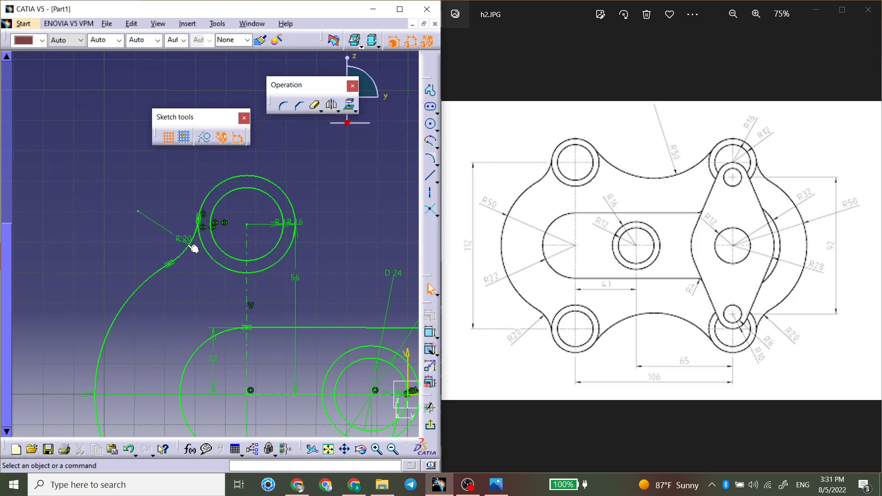
Step: Add a 20 mm corner between the 100 mm circle and the lower-left boss's outer circle, trimming only the large circle
middle_drag(156, 384, 192, 103)
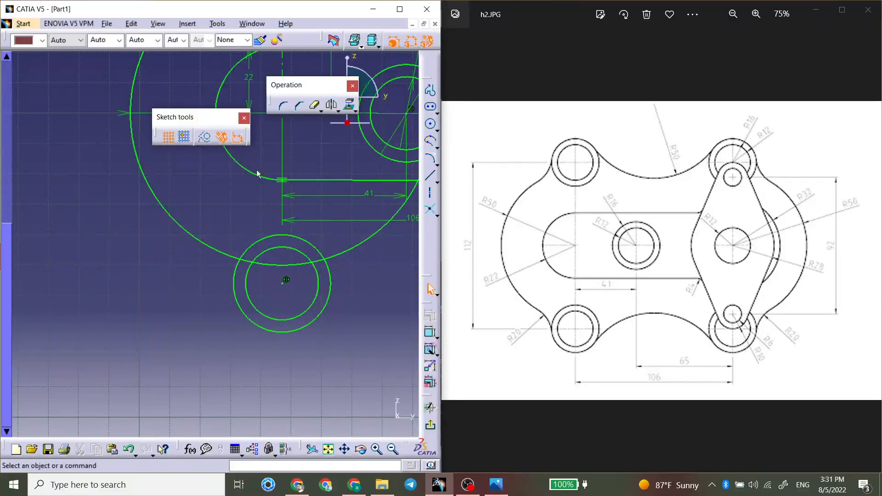
click(283, 106)
click(235, 261)
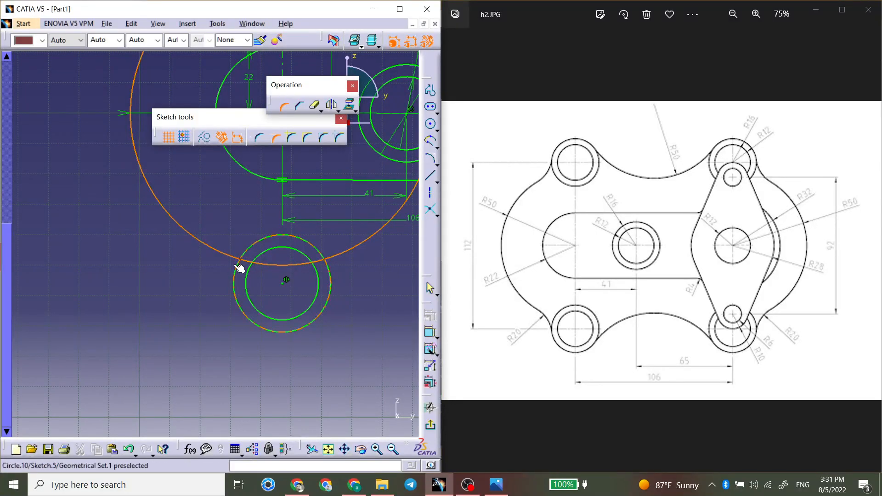
click(231, 267)
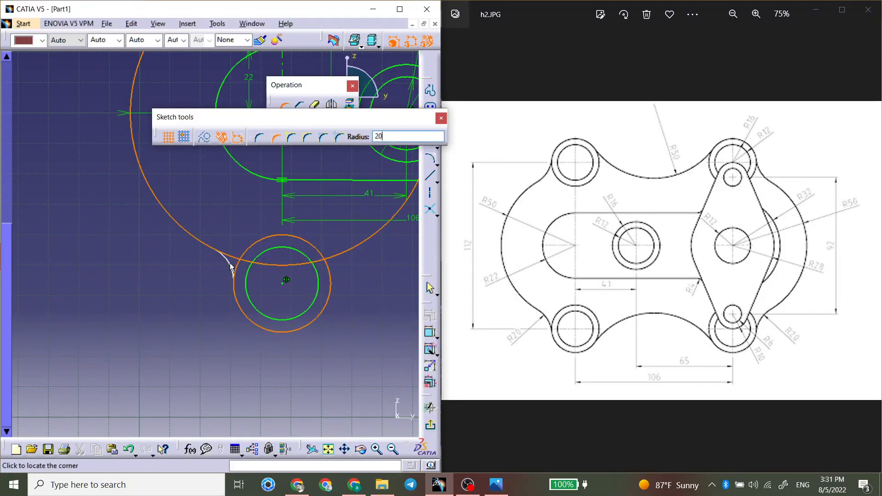
click(231, 267)
Step: Mirror the large left arc and its two 20 mm corner arcs about the sketch's vertical axis
mouse_move(230, 174)
middle_down()
mouse_move(182, 194)
mouse_move(185, 248)
middle_up()
middle_drag(189, 195, 189, 278)
click(184, 191)
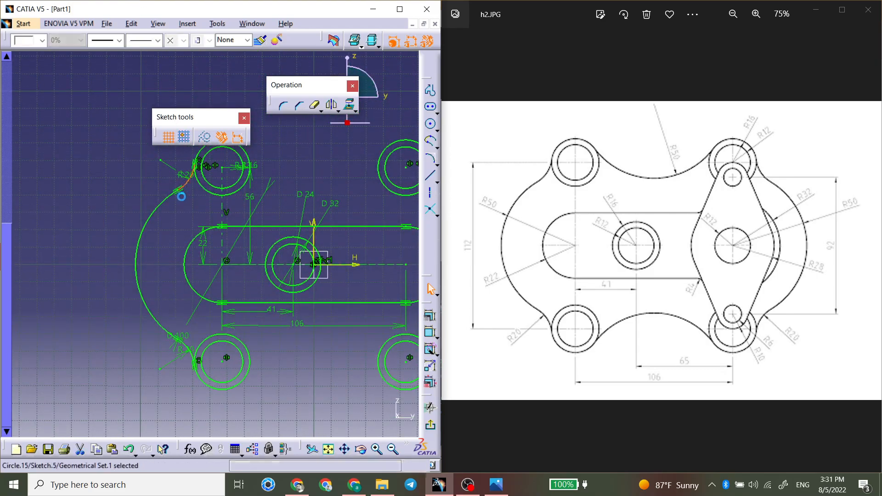
ctrl+click(159, 220)
ctrl+click(196, 357)
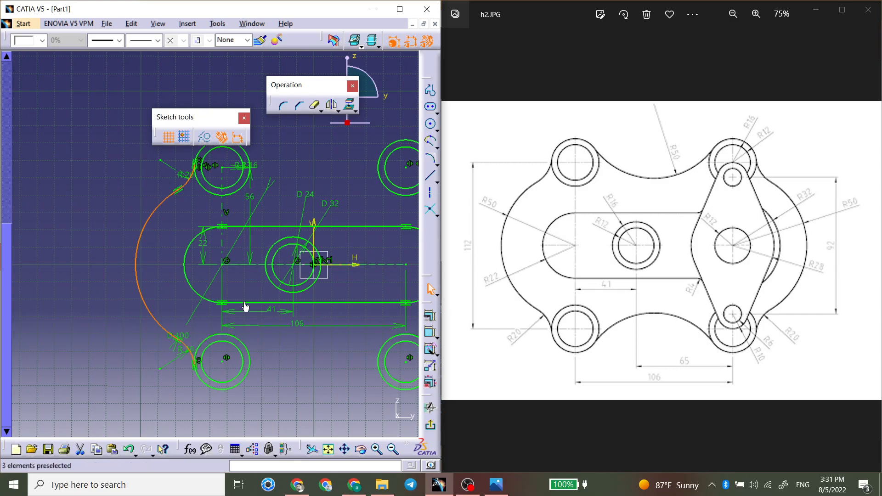
click(331, 105)
middle_drag(314, 241, 191, 225)
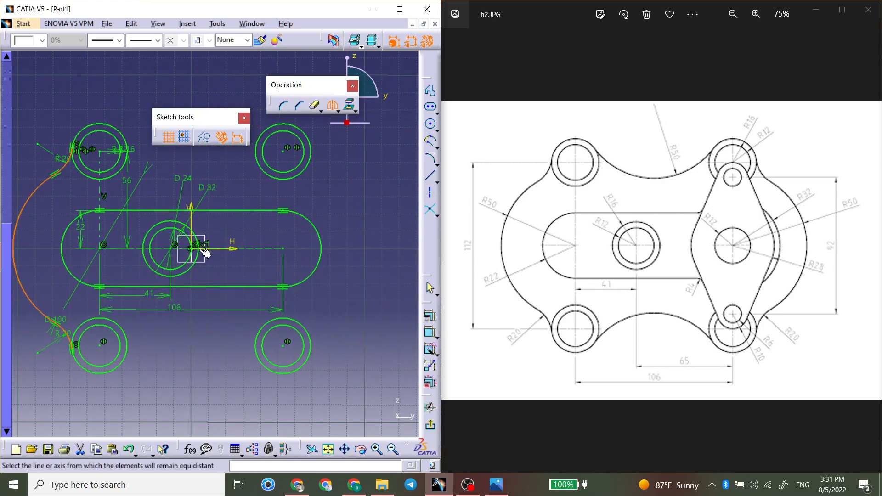
click(191, 209)
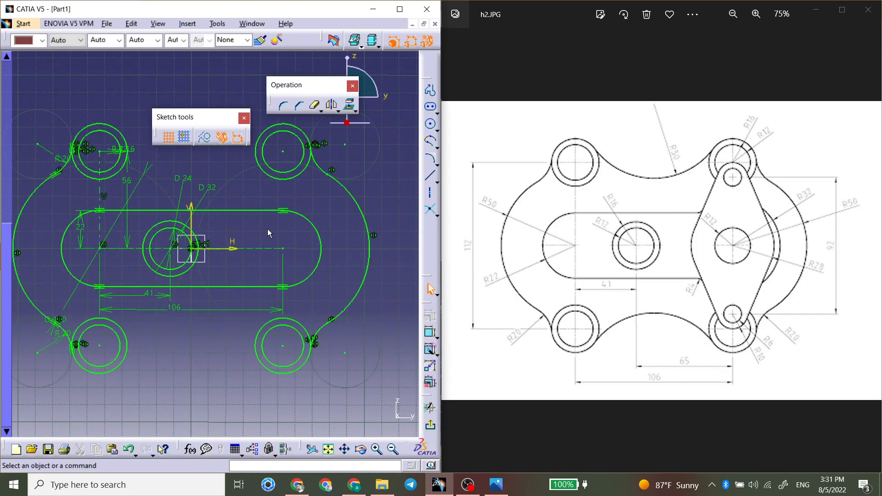
Step: Sketch a downward-bowed arc of about 64.5 mm radius between the outer circles of the two upper bosses
middle_drag(258, 253, 296, 312)
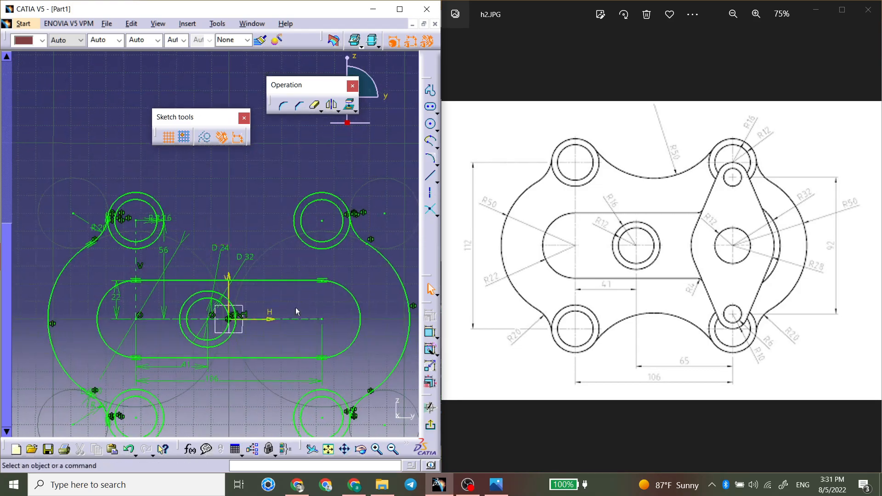
click(437, 146)
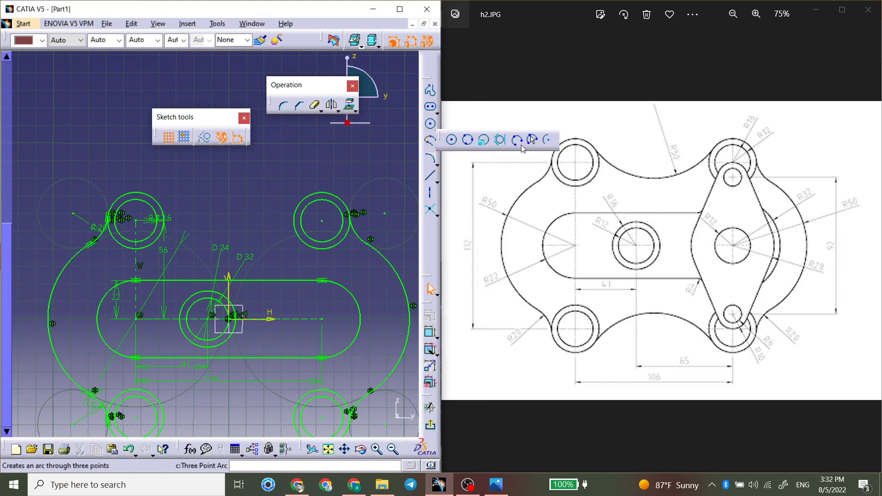
click(467, 139)
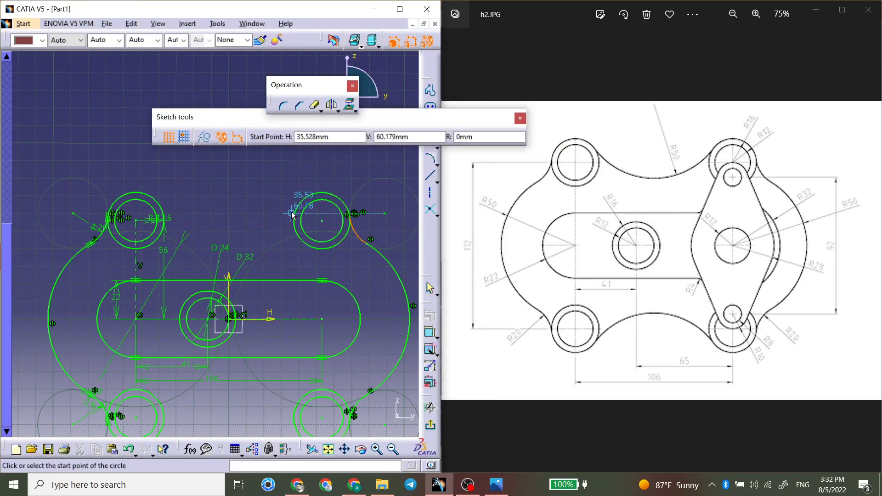
click(296, 207)
click(165, 214)
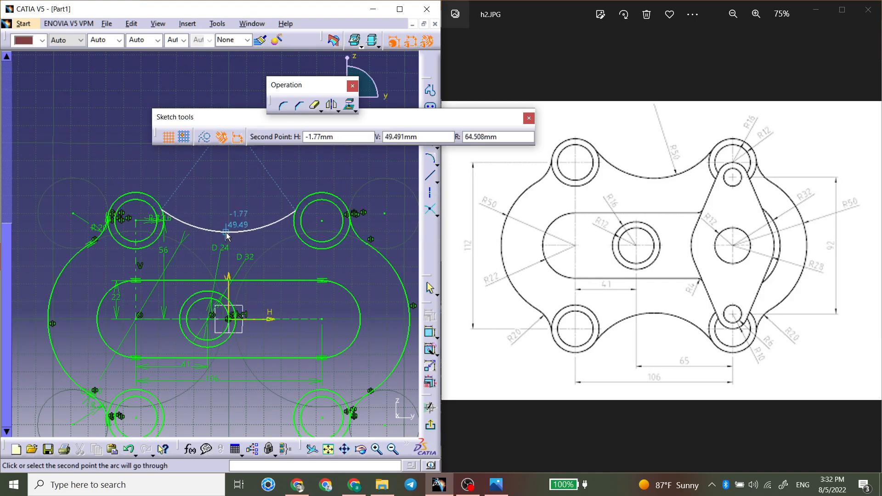
click(227, 235)
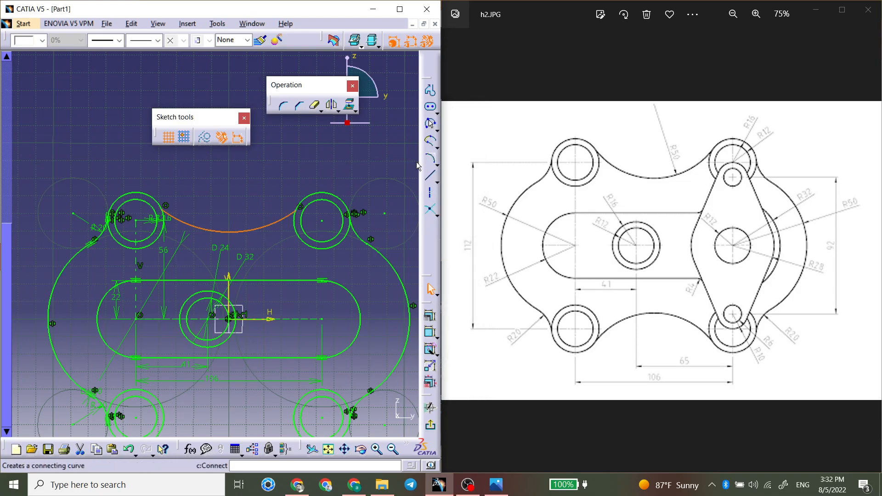
Step: Dimension the arc between the upper bosses and set its radius to 50 mm
click(431, 332)
click(248, 197)
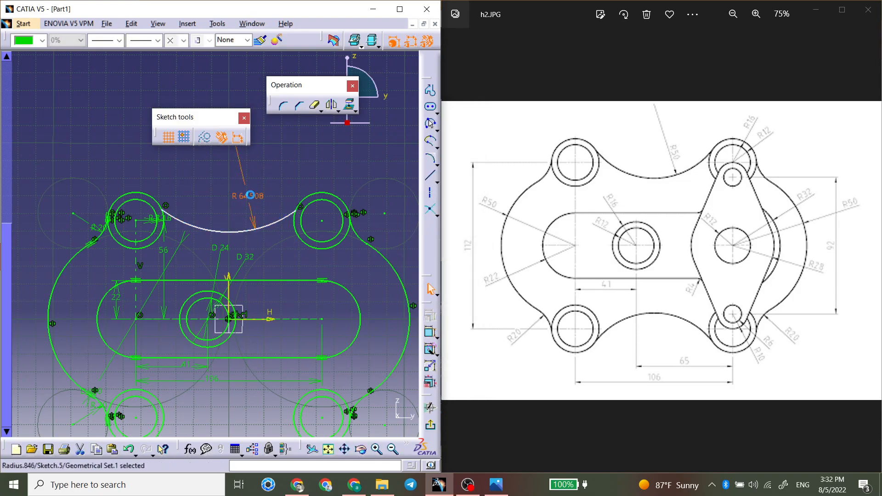
double_click(252, 198)
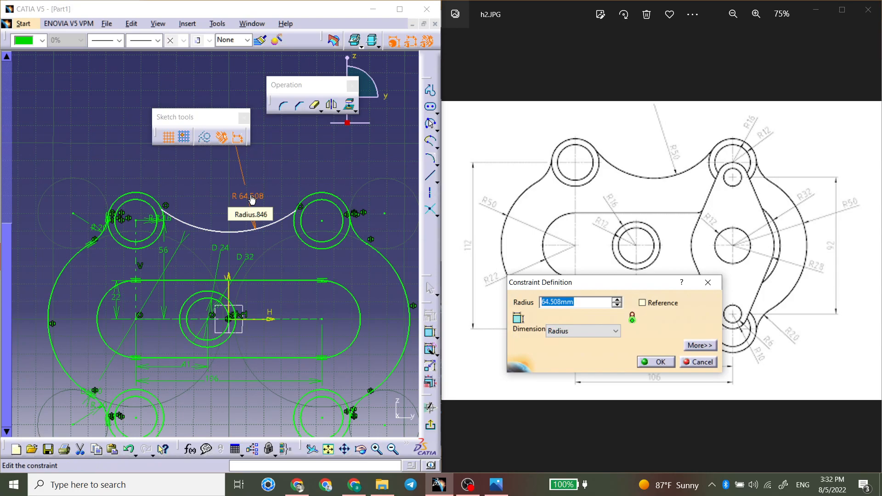
text(50)
key(Return)
Step: Make the 50 mm upper arc tangent to the upper-right boss's outer circle
click(271, 226)
ctrl+click(314, 196)
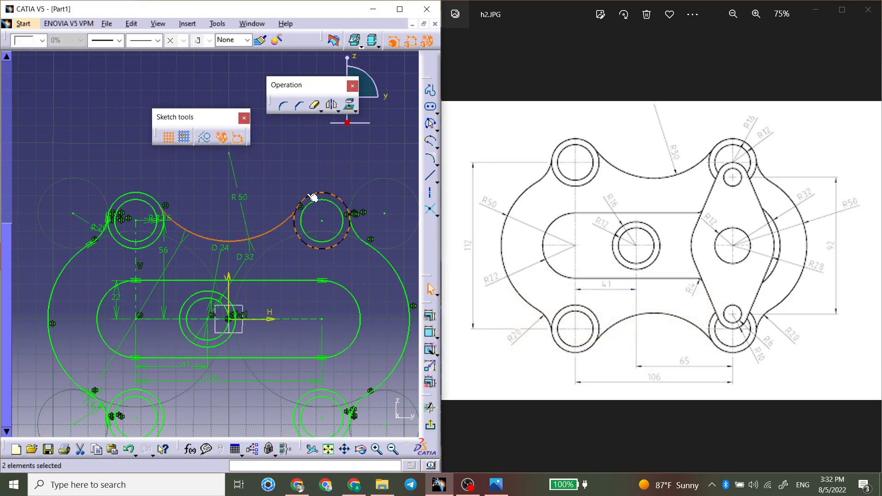
click(431, 317)
click(355, 337)
click(340, 420)
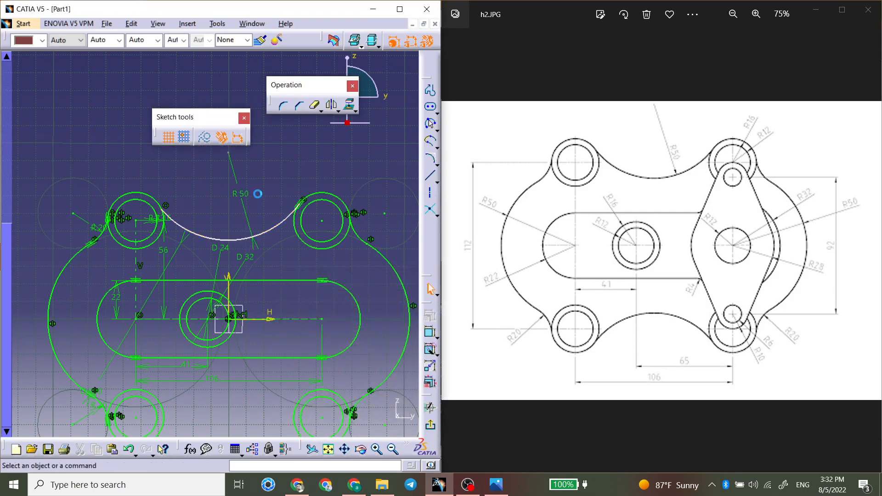
Step: Make the 50 mm upper arc tangent to the upper-left boss's outer circle
click(431, 333)
click(201, 239)
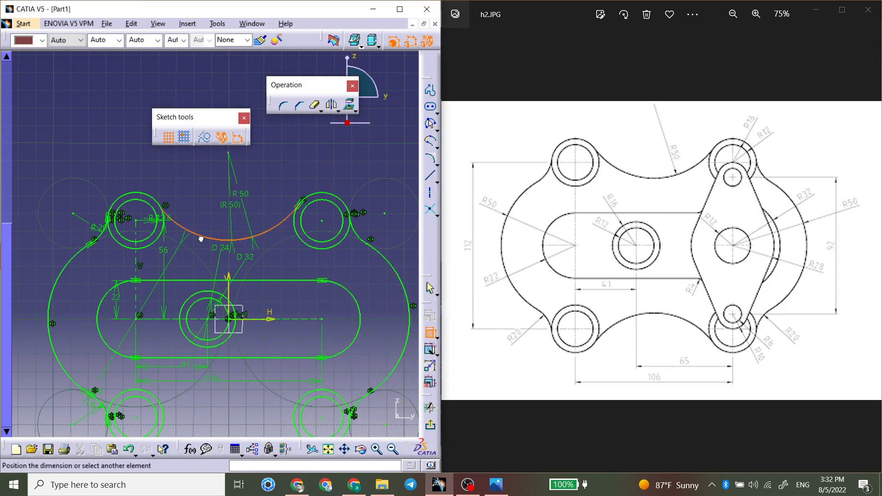
click(158, 200)
right_click(194, 199)
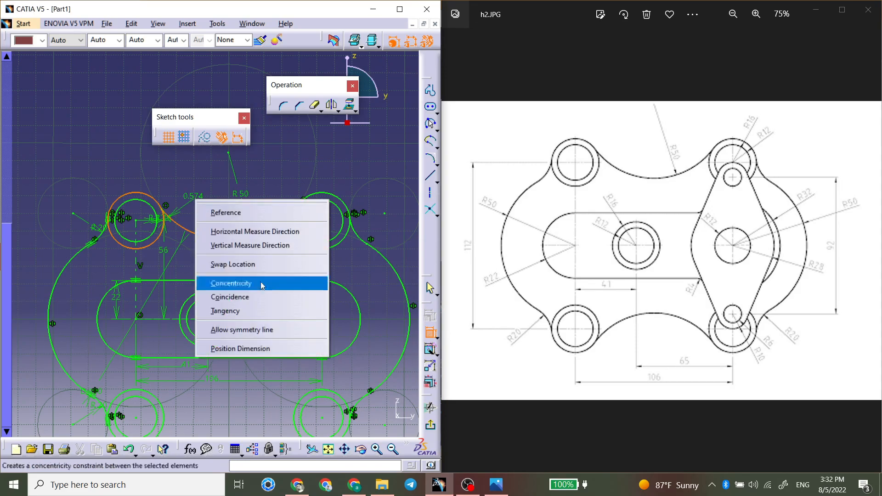
click(272, 315)
middle_drag(269, 230, 267, 201)
click(267, 201)
middle_drag(267, 201, 272, 213)
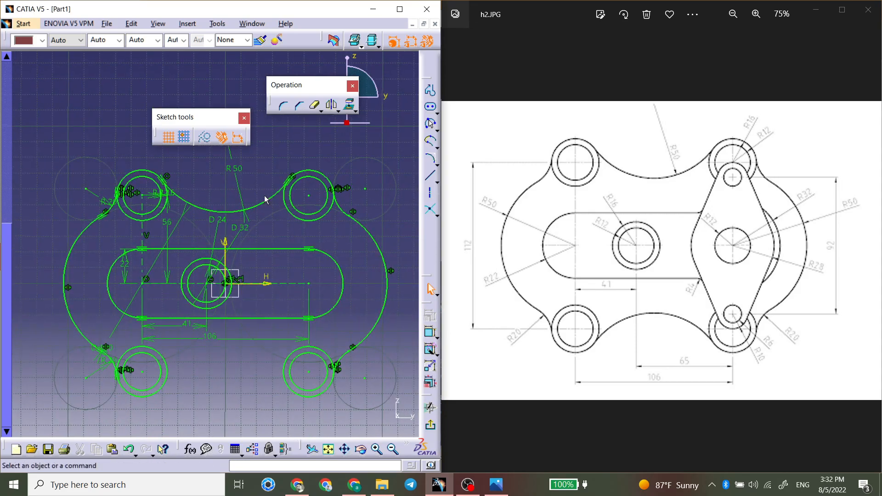
Step: Mirror the 50 mm upper arc about the horizontal axis to create the arc between the two lower bosses
click(265, 202)
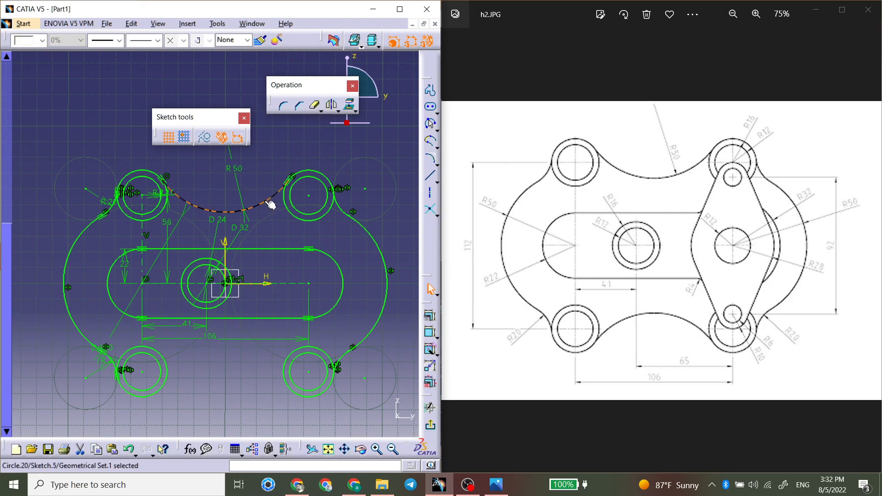
click(270, 285)
middle_drag(271, 326, 251, 314)
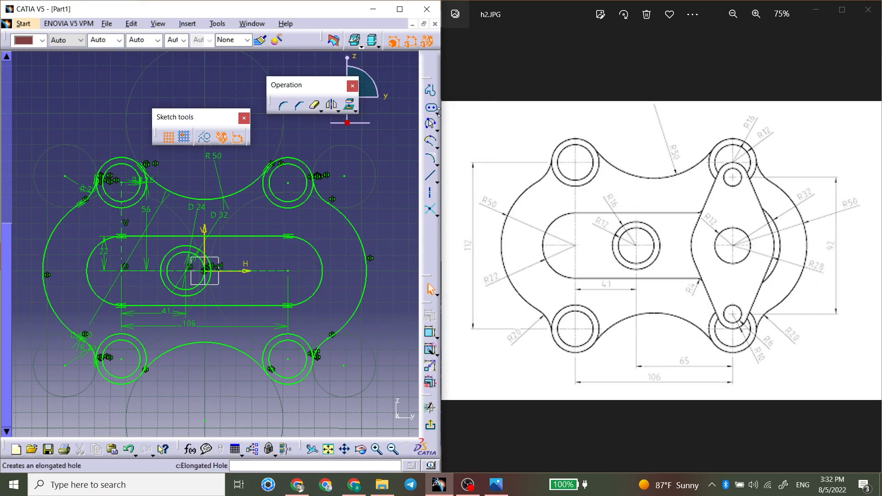
Step: Sketch a circle of 28 mm radius centred on the slot's right end centre
click(439, 113)
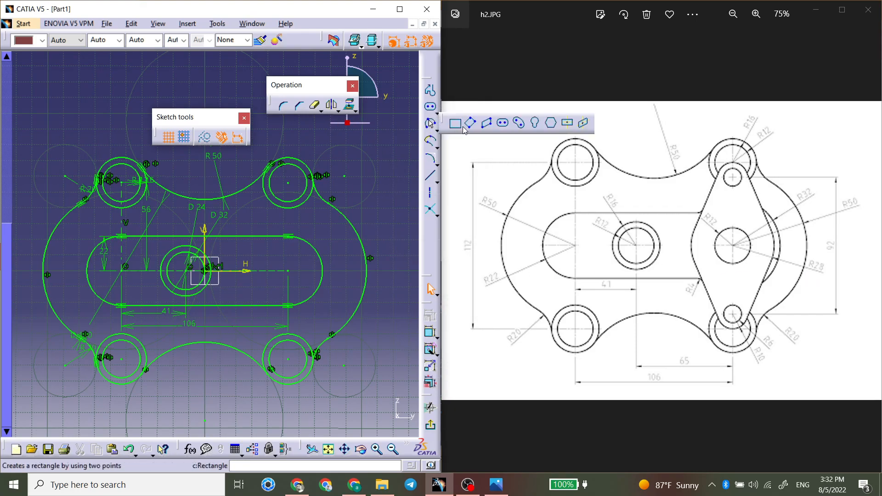
click(435, 130)
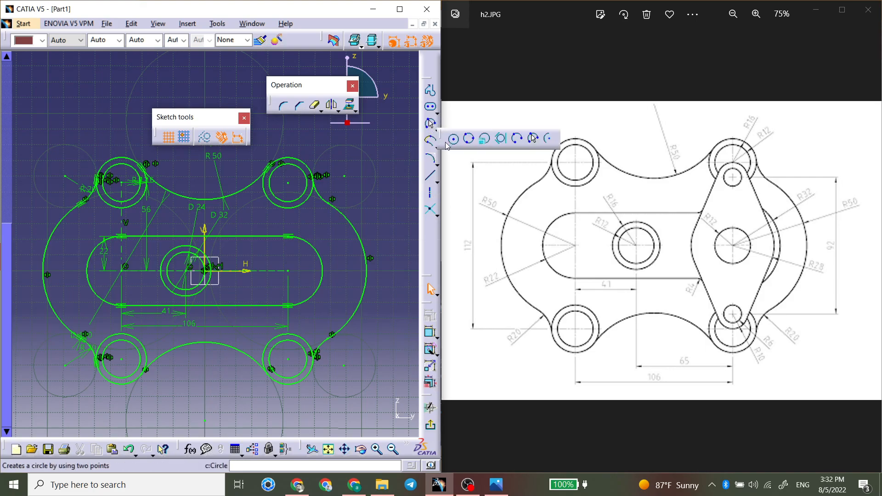
click(449, 142)
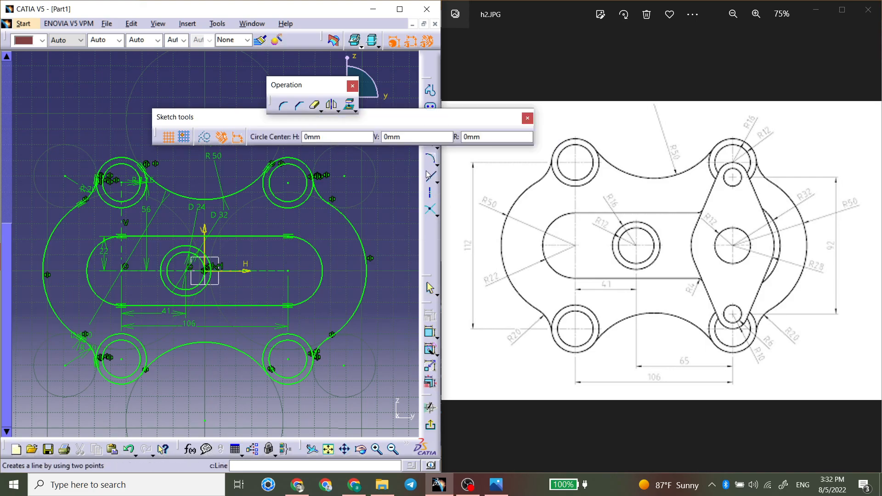
click(288, 271)
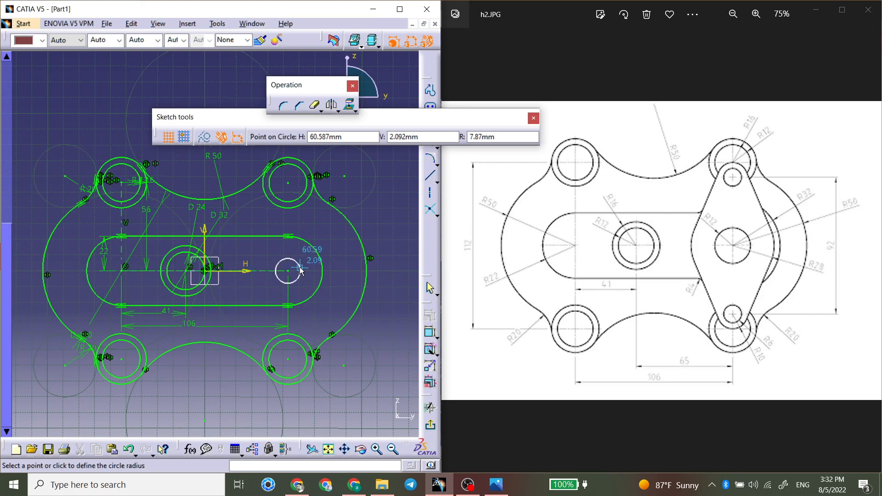
text(28)
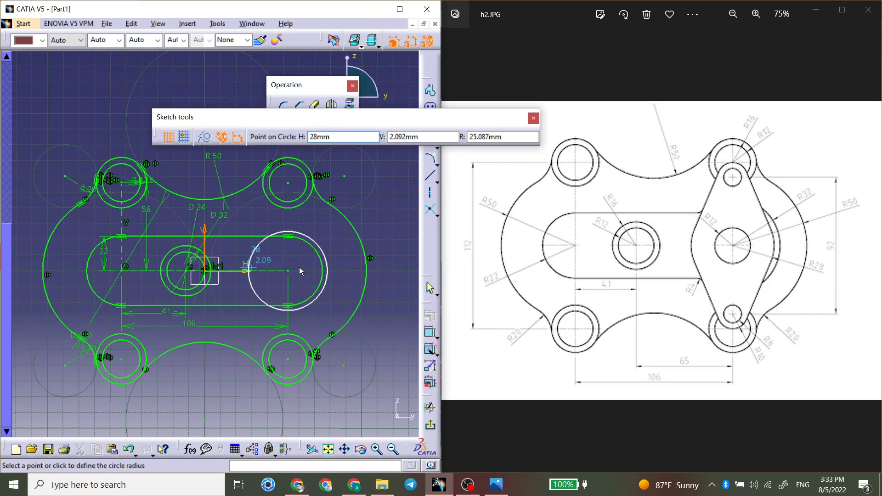
mouse_move(379, 275)
middle_down()
mouse_move(346, 249)
mouse_move(343, 227)
middle_up()
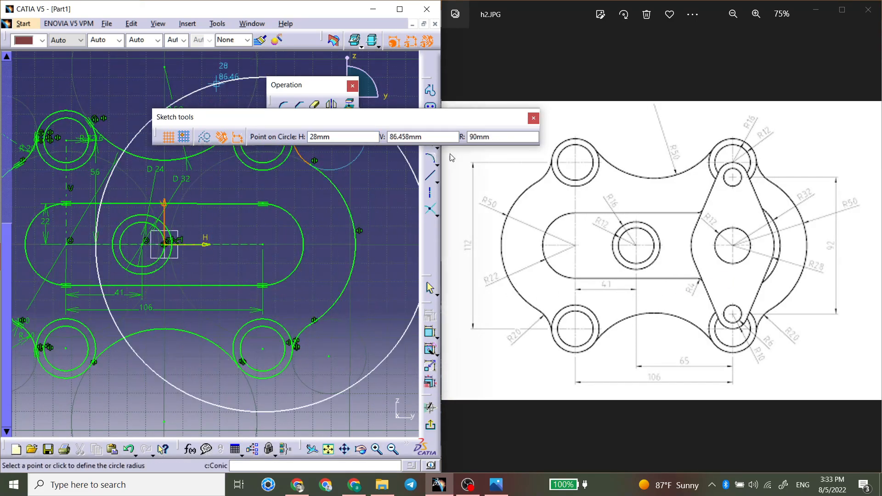
click(499, 136)
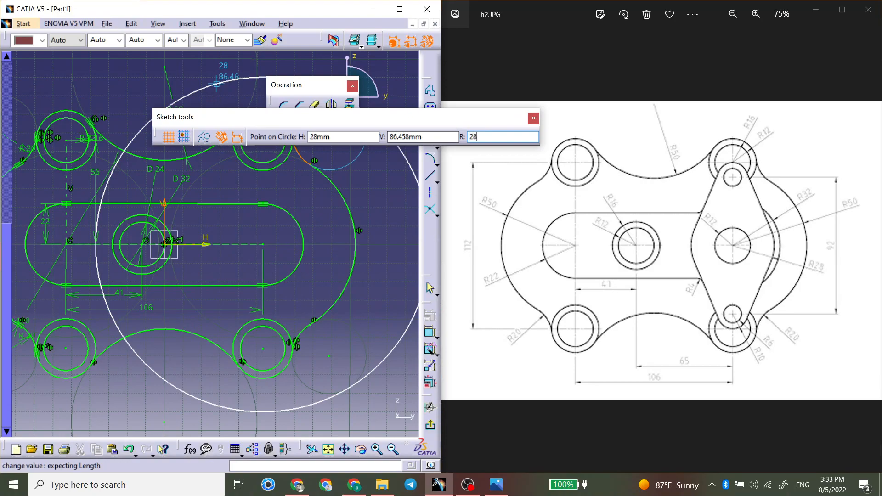
key(Return)
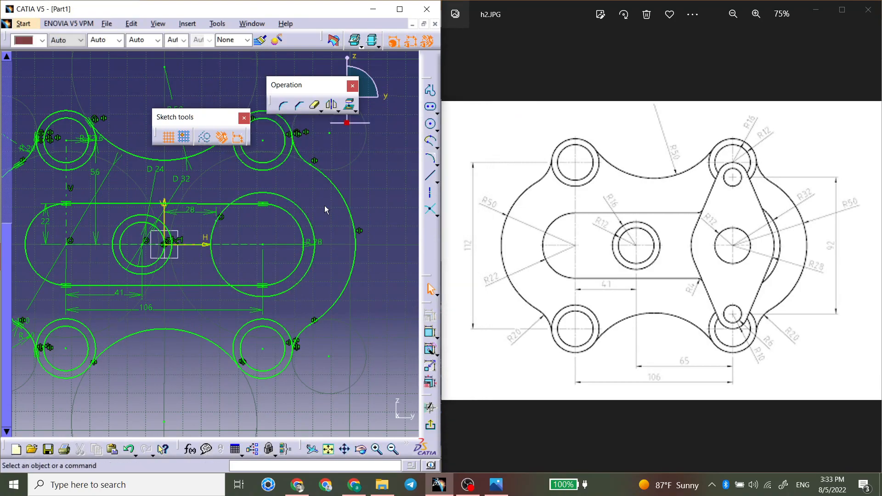
Step: Round the junction between the slot's upper line and the 28 mm circle with a 4 mm corner
mouse_move(221, 220)
middle_down()
mouse_move(238, 220)
mouse_move(260, 186)
middle_up()
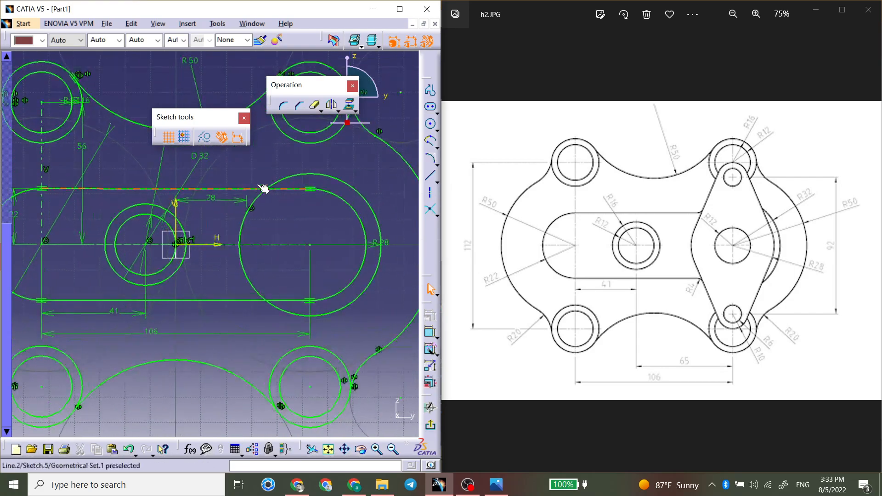
click(284, 107)
click(275, 182)
click(260, 189)
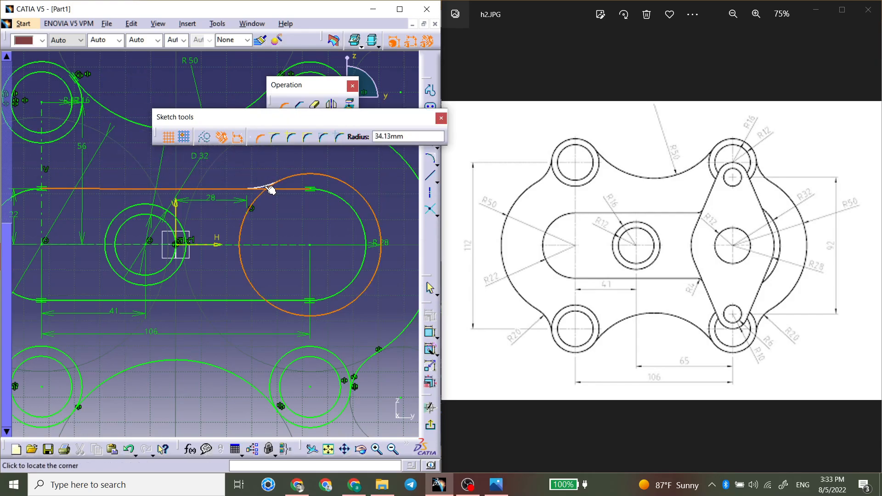
text(4)
key(Return)
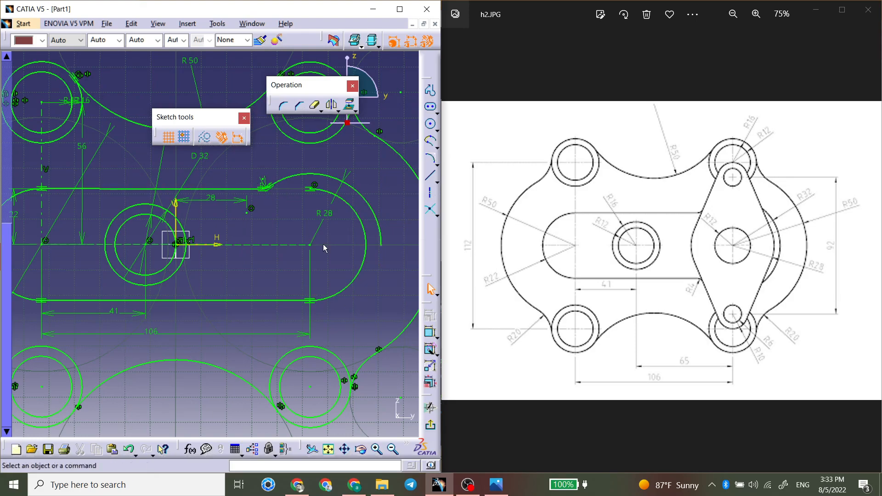
Step: Extend the 28 mm arc to the slot's lower line with a 4 mm corner, and delete the slot's original right end arc
drag(381, 246, 262, 313)
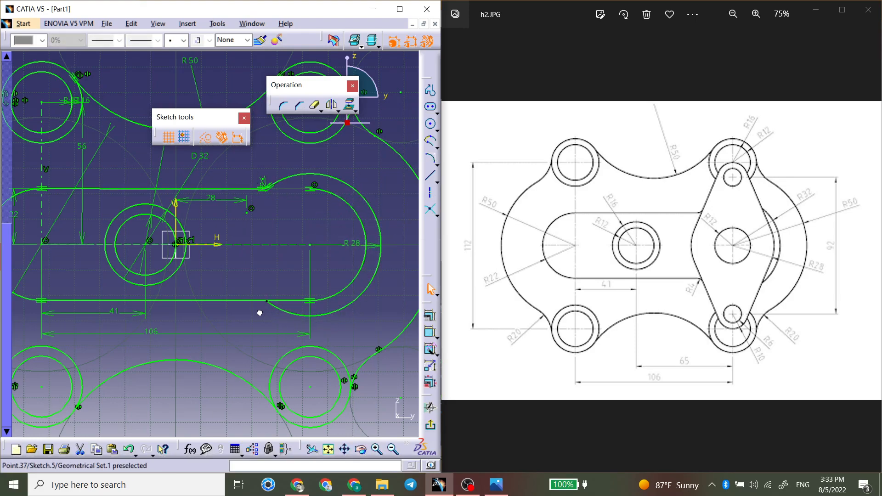
click(285, 106)
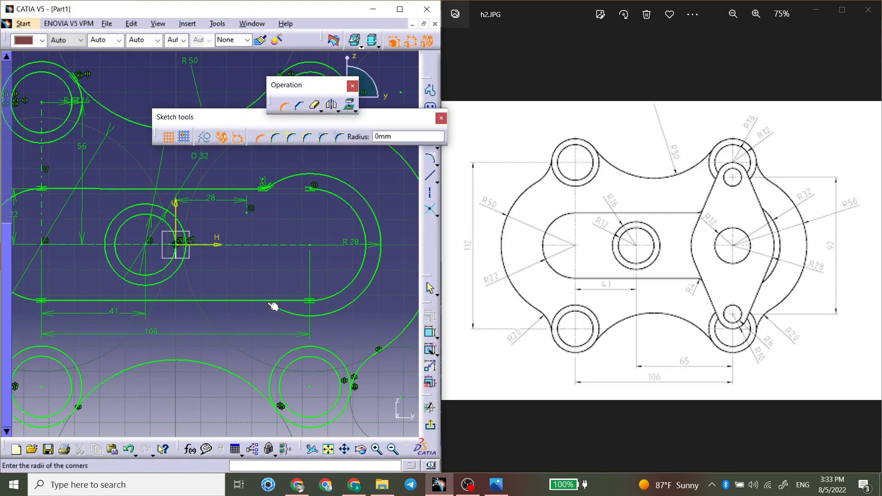
click(260, 138)
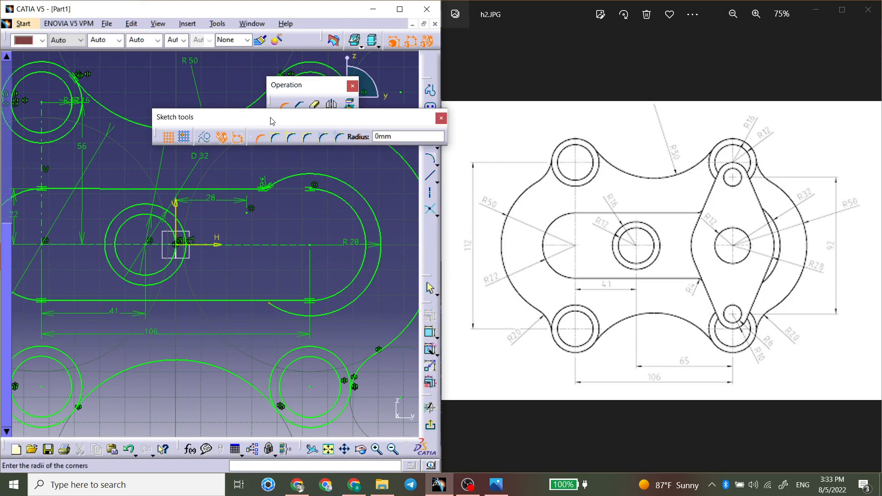
click(283, 106)
click(282, 310)
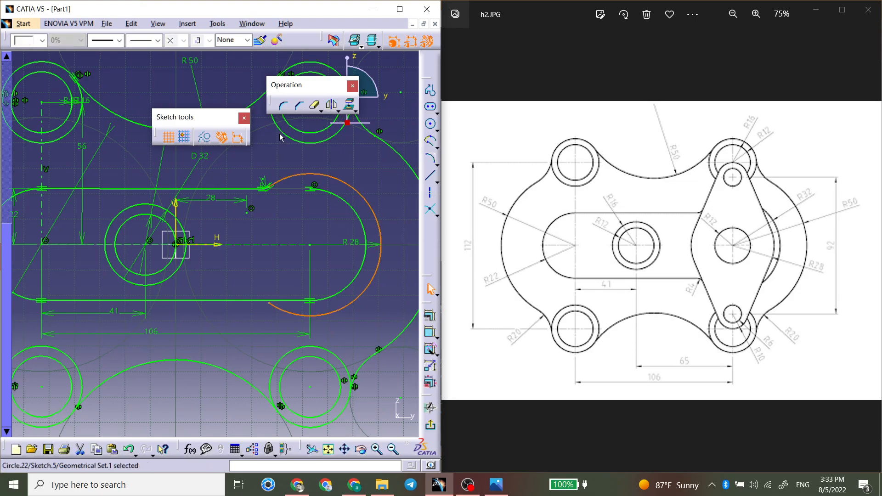
click(284, 106)
click(259, 301)
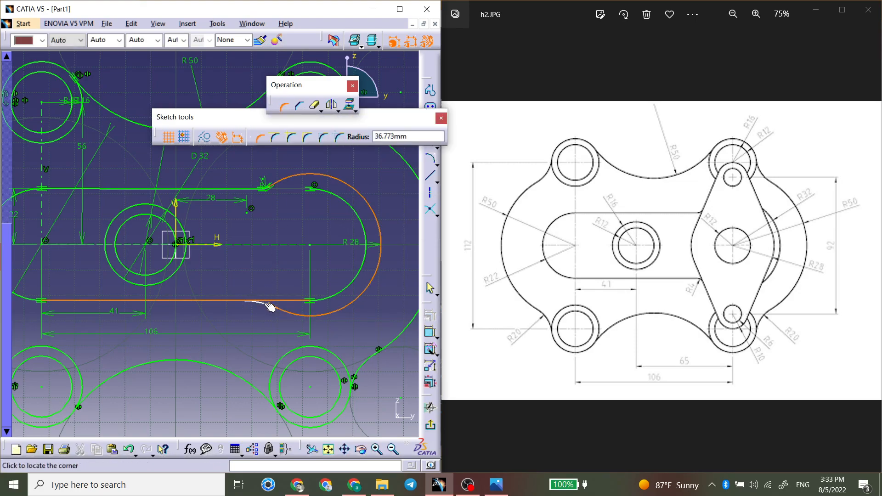
click(270, 306)
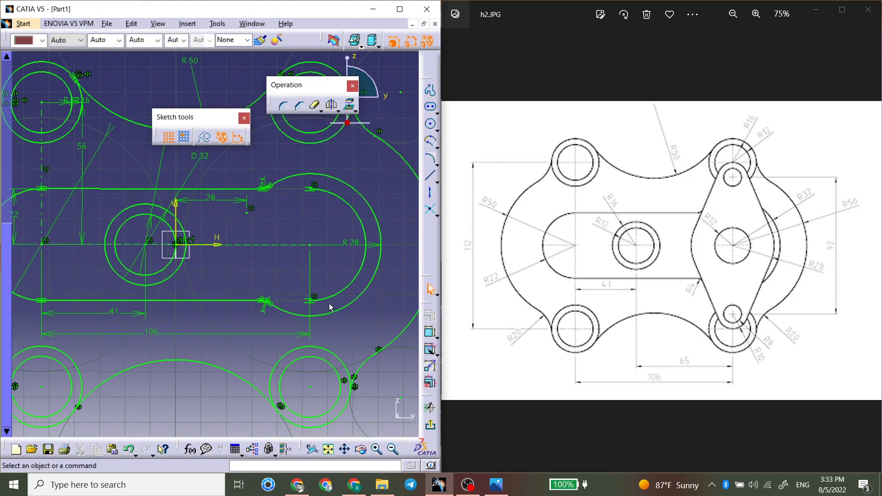
middle_drag(332, 264, 334, 236)
ctrl+middle_drag(334, 237, 335, 250)
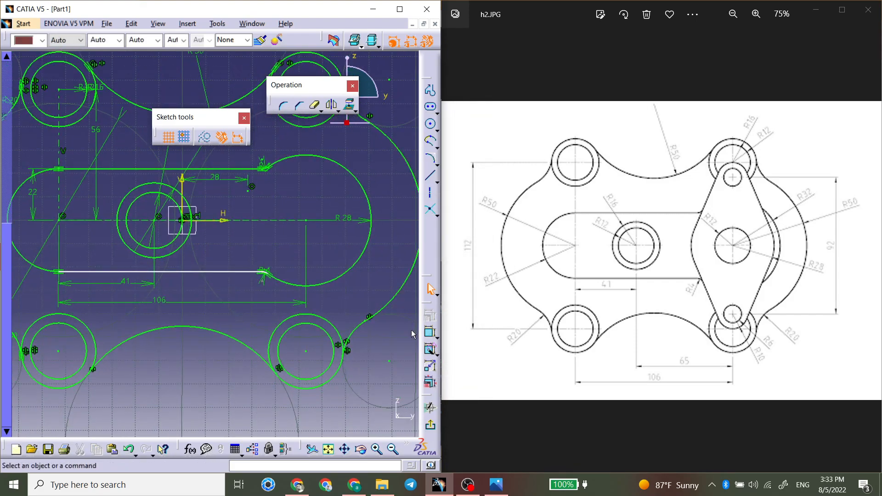
click(430, 332)
click(225, 272)
click(260, 221)
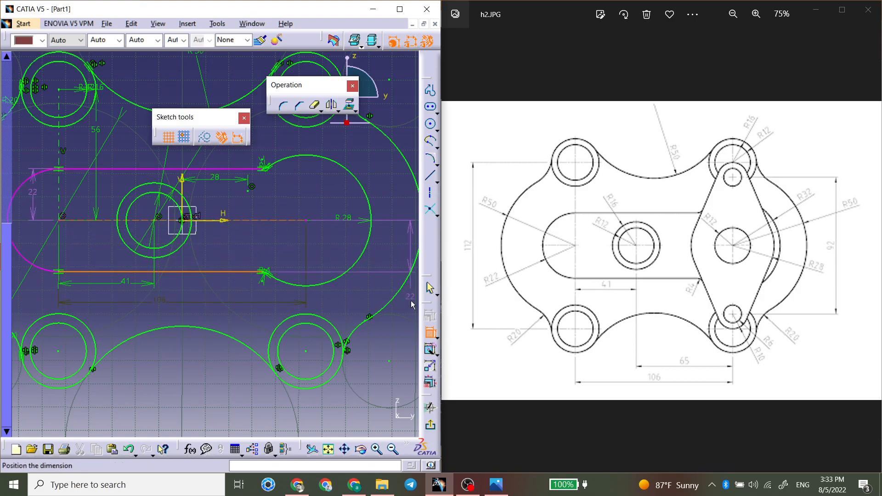
click(430, 332)
Step: Apply a horizontal constraint to the slot's lower line
click(253, 269)
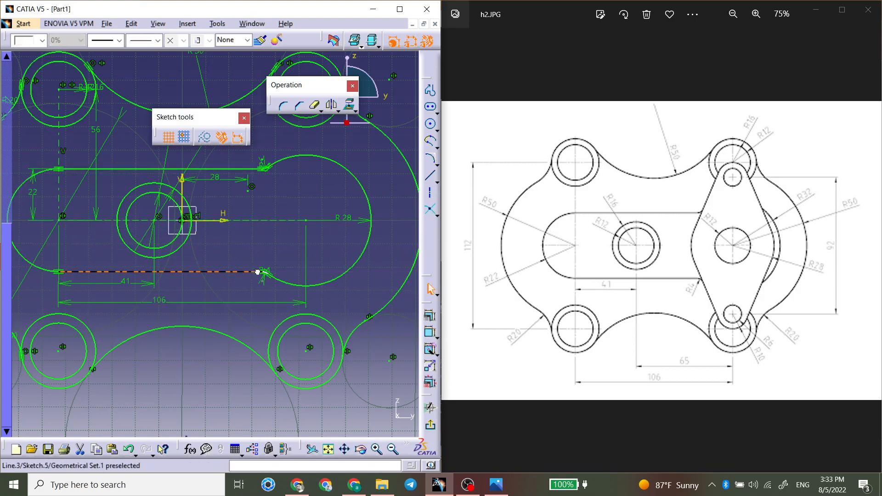
drag(253, 269, 264, 279)
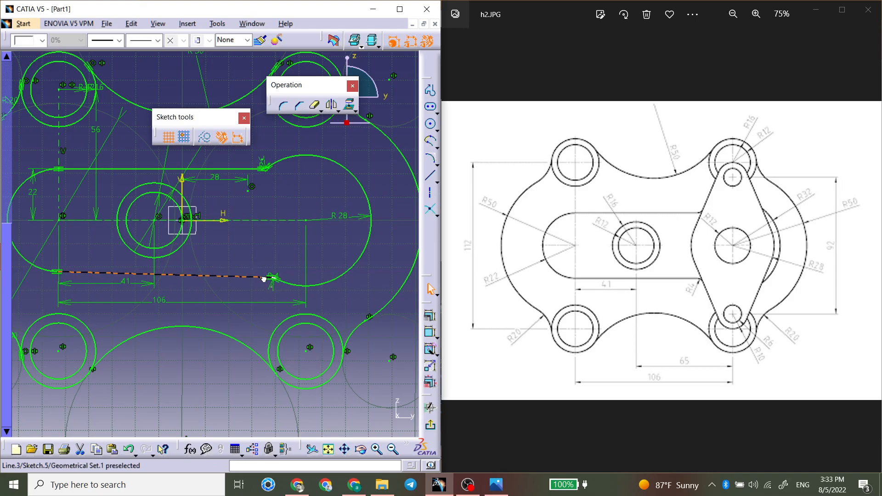
right_click(247, 276)
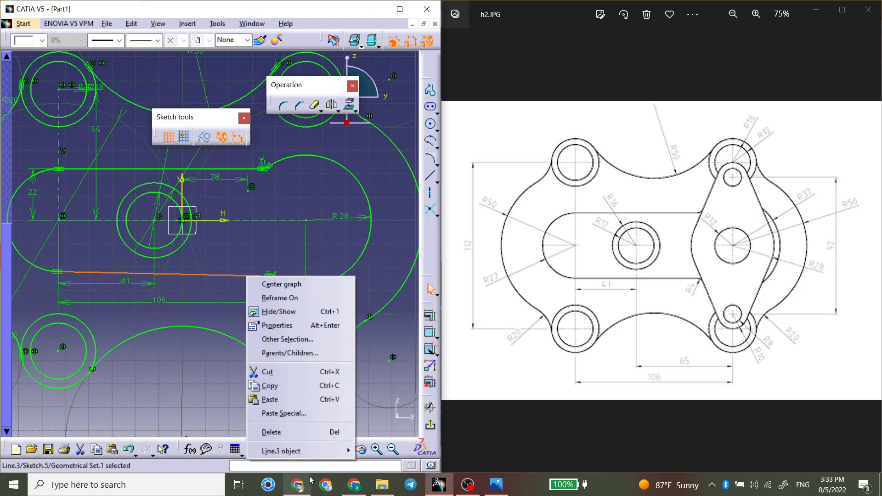
mouse_move(326, 453)
click(384, 391)
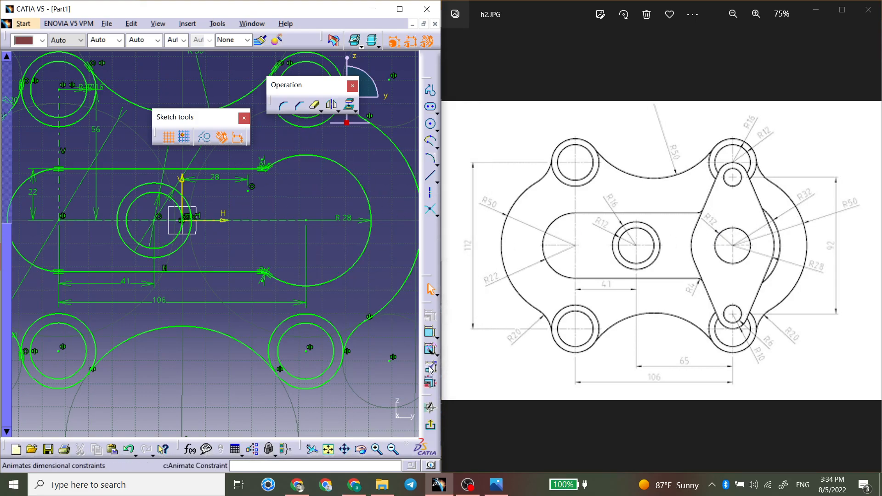
Step: Sketch a circle of 12 mm radius concentric with the slot's 28 mm right end arc
click(431, 124)
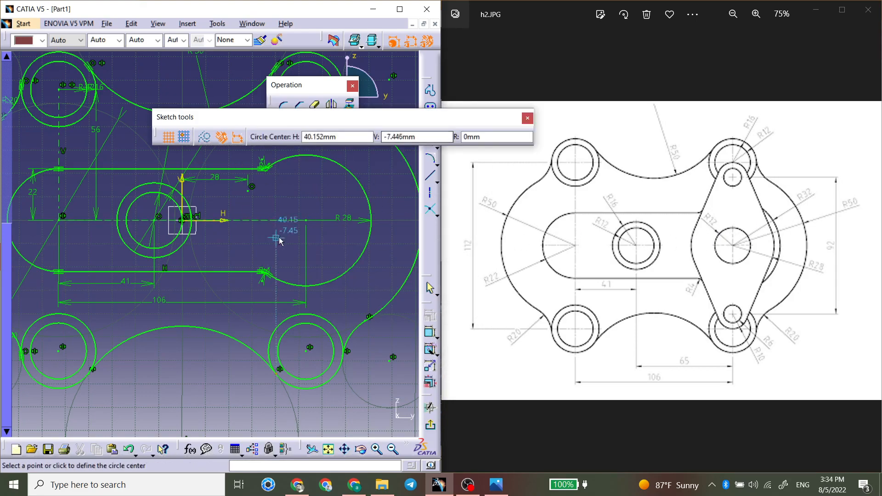
click(306, 220)
drag(493, 137, 435, 136)
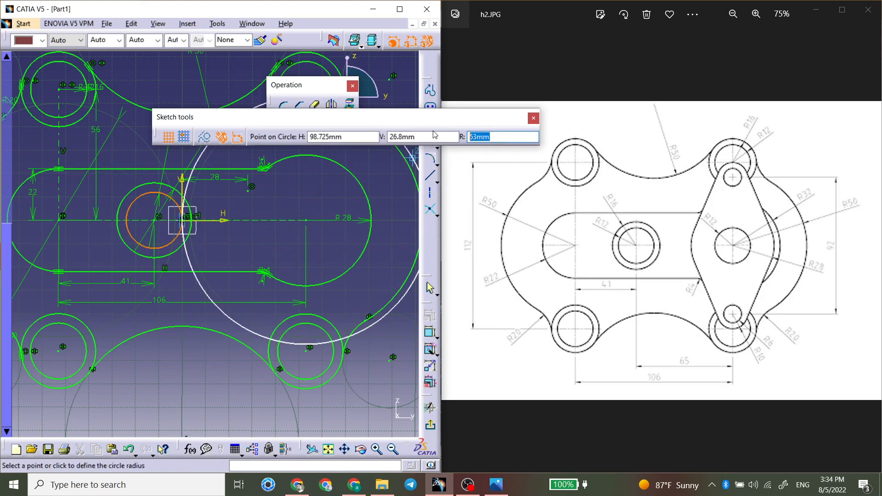
text(12)
key(Return)
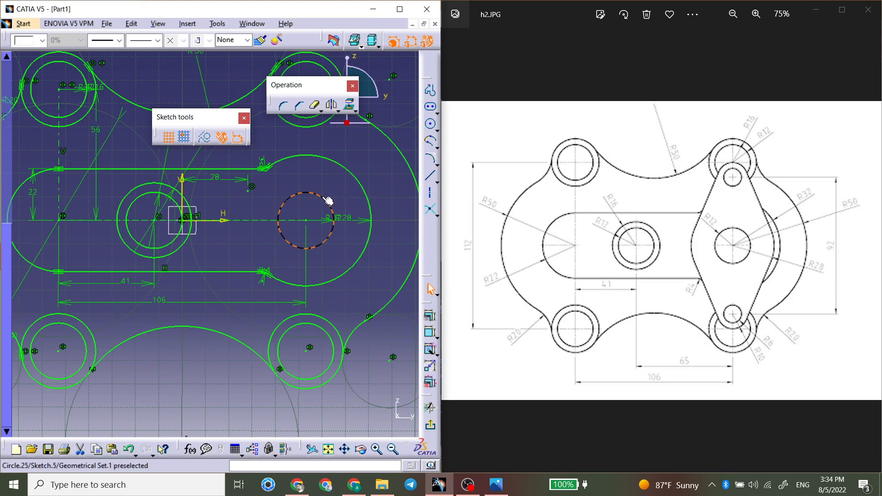
click(328, 174)
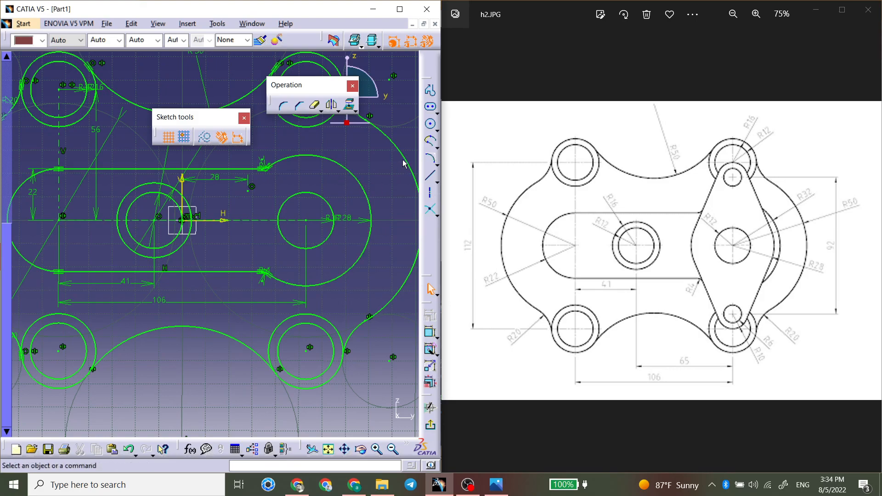
Step: Sketch a small circle just above the lower-right boss's centre and set its diameter to 6 mm
click(431, 124)
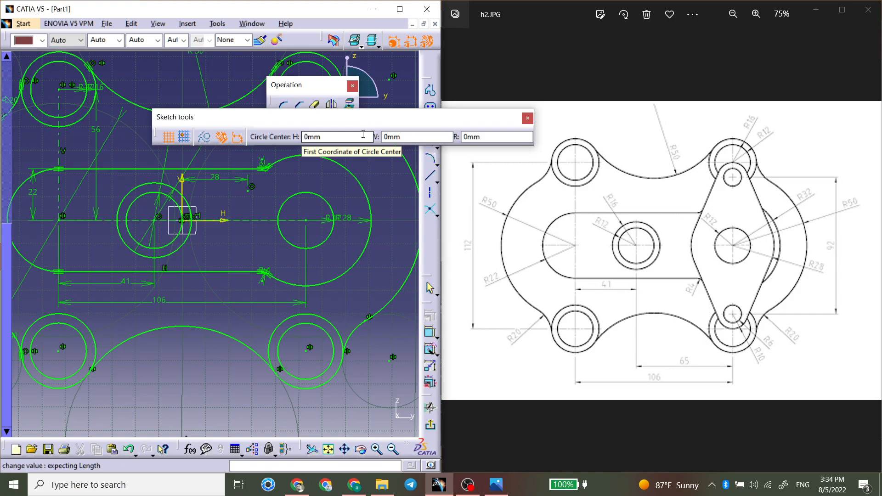
click(307, 349)
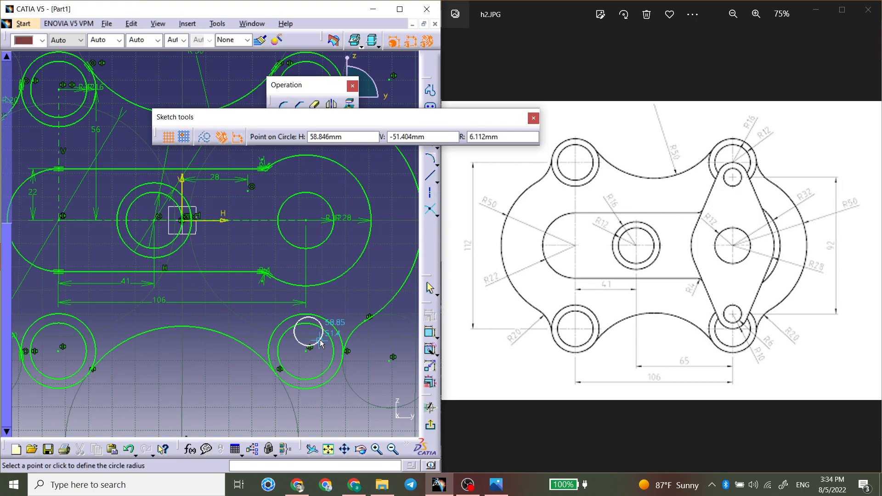
click(318, 341)
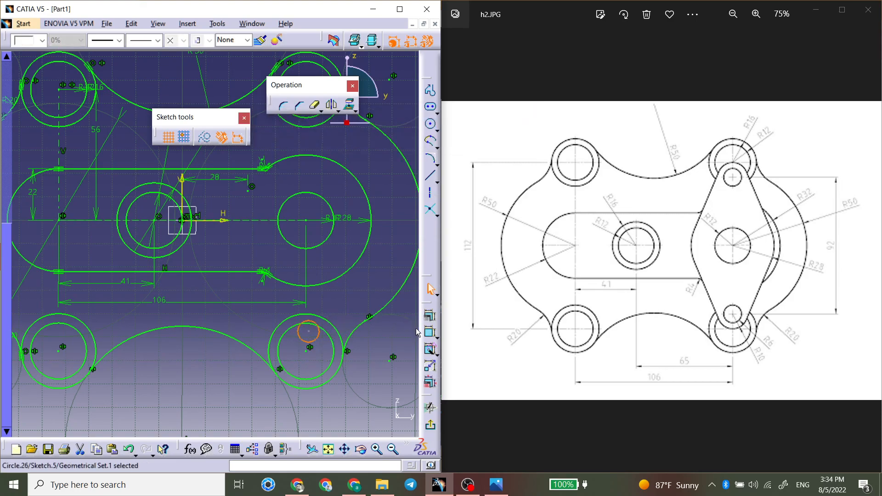
click(430, 332)
click(357, 308)
double_click(358, 302)
text(6)
key(Return)
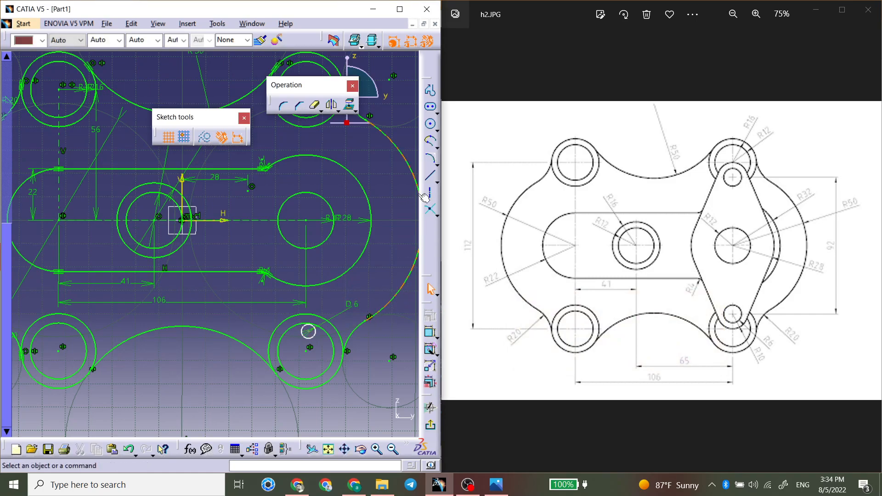
Step: Draw an axis line from the 6 mm circle's centre up to the centre of the slot's right end
click(430, 192)
click(309, 331)
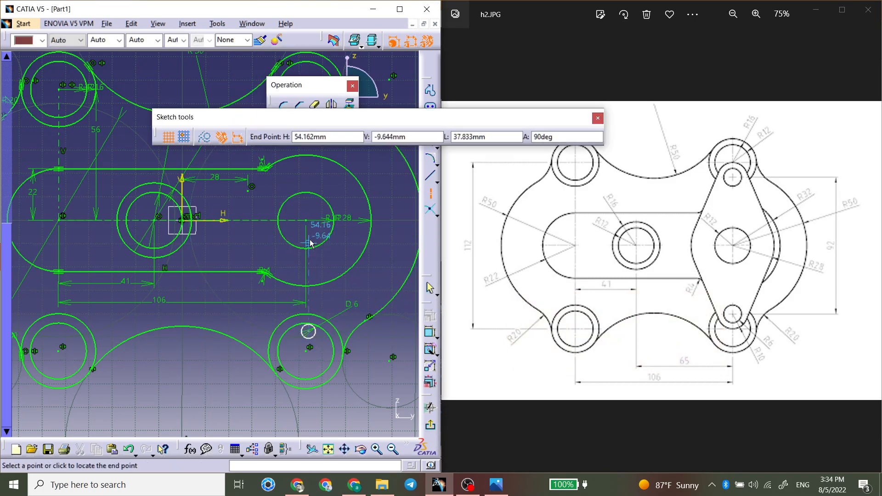
click(307, 221)
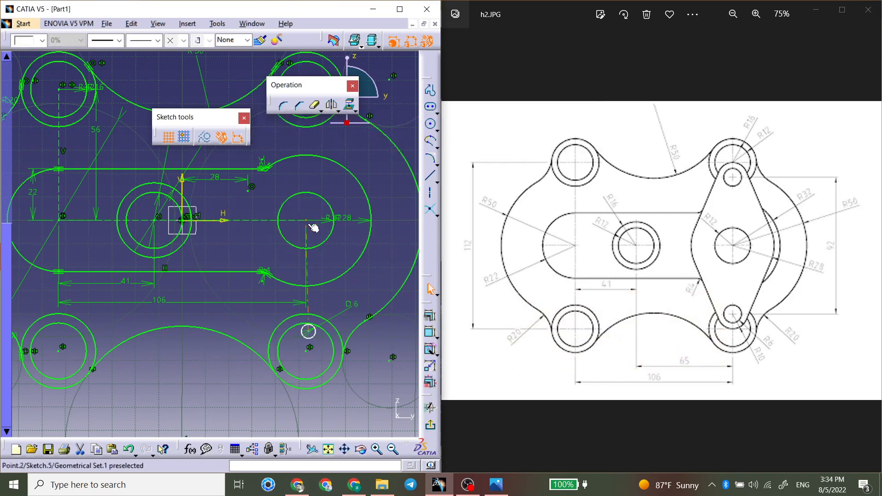
Step: Apply a vertical constraint to the axis line joining the small circle's centre to the slot's right end centre
right_click(313, 272)
mouse_move(363, 443)
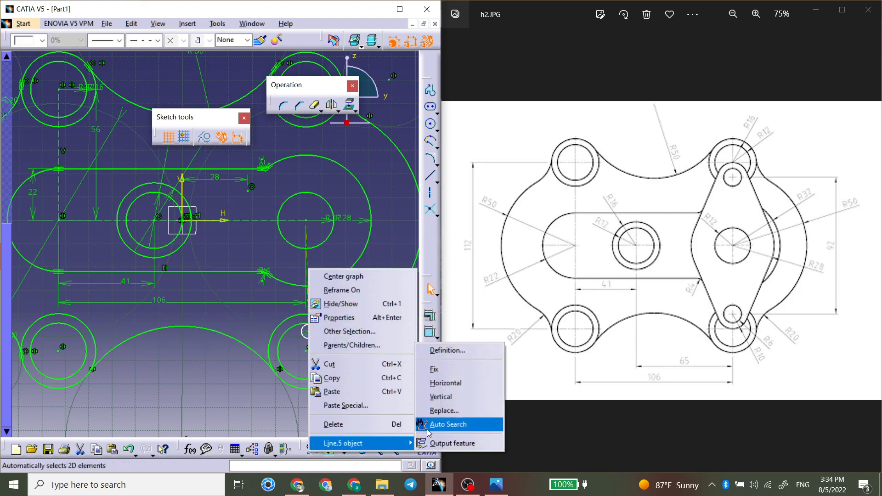
click(441, 397)
Step: Dimension the vertical axis line's length and set it to 46 mm
click(424, 335)
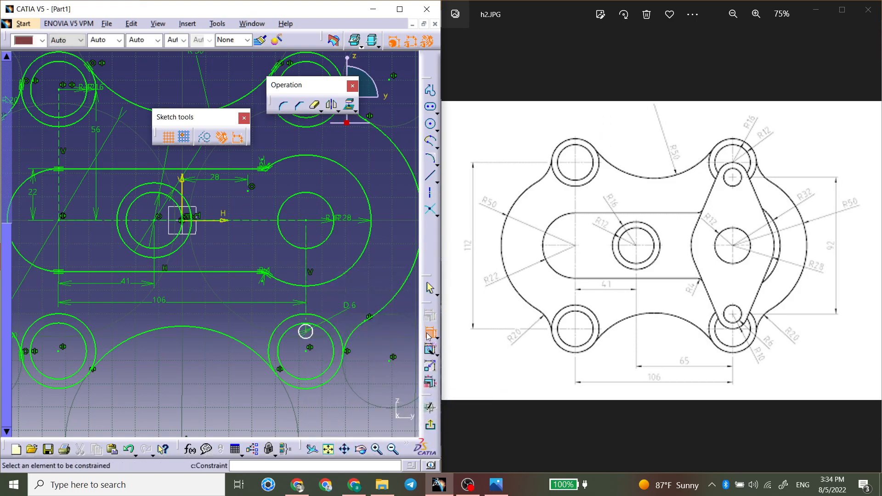
click(306, 259)
click(387, 252)
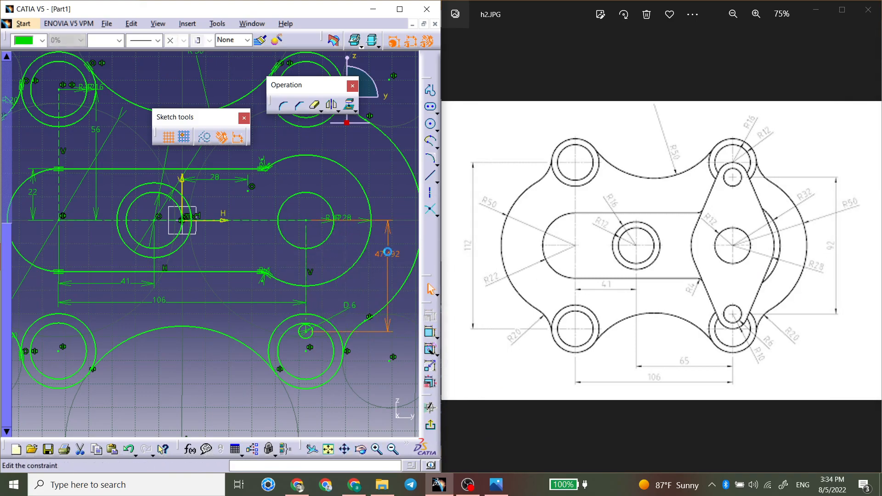
double_click(387, 252)
text(46)
key(Return)
click(339, 319)
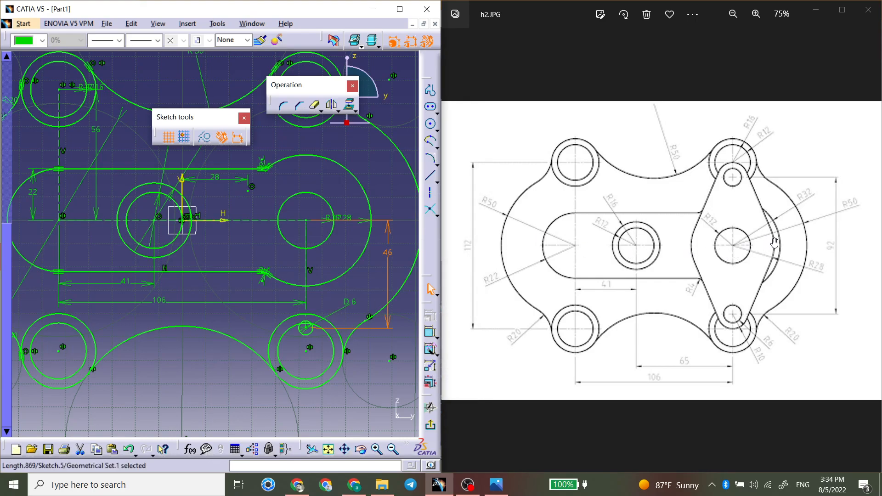
Step: Sketch a circle of 10 mm radius concentric with the 6 mm circle near the lower-right boss
middle_drag(381, 341, 370, 292)
click(431, 123)
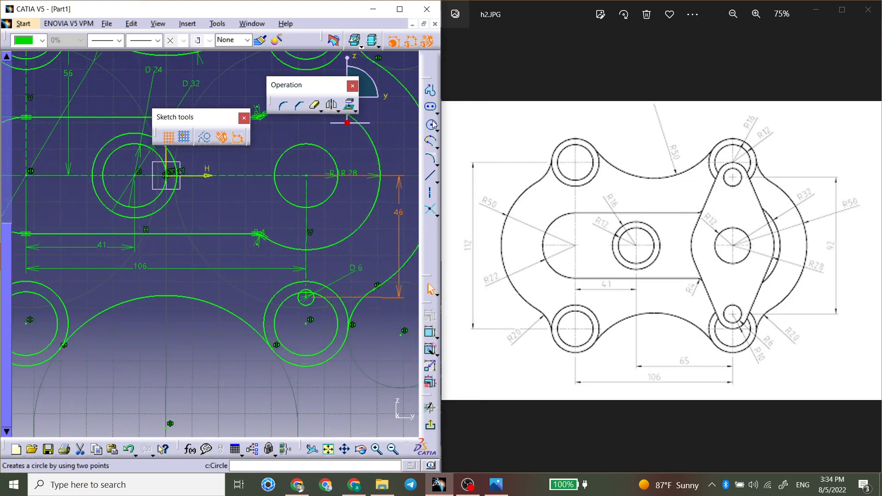
click(307, 298)
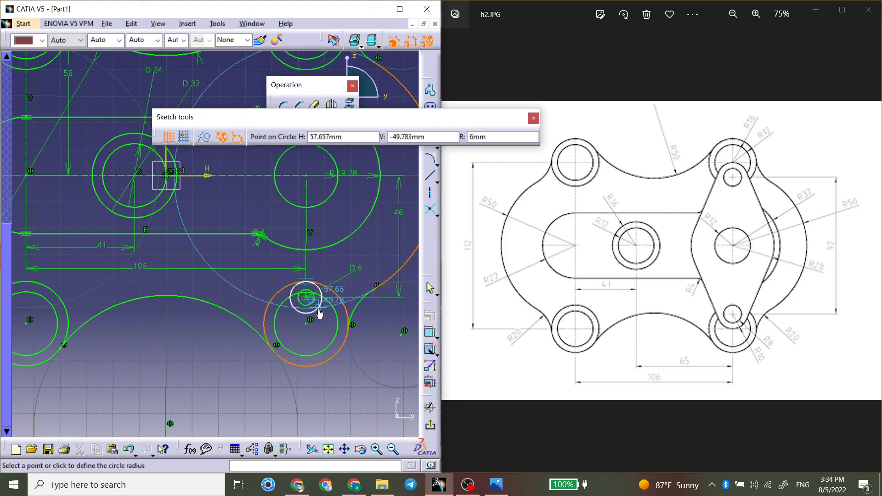
click(506, 137)
text(10)
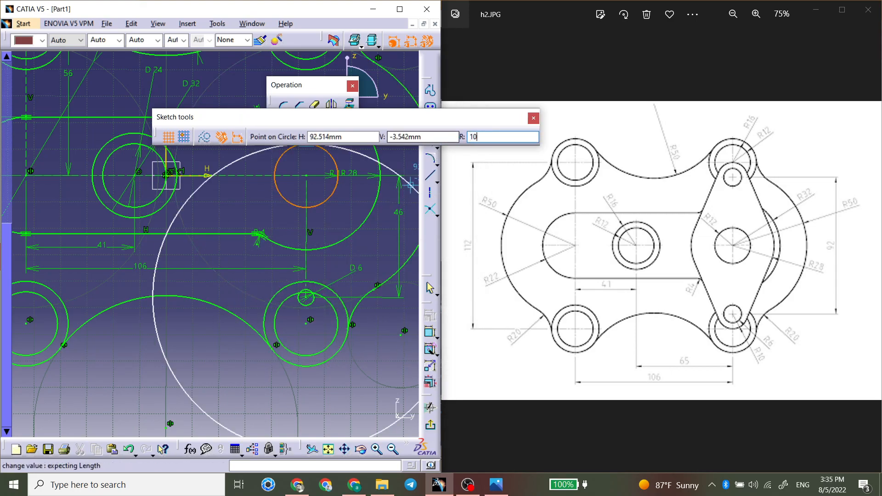
key(Return)
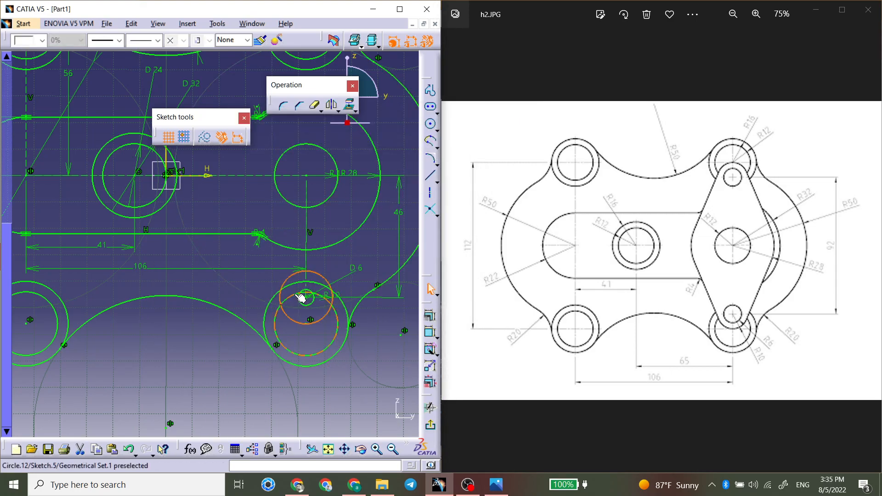
Step: Set the diameter of the small 6 mm circle to 12 mm
double_click(356, 276)
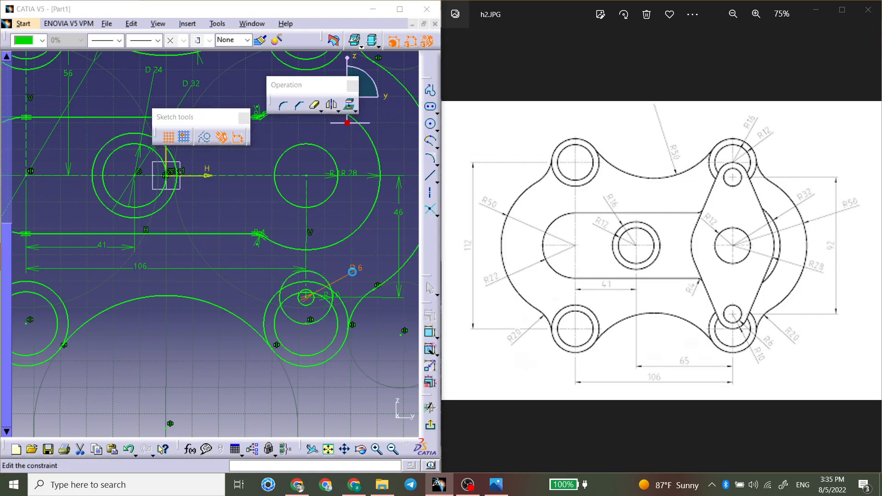
text(12mm)
key(Return)
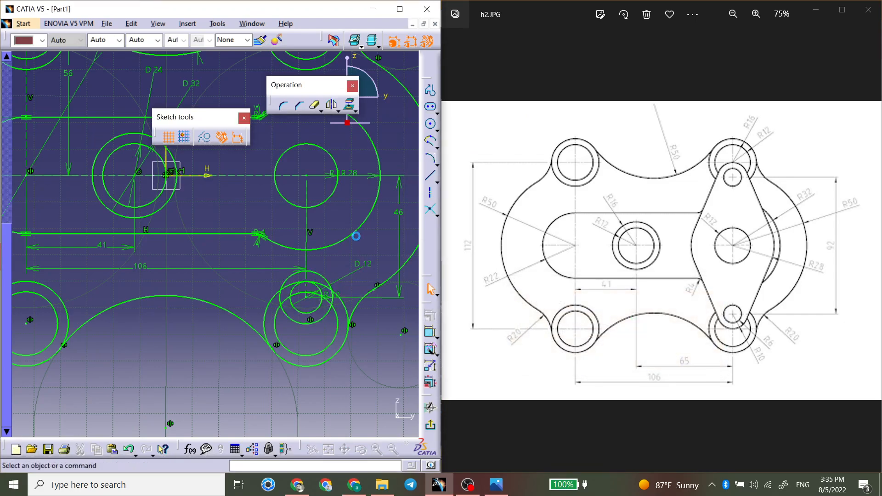
Step: Mirror the link's two lower concentric circles about the horizontal centre axis
mouse_move(326, 271)
middle_down()
mouse_move(334, 247)
mouse_move(254, 238)
mouse_move(243, 269)
middle_up()
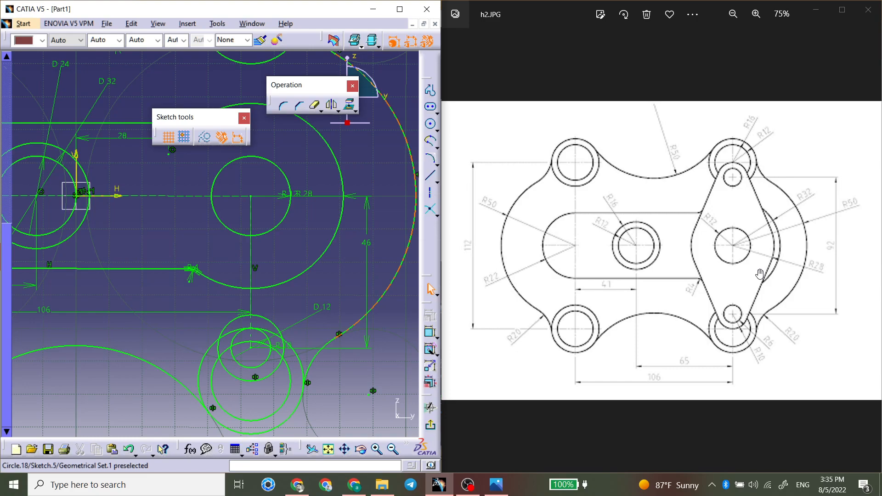
click(271, 340)
ctrl+click(262, 314)
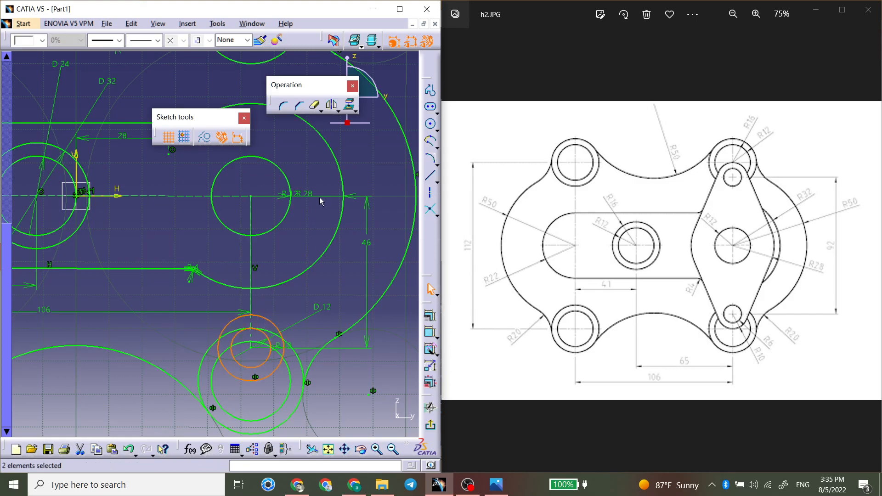
click(331, 105)
middle_drag(83, 205, 161, 207)
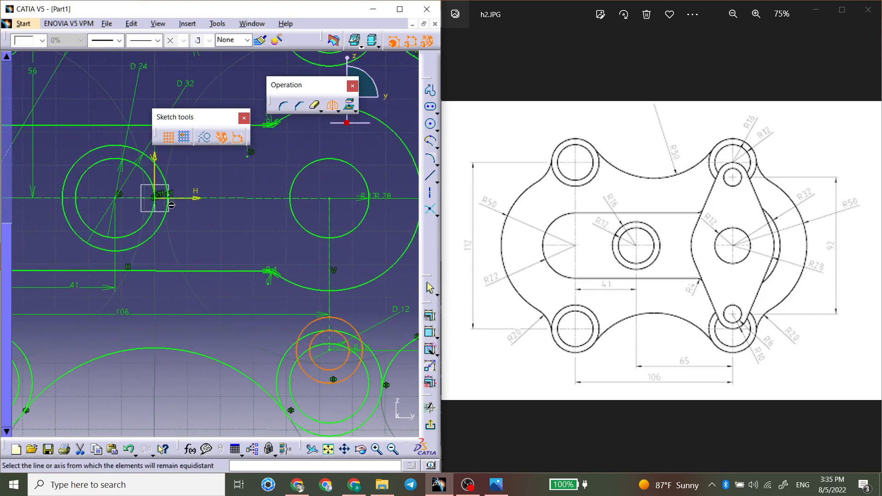
click(193, 197)
Step: Draw a horizontal axis line about 42 mm long from the centre of the slot's right end outwards to the right
mouse_move(275, 227)
middle_down()
mouse_move(217, 265)
mouse_move(229, 290)
middle_up()
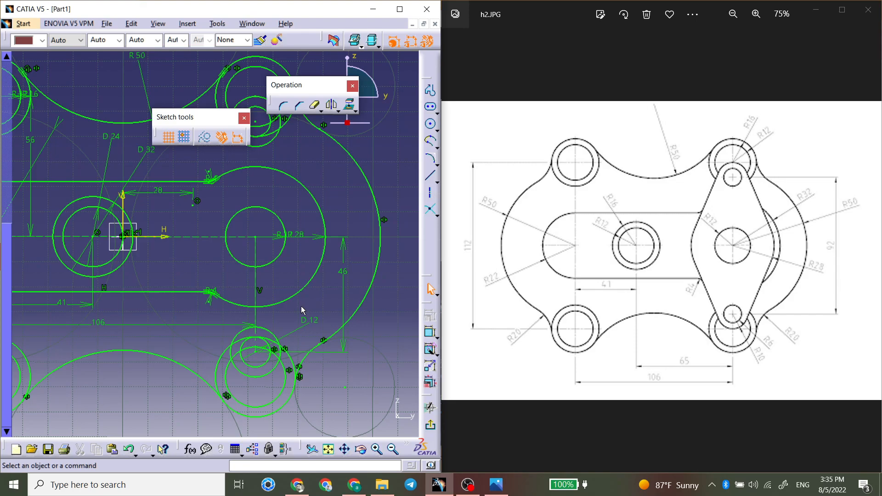
mouse_move(294, 282)
middle_down()
mouse_move(301, 264)
mouse_move(321, 289)
middle_up()
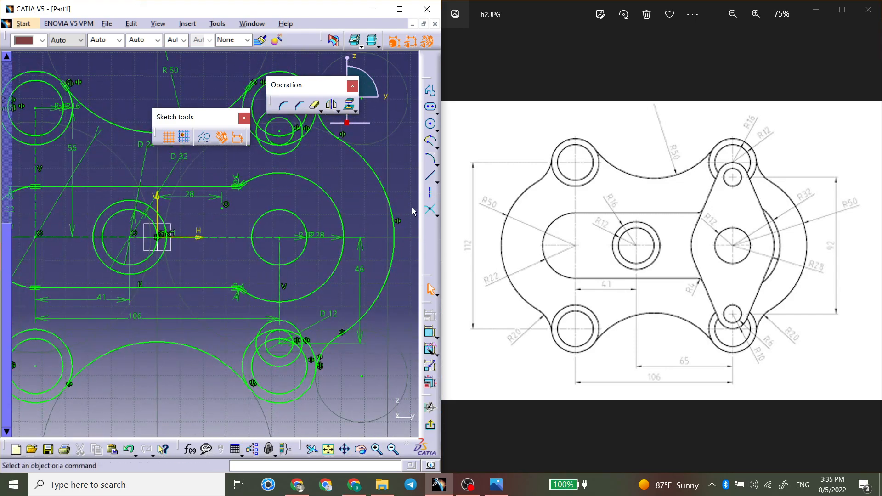
click(430, 193)
click(279, 237)
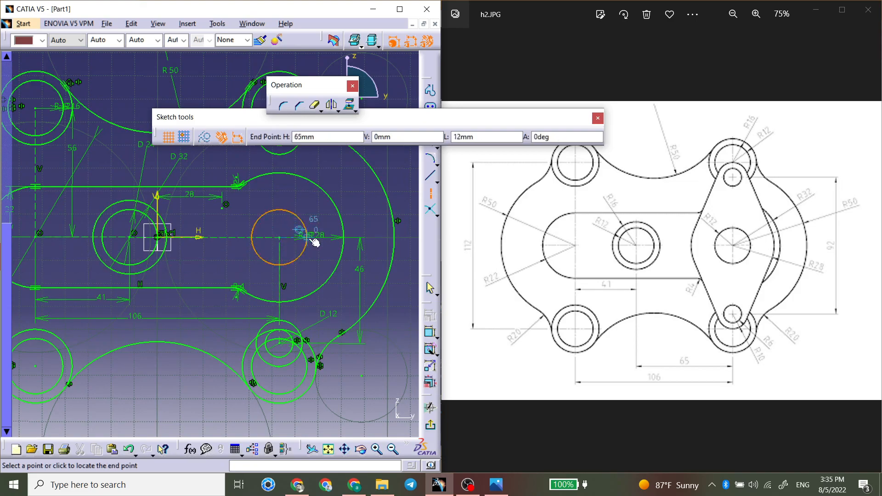
click(377, 238)
click(370, 219)
Step: Dimension the new horizontal axis line's length and set it to 40 mm
click(430, 333)
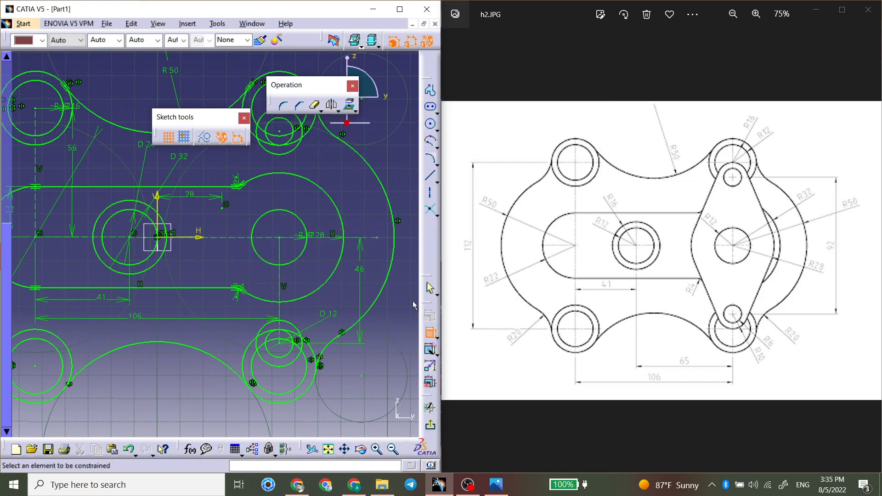
click(368, 238)
mouse_move(369, 225)
middle_down()
mouse_move(304, 237)
mouse_move(306, 256)
middle_up()
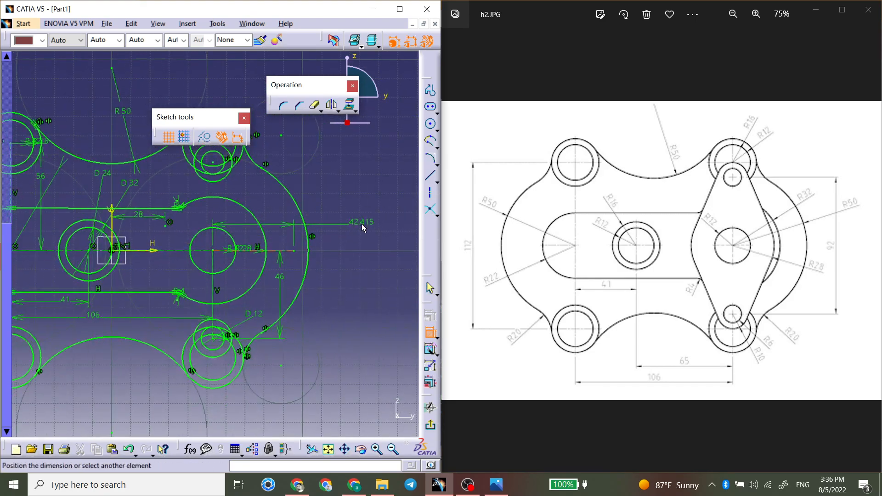
click(365, 226)
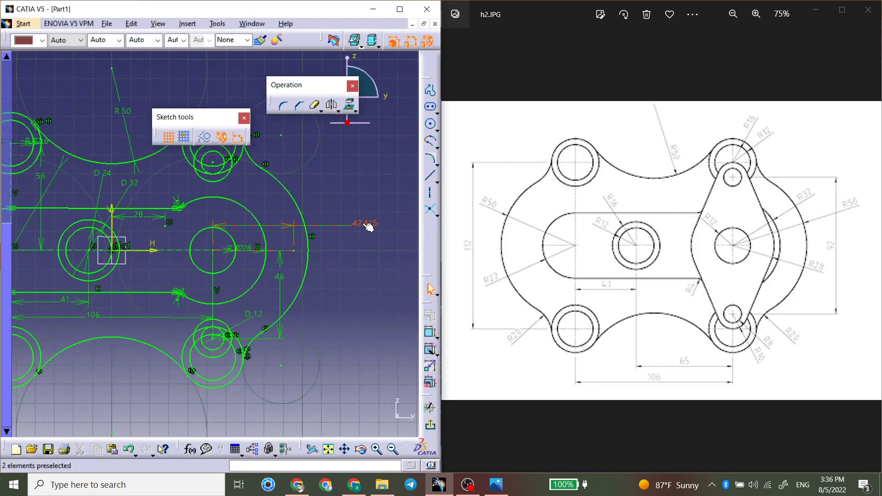
double_click(363, 223)
text(40)
key(Return)
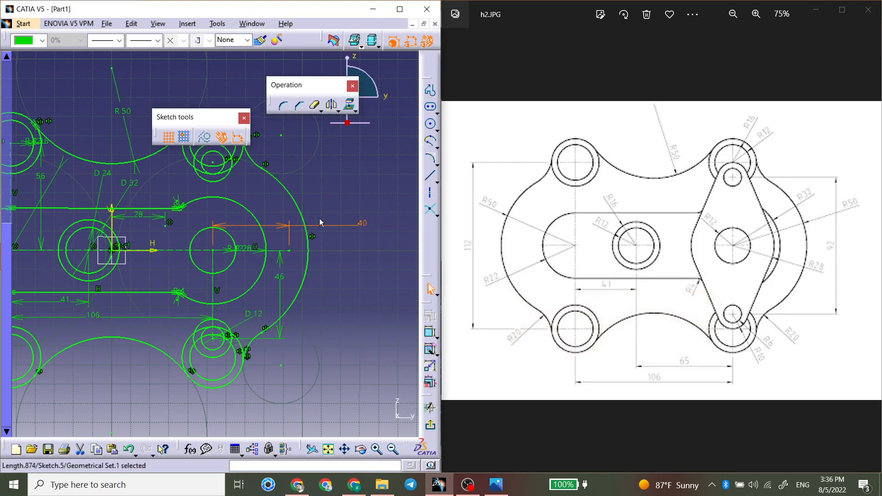
Step: Draw a line from the outer end of the 40 mm axis line, tangent to the lower 10 mm radius circle
click(430, 175)
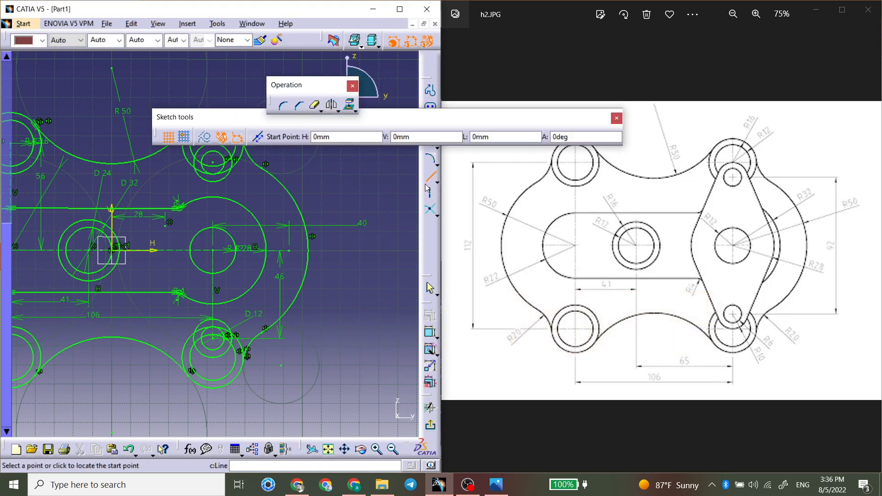
click(289, 251)
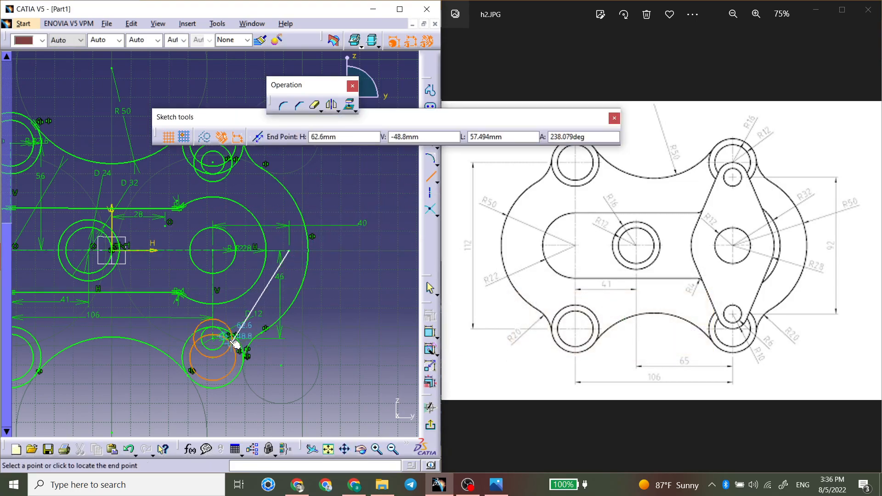
right_click(230, 355)
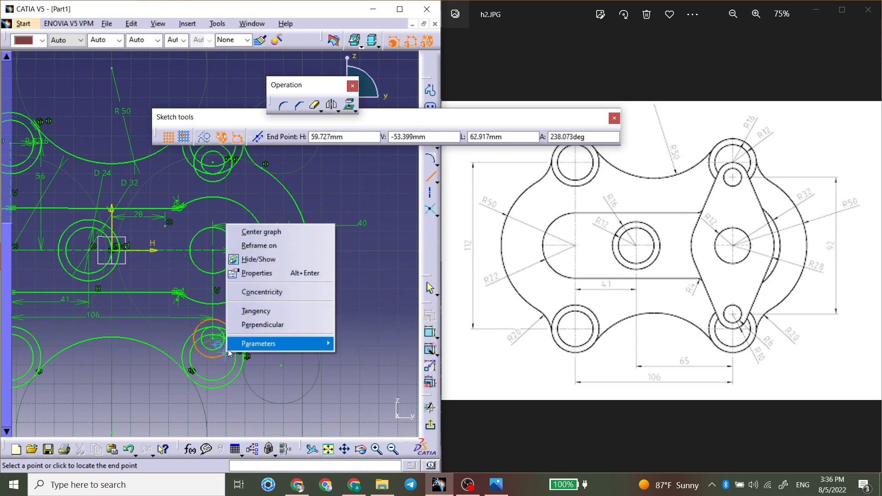
click(257, 311)
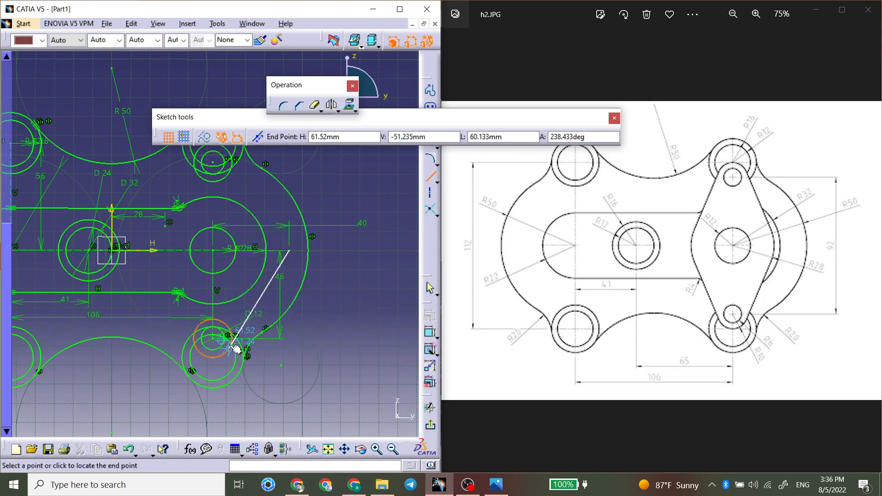
click(235, 352)
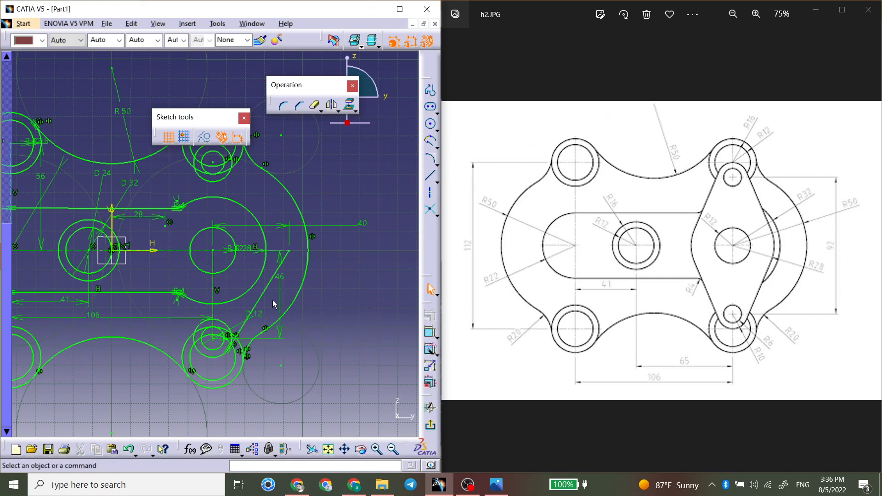
Step: Mirror the link's slanted tangent line about the horizontal centre axis
click(264, 290)
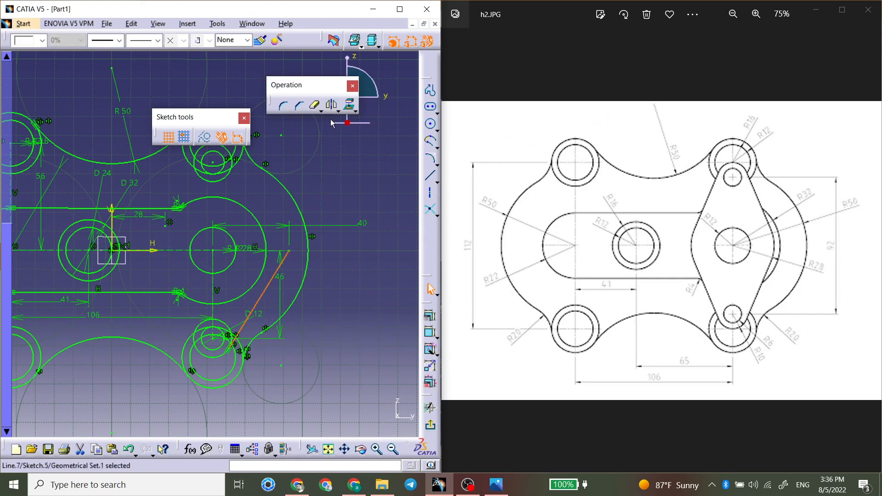
click(331, 105)
click(205, 251)
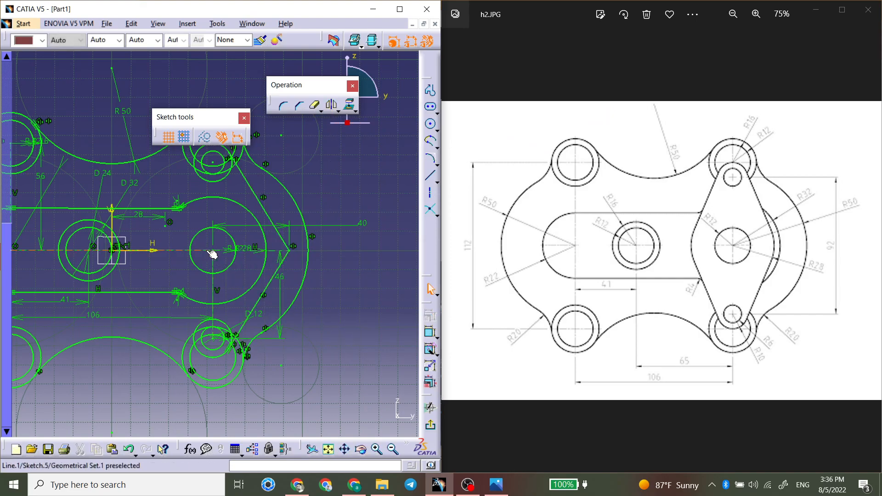
Step: Mirror the slanted lines of the link outline about the vertical centreline through the 12 mm radius hole
ctrl+click(286, 261)
click(331, 105)
click(217, 290)
Step: Round the left and right vertices of the diamond-shaped link outline with 20 mm corners
mouse_move(231, 287)
middle_down()
mouse_move(222, 283)
mouse_move(262, 295)
mouse_move(274, 287)
middle_up()
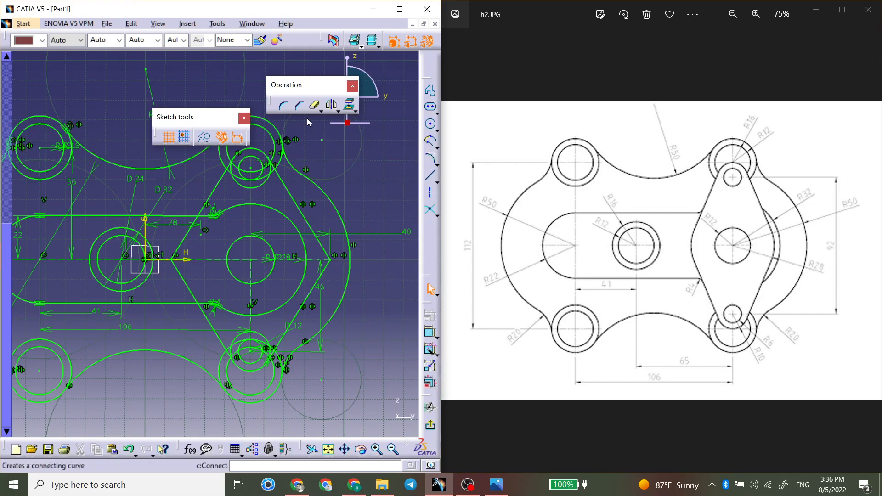
click(284, 107)
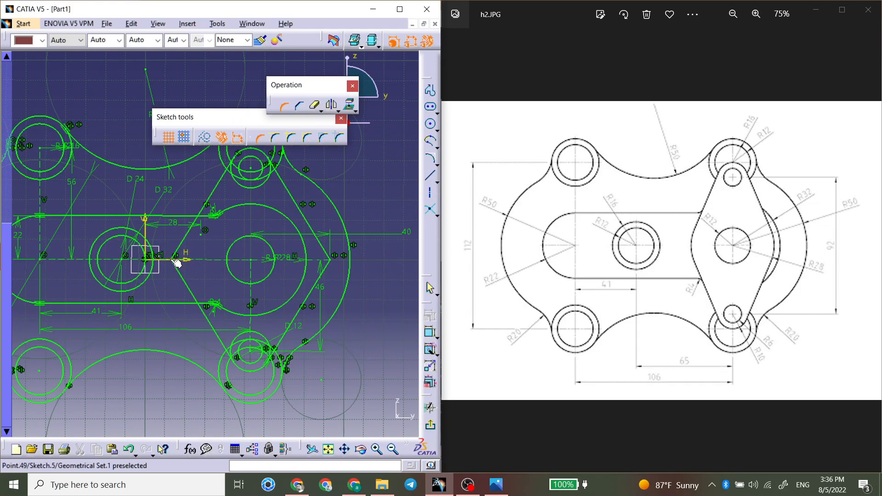
click(181, 263)
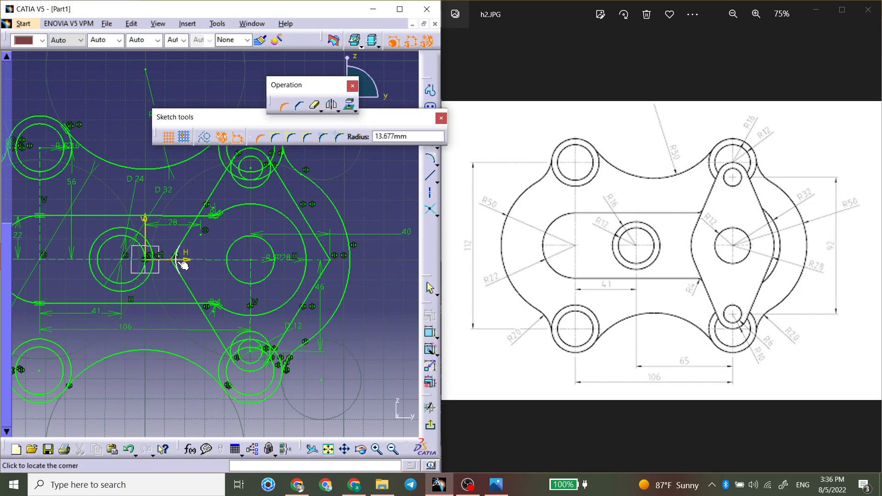
click(183, 265)
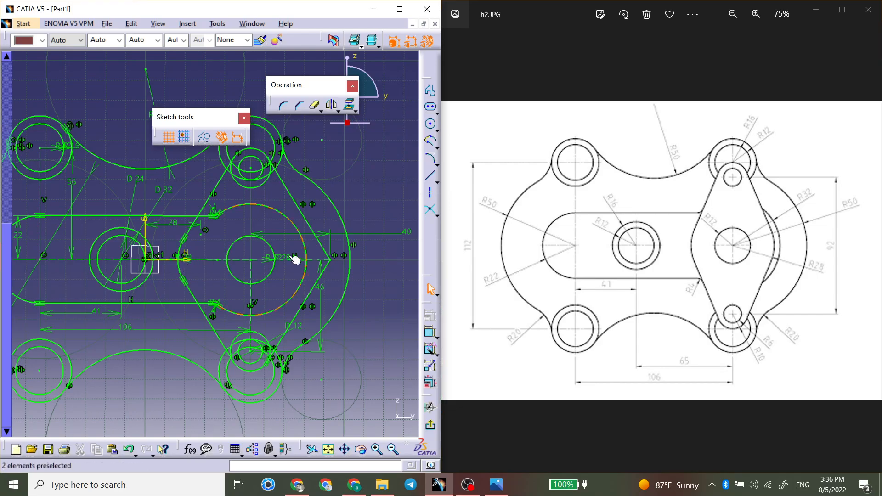
click(328, 254)
click(327, 264)
text(20)
key(Return)
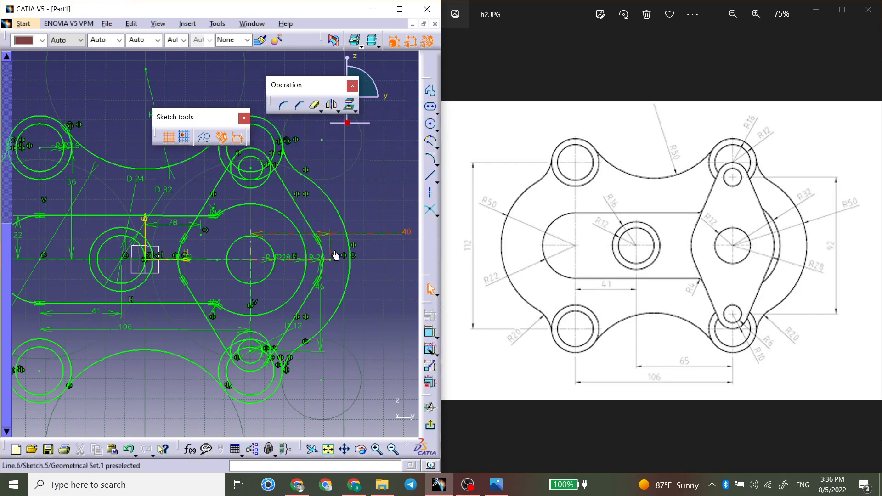
Step: Try 35 mm and 30 mm for the horizontal distance from the link's centre to its side vertex
double_click(401, 239)
text(35)
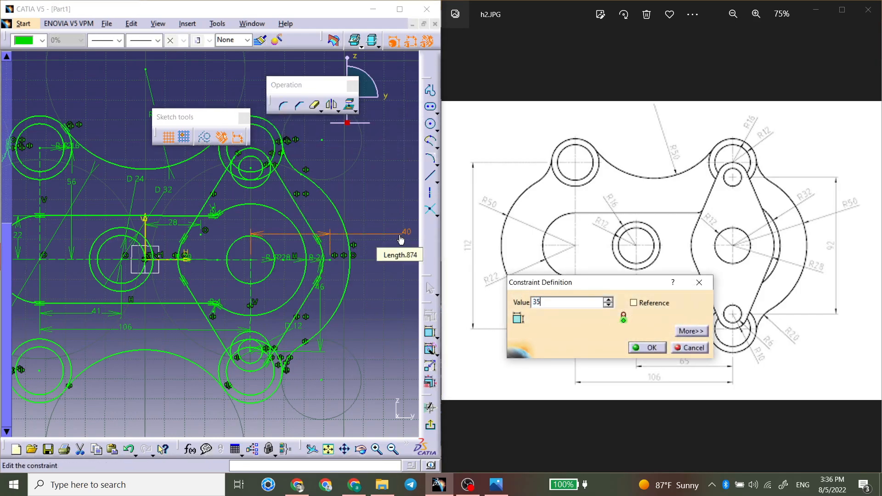
key(Return)
double_click(399, 237)
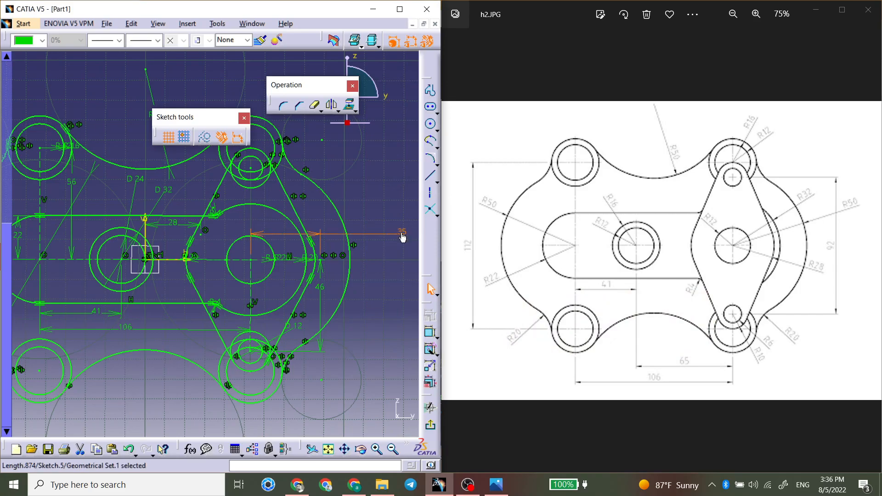
text(30)
key(Return)
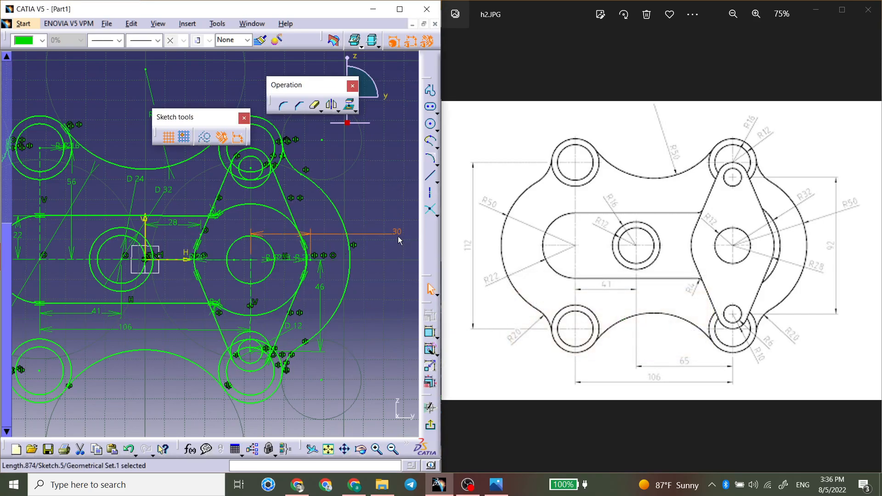
Step: Set the horizontal distance from the link's centre to its side vertex to 25 mm
double_click(399, 235)
text(25)
key(Return)
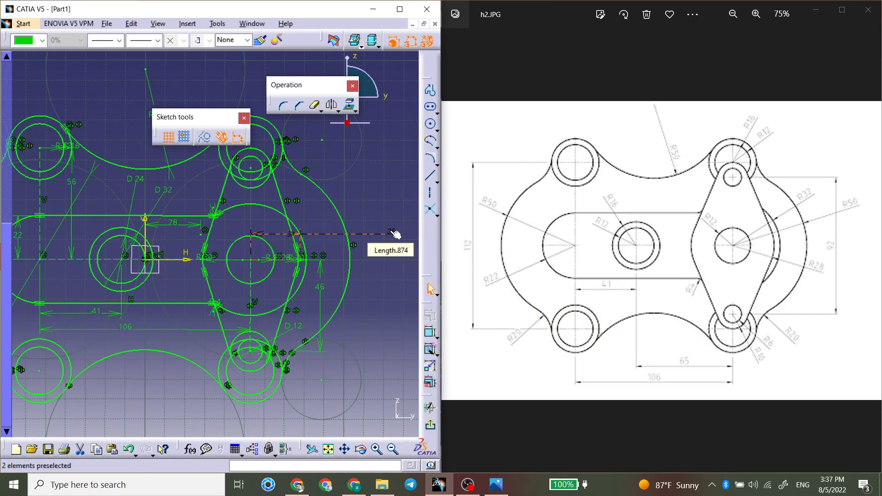
click(387, 206)
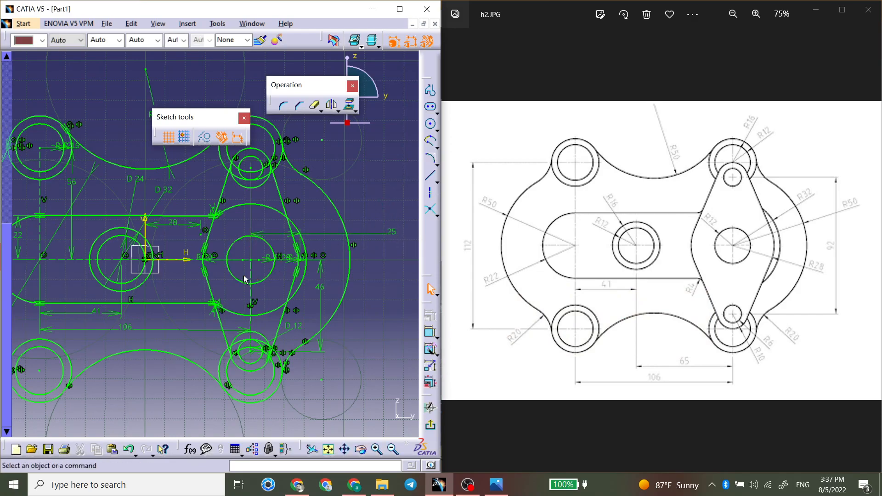
Step: Set the link's left corner radius to 30 mm and move its dimension label inside the central hole
double_click(211, 258)
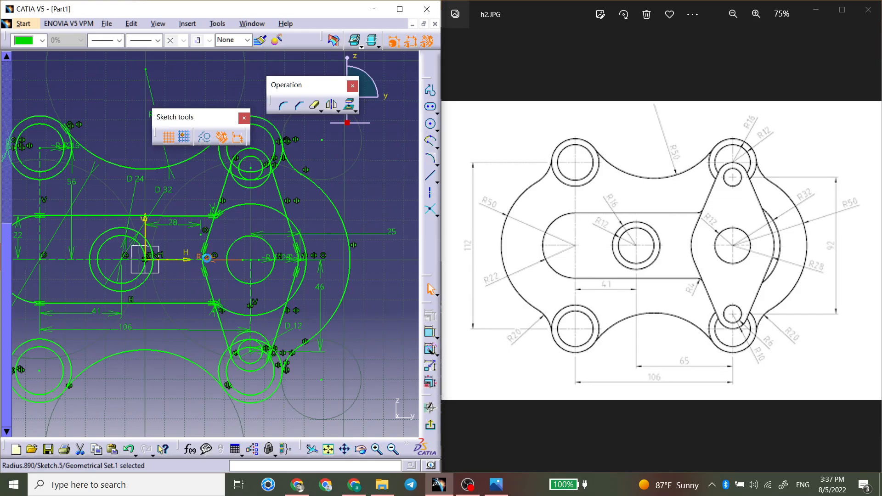
text(30)
key(Return)
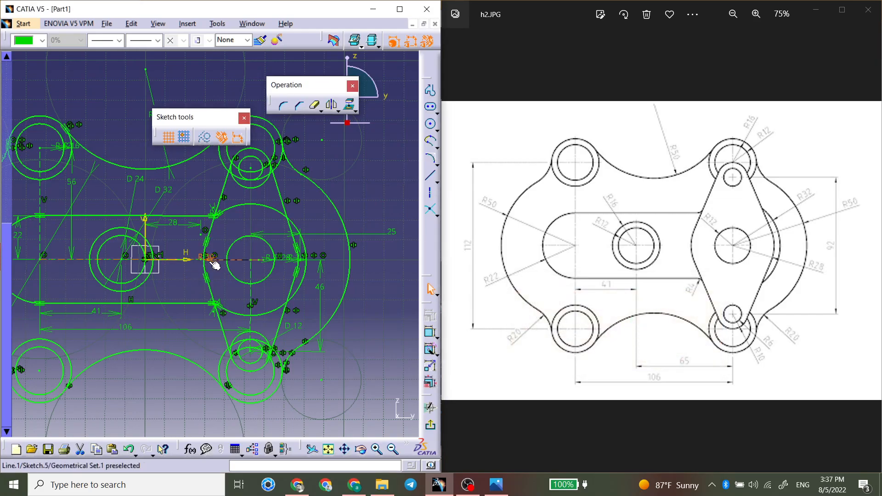
double_click(213, 259)
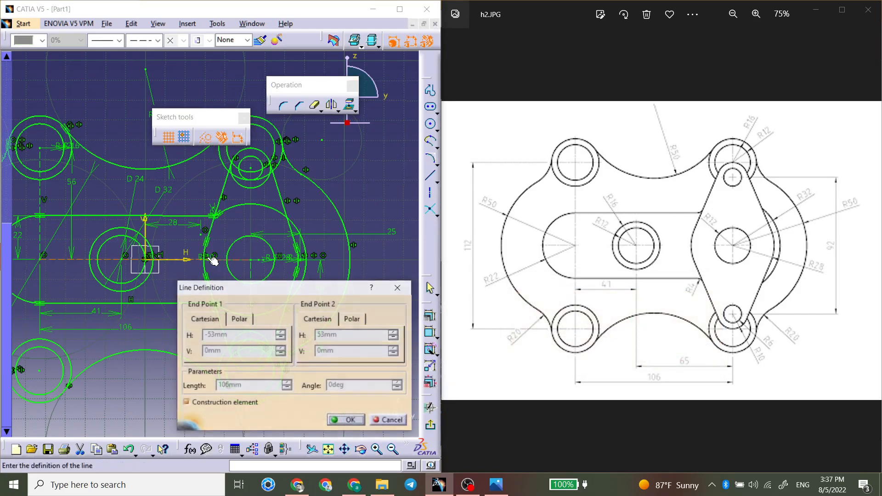
click(351, 421)
click(205, 258)
drag(201, 280, 231, 282)
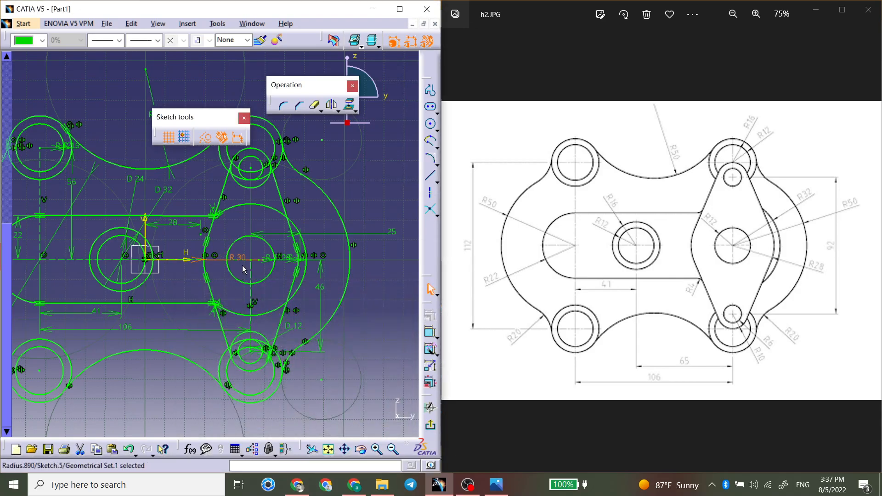
Step: Try a 40 mm radius for the link's left corner
double_click(248, 260)
text(40)
key(Return)
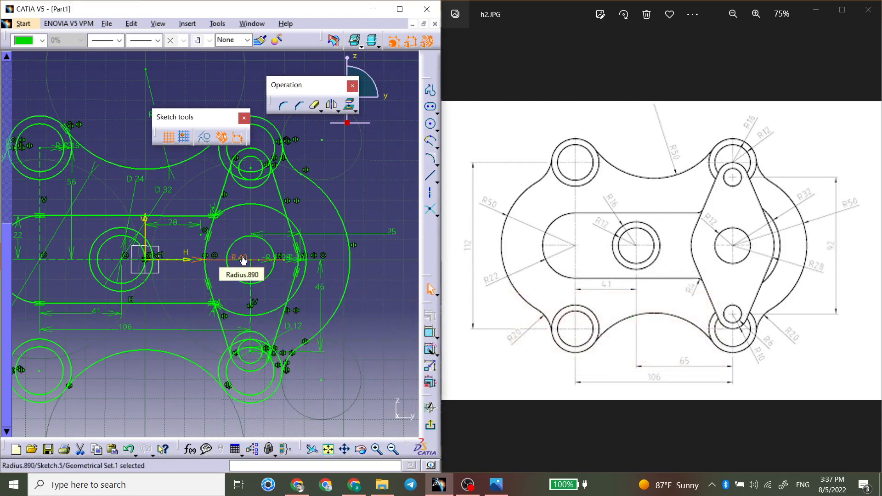
click(295, 261)
Step: Set the link's right corner radius to 28 mm
double_click(290, 260)
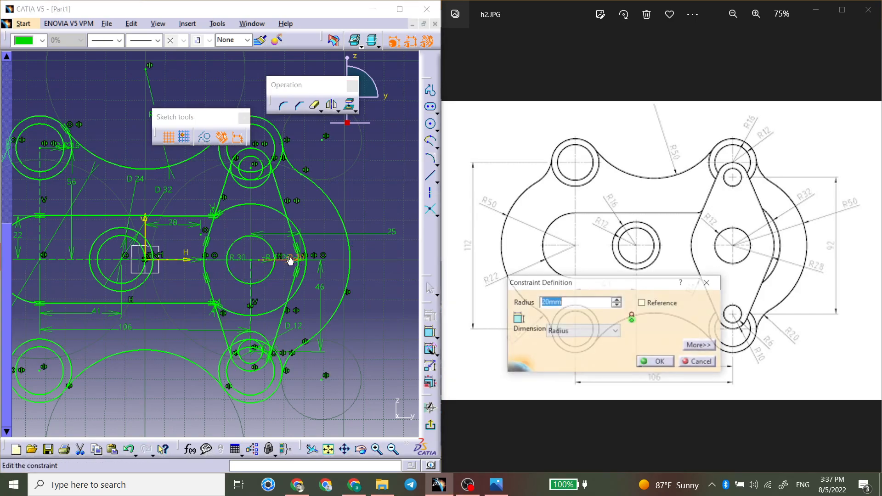
text(28)
key(Return)
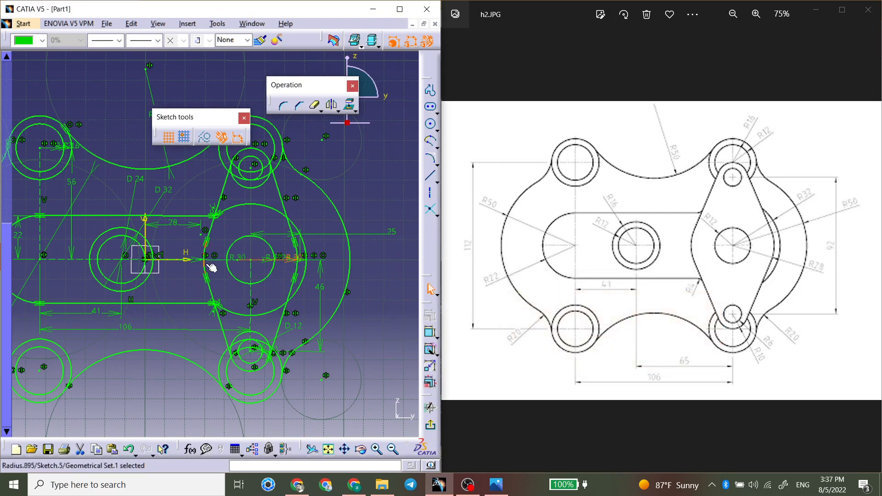
Step: Exit the finished plate sketch and delete it from the part
mouse_move(256, 275)
middle_down()
mouse_move(251, 261)
mouse_move(270, 216)
mouse_move(271, 249)
middle_up()
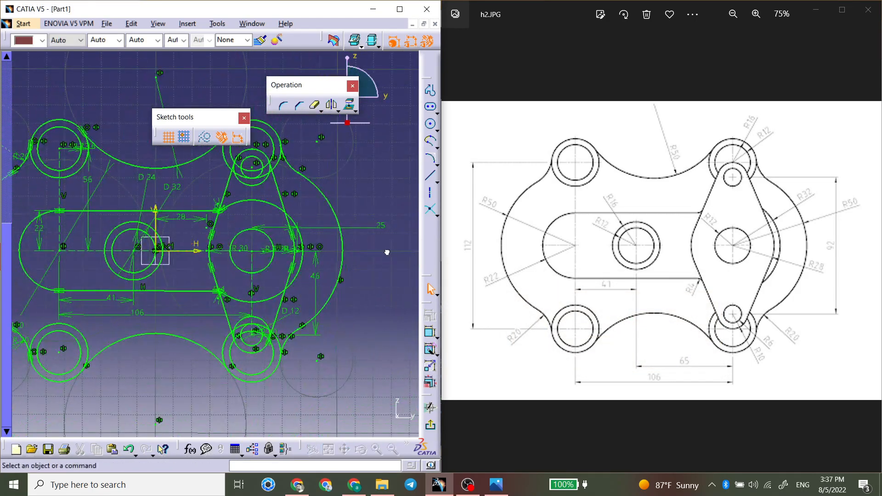
click(385, 226)
click(376, 204)
mouse_move(186, 250)
middle_down()
mouse_move(230, 268)
mouse_move(230, 298)
middle_up()
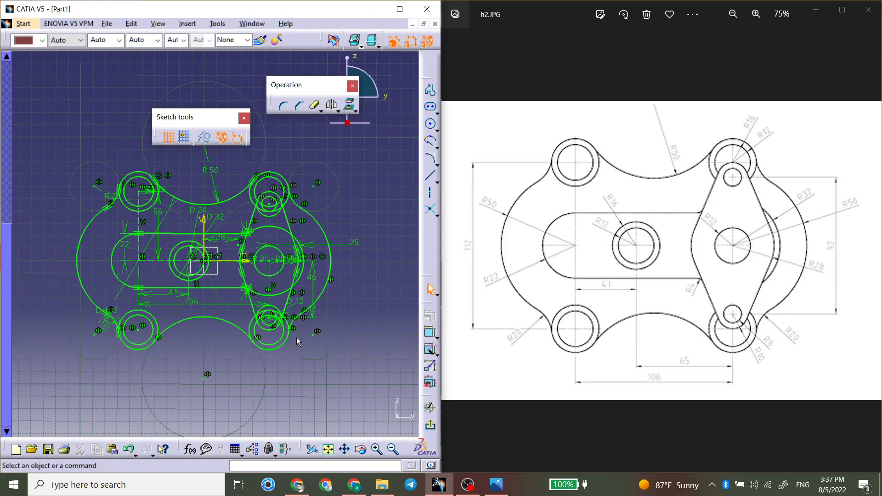
click(430, 408)
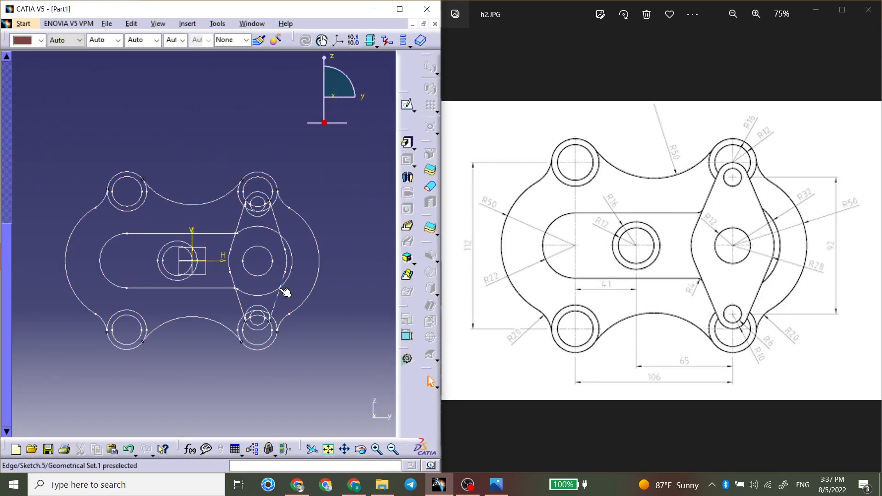
click(311, 298)
key(Delete)
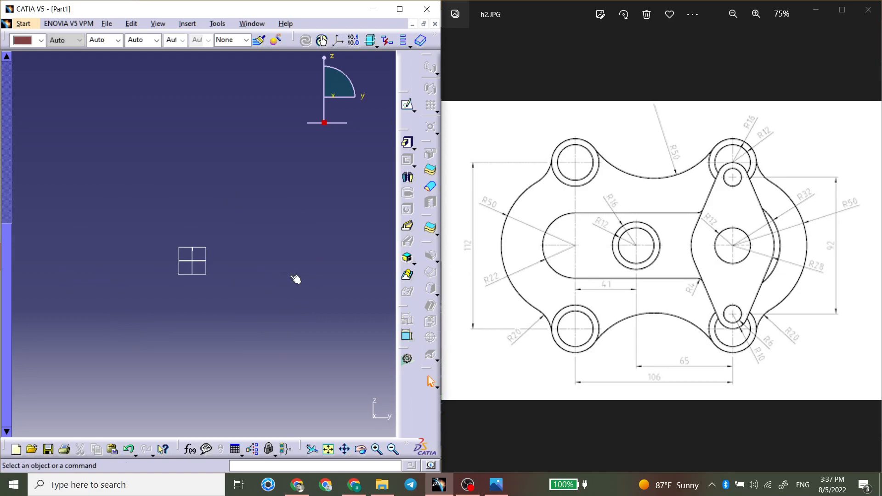
Step: Show the next reference drawing, h3.JPG, in the image viewer and start a new CATIA sketch on the yz plane
click(866, 263)
click(221, 305)
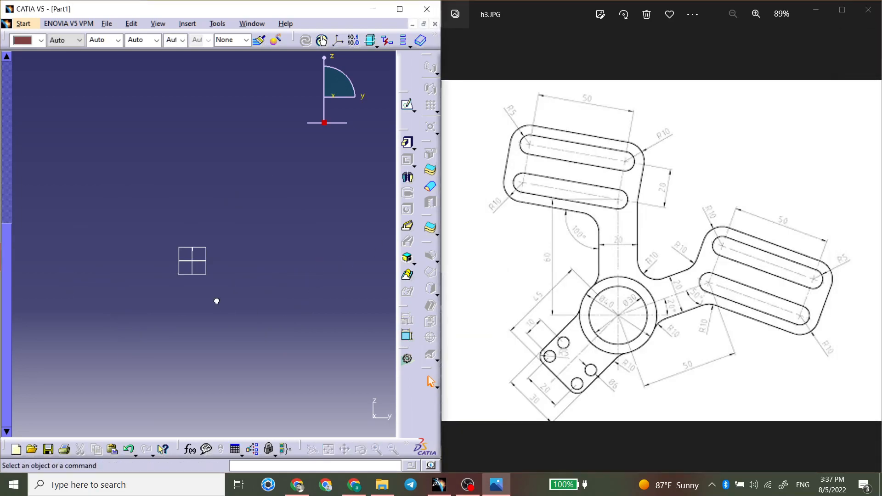
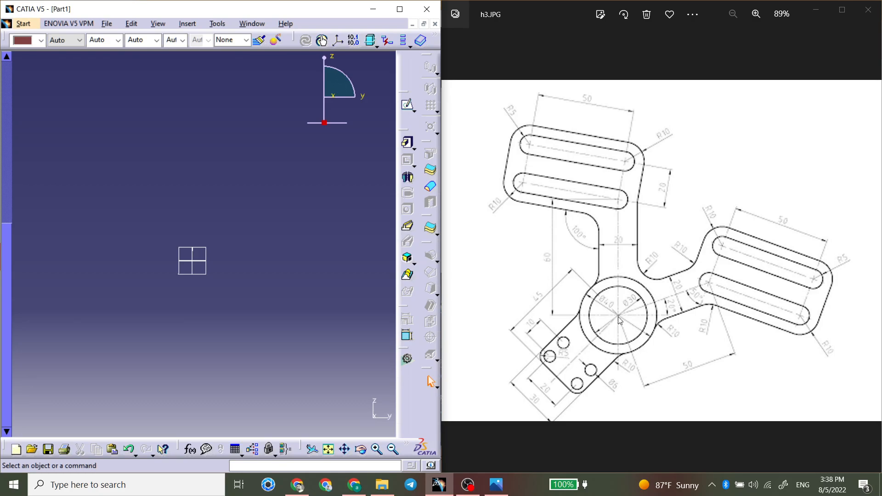
click(207, 257)
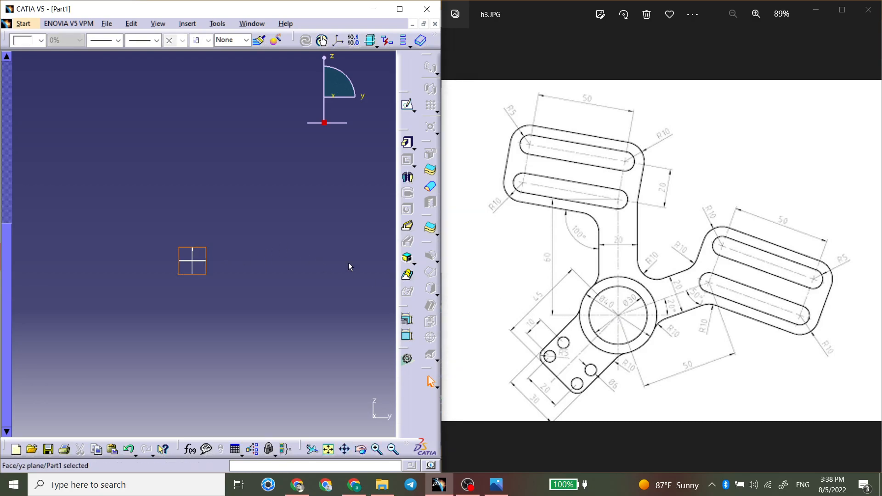
click(407, 105)
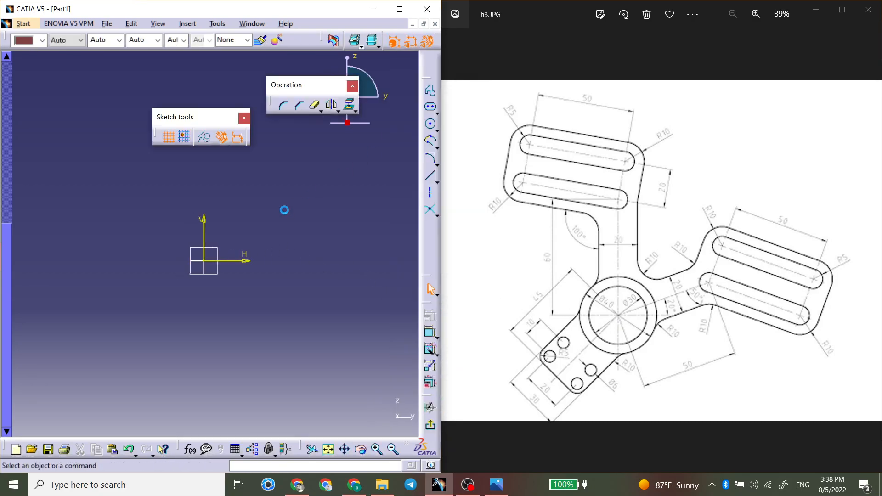
Step: Draw a circle with a 15 mm radius centred on the sketch origin
click(430, 124)
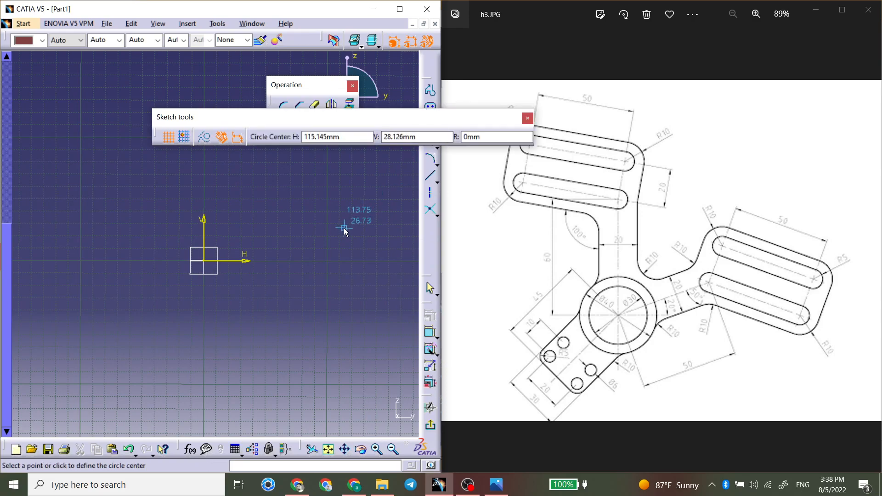
click(204, 261)
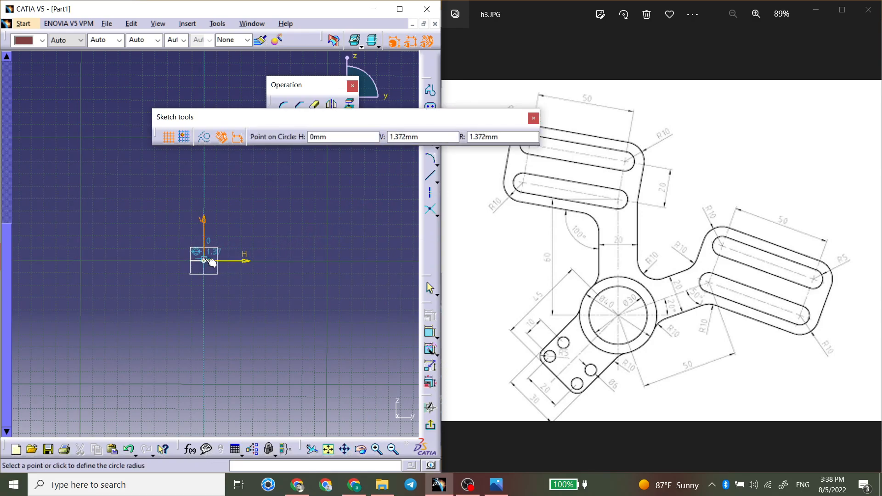
text(15)
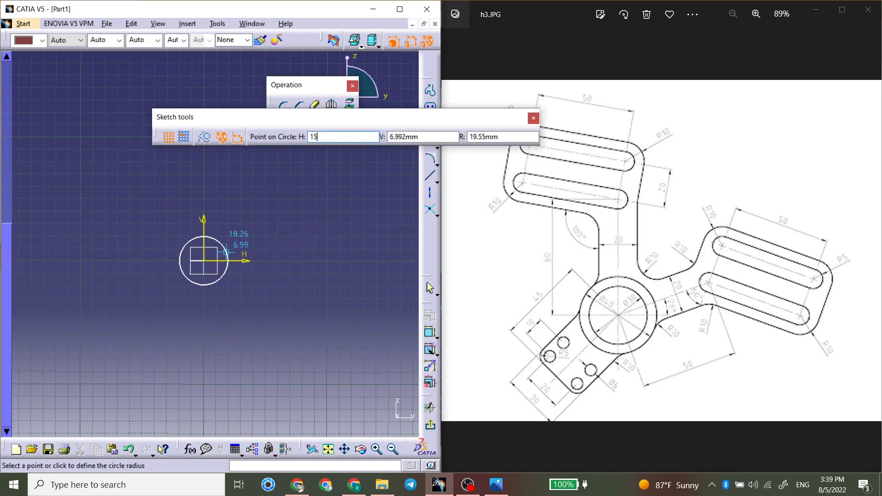
click(465, 136)
text(15)
key(Return)
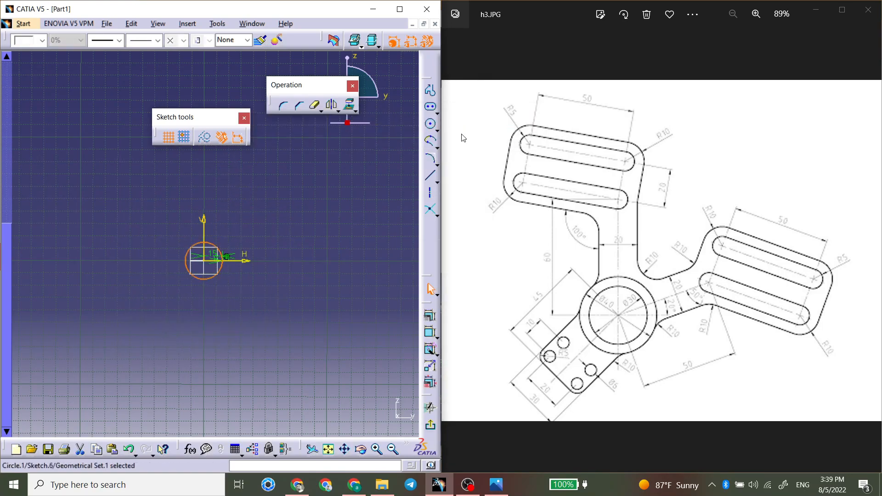
click(329, 248)
Step: Draw a concentric circle with a 20 mm radius at the sketch origin
click(430, 123)
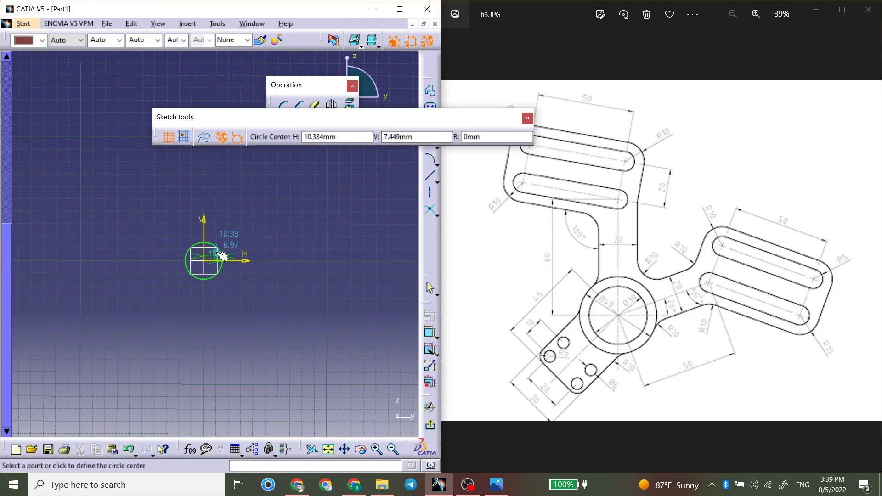
click(204, 261)
click(468, 137)
text(20)
key(Return)
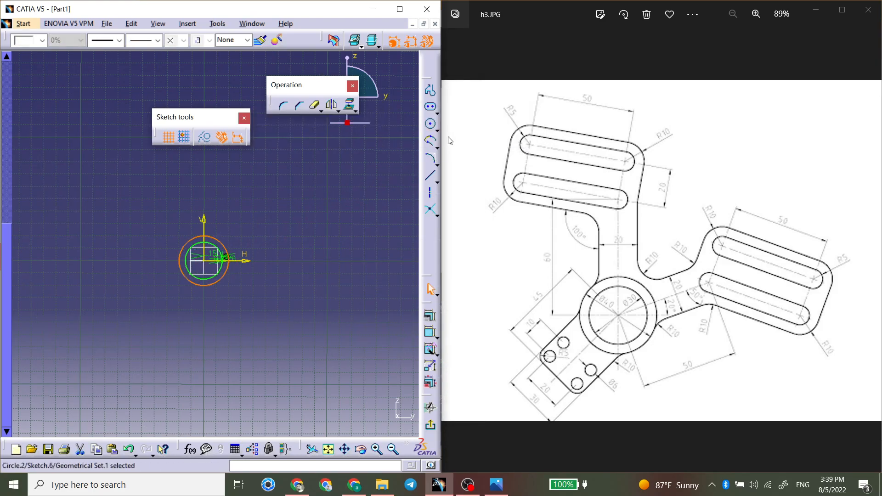
click(269, 241)
Step: Draw an inclined axis line from the origin outward for the lower slotted arm
mouse_move(268, 241)
middle_down()
mouse_move(274, 219)
mouse_move(286, 213)
middle_up()
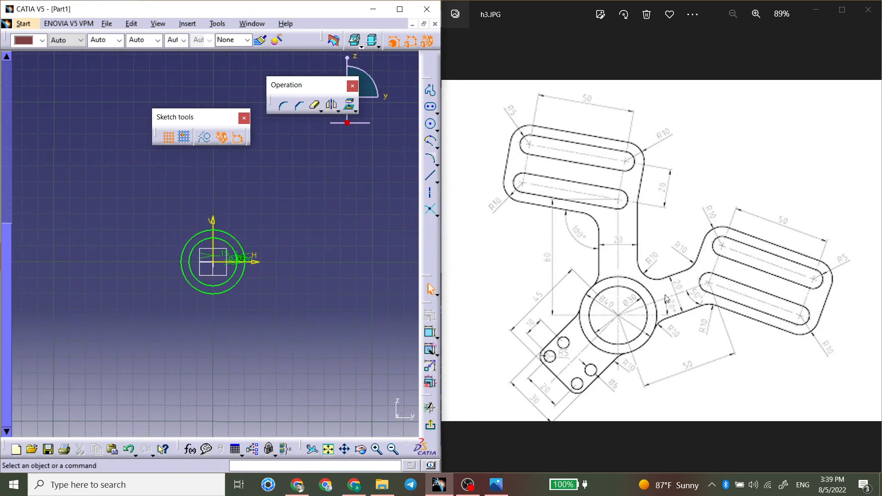
click(431, 193)
click(213, 262)
click(359, 226)
Step: Draw a vertical axis line upward from the origin for the upper slotted arm
click(431, 194)
click(431, 194)
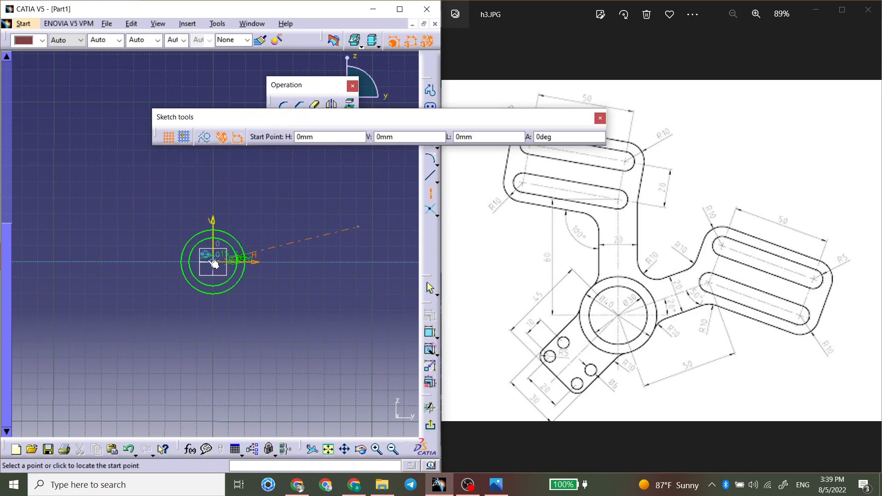
click(219, 265)
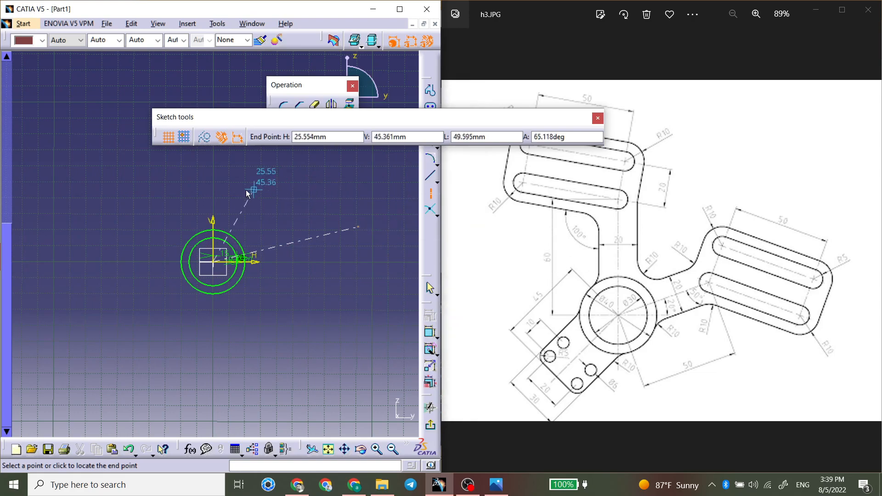
click(212, 161)
click(270, 174)
middle_drag(280, 196, 296, 214)
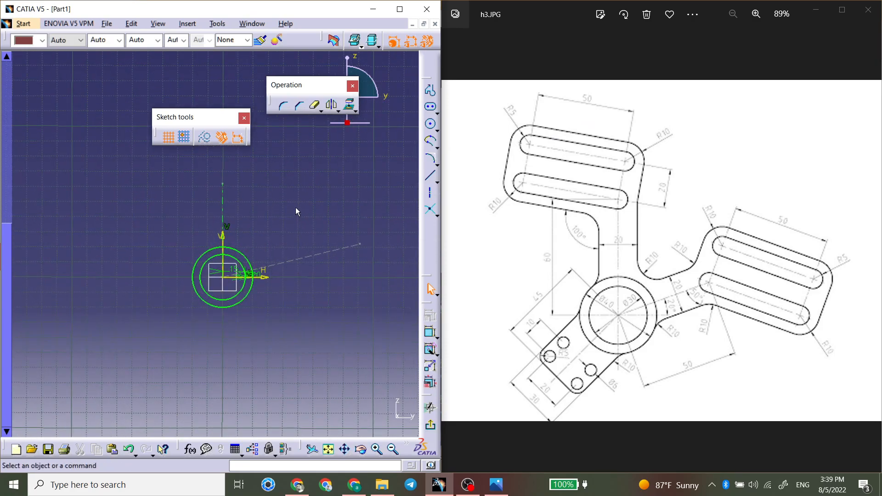
Step: Dimension the length of the vertical axis line above the origin and set it to 60 mm
click(431, 332)
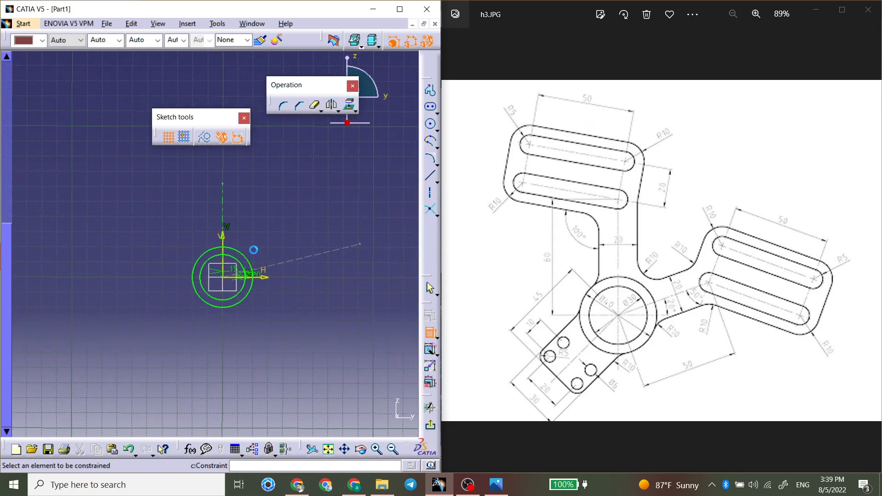
click(222, 205)
click(174, 205)
double_click(179, 207)
text(60mm)
key(Return)
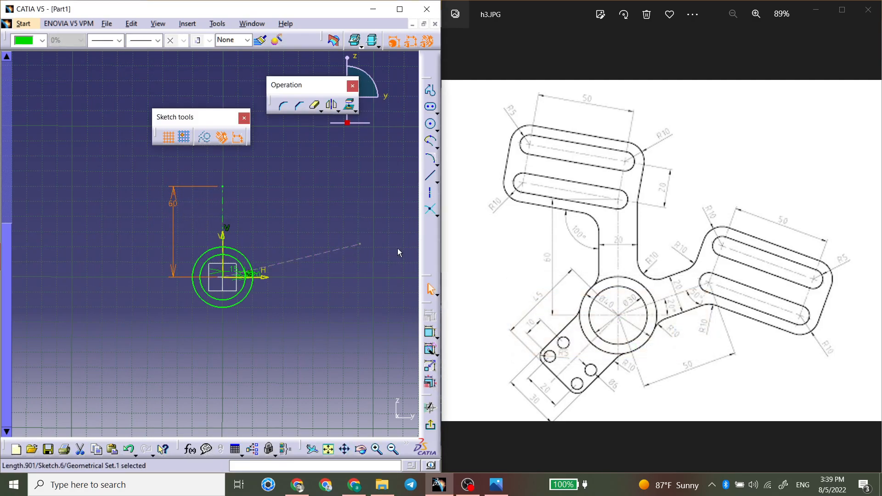
Step: Dimension the length of the inclined axis line from the origin and set it to 50 mm
click(430, 332)
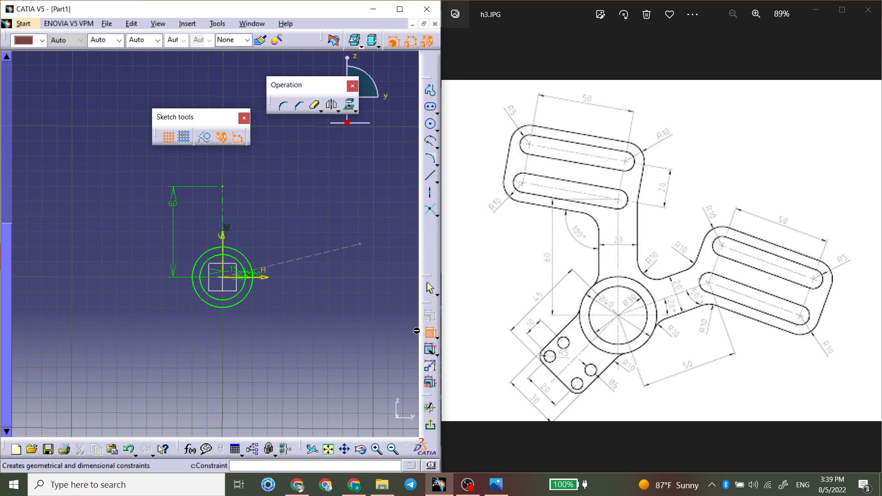
click(305, 258)
click(324, 315)
double_click(323, 311)
text(50)
key(Return)
click(325, 283)
Step: Constrain the angle between the inclined axis line and the horizontal sketch axis to 20°
middle_drag(337, 278, 288, 228)
click(283, 225)
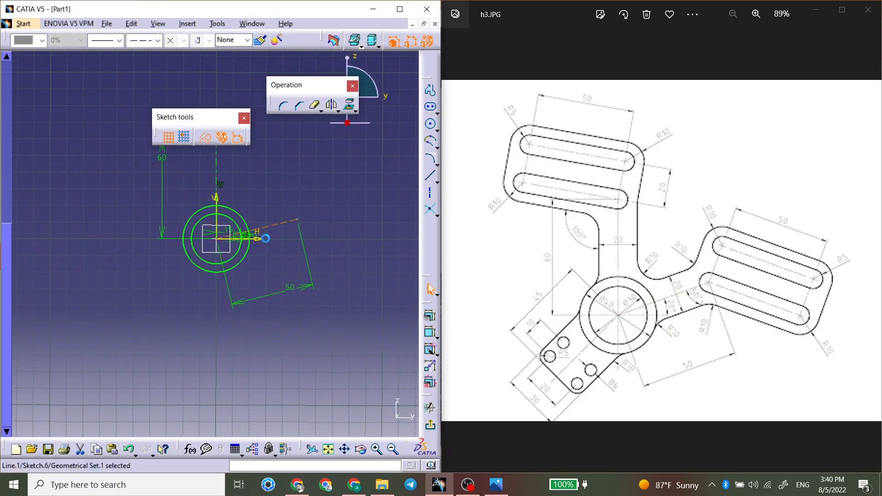
click(430, 332)
click(362, 228)
double_click(362, 226)
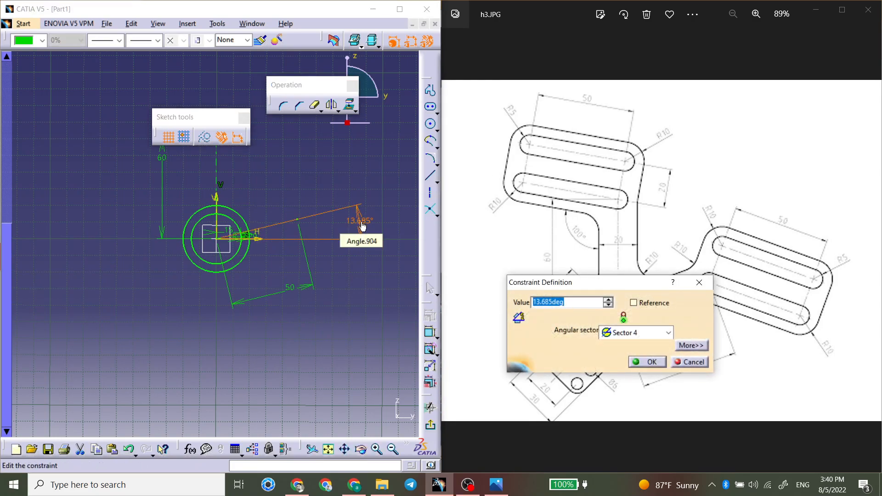
text(20)
key(Return)
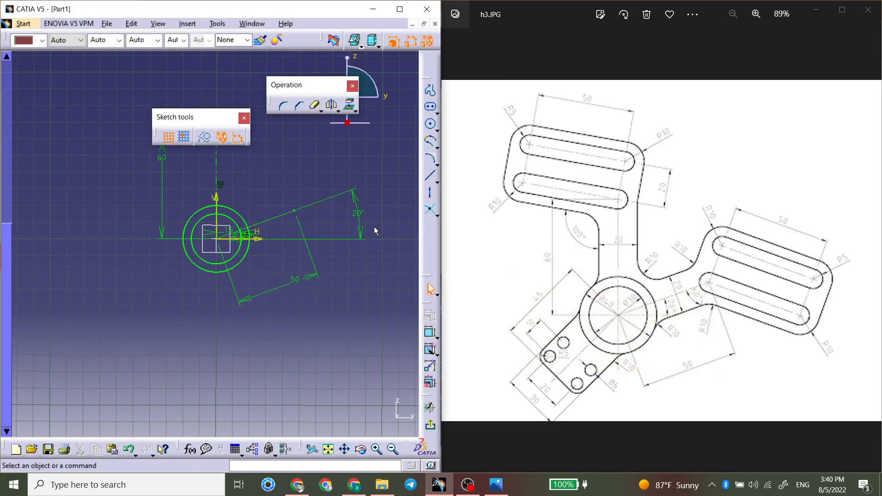
Step: Draw a third axis line about 40 mm long from the origin diagonally down and to the left for the plate with the holes
middle_drag(255, 224, 291, 197)
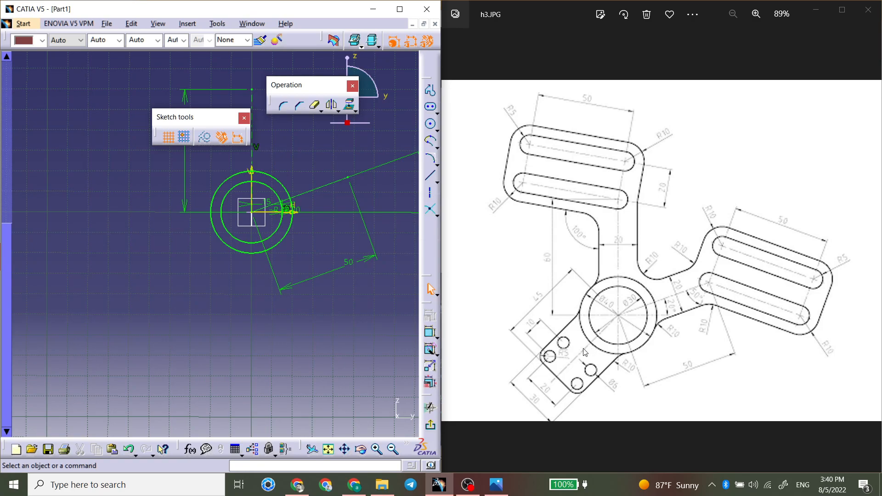
middle_drag(308, 299, 331, 299)
click(432, 193)
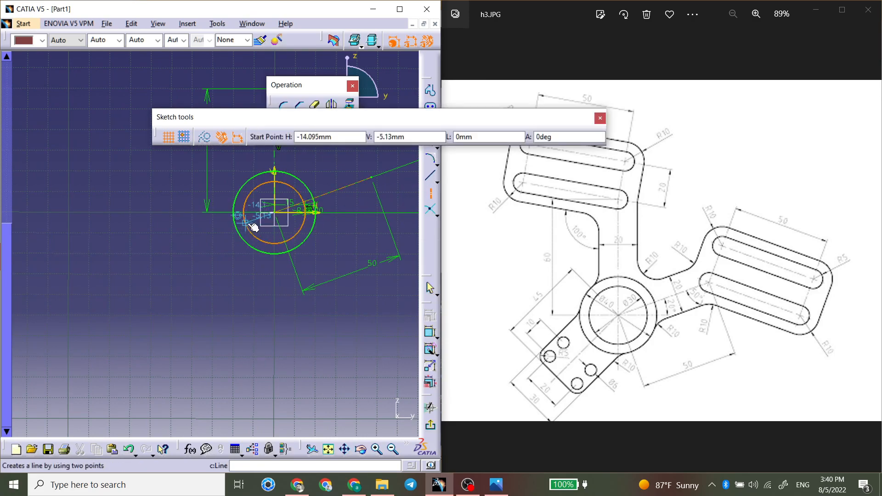
click(274, 212)
click(218, 273)
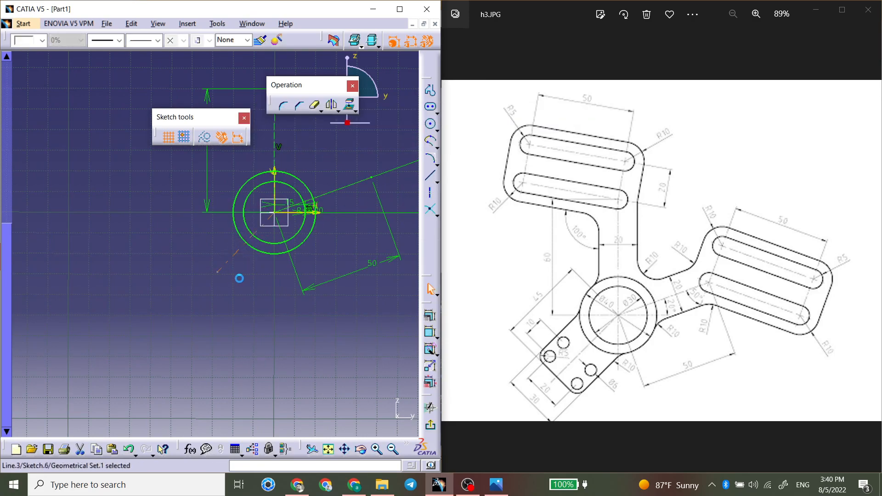
Step: Constrain the angle between the lower-left diagonal axis line and the horizontal sketch axis to 45°
click(236, 252)
click(285, 212)
click(183, 227)
double_click(182, 226)
text(45)
key(Return)
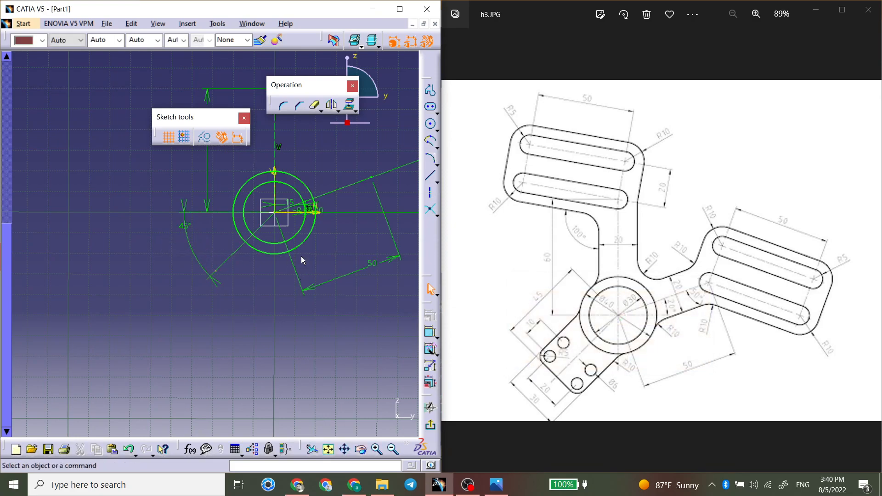
Step: Dimension the length of the lower-left diagonal axis line and set it to 45 mm
click(430, 332)
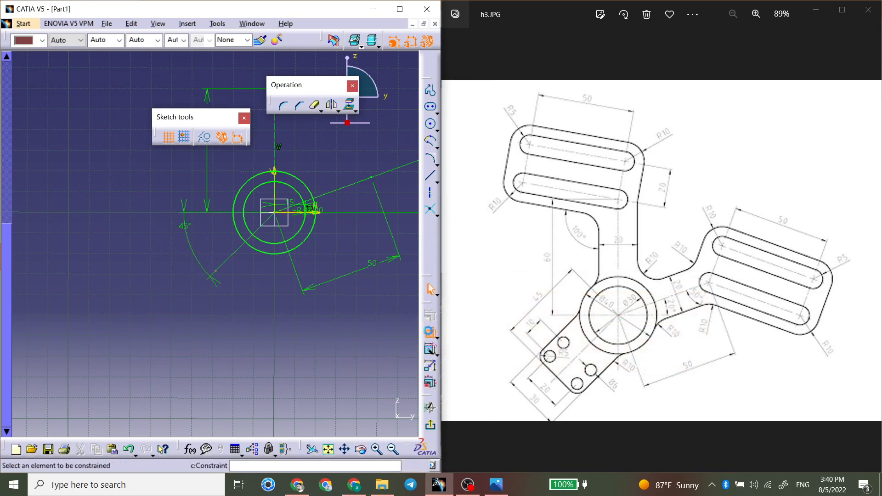
click(223, 264)
click(166, 188)
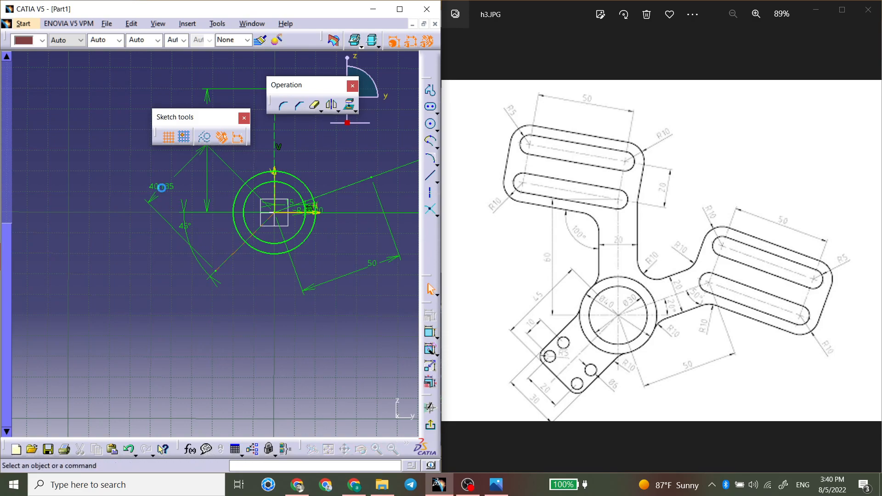
double_click(168, 188)
text(45)
key(Return)
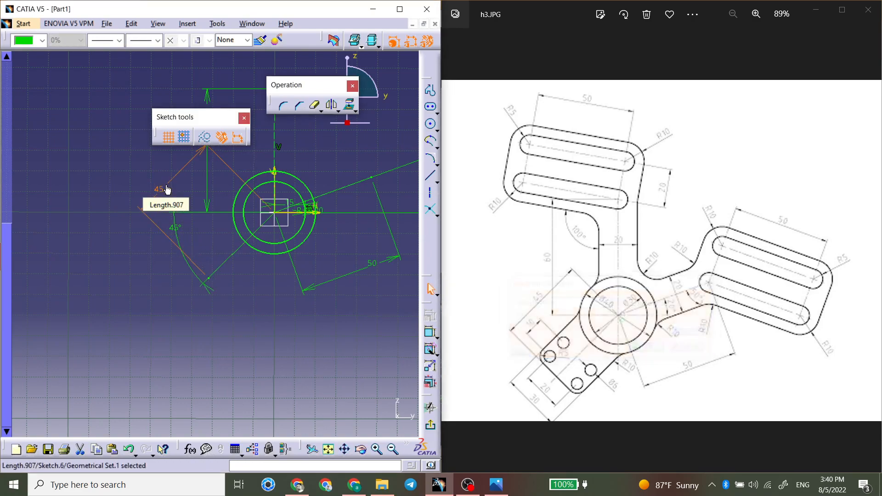
Step: Draw an elongated hole with a radius of about 5 mm from the end of the 20° axis line, sloping down and outward
middle_drag(246, 186, 141, 205)
click(247, 189)
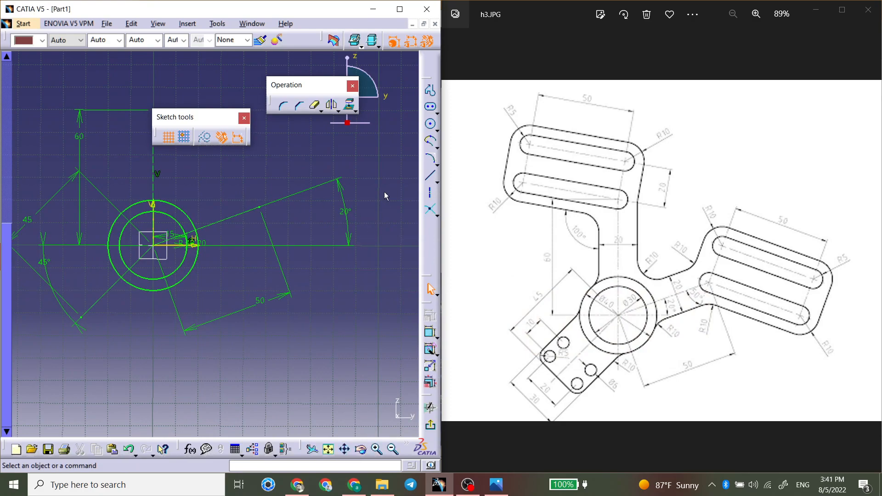
click(430, 106)
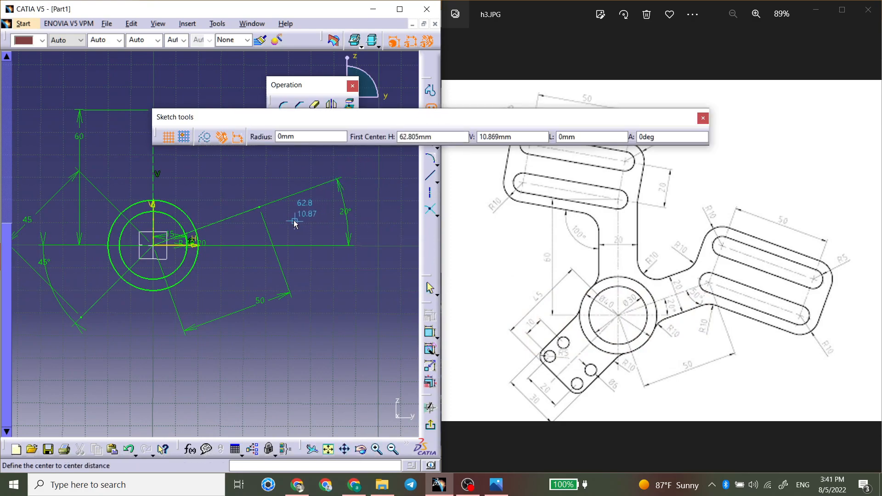
click(258, 210)
click(325, 227)
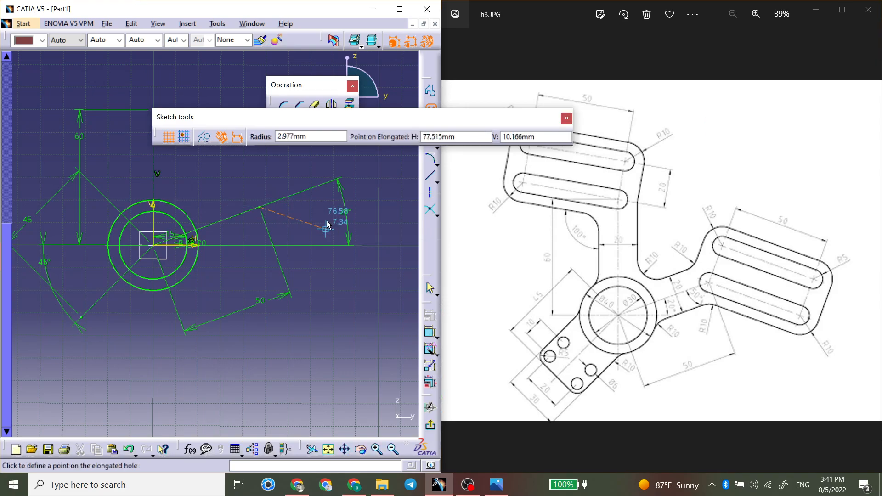
click(329, 217)
click(299, 199)
Step: Set the elongated hole's end radius to 10 mm
mouse_move(299, 199)
middle_down()
mouse_move(256, 234)
mouse_move(324, 178)
mouse_move(306, 186)
mouse_move(301, 203)
middle_up()
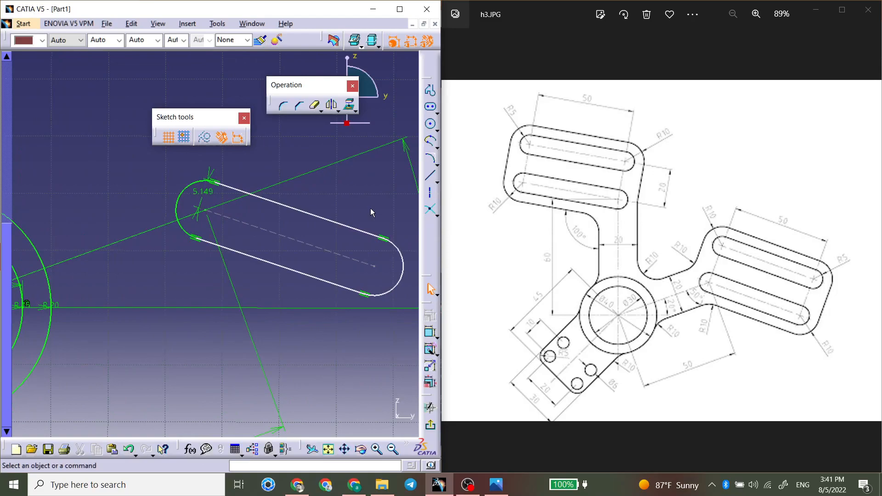
double_click(201, 194)
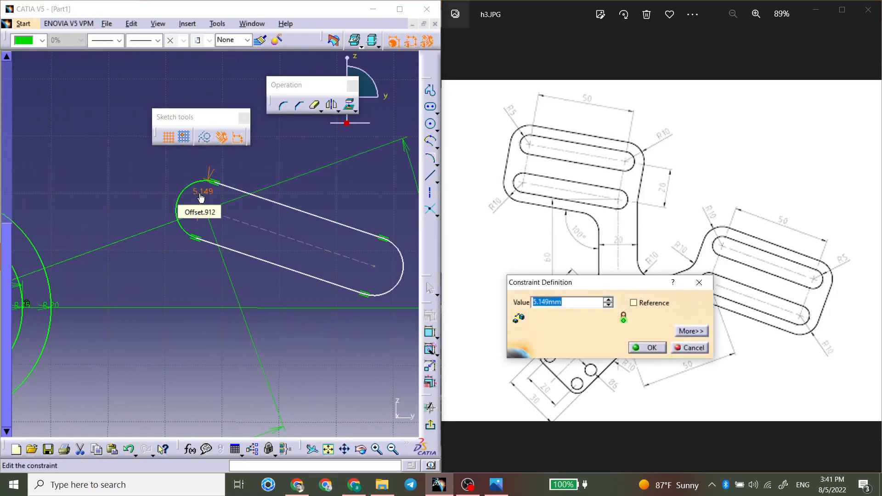
text(10)
key(Return)
Step: Set the elongated hole's end radius to 5 mm
mouse_move(227, 184)
middle_down()
mouse_move(248, 203)
mouse_move(247, 258)
middle_up()
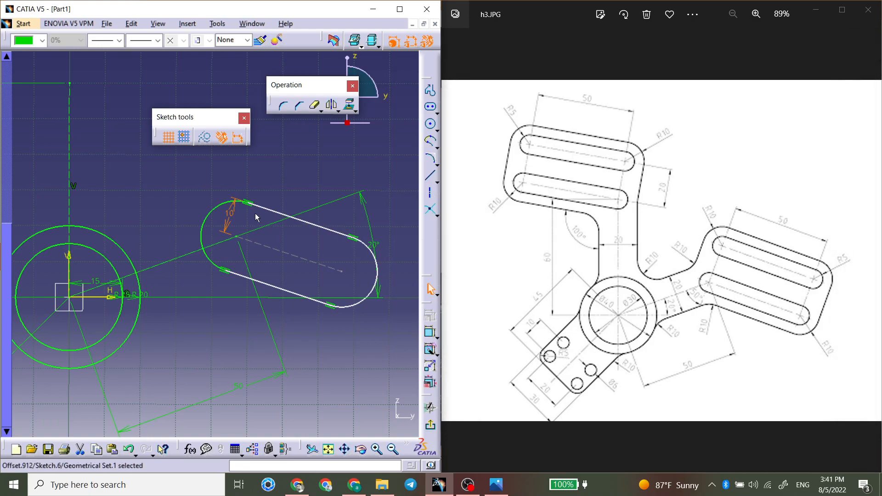
double_click(230, 223)
text(5)
key(Return)
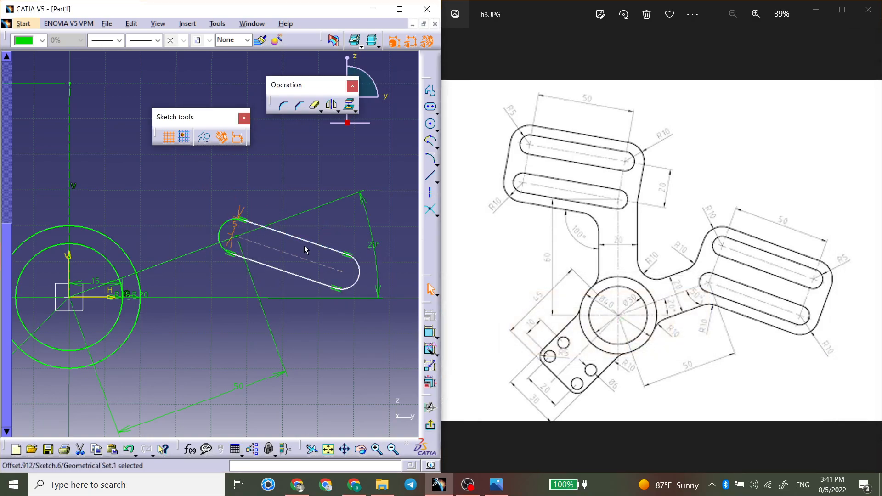
Step: Dimension the elongated hole's centre-to-centre distance and set it to 50 mm
click(341, 271)
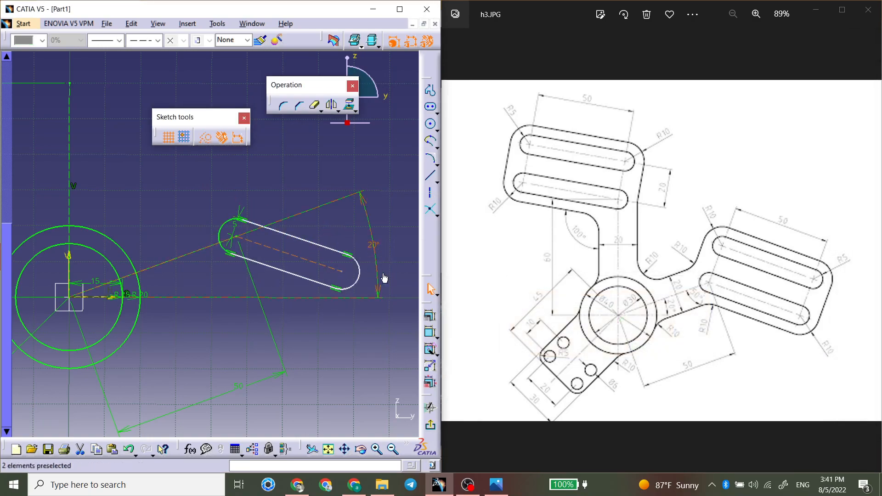
click(430, 333)
click(360, 160)
double_click(363, 163)
text(50)
key(Return)
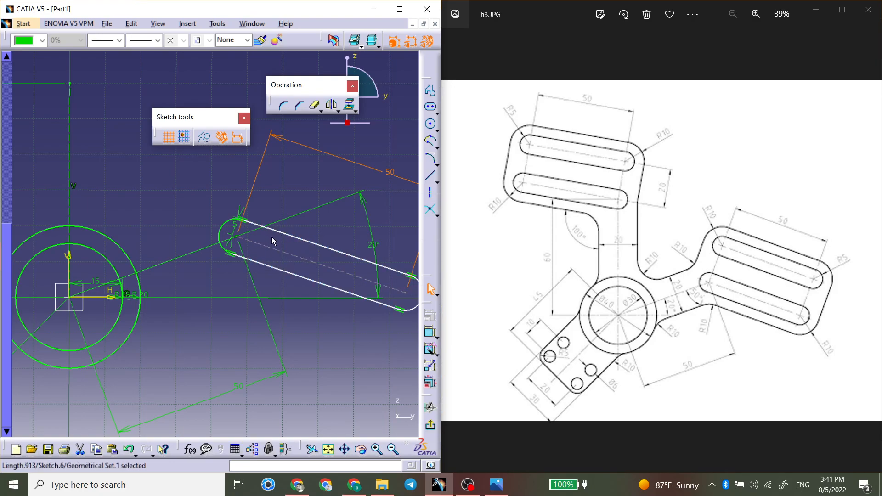
Step: Draw a short axis line from the elongated hole's inner centre point downward, roughly square to its centreline
click(430, 192)
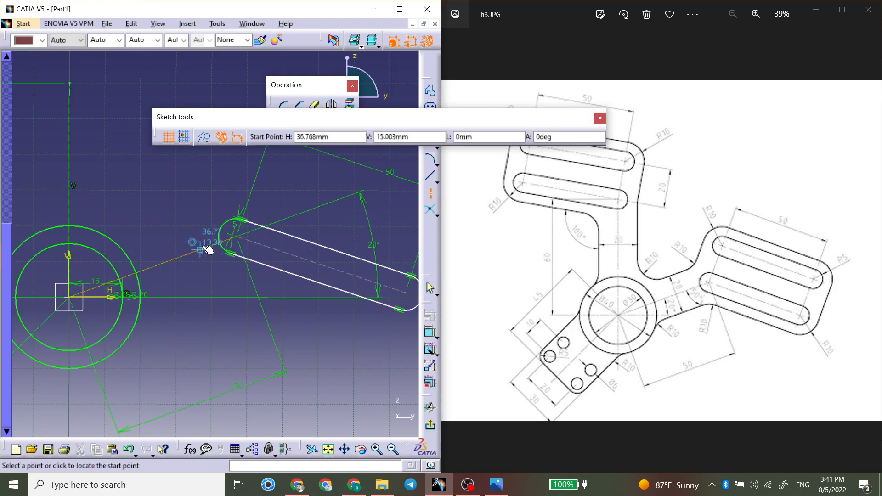
click(237, 237)
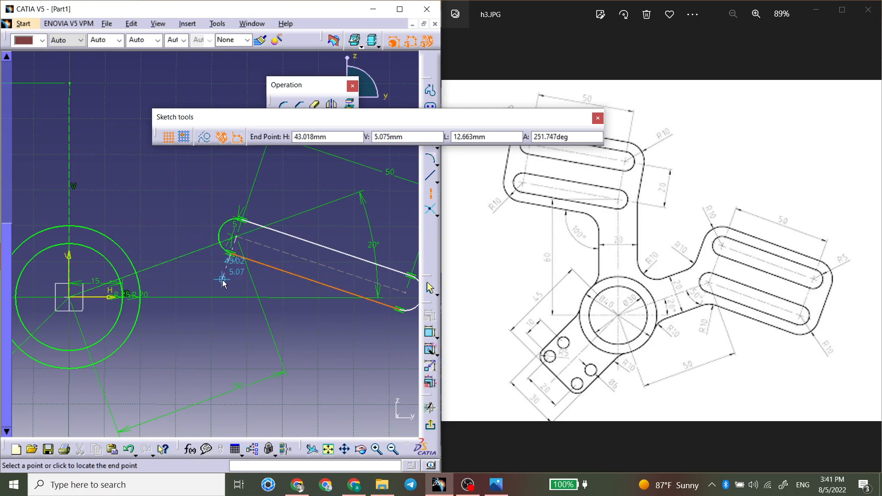
click(211, 283)
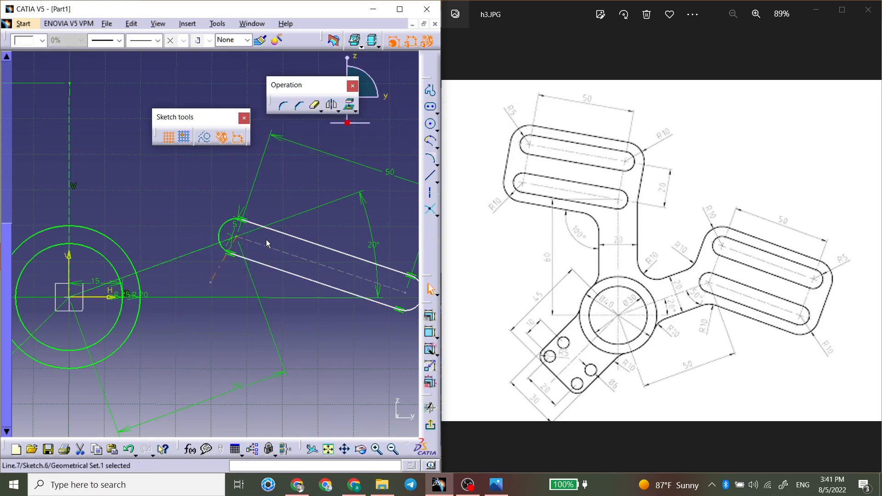
Step: Constrain the short axis line to be perpendicular to the elongated hole's centreline
click(273, 249)
click(269, 449)
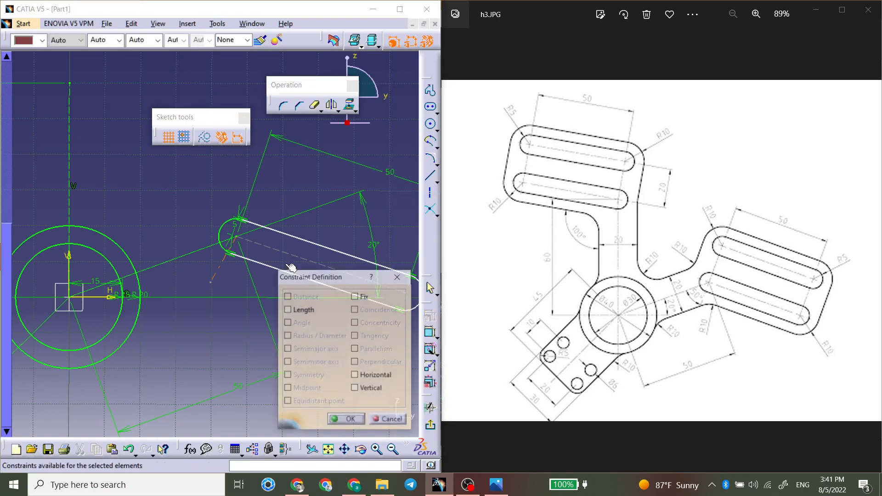
click(398, 276)
ctrl+click(373, 286)
click(269, 449)
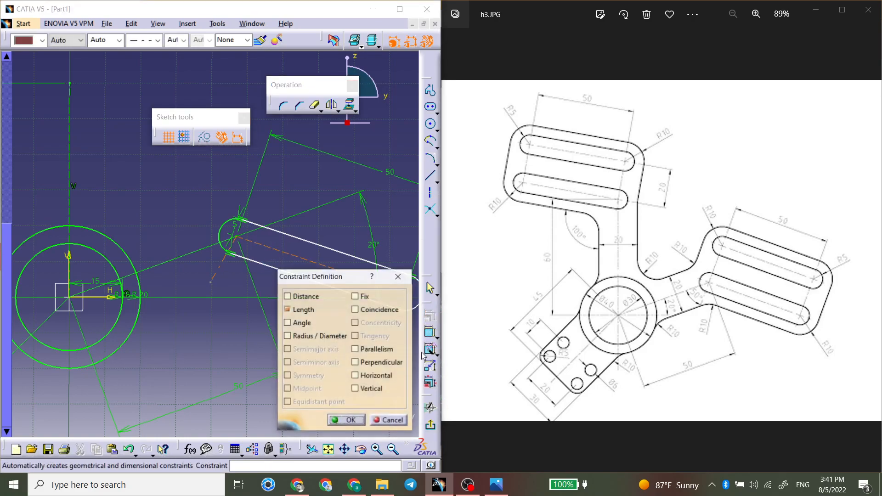
click(379, 361)
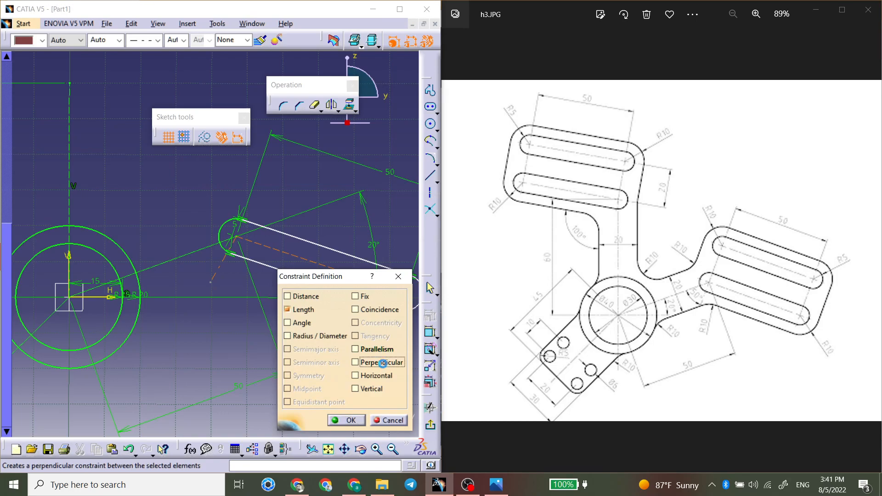
click(349, 424)
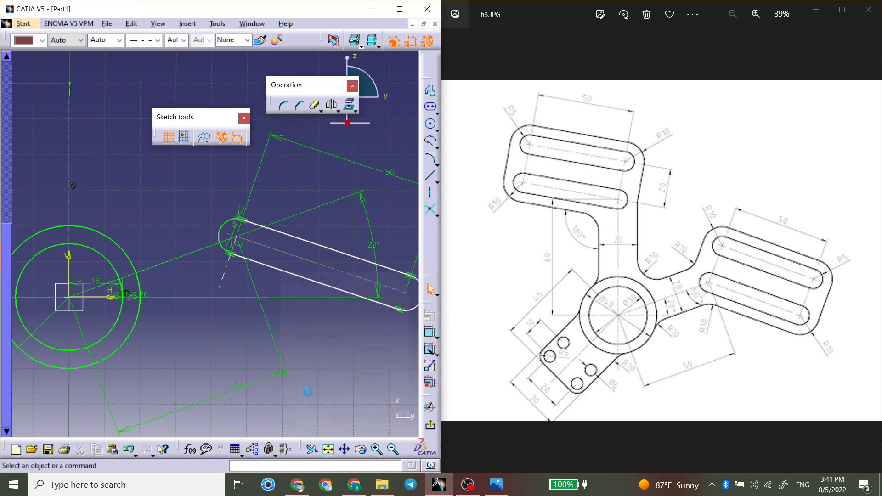
Step: Constrain the angle between the short perpendicular axis line and the 20° inclined axis line to 50°
click(431, 332)
click(226, 268)
click(198, 253)
click(173, 355)
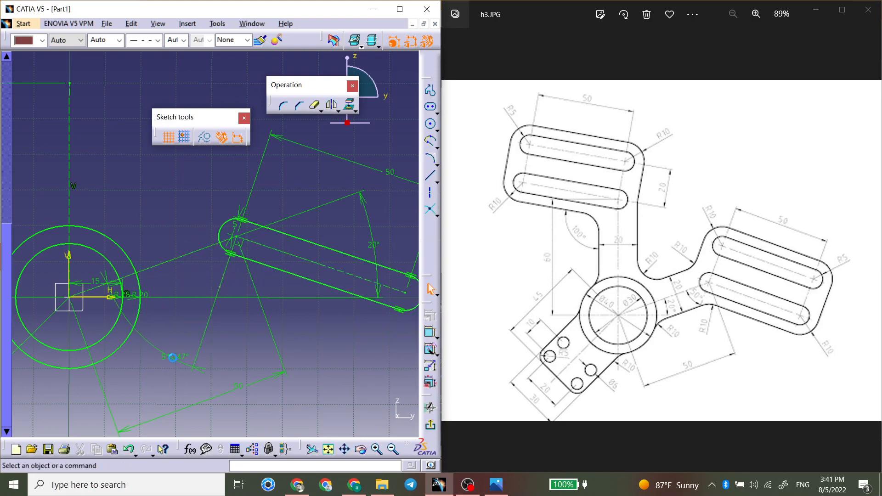
double_click(172, 354)
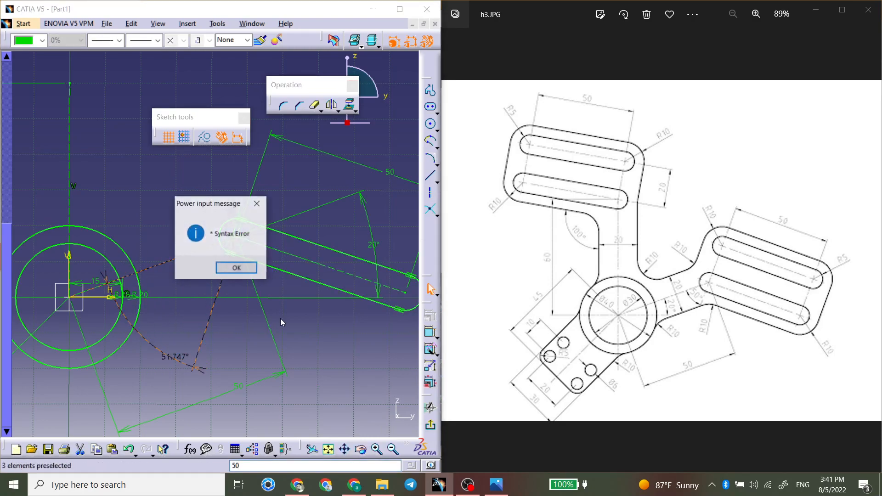
click(237, 270)
double_click(175, 357)
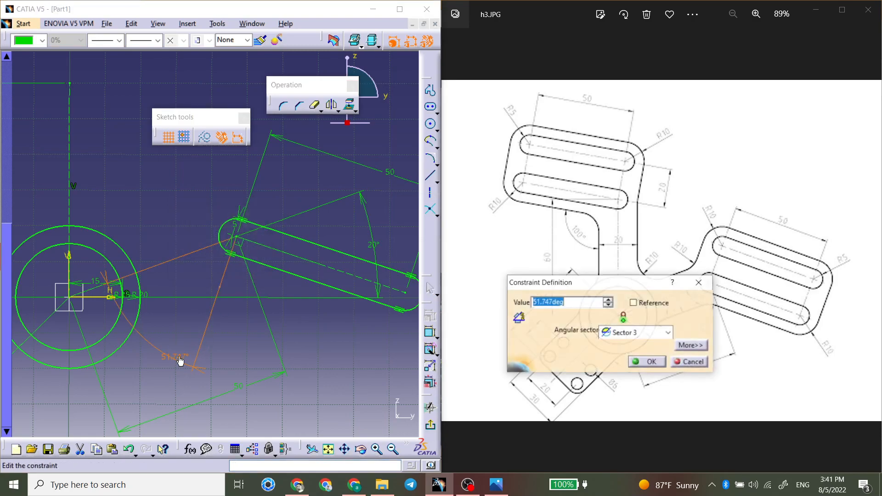
text(50)
key(Return)
click(306, 333)
Step: Translate one duplicate of the elongated hole and its centreline 20 mm upward along the short perpendicular axis, starting from the inner centre point
mouse_move(367, 325)
middle_down()
mouse_move(263, 327)
mouse_move(298, 316)
middle_up()
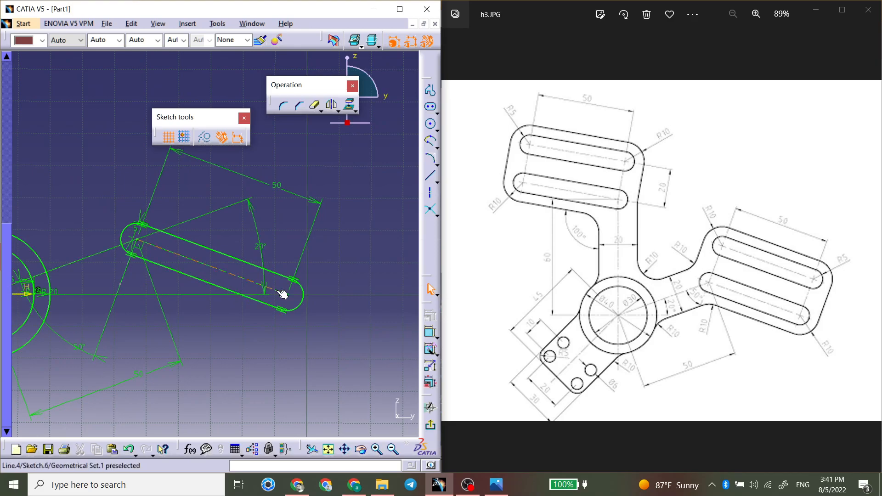
click(343, 239)
drag(354, 179, 107, 322)
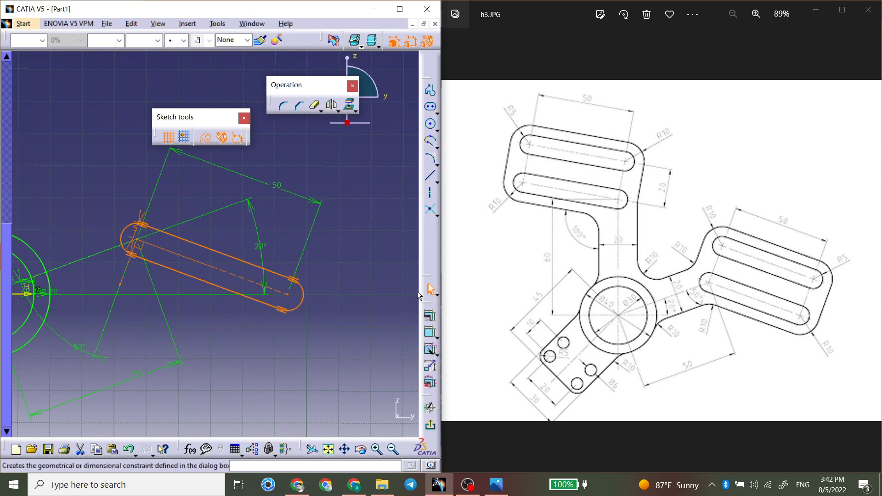
click(338, 111)
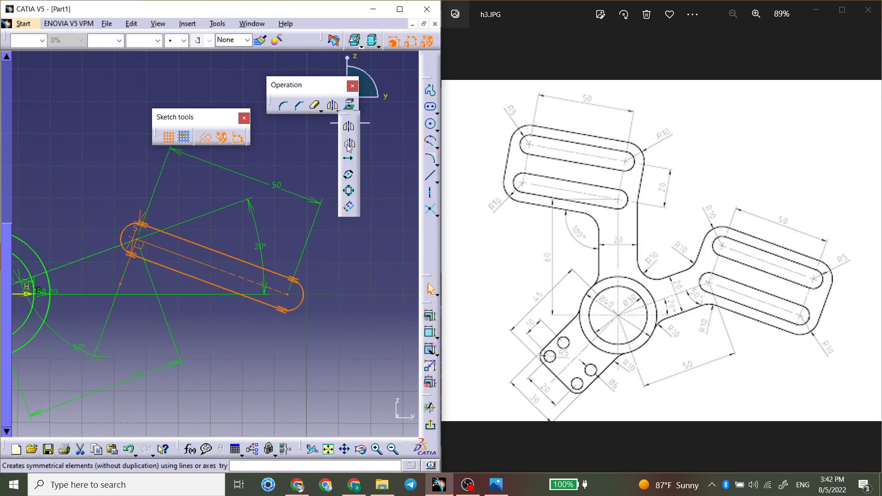
click(350, 162)
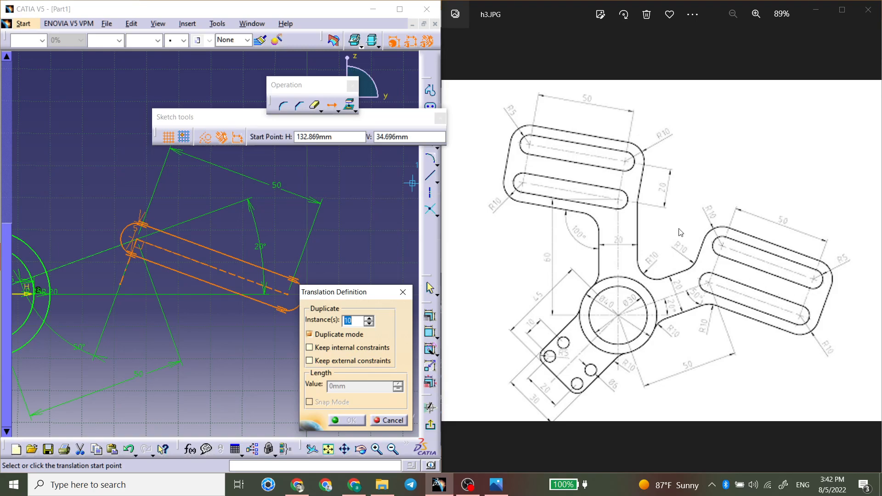
click(134, 239)
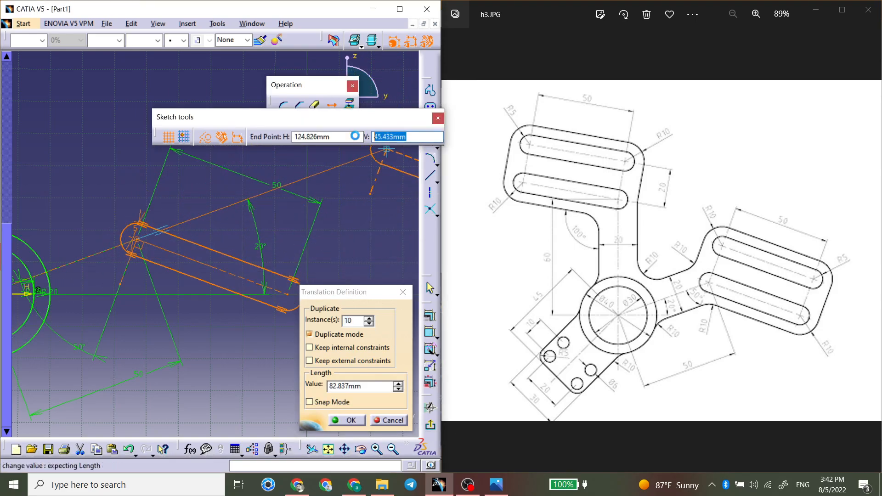
click(324, 318)
text(1)
drag(380, 386, 324, 387)
text(20)
key(Return)
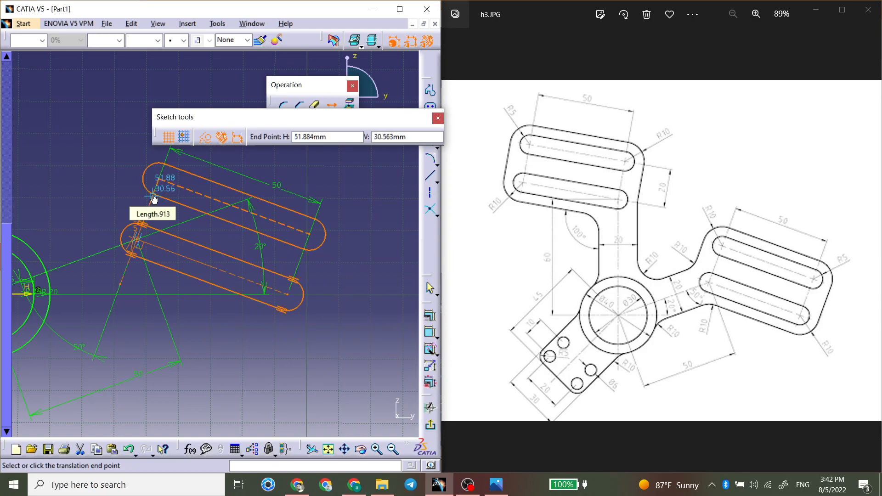
click(153, 200)
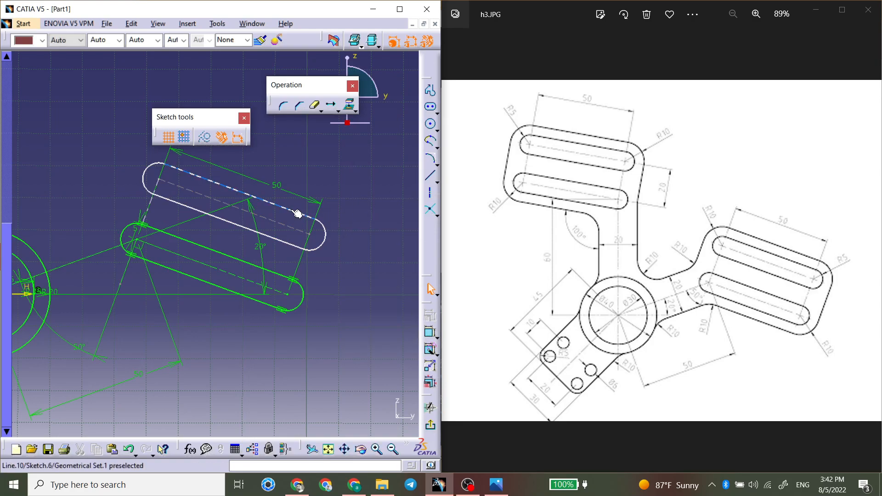
Step: Try to constrain the outer end arc of the copied elongated hole, and undo the attempt
click(432, 336)
click(325, 229)
right_click(348, 219)
click(368, 272)
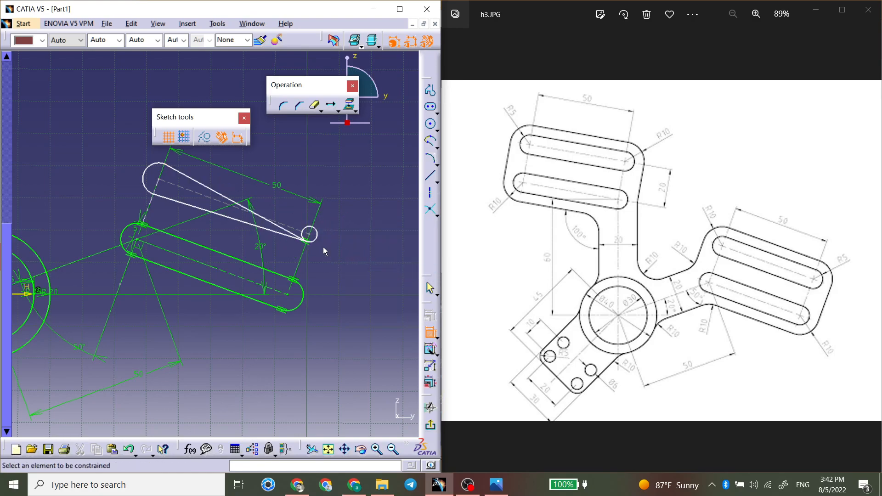
click(430, 332)
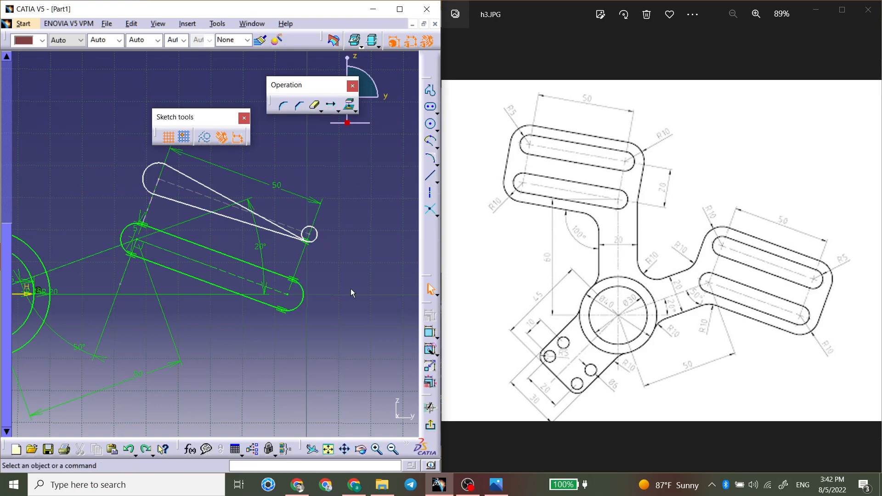
key(ctrl+z)
Step: Auto-constrain both elongated holes, using the original hole's inner centre point as the reference element
drag(371, 133, 108, 331)
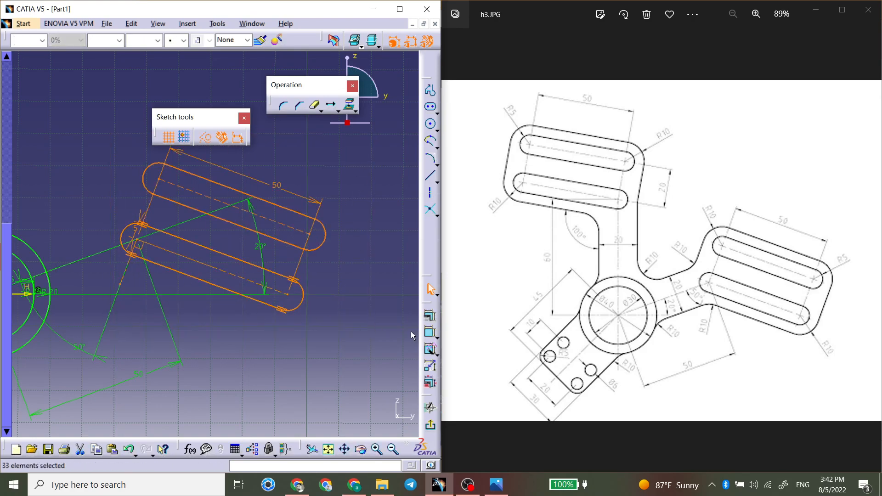
click(431, 350)
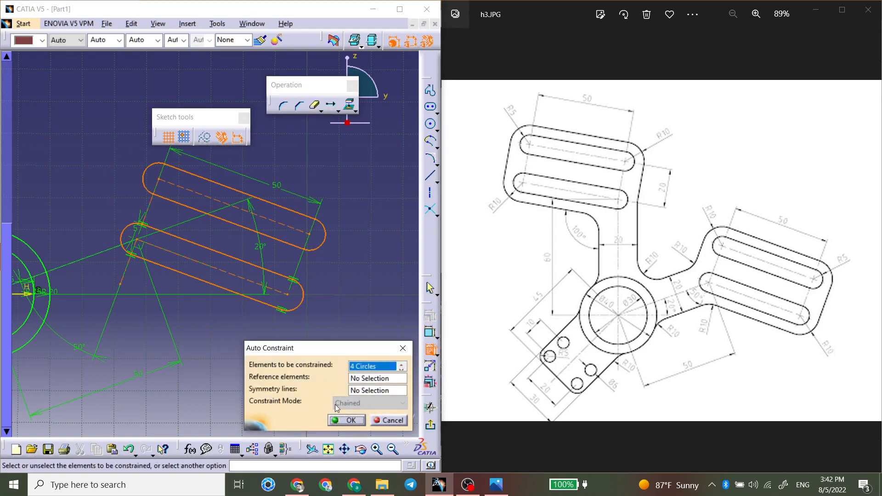
click(366, 379)
click(137, 239)
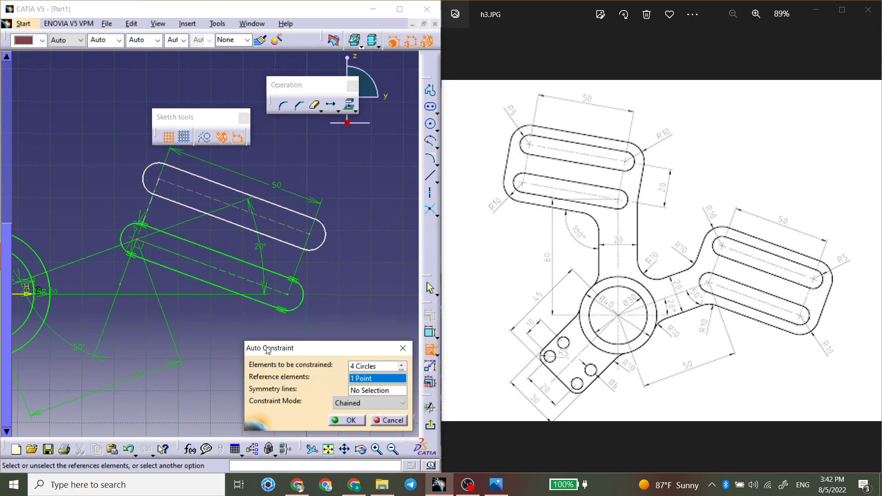
click(358, 421)
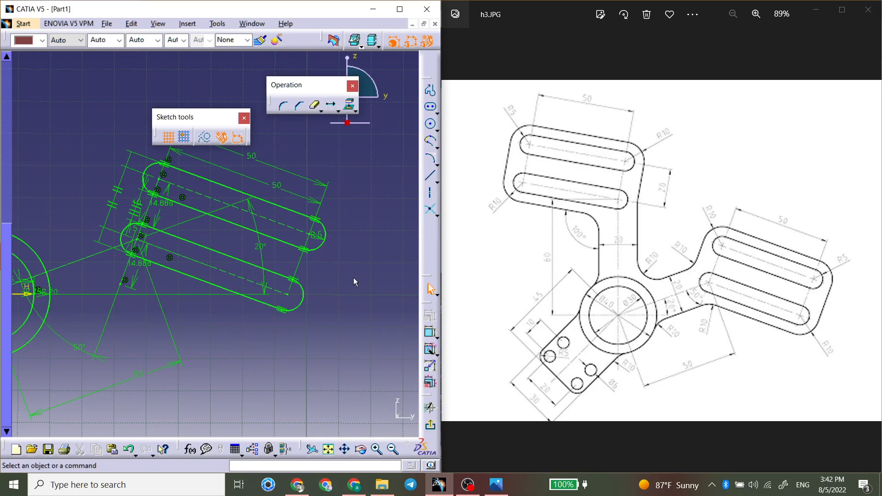
Step: Draw an oriented rectangle about 45 mm high around both elongated holes, roughly aligned with their slope
mouse_move(359, 291)
middle_down()
mouse_move(333, 279)
mouse_move(335, 313)
middle_up()
click(436, 114)
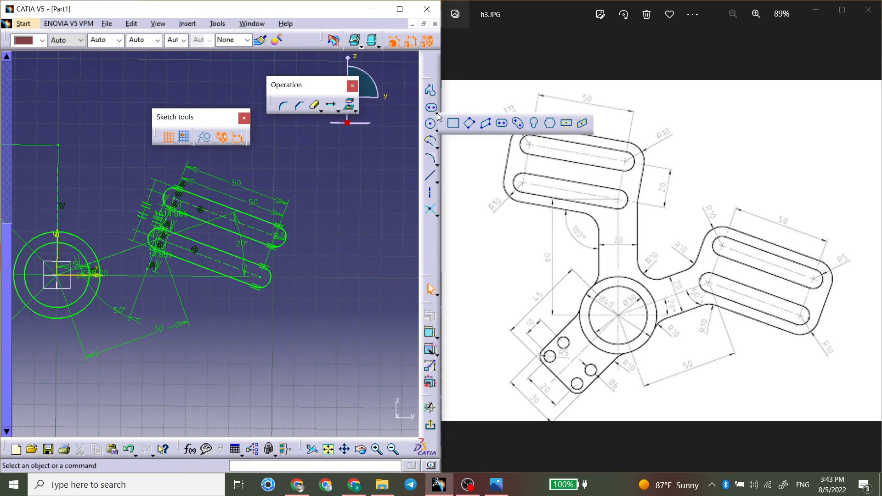
click(470, 127)
click(164, 171)
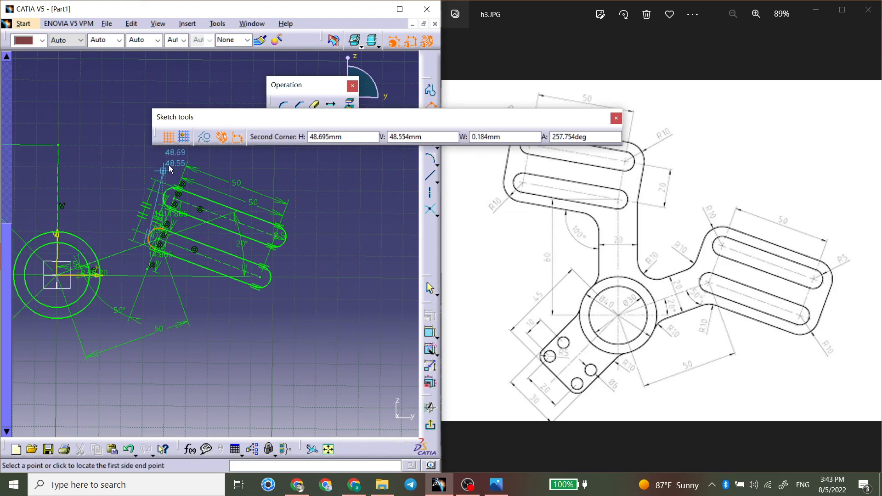
click(313, 226)
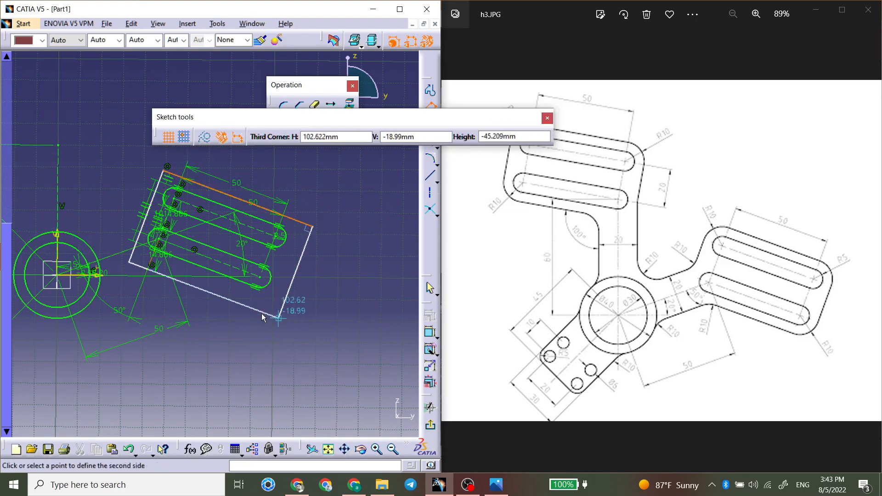
click(278, 317)
Step: Constrain the rectangle's lower edge to be parallel to the lower straight side of the original elongated hole
click(249, 306)
ctrl+click(242, 284)
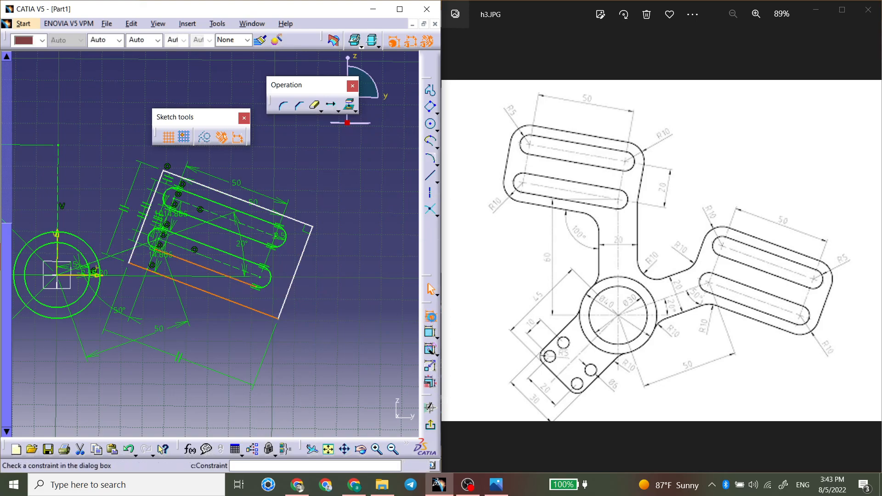
click(431, 316)
click(382, 350)
click(347, 420)
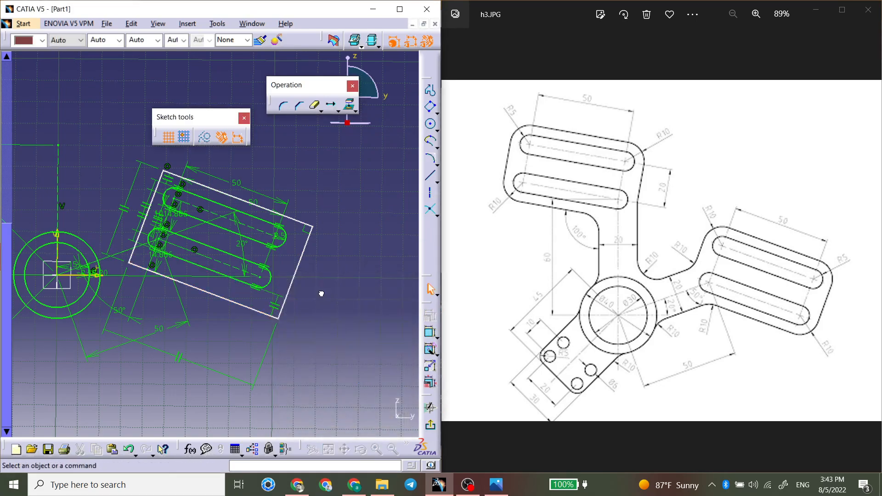
Step: Round all four corners of the oriented rectangle with a 10 mm radius
middle_drag(309, 270, 308, 248)
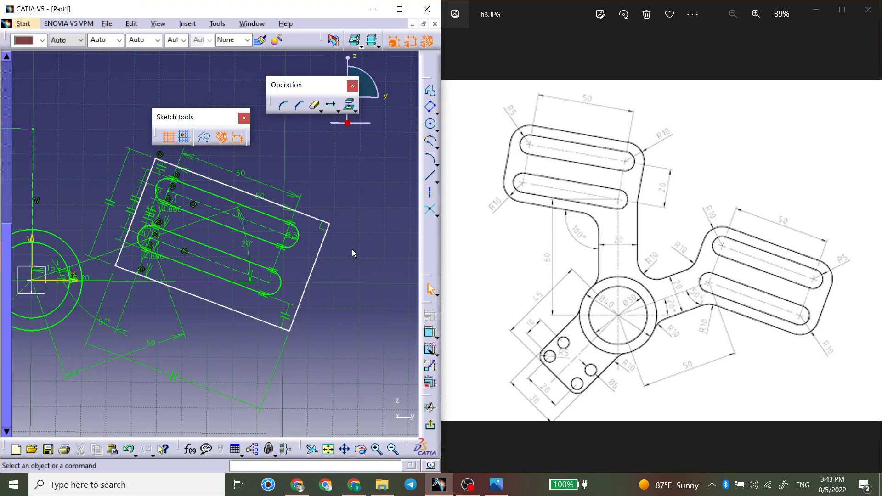
middle_drag(307, 236, 269, 244)
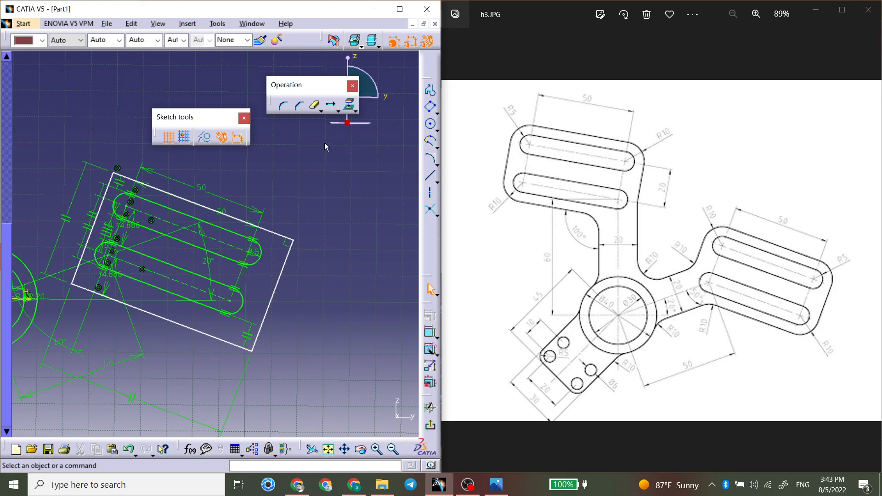
middle_drag(320, 211, 321, 213)
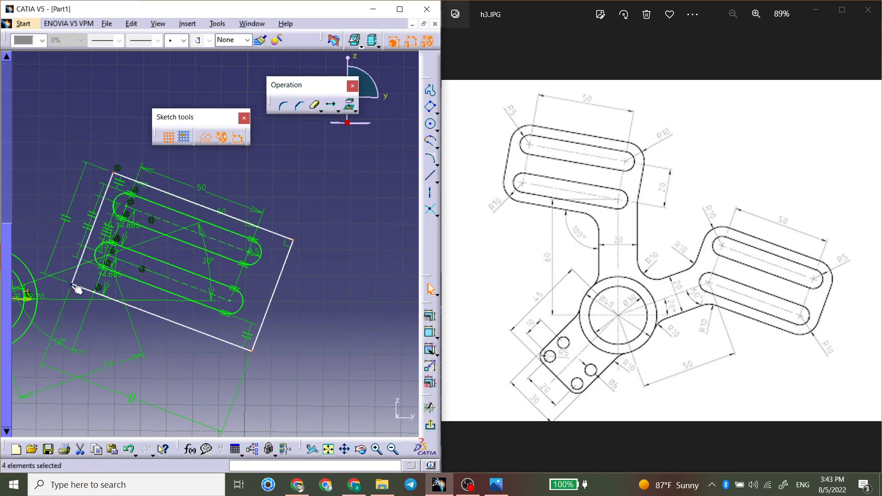
click(289, 112)
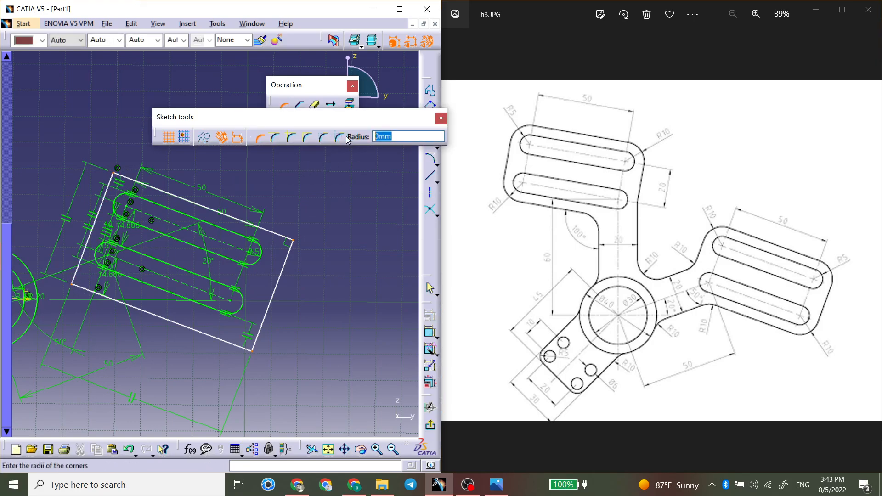
key(Return)
middle_drag(290, 243, 303, 224)
click(297, 228)
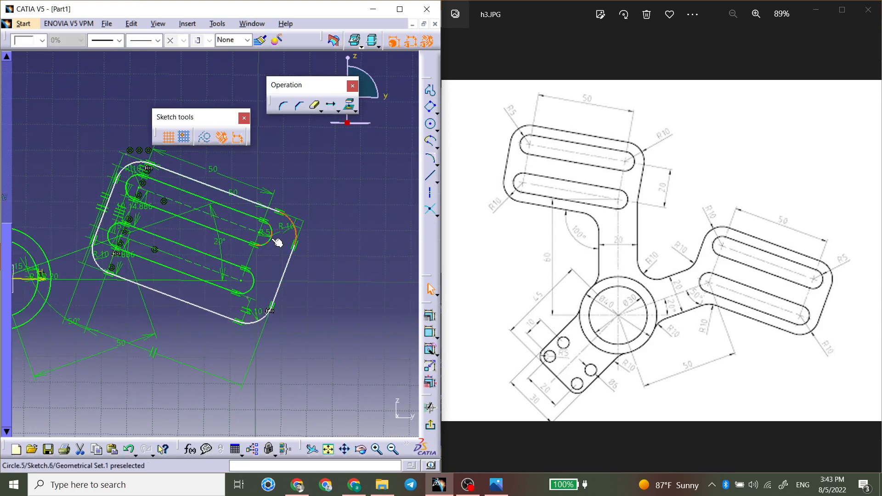
Step: Try to make the rectangle's two outer corner arcs concentric with the neighbouring outer end arcs of the elongated holes
click(298, 235)
click(430, 317)
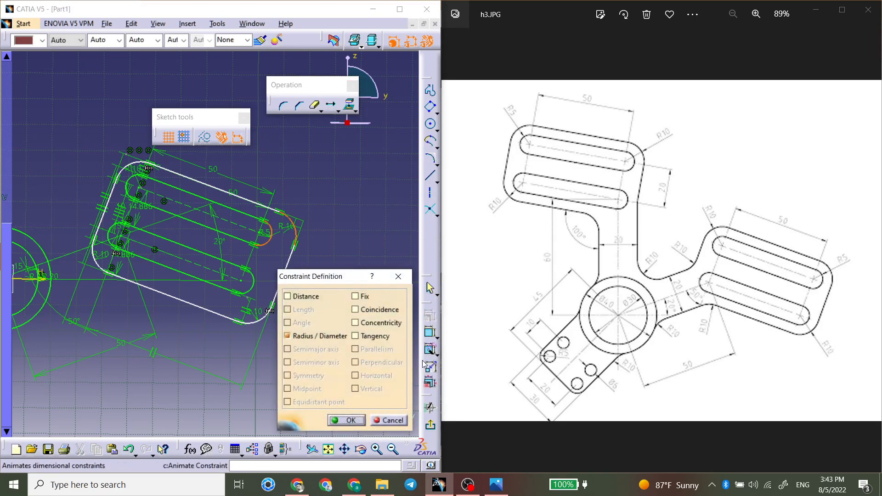
click(388, 324)
key(Return)
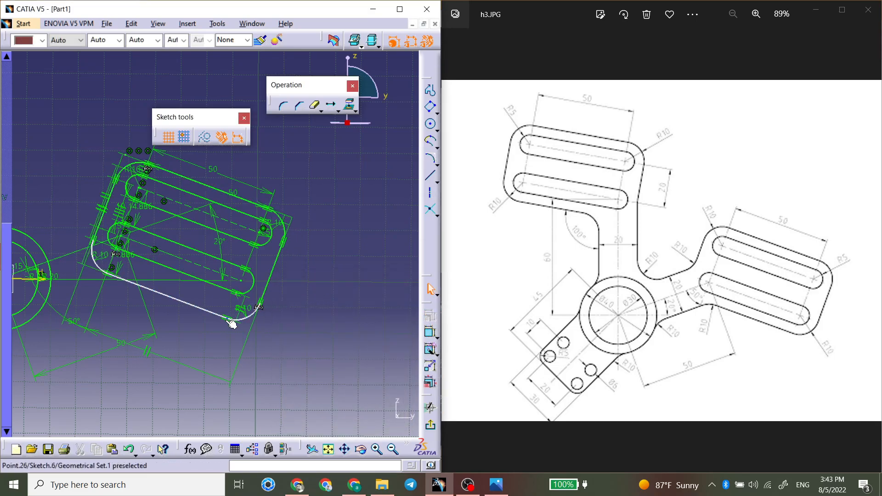
click(251, 324)
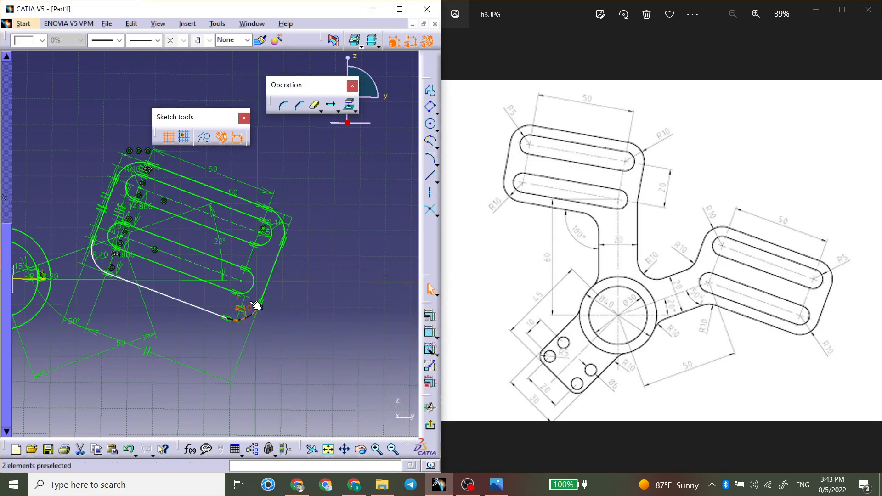
click(428, 317)
click(389, 323)
key(Return)
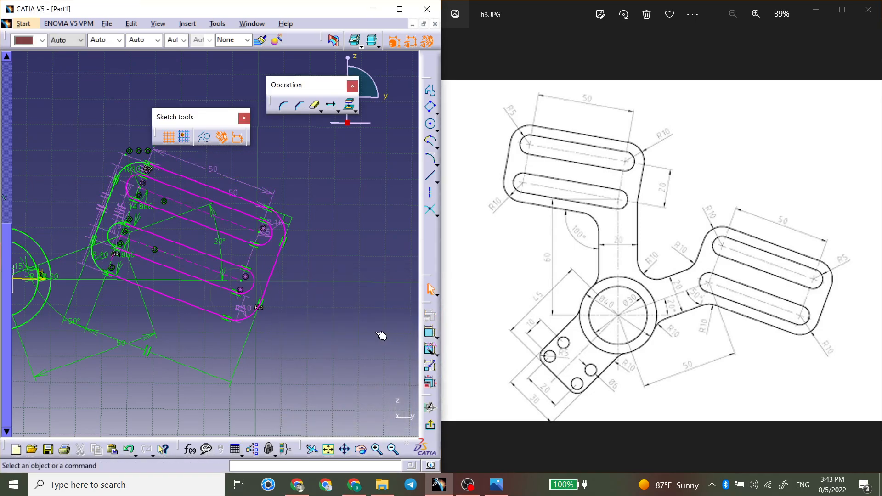
Step: Try deleting the parallelism constraint beside the rectangle's inner edge, and undo the recent constraint changes
mouse_move(296, 325)
middle_down()
mouse_move(242, 309)
mouse_move(139, 253)
mouse_move(186, 283)
middle_up()
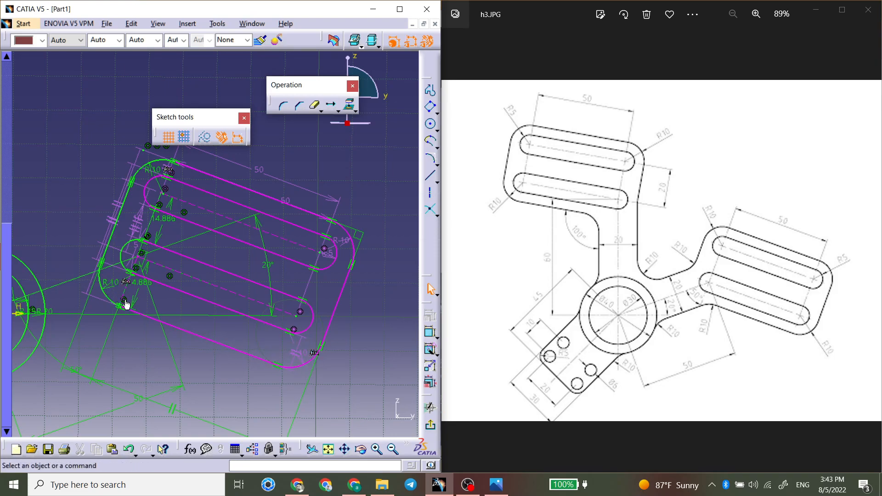
click(97, 296)
key(Delete)
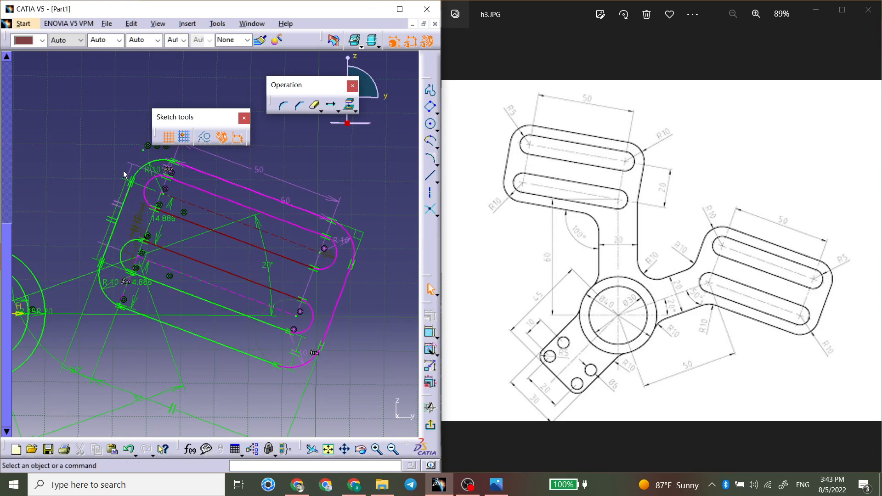
click(245, 256)
key(ctrl+z)
Step: Move the rounded rectangle above and clear of the elongated holes and remove its parallelism constraint with the lower hole
mouse_move(354, 330)
mouse_down()
mouse_move(386, 193)
mouse_move(379, 170)
mouse_move(376, 177)
mouse_up()
mouse_move(377, 177)
middle_down()
mouse_move(213, 292)
mouse_move(204, 318)
middle_up()
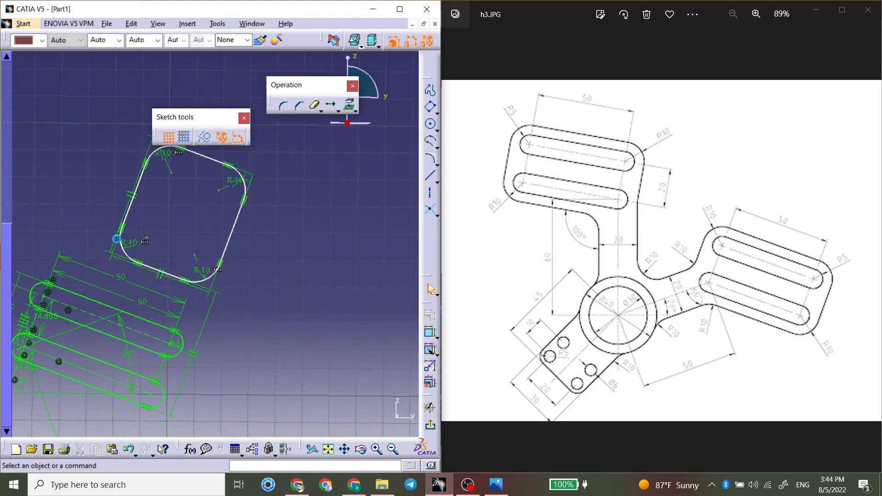
click(204, 332)
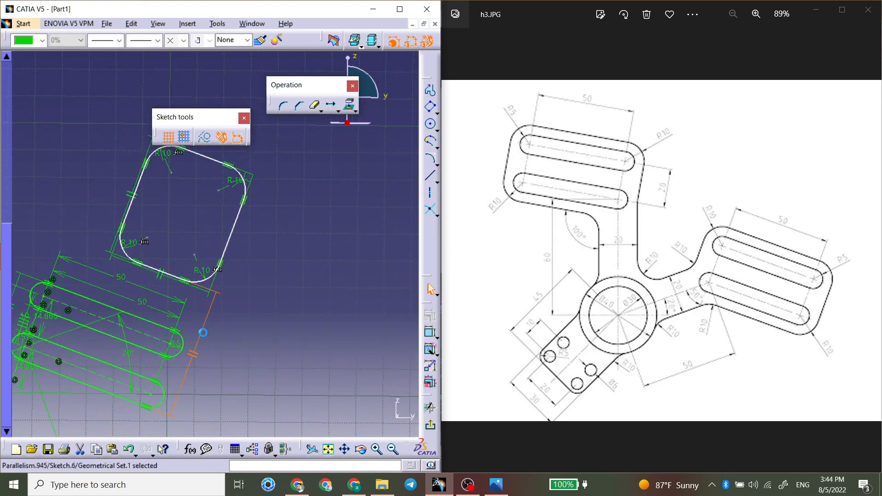
Step: Place the parallelism symbol of the rectangle's short sides inside the outline and stretch the rectangle wider at its outer side
click(162, 277)
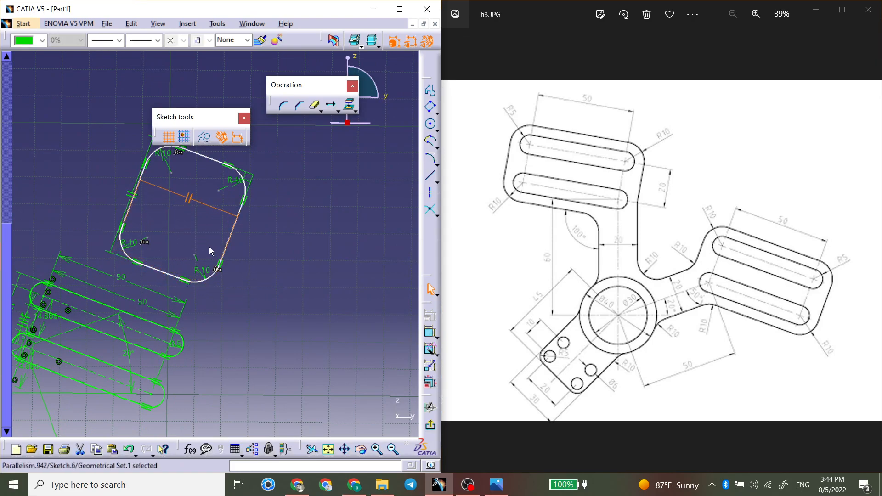
middle_drag(203, 258, 243, 258)
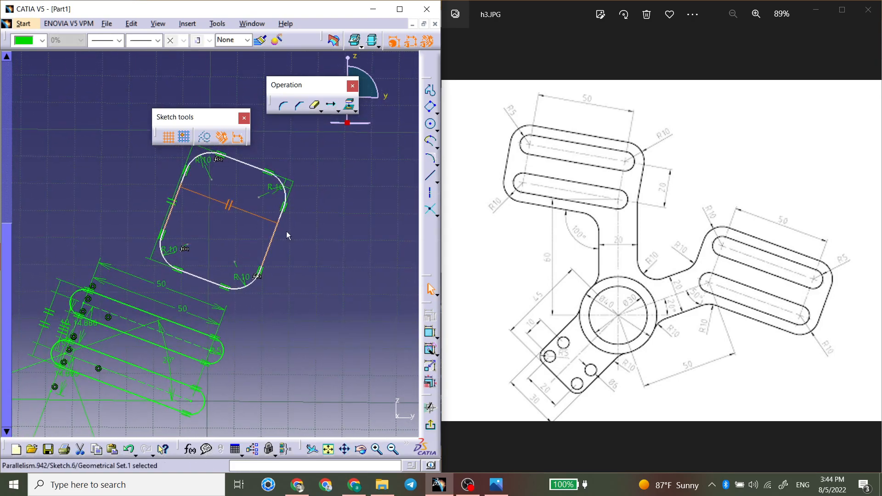
drag(264, 244, 354, 249)
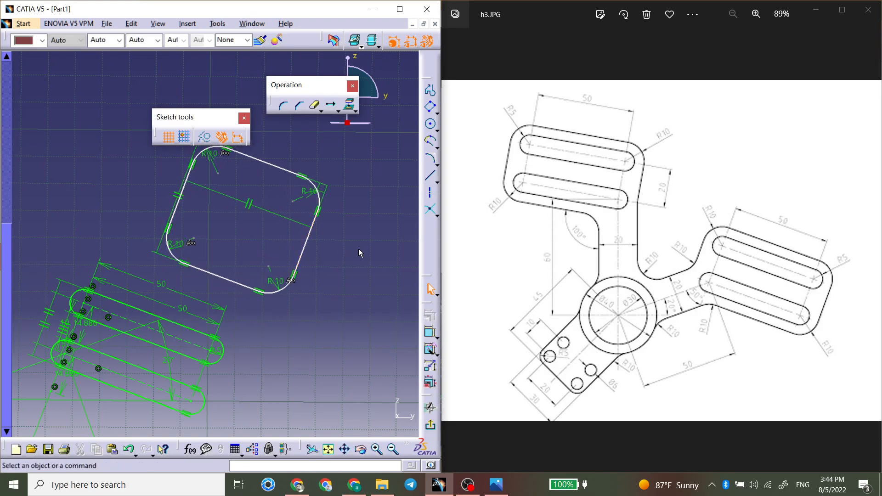
Step: Make the rounded rectangle's two outer corner arcs concentric with the neighbouring outer end arcs of the lower and upper elongated holes
click(430, 332)
click(278, 293)
click(205, 413)
right_click(259, 247)
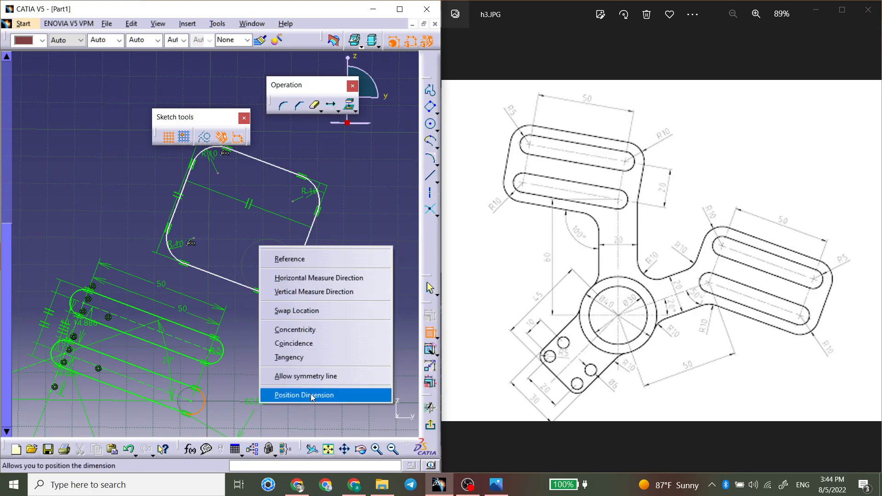
click(326, 335)
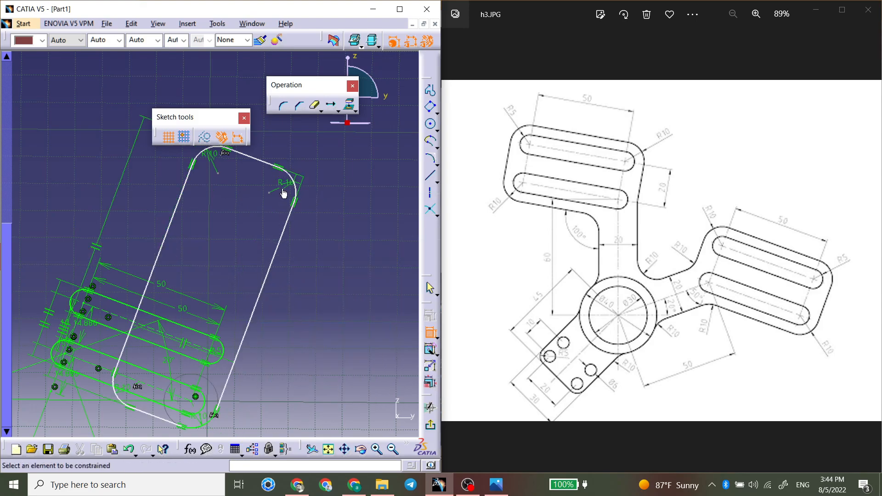
click(230, 353)
right_click(246, 160)
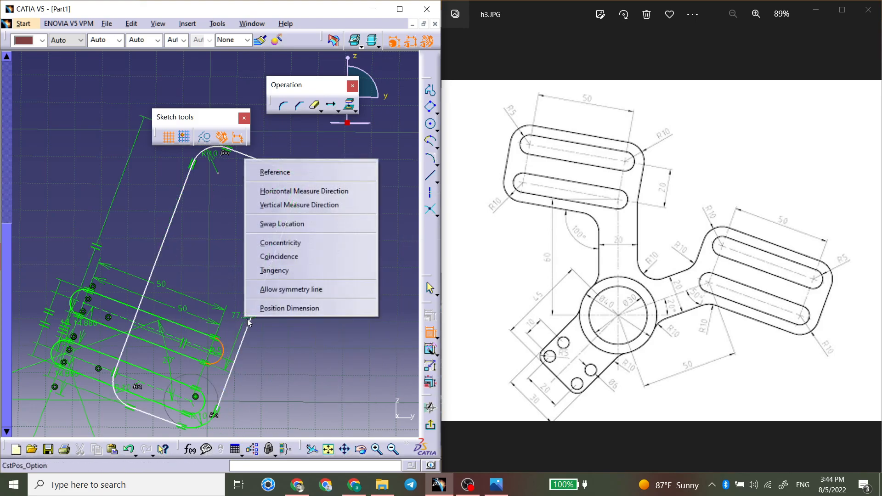
click(303, 255)
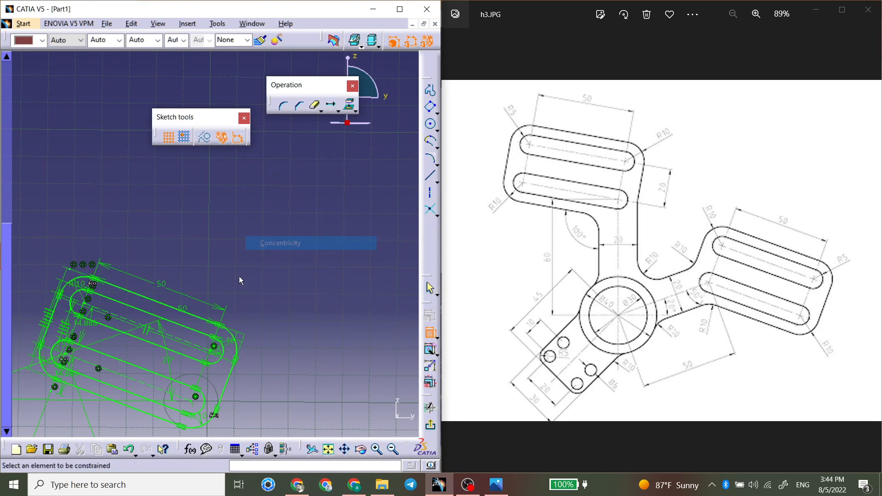
Step: Draw an elongated hole starting at the upper end of the 60 mm vertical axis, sloping up to the left, with radius about 6.5 mm
mouse_move(269, 302)
middle_down()
mouse_move(256, 299)
mouse_move(346, 266)
mouse_move(294, 298)
middle_up()
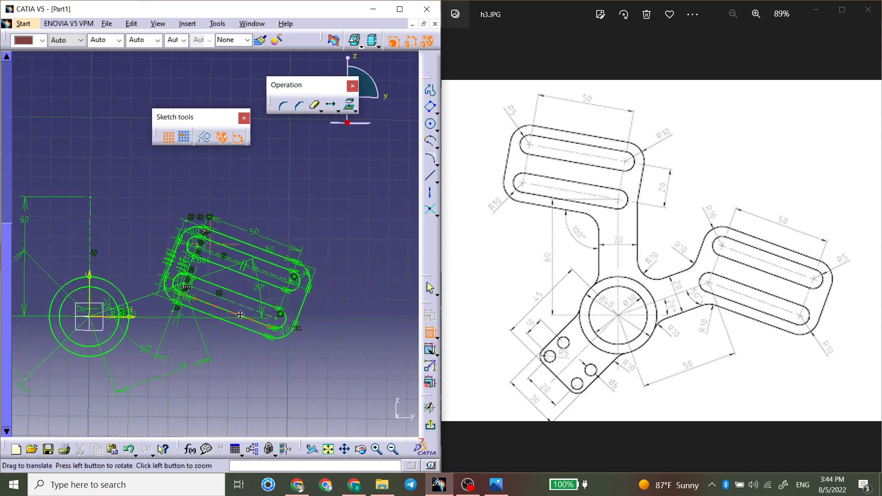
middle_drag(234, 311, 258, 325)
middle_drag(303, 242, 283, 210)
middle_drag(167, 195, 205, 192)
middle_drag(254, 258, 176, 262)
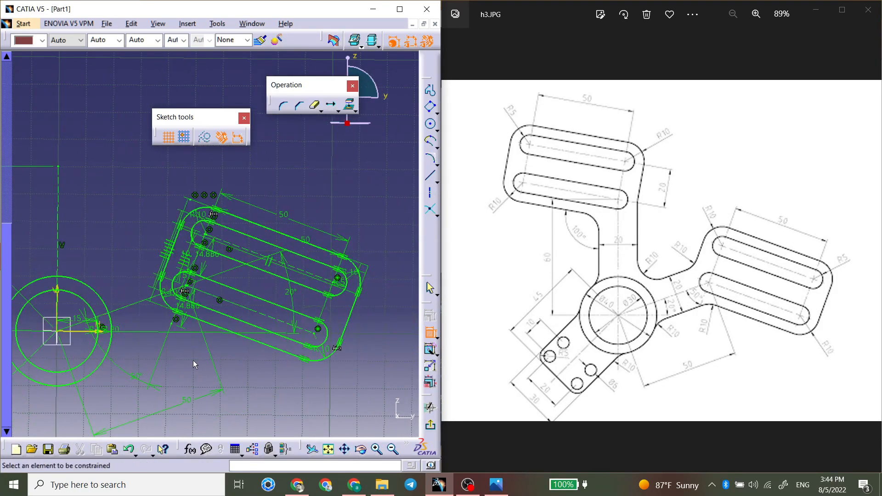
middle_drag(193, 361, 238, 301)
middle_drag(44, 222, 146, 252)
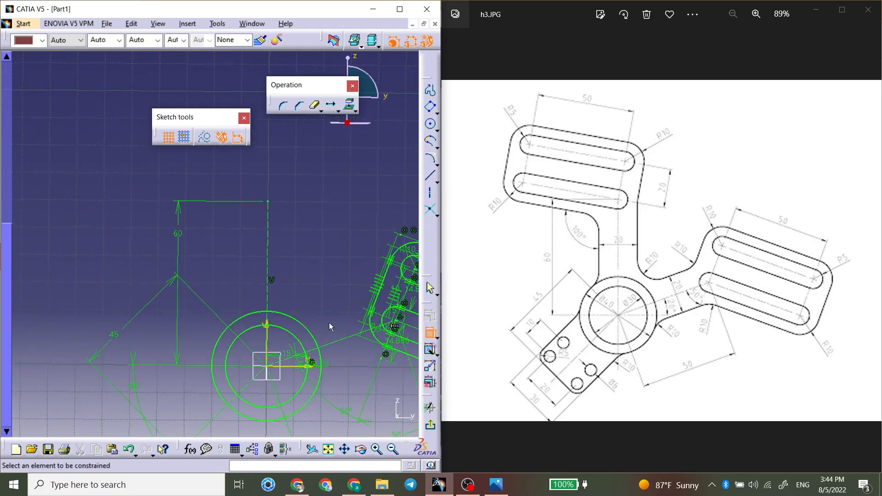
middle_drag(329, 327, 273, 310)
mouse_move(213, 266)
middle_down()
mouse_move(209, 279)
mouse_move(221, 286)
middle_up()
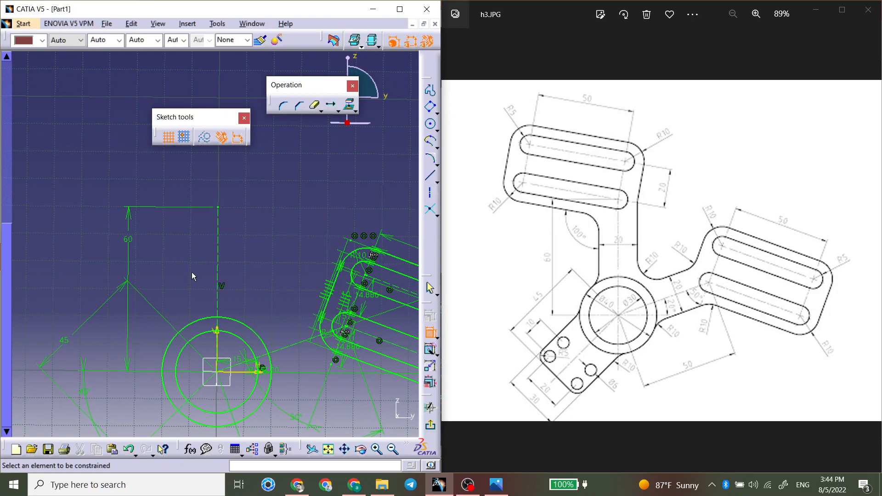
click(437, 113)
click(500, 122)
middle_drag(219, 209, 366, 264)
click(366, 262)
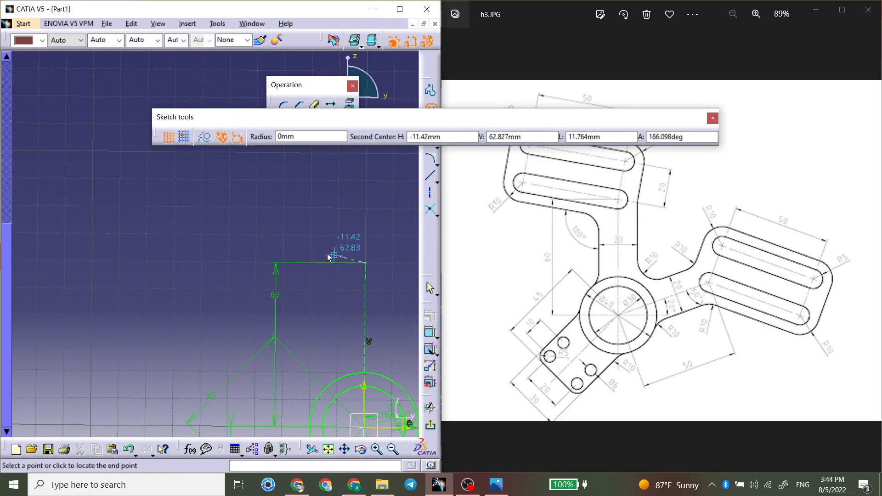
click(141, 228)
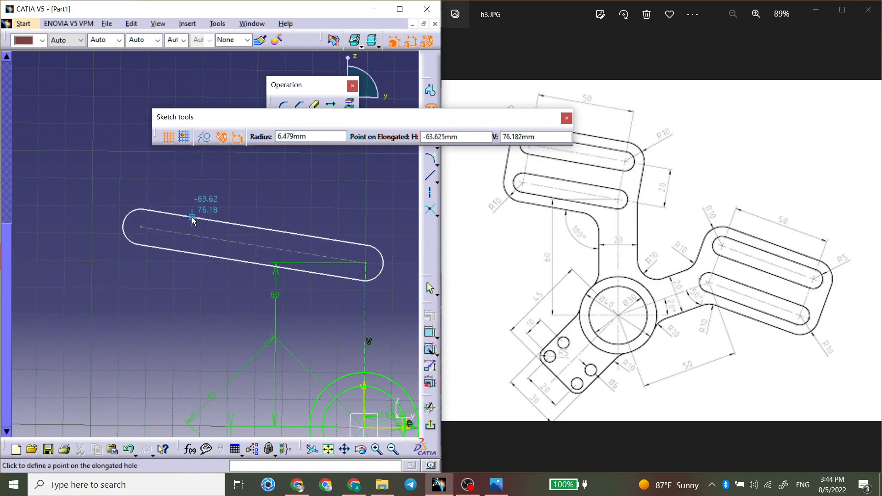
click(191, 217)
Step: Dimension the angle between the elongated hole's centreline and the vertical axis and set it to 100 degrees
click(429, 334)
click(325, 257)
click(367, 322)
click(325, 312)
double_click(325, 312)
text(100)
drag(578, 304, 471, 306)
text(100)
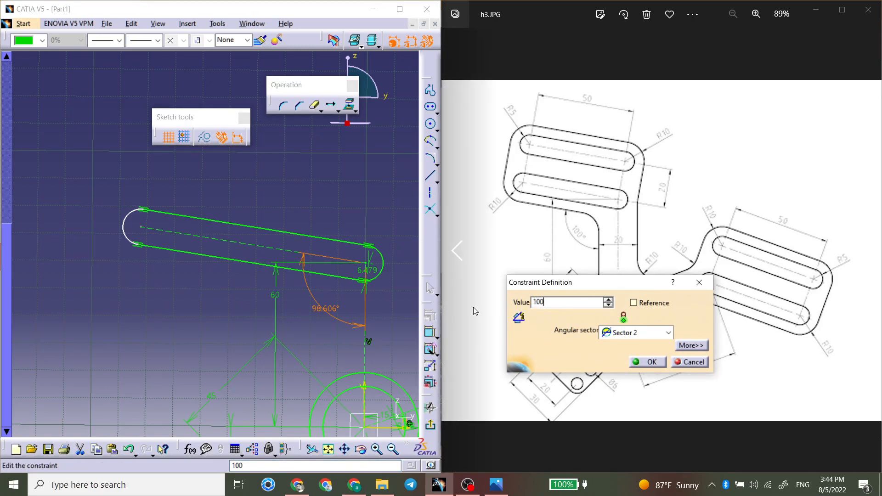
key(Return)
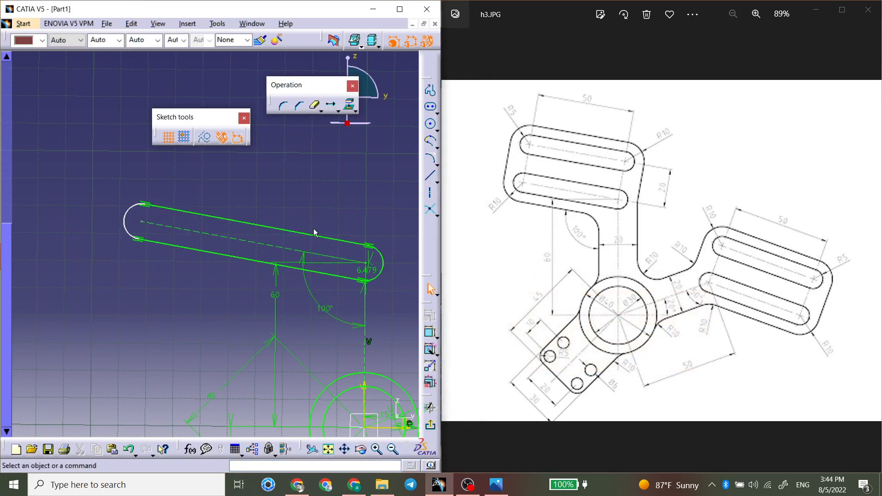
Step: Dimension the new elongated hole's straight length and set it to 50 mm
click(430, 332)
click(269, 250)
click(301, 197)
double_click(303, 196)
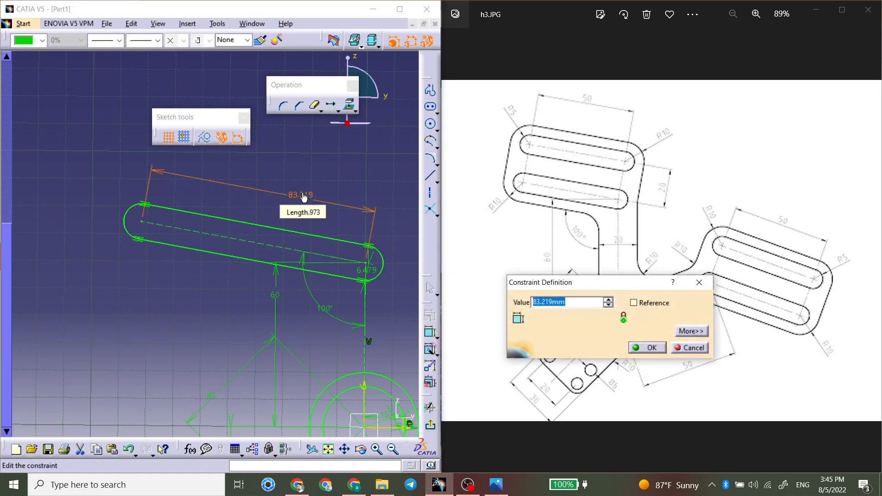
key(Return)
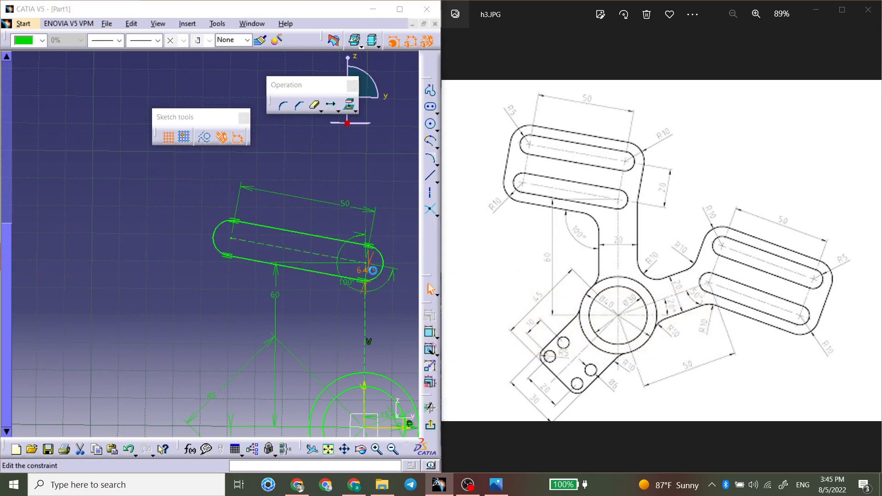
Step: Set the elongated hole's radius to 5 mm and reposition the 100° angle dimension clear below the hole
double_click(376, 273)
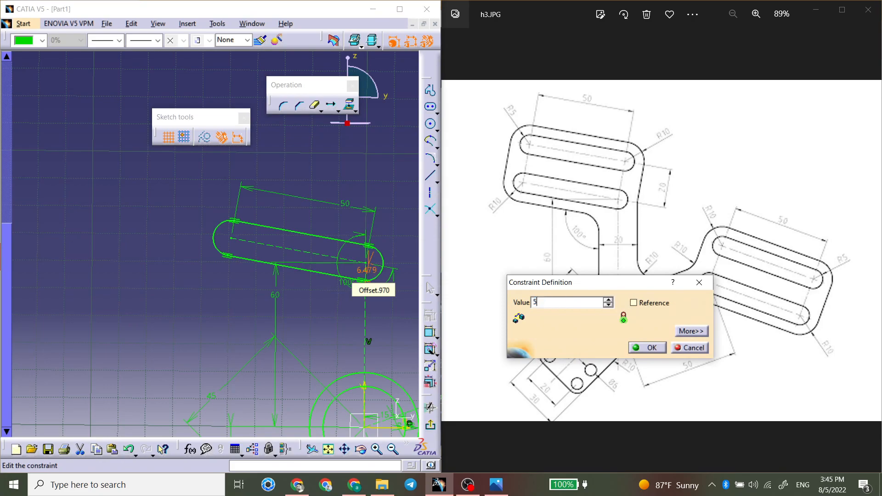
text(5)
key(Return)
drag(345, 281, 320, 319)
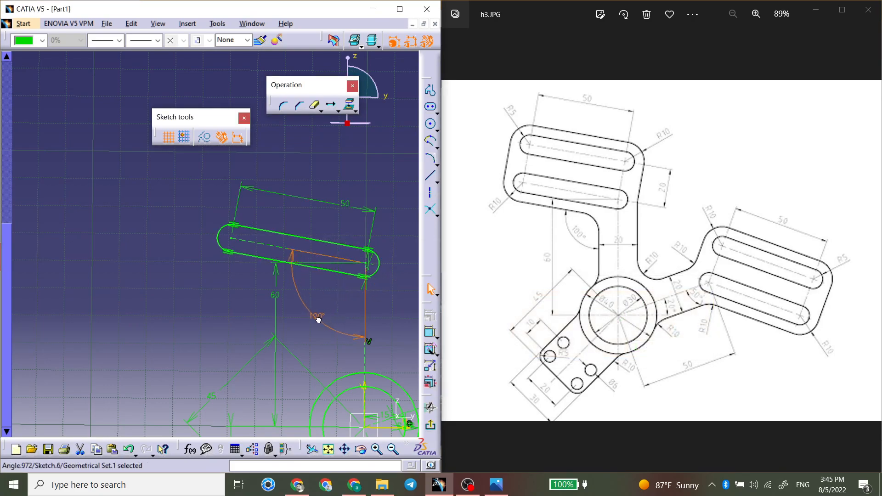
click(325, 295)
Step: Draw an axis about 21 mm long from the centre of the hole's left end, running downward perpendicular to the hole
middle_drag(346, 255, 292, 278)
drag(357, 191, 108, 309)
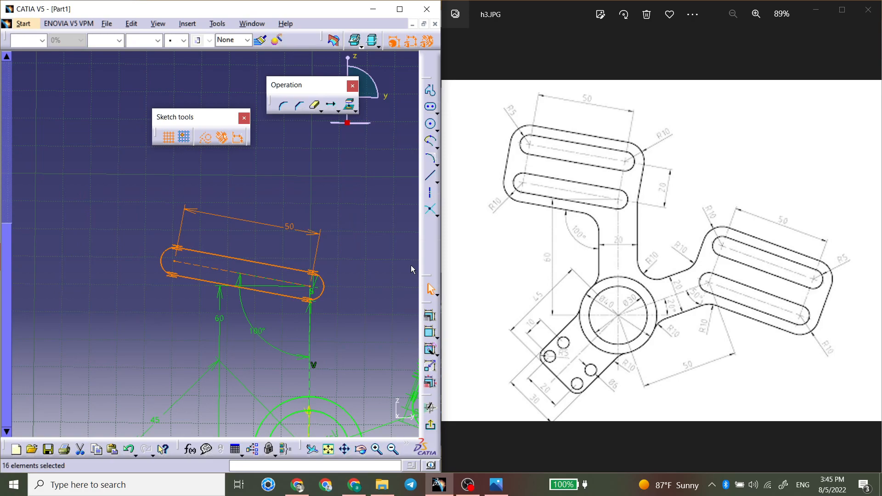
click(348, 282)
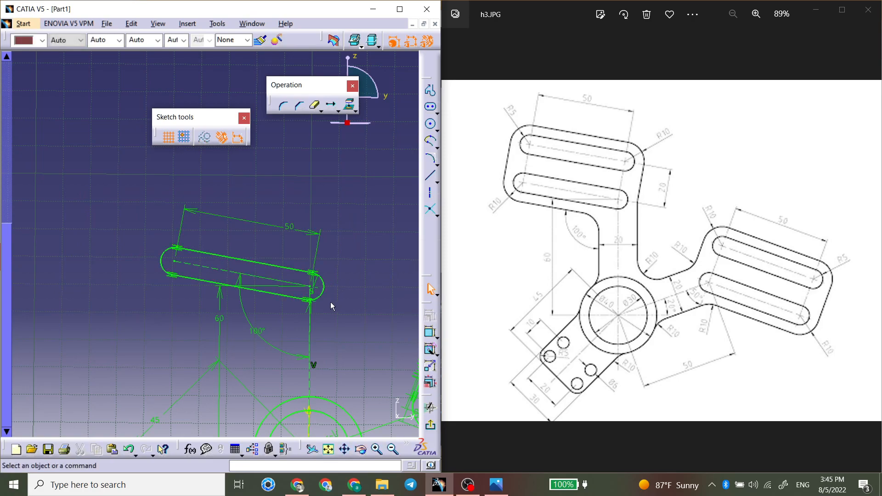
click(430, 193)
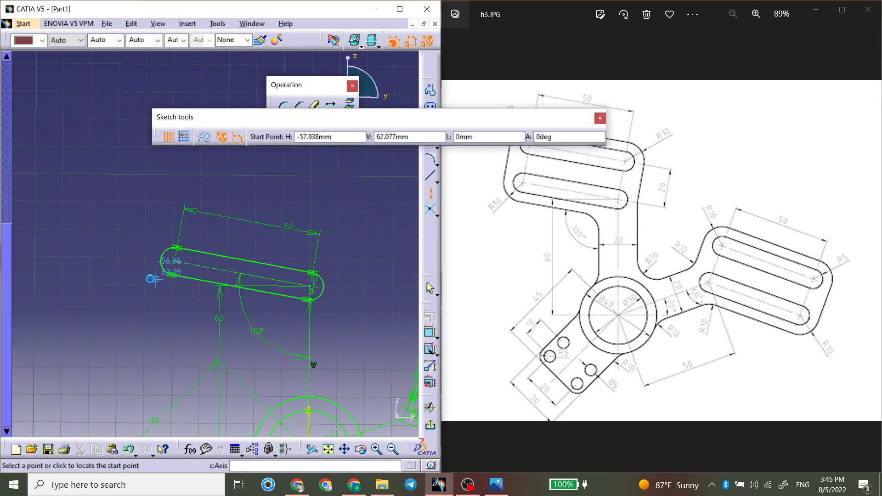
click(174, 262)
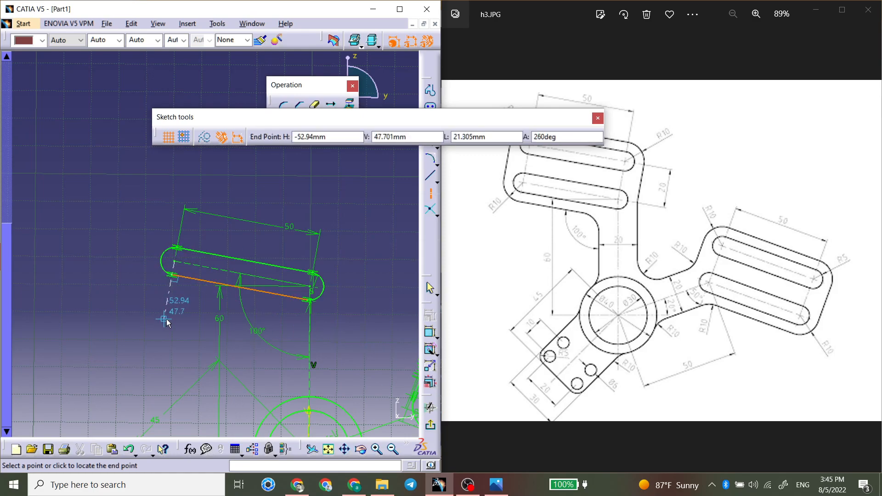
click(164, 319)
Step: Duplicate the elongated hole by translating it 20 mm upward along the perpendicular axis
drag(341, 190, 84, 311)
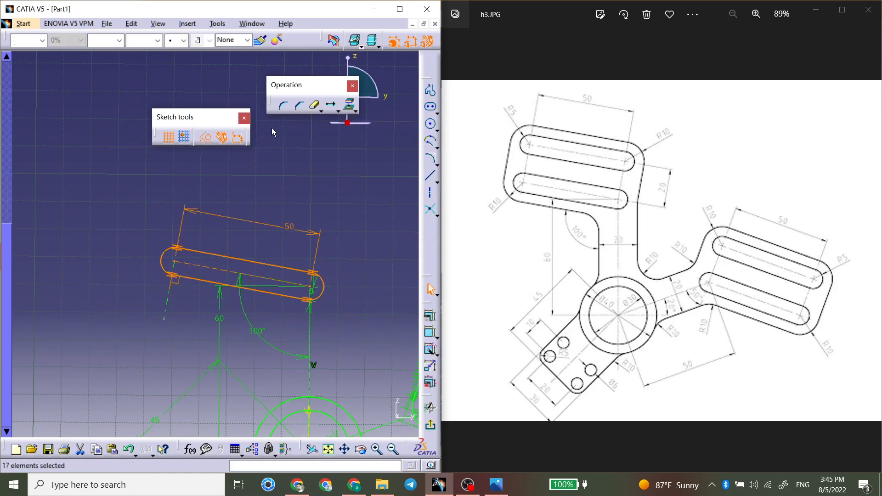
click(331, 104)
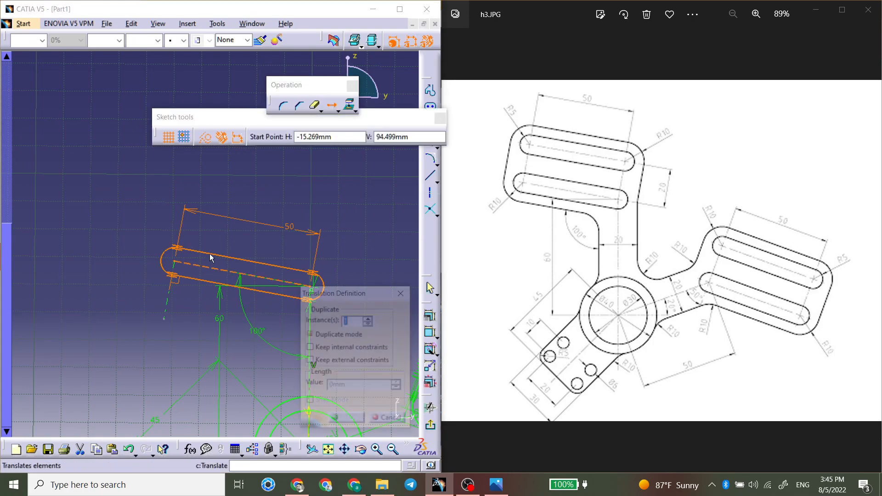
click(166, 320)
drag(359, 386, 324, 382)
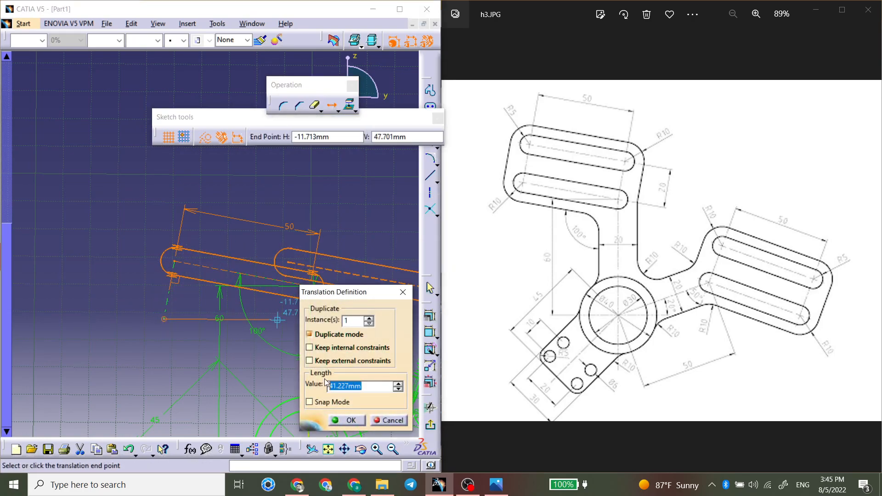
key(Return)
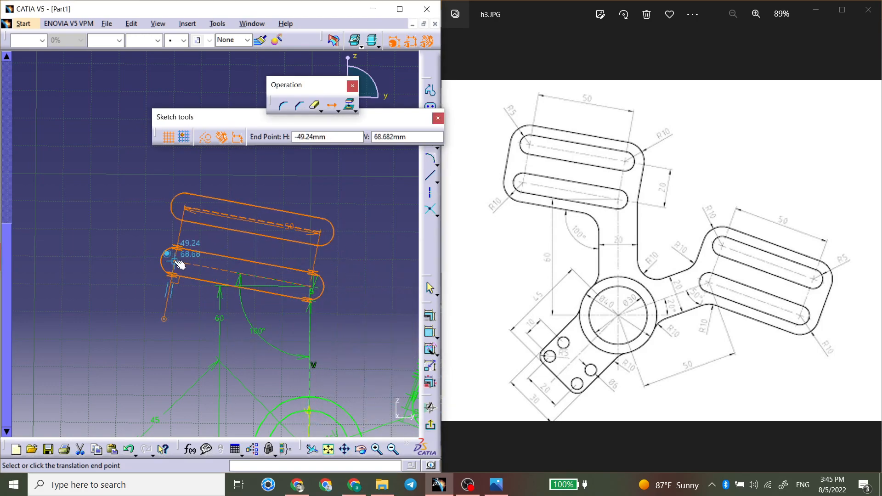
click(177, 264)
Step: Apply Auto Constraint to the original and duplicated elongated holes of the upper arm
drag(386, 159, 113, 315)
click(427, 345)
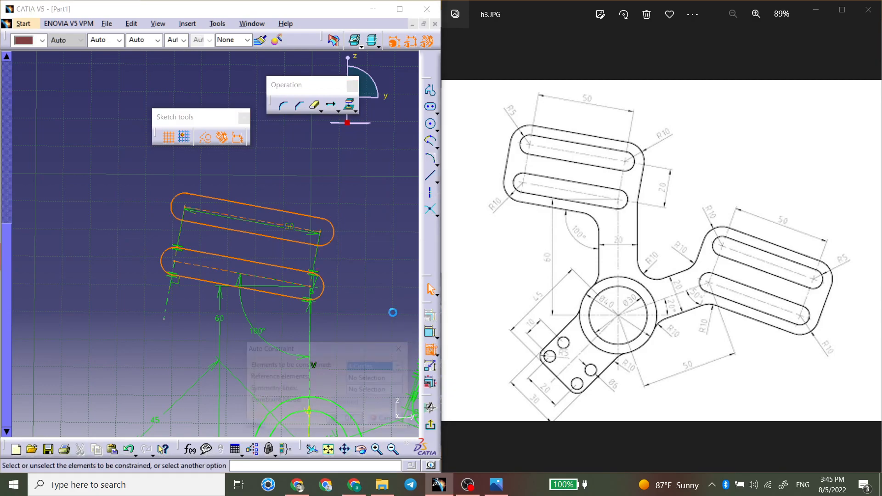
click(354, 423)
Step: Draw an oriented rectangle in the empty area above the two elongated holes, tilted roughly parallel to them
middle_drag(349, 313, 311, 299)
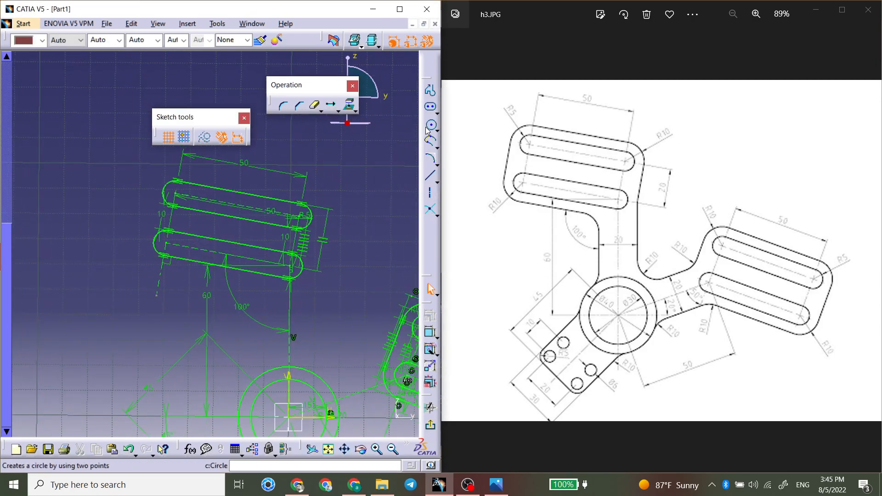
click(437, 113)
click(466, 123)
mouse_move(310, 177)
middle_down()
mouse_move(323, 207)
mouse_move(312, 300)
middle_up()
click(282, 199)
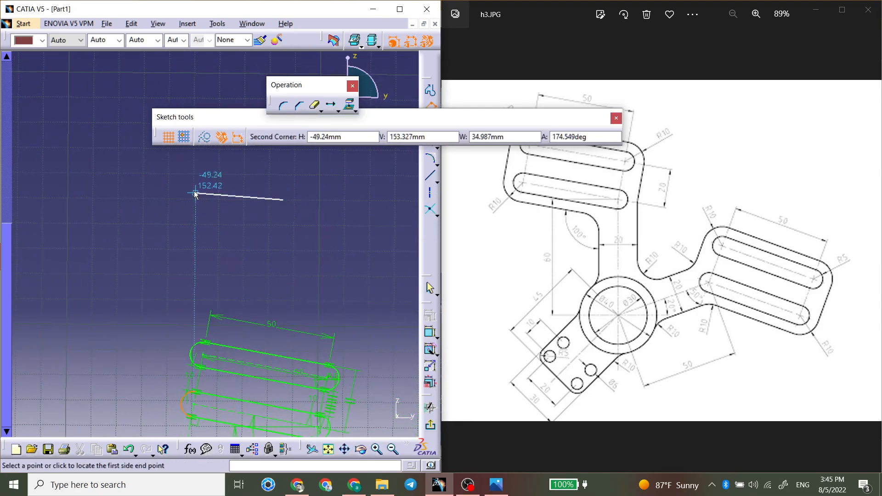
click(164, 174)
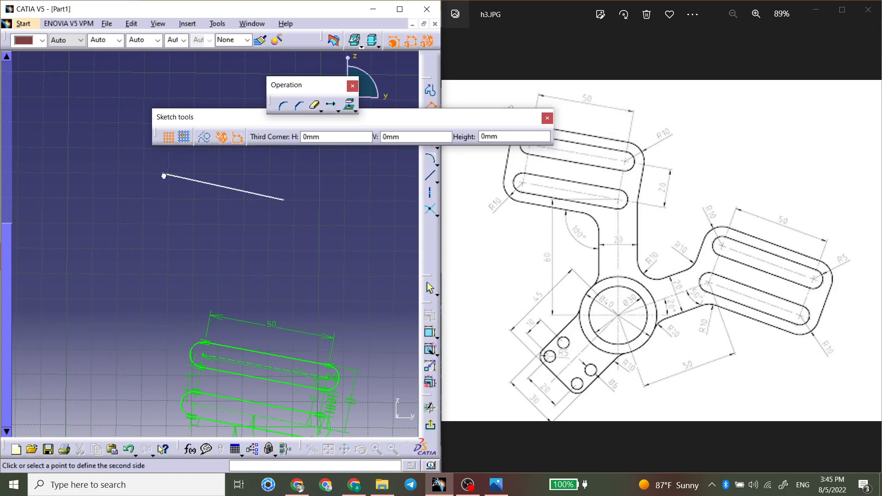
click(198, 245)
click(359, 237)
Step: Round all four corners of the tilted rectangle with a 10 mm radius
mouse_move(358, 233)
middle_down()
mouse_move(350, 197)
mouse_move(379, 269)
middle_up()
middle_drag(313, 162, 321, 186)
drag(337, 150, 108, 266)
click(284, 107)
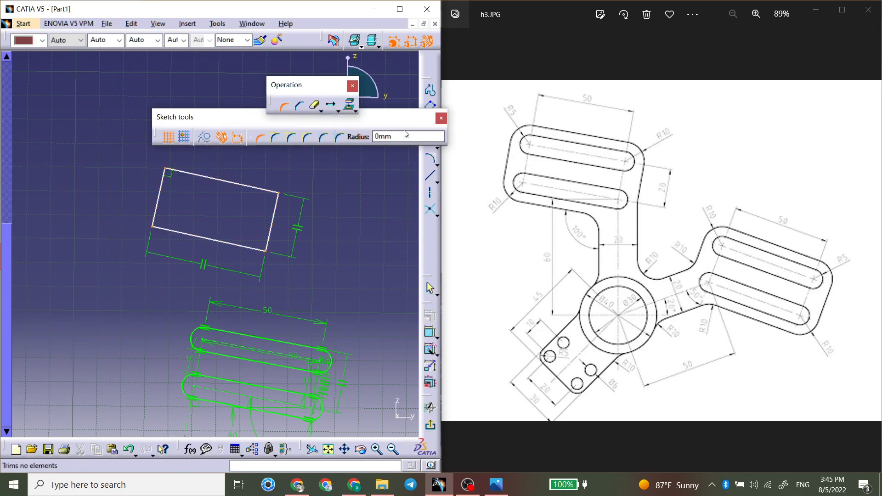
text(10)
key(Return)
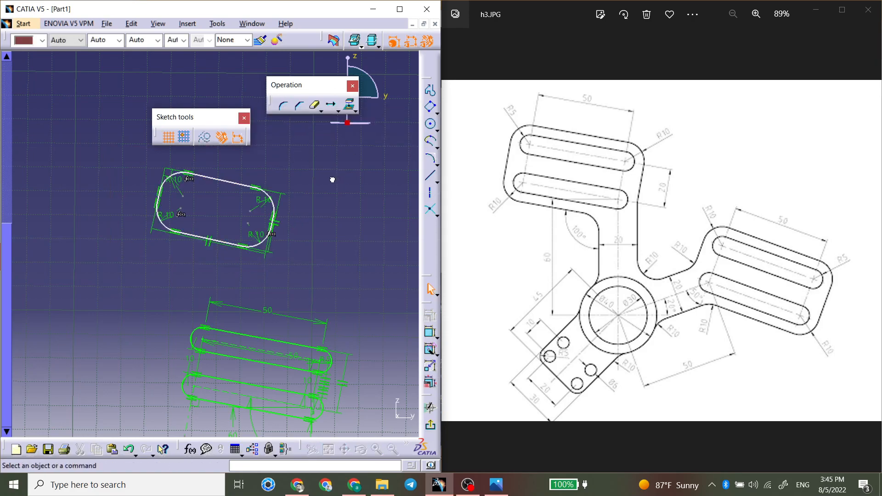
Step: Make the rounded rectangle's two left corner arcs concentric with the left end arcs of the upper and lower elongated holes
click(430, 332)
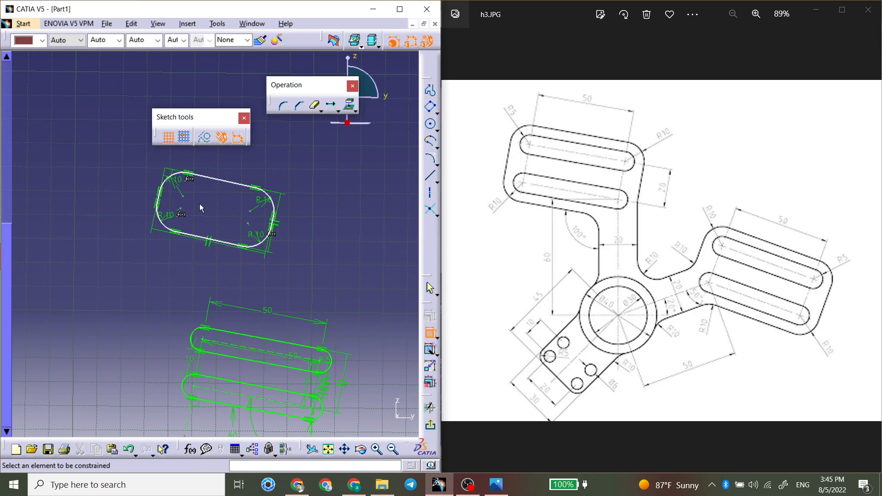
click(180, 177)
click(205, 330)
right_click(206, 329)
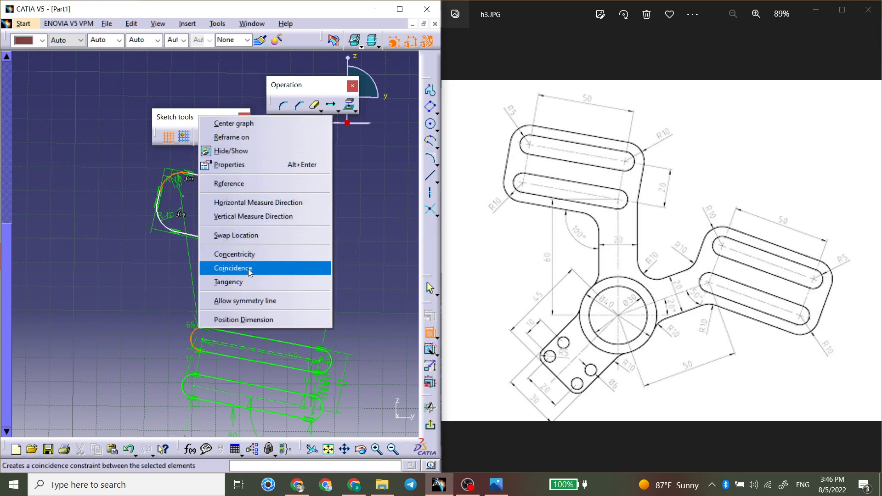
click(250, 254)
mouse_move(250, 260)
middle_down()
mouse_move(239, 241)
mouse_move(255, 203)
middle_up()
click(199, 296)
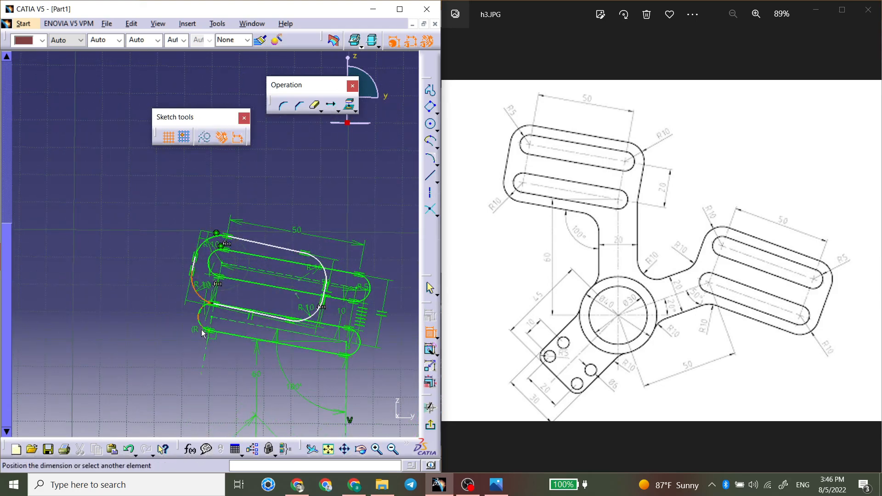
right_click(171, 344)
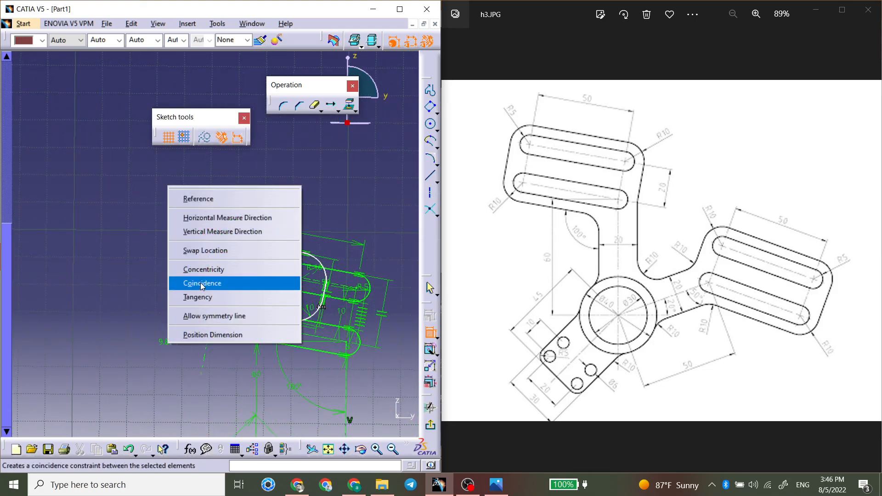
click(203, 269)
Step: Try to make the outline's upper-right corner arc concentric with the upper slot's right end arc, and undo it
click(369, 289)
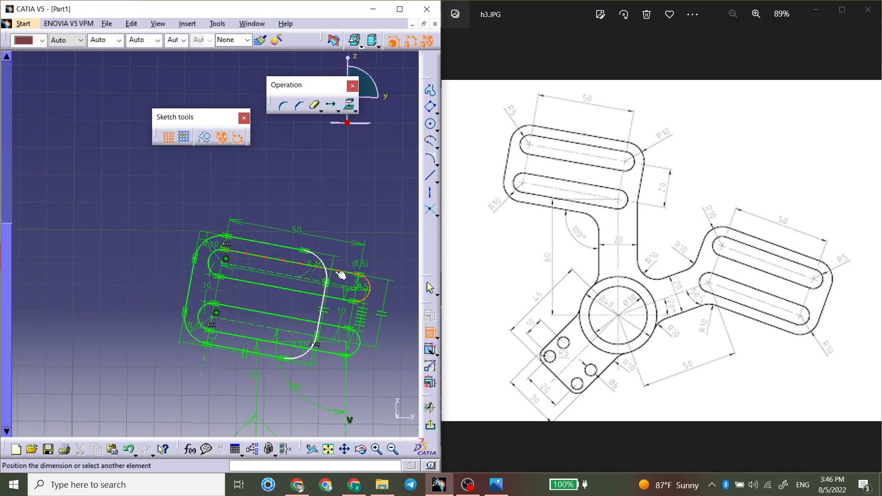
click(327, 262)
right_click(386, 248)
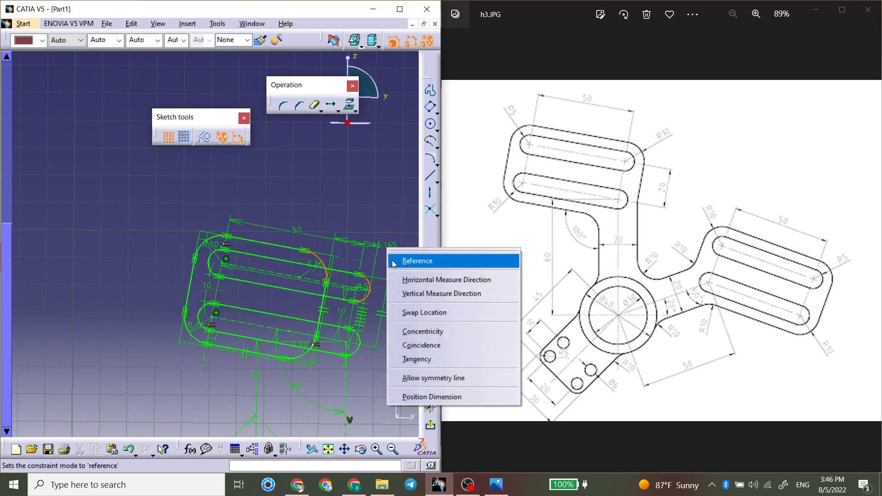
click(433, 344)
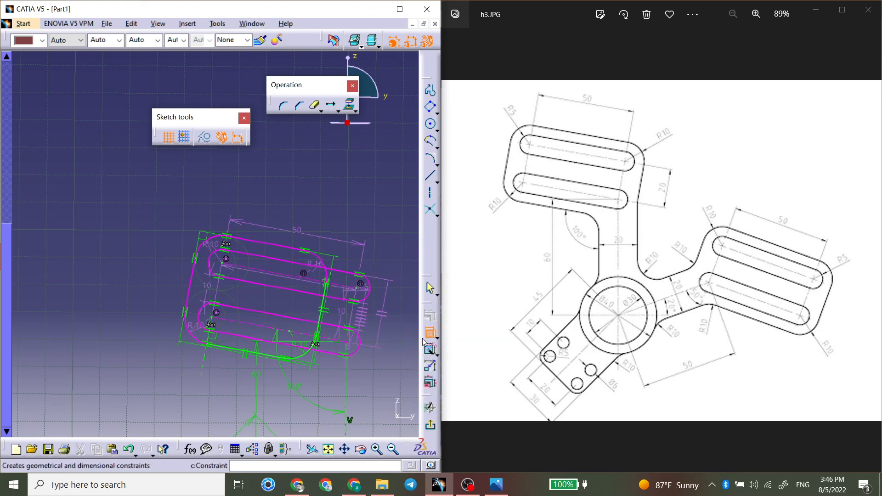
click(367, 298)
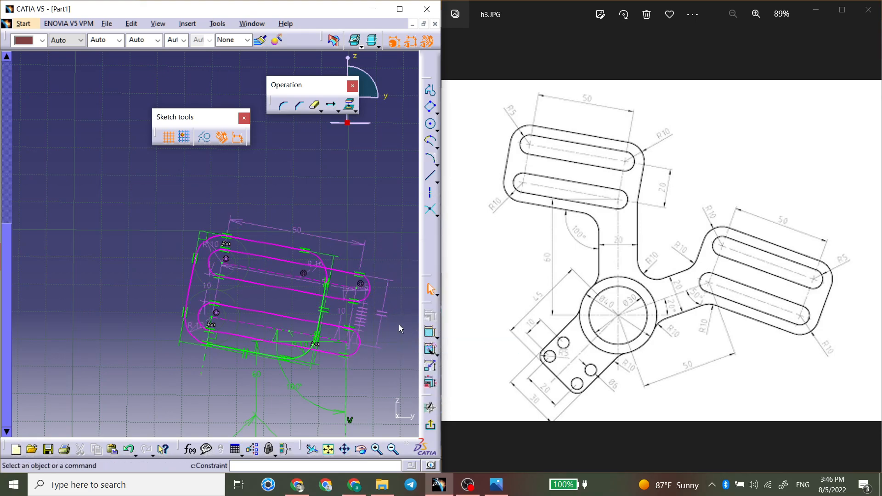
click(366, 282)
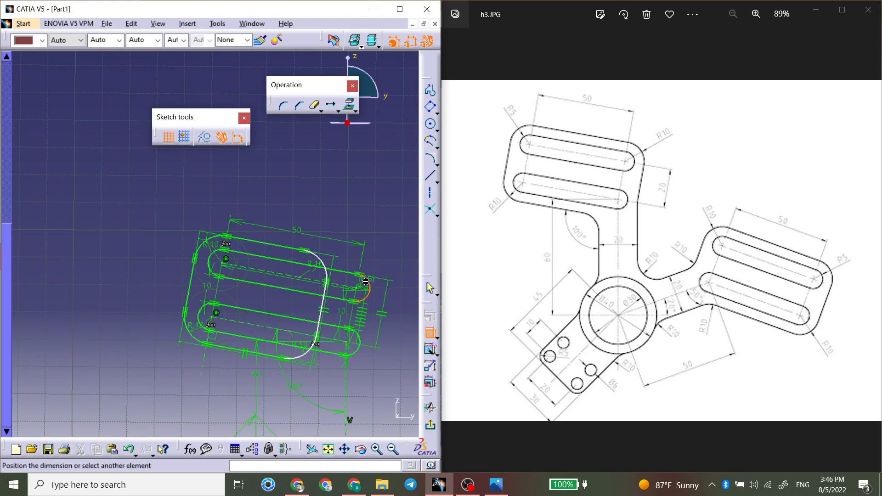
click(322, 260)
right_click(363, 267)
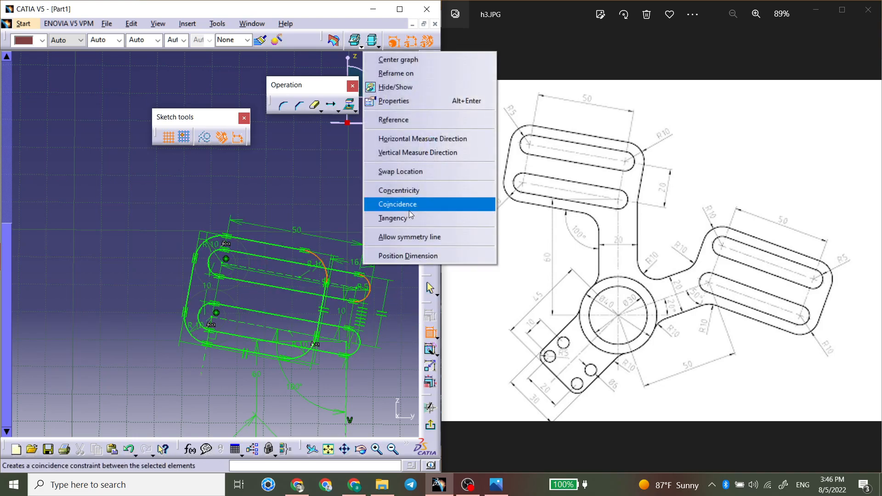
click(416, 194)
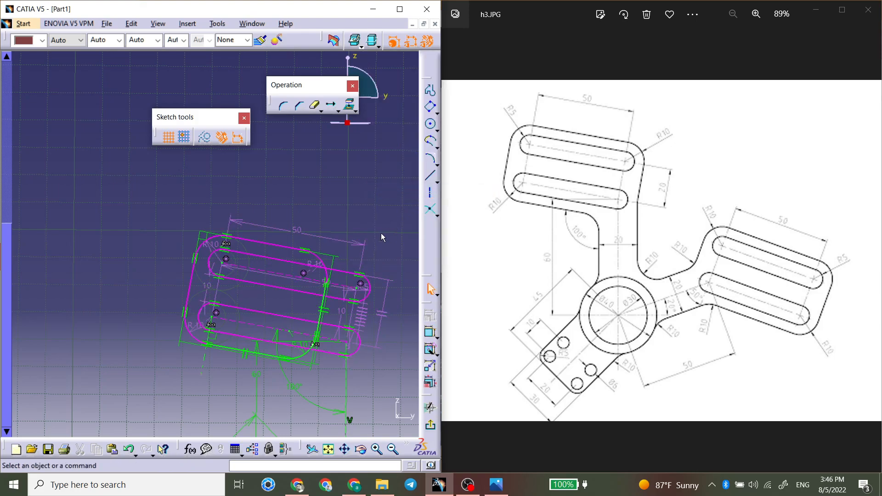
key(ctrl+z)
Step: Stretch the outline's upper-right corner to the upper slot's right end and try a Constraint Definition concentricity between their arcs
drag(324, 261, 375, 277)
middle_drag(375, 276, 222, 231)
middle_drag(263, 340, 266, 289)
click(265, 288)
click(253, 289)
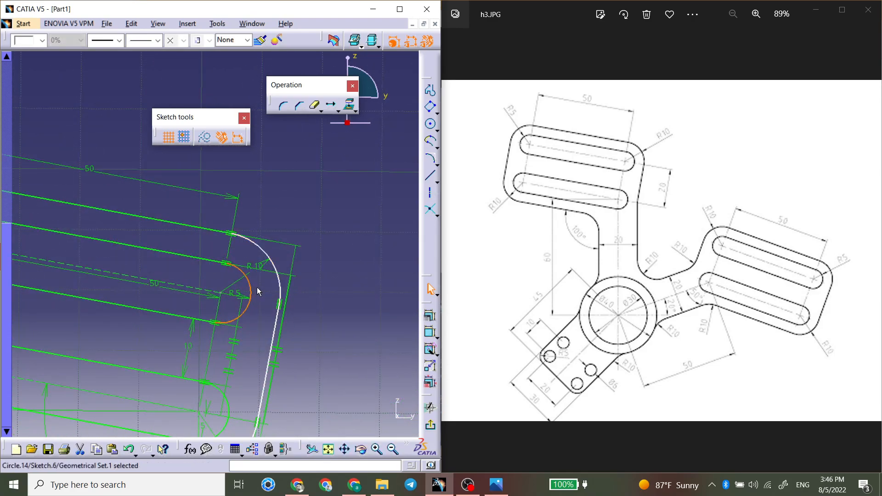
ctrl+click(285, 288)
click(430, 316)
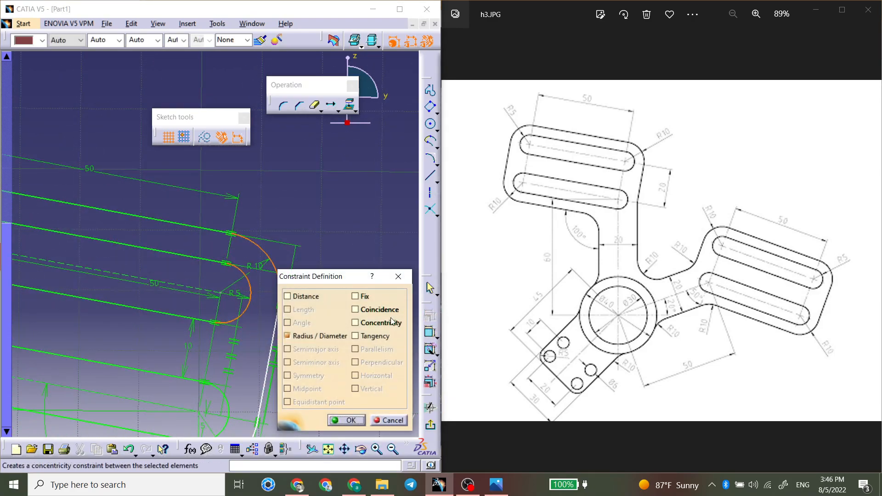
click(389, 324)
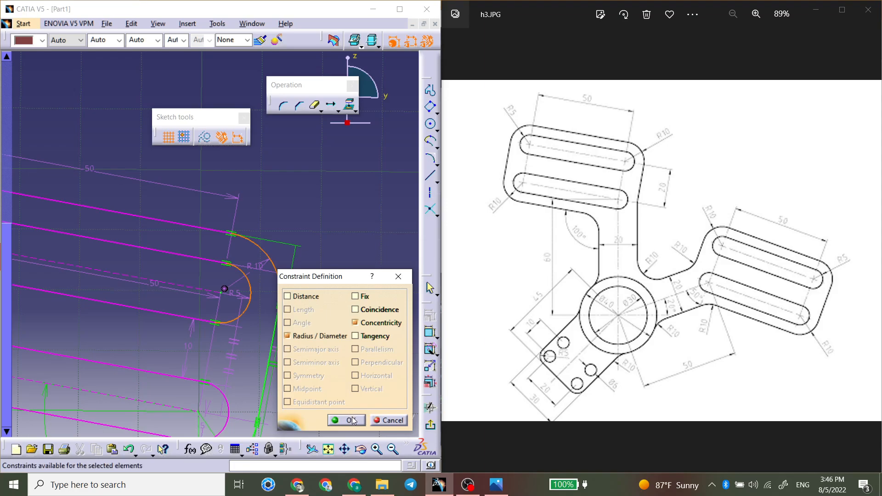
click(396, 424)
click(349, 404)
Step: Delete the concentricity constraint between the outline's lower-left corner arc and the lower slot's left end
mouse_move(283, 383)
middle_down()
mouse_move(317, 262)
mouse_move(240, 310)
mouse_move(342, 320)
mouse_move(198, 334)
middle_up()
click(159, 260)
key(Delete)
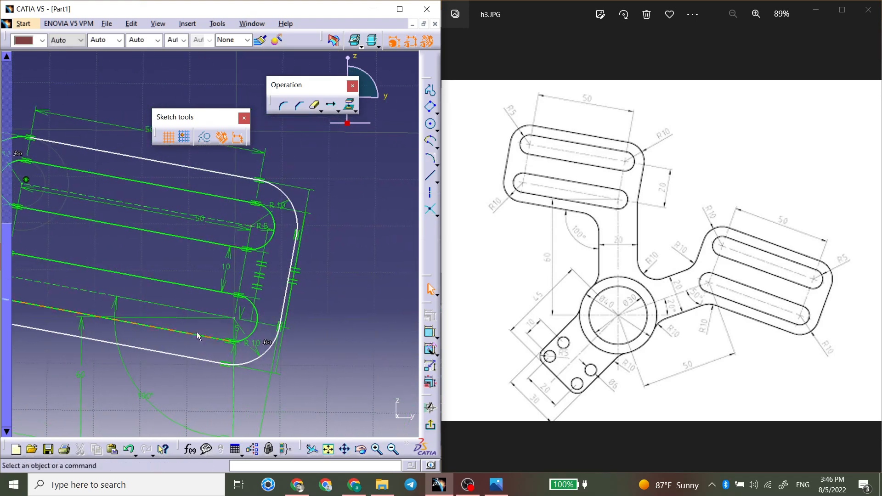
Step: Make the outline's lower-right corner arc concentric with the lower slot's right end arc
click(262, 358)
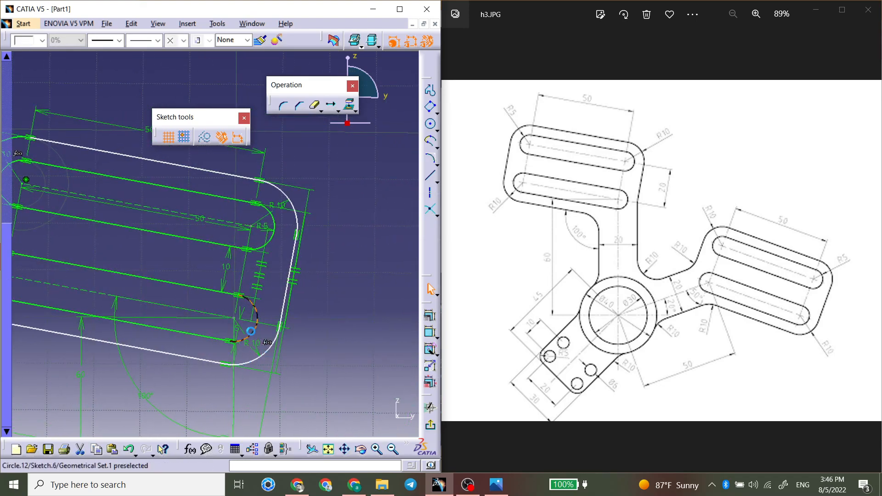
click(430, 317)
click(392, 326)
key(Return)
Step: Check which edges and corners of the upper arm's rounded outline can still move
mouse_move(133, 382)
middle_down()
mouse_move(184, 355)
mouse_move(185, 384)
middle_up()
click(185, 355)
click(107, 261)
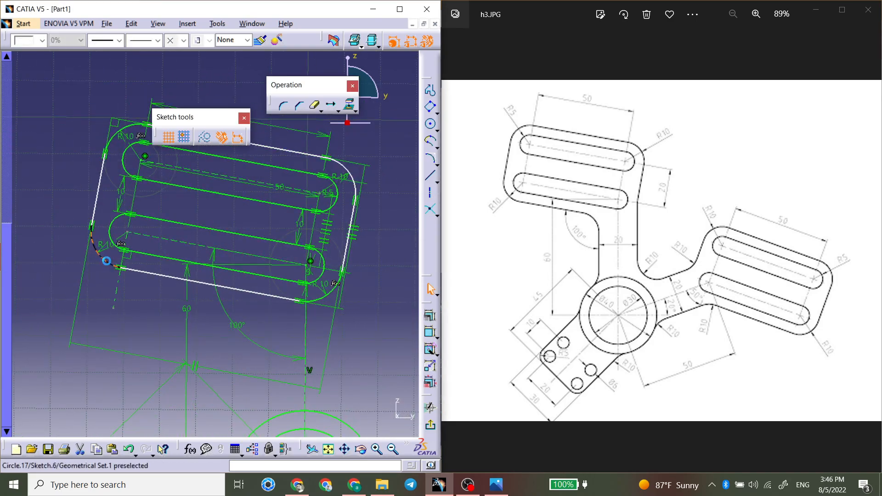
click(151, 273)
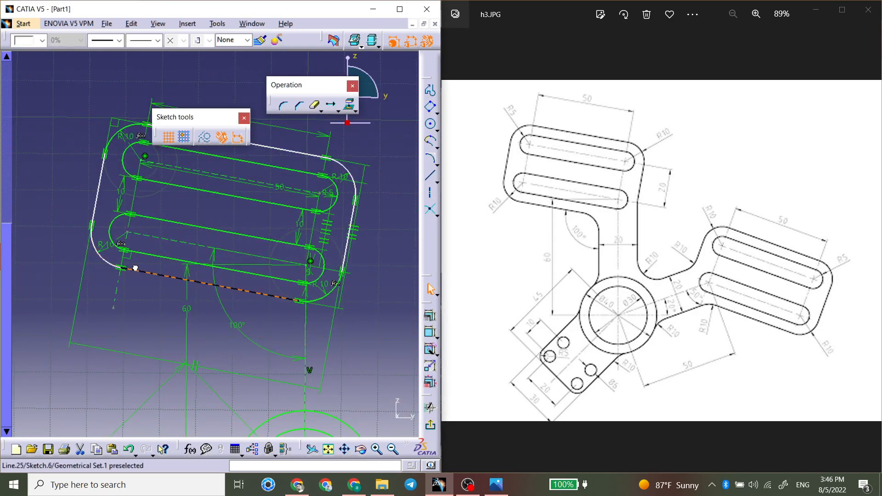
click(384, 222)
click(326, 160)
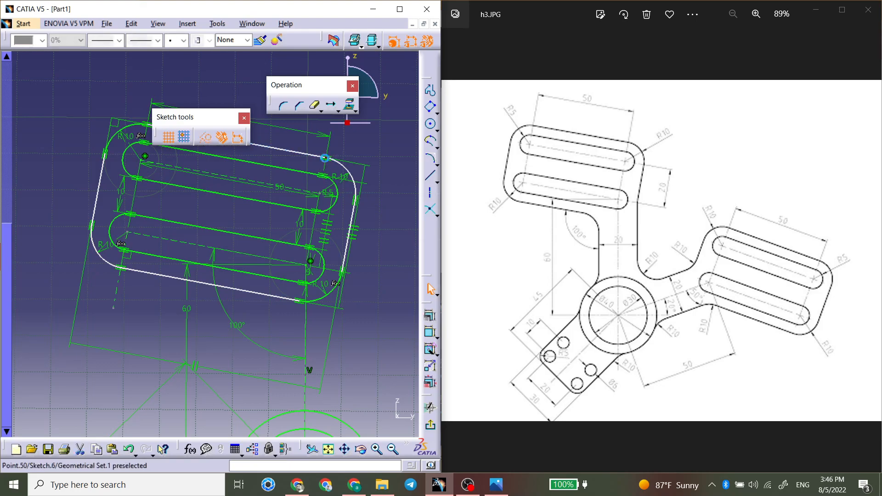
click(348, 222)
Step: Constrain the outline's right edge to be perpendicular to its bottom edge
mouse_move(348, 223)
mouse_down()
mouse_move(329, 221)
mouse_move(347, 224)
mouse_up()
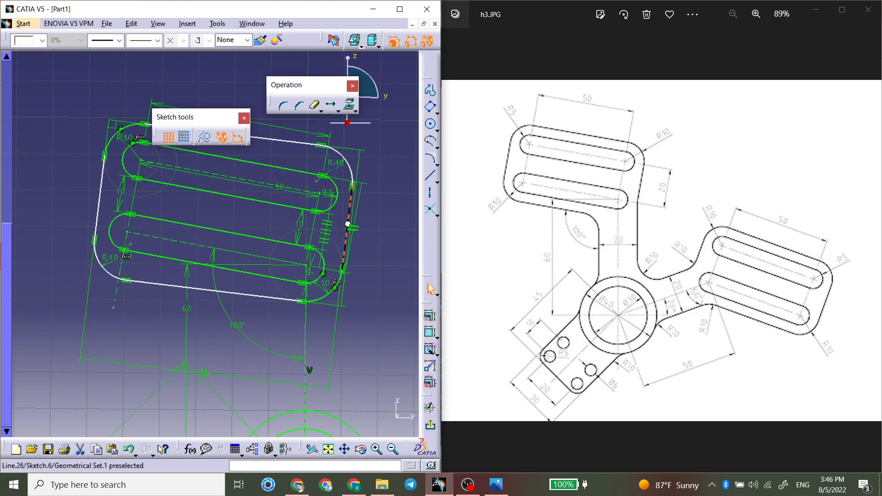
ctrl+click(275, 298)
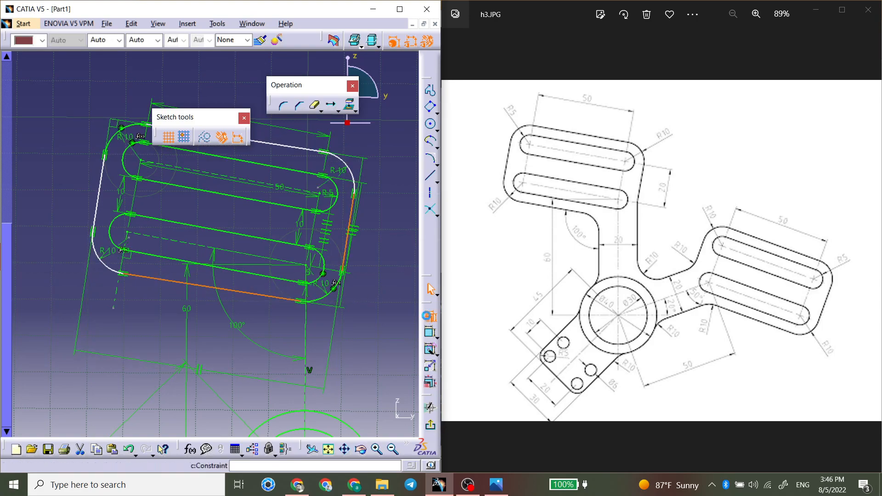
click(429, 316)
click(378, 366)
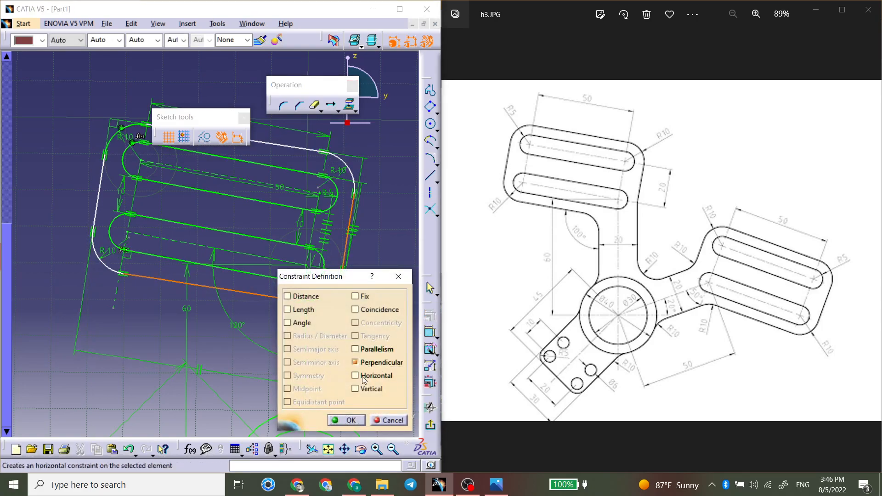
click(346, 420)
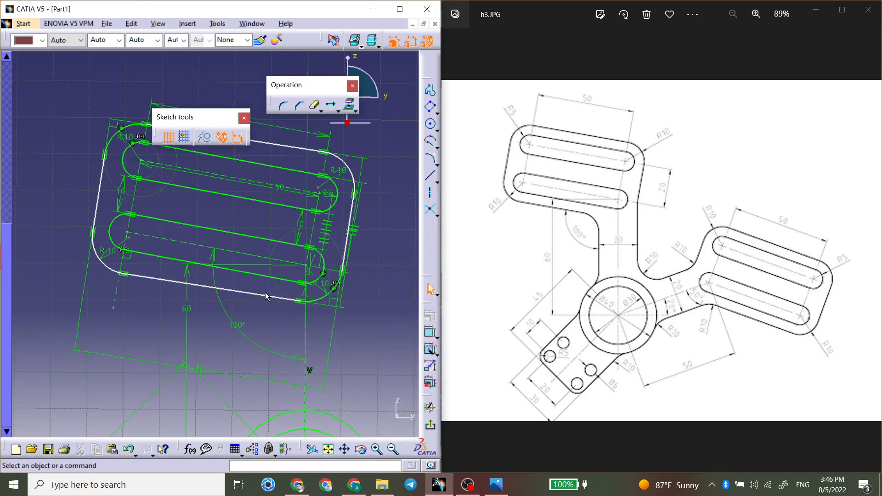
Step: Make the outline's bottom edge parallel to the lower slot's bottom edge
click(248, 293)
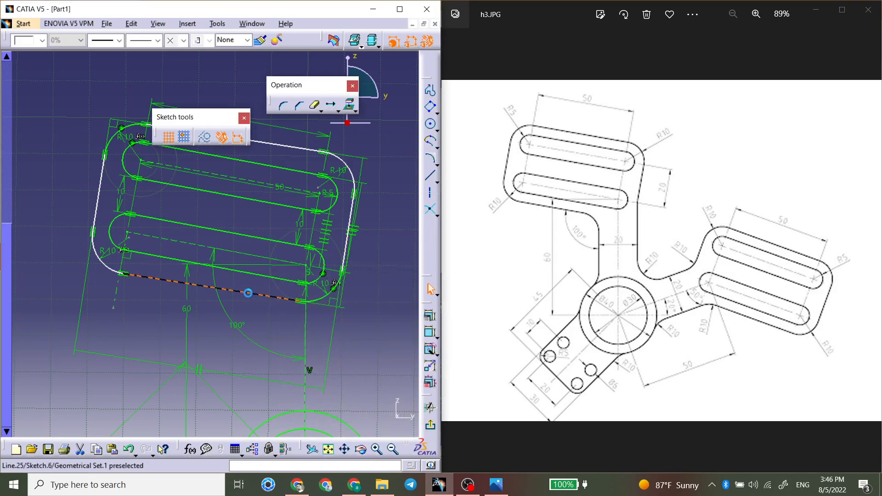
ctrl+click(272, 278)
click(429, 316)
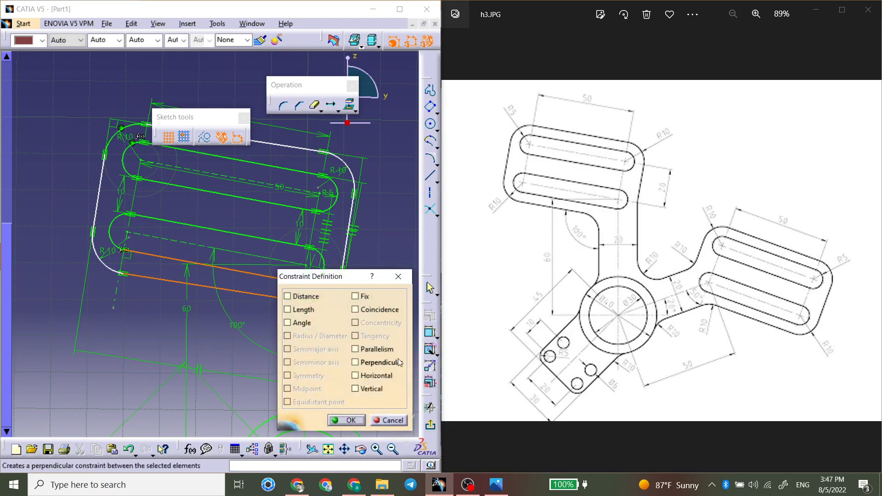
click(386, 351)
click(347, 420)
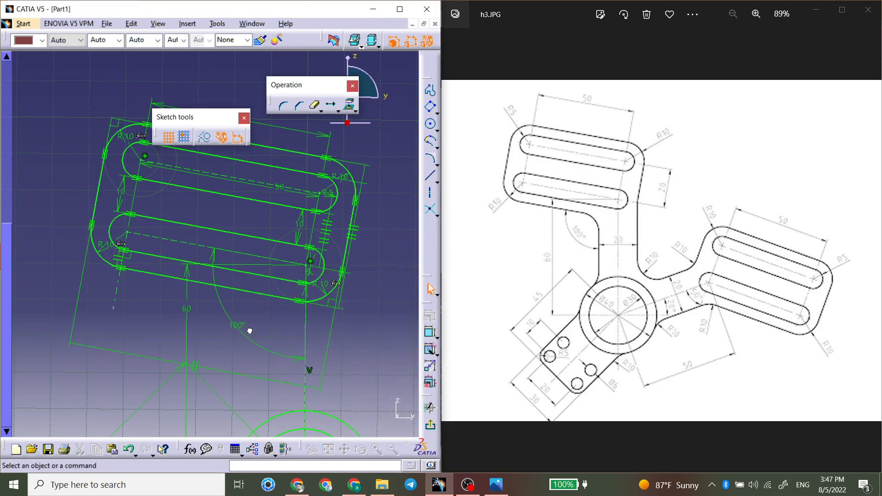
Step: Maximize the window and hide all constraints of Sketch.6
mouse_move(251, 327)
middle_down()
mouse_move(272, 299)
mouse_move(280, 331)
middle_up()
middle_drag(264, 285, 245, 285)
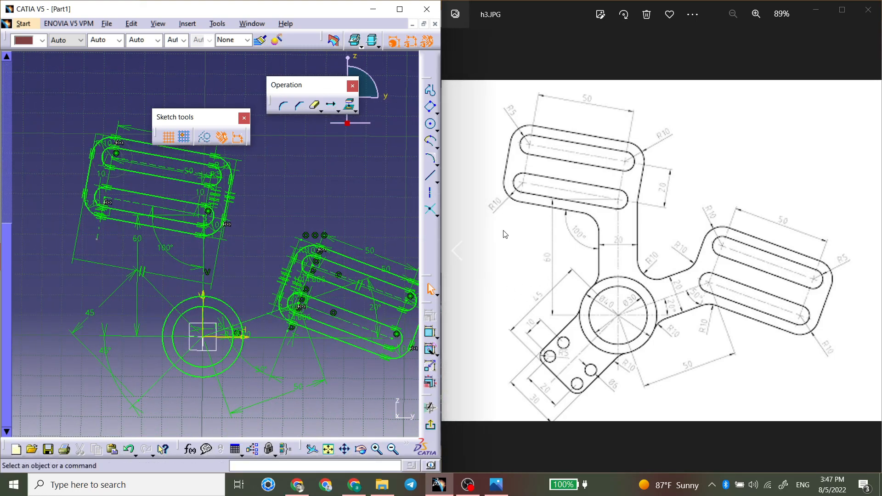
click(400, 8)
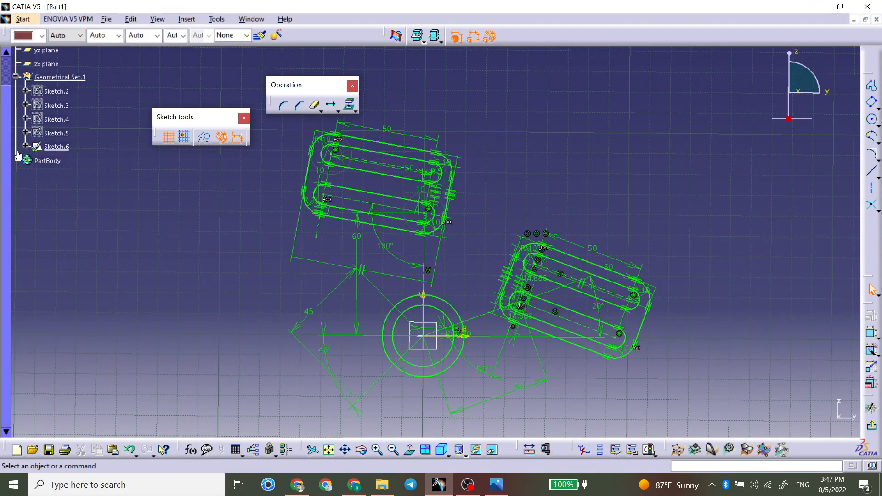
click(25, 146)
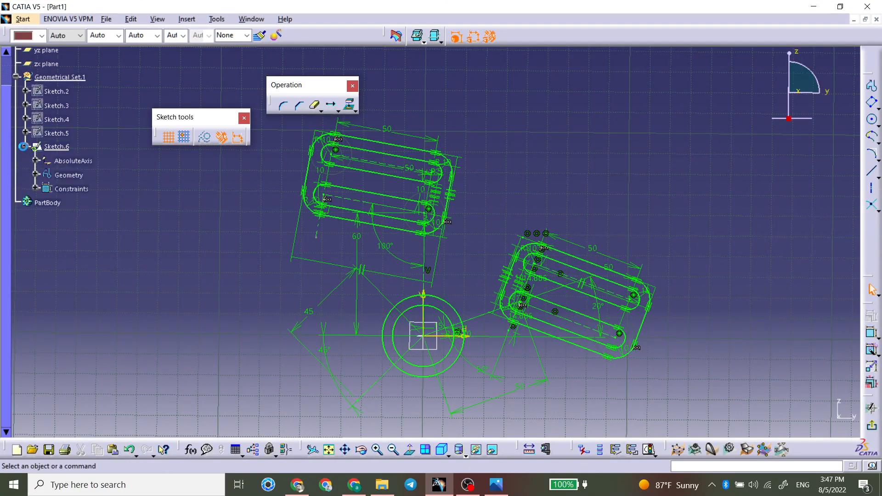
click(35, 189)
click(85, 67)
scroll(71, 266, down, 5)
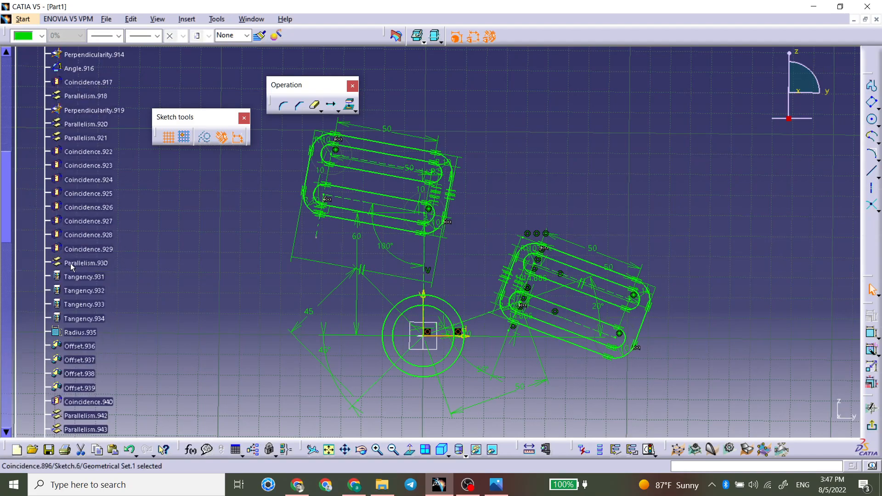
scroll(71, 265, down, 20)
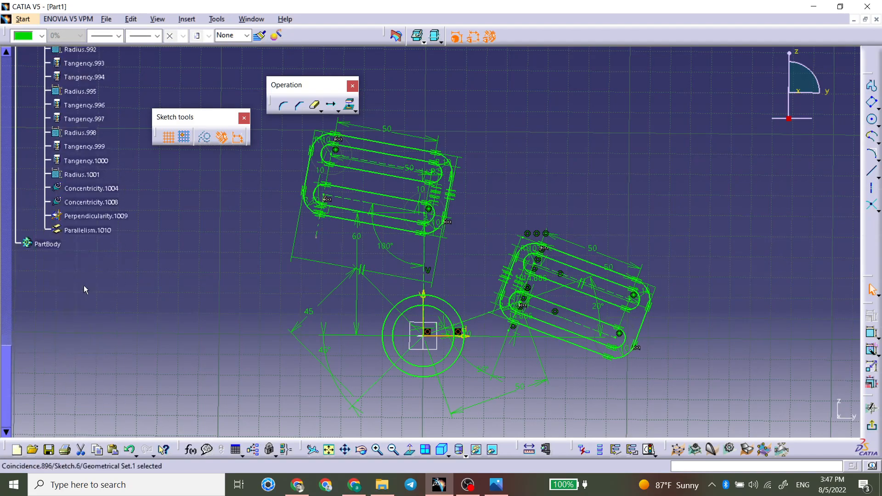
shift+click(91, 230)
right_click(92, 233)
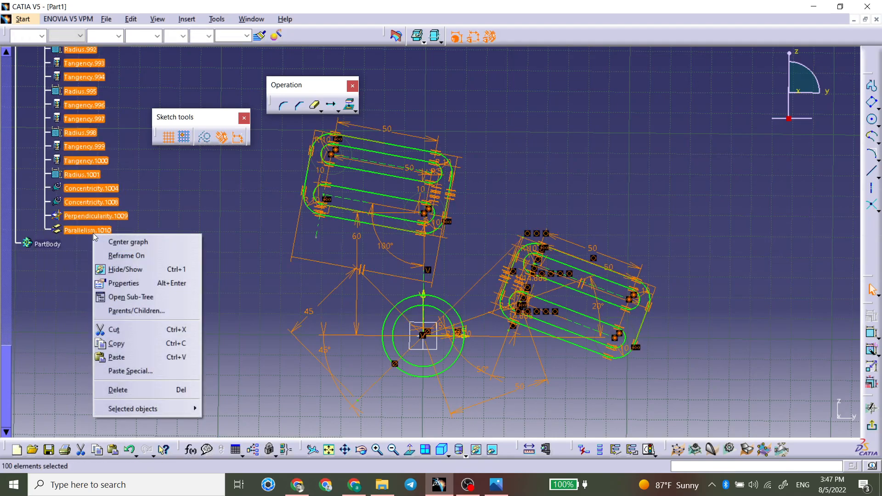
click(115, 271)
Step: Collapse the constraint list in the specification tree and restore the side-by-side layout with the reference drawing
scroll(134, 258, up, 20)
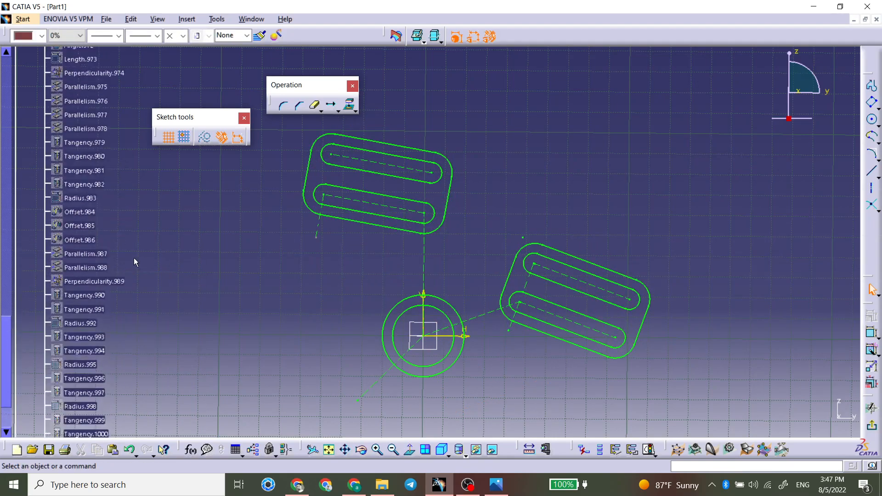
scroll(72, 228, up, 10)
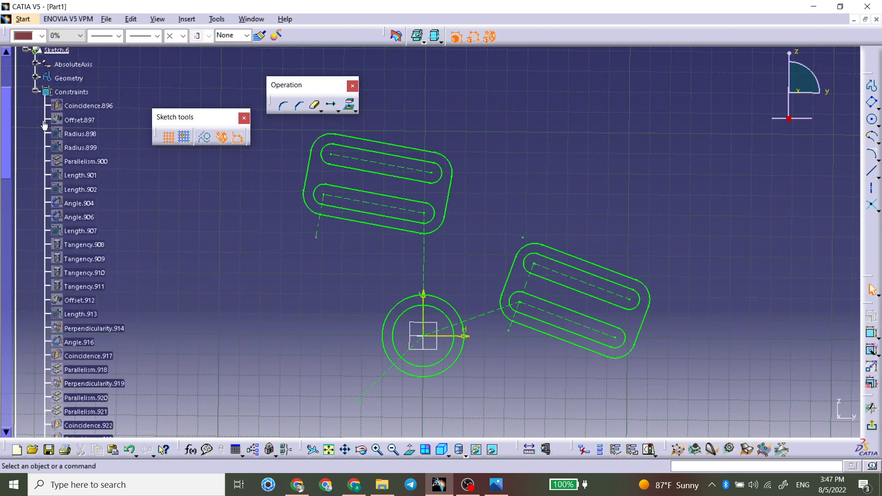
click(36, 91)
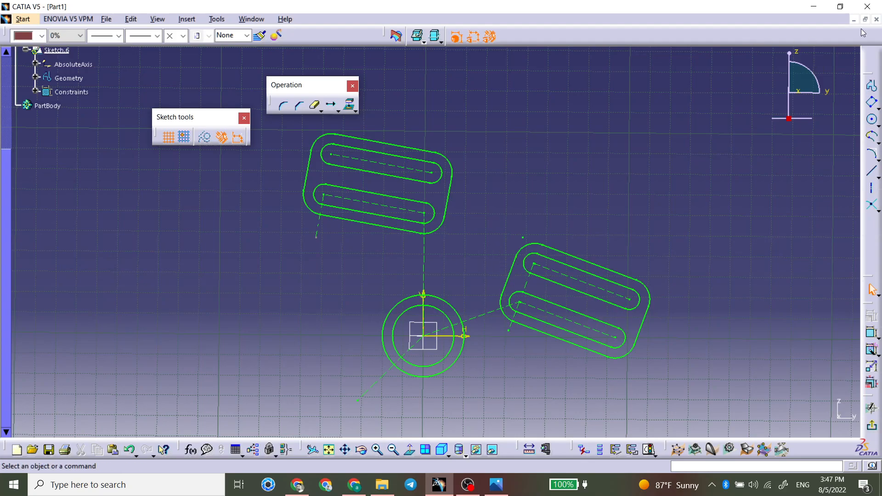
click(840, 6)
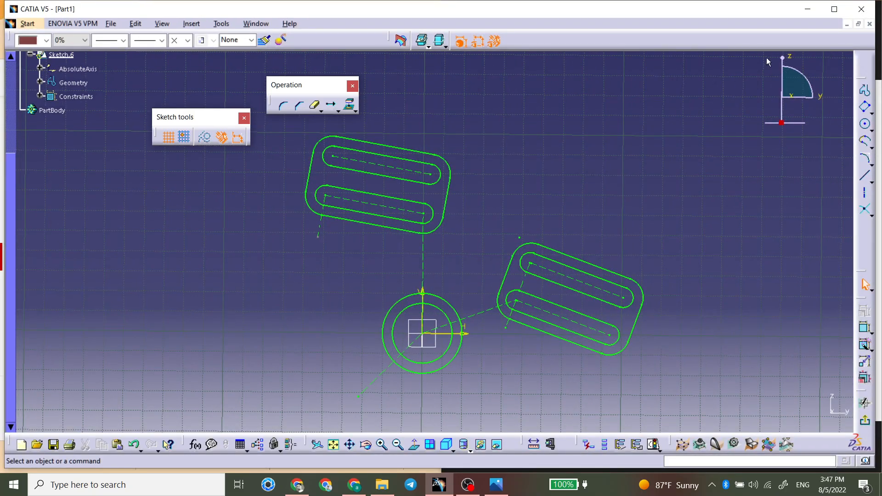
drag(723, 8, 0, 134)
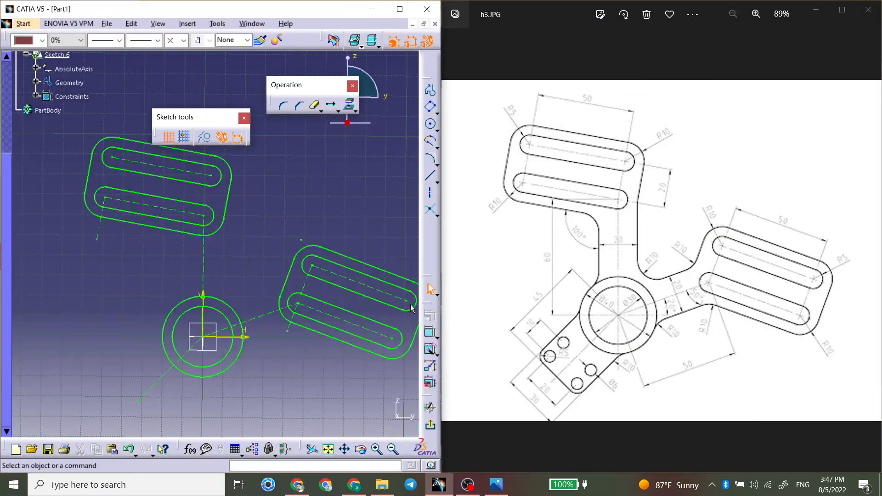
Step: Draw an oriented rectangle about 30 by 22 mm beside the outer end of the lower-left centre line
mouse_move(249, 348)
middle_down()
mouse_move(271, 257)
mouse_move(266, 275)
middle_up()
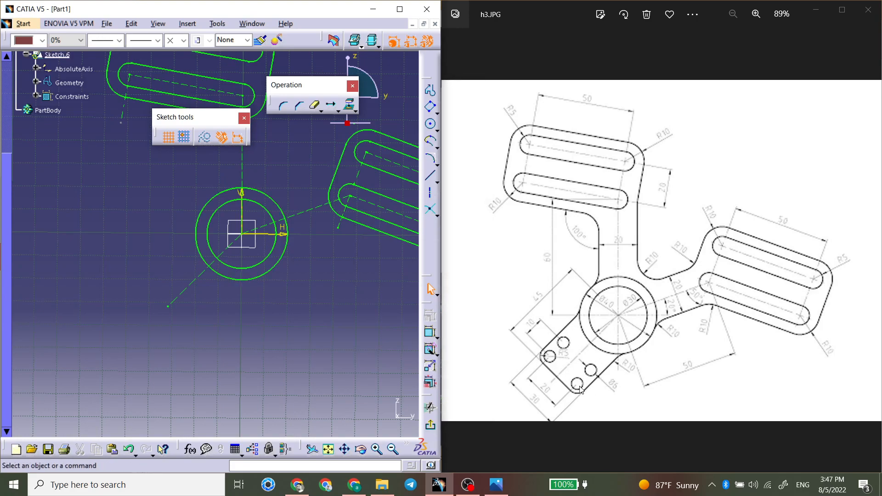
middle_drag(321, 298, 337, 275)
click(429, 106)
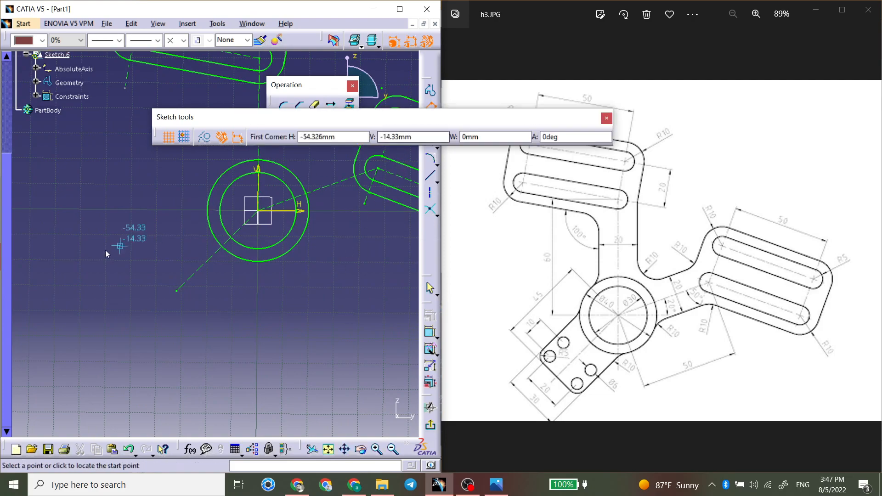
click(129, 226)
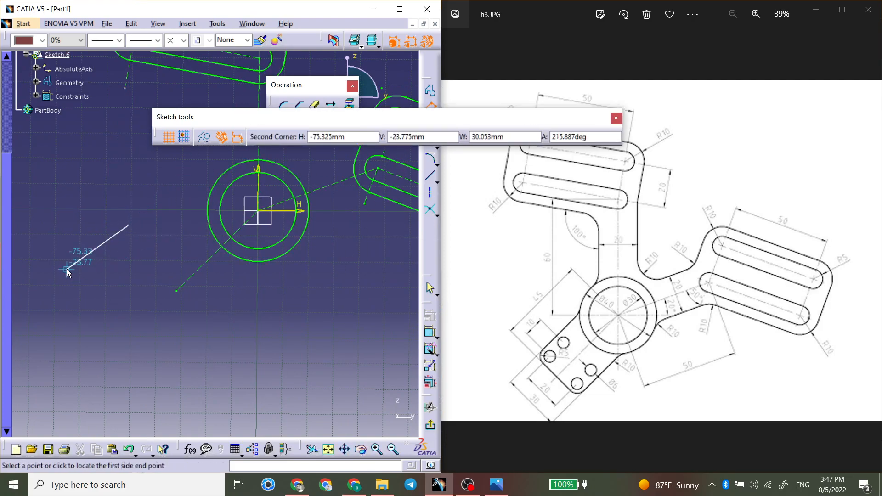
click(68, 269)
click(108, 310)
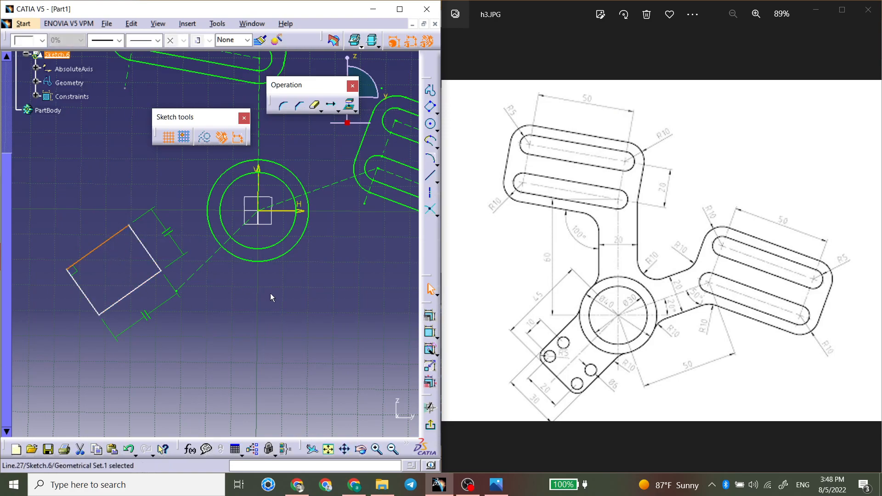
Step: Constrain the rectangle's upper long edge to be parallel to the lower-left centre line
click(430, 332)
click(98, 247)
click(193, 283)
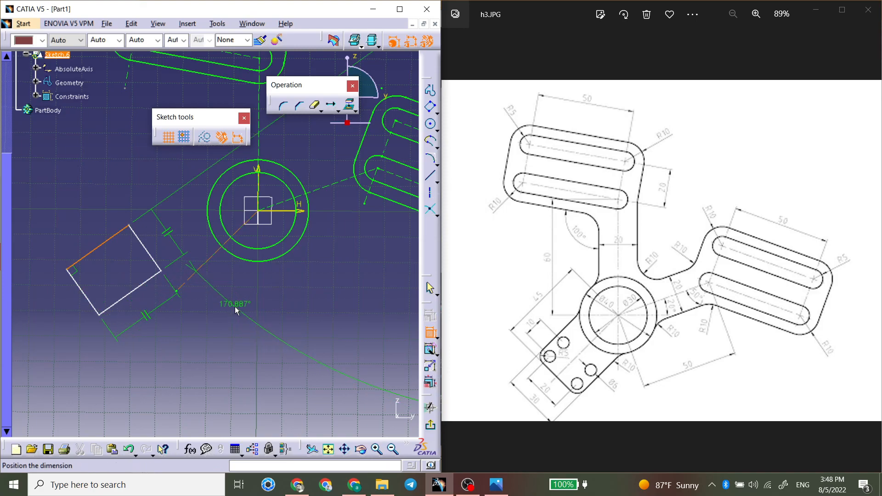
right_click(235, 307)
click(267, 353)
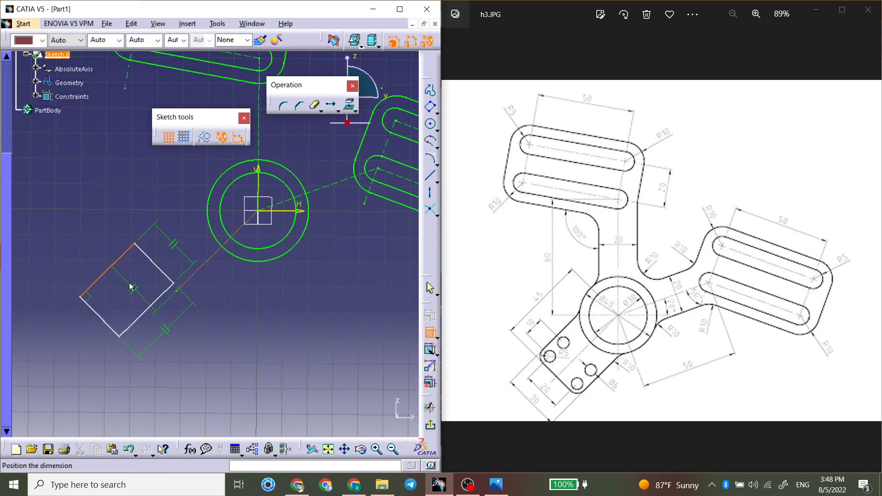
click(191, 232)
click(113, 263)
click(155, 301)
key(Escape)
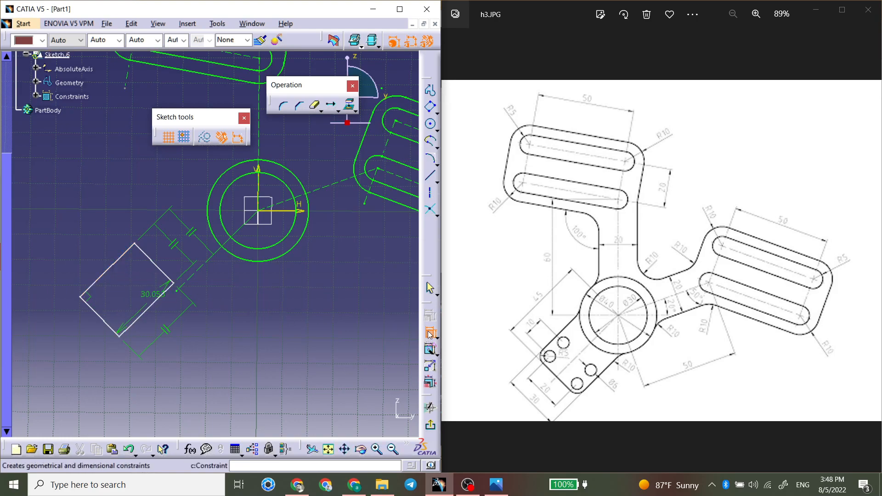
click(148, 297)
key(Delete)
Step: Make the rectangle's two long edges symmetric about the lower-left centre line
click(425, 332)
click(106, 272)
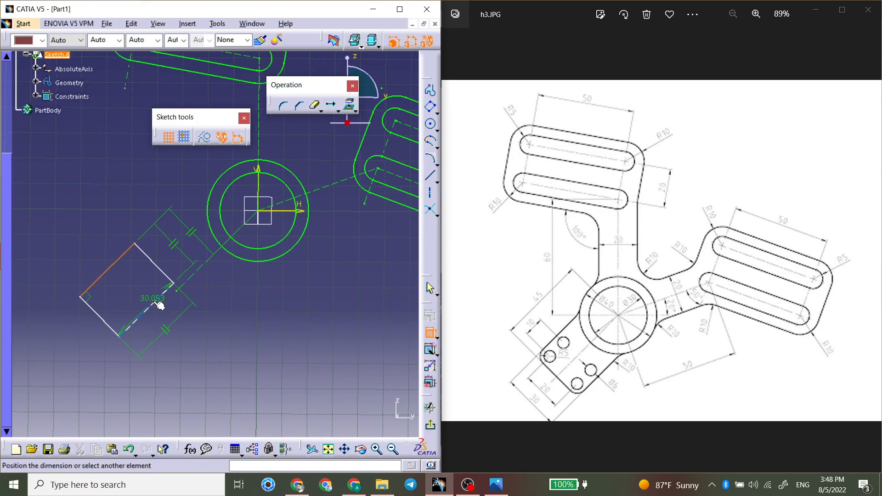
click(159, 298)
right_click(128, 288)
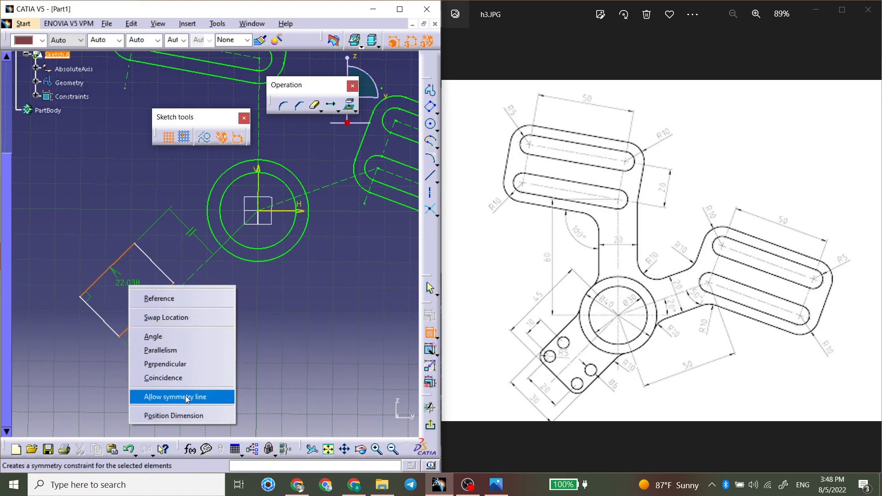
click(158, 396)
click(201, 271)
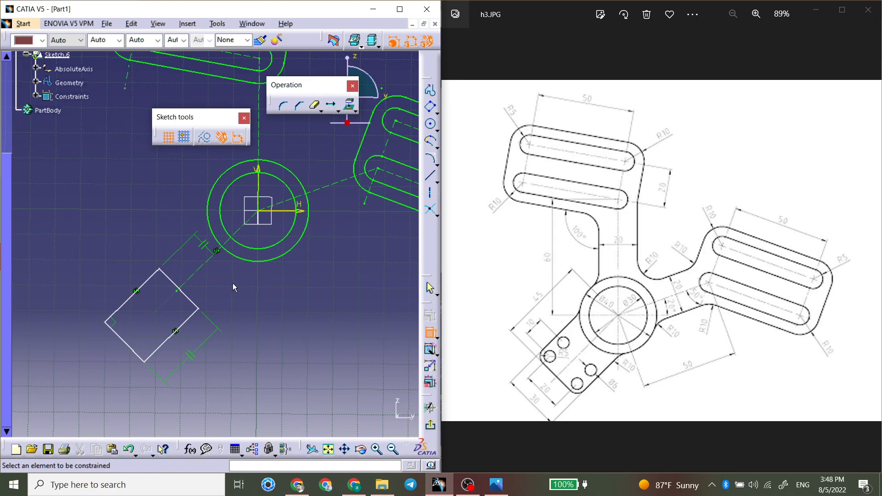
Step: Dimension the length of the rectangle's outer end edge and set it to 30 mm
click(434, 331)
click(433, 333)
click(132, 349)
click(99, 365)
double_click(99, 365)
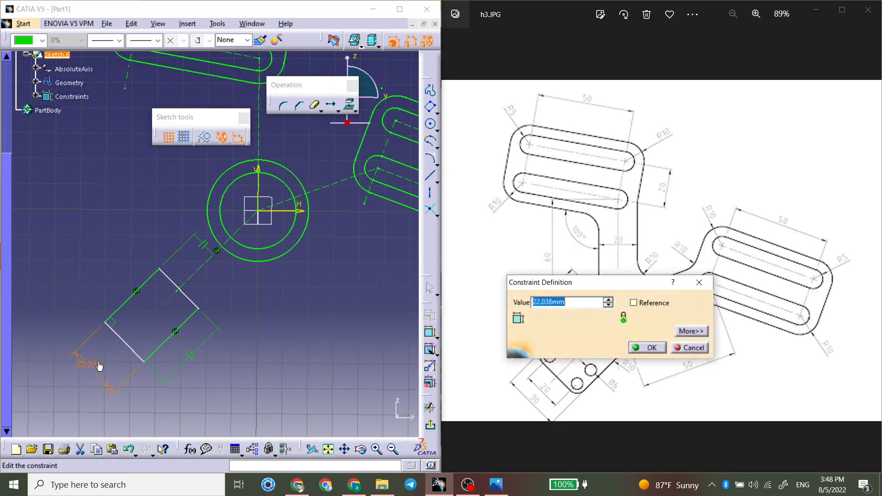
text(30)
key(Return)
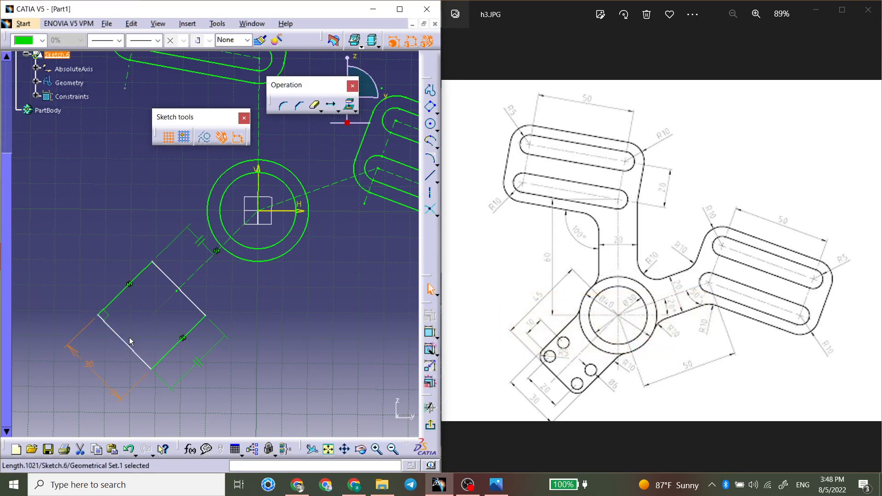
Step: Constrain the centre line's outer endpoint to the midpoint of the rectangle's outer end edge
click(431, 333)
click(131, 346)
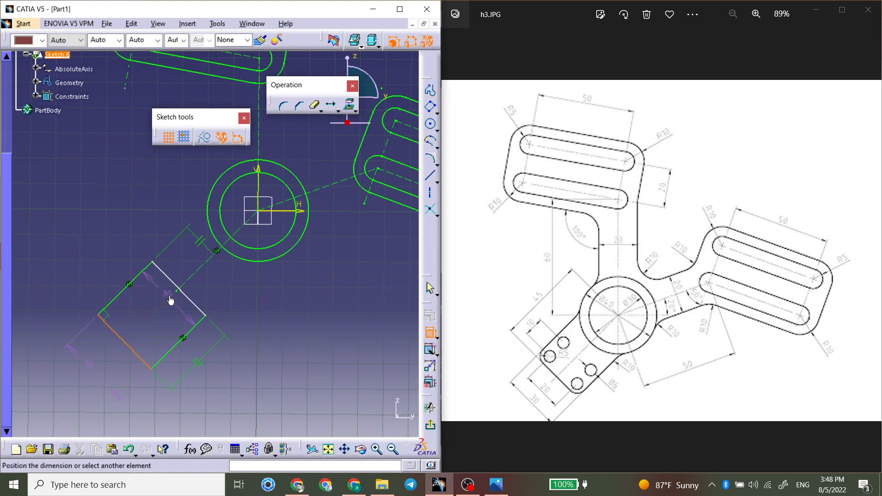
click(180, 293)
right_click(165, 319)
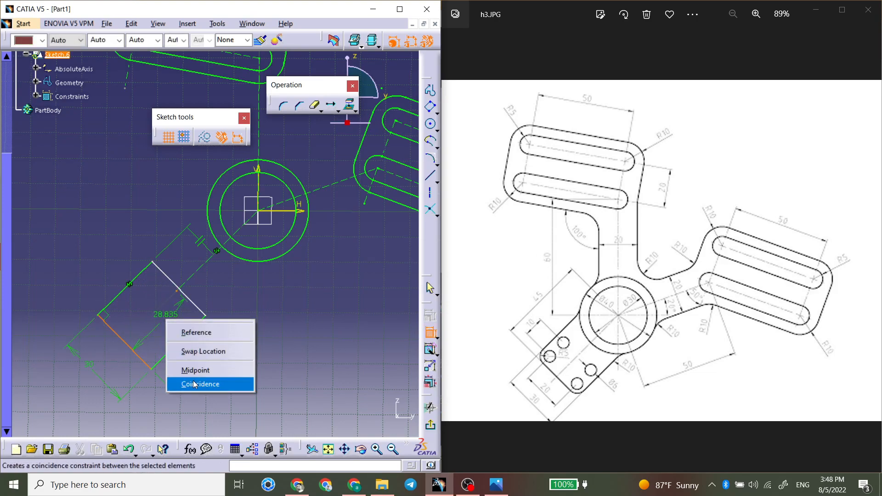
click(193, 371)
Step: Move the rectangle's inner end edge inside the central circles and delete that edge
middle_drag(289, 319, 380, 286)
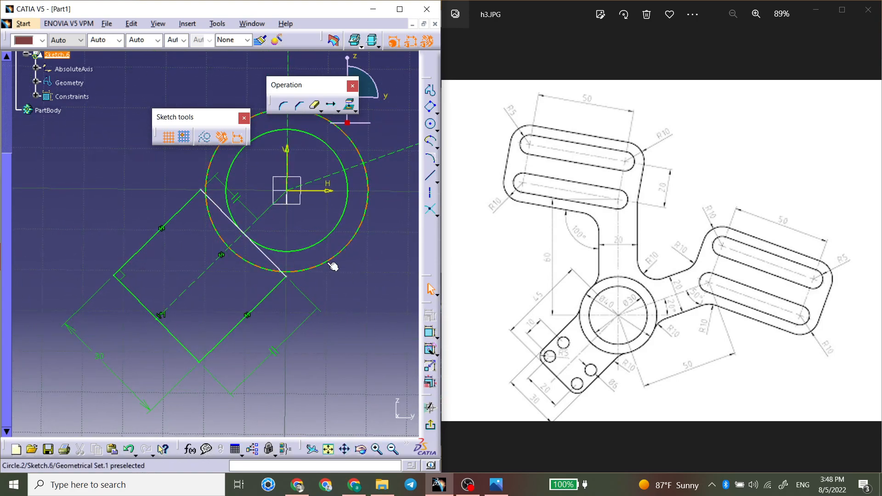
drag(277, 266, 303, 236)
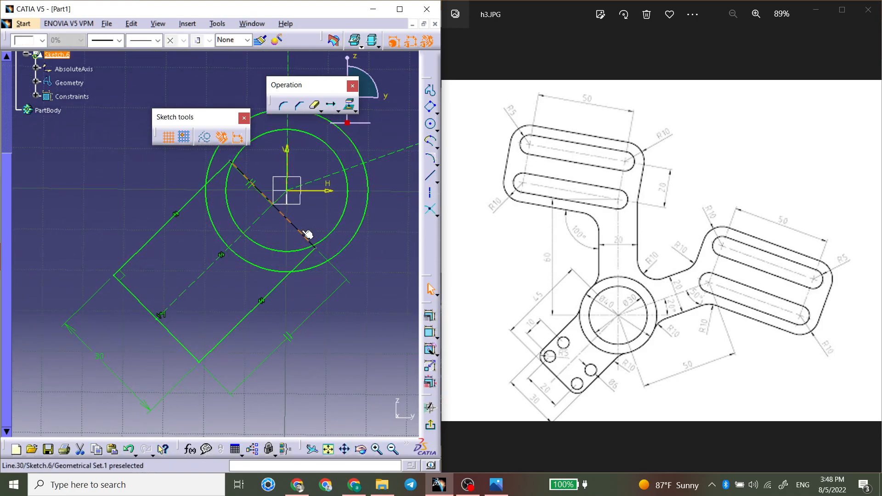
key(Delete)
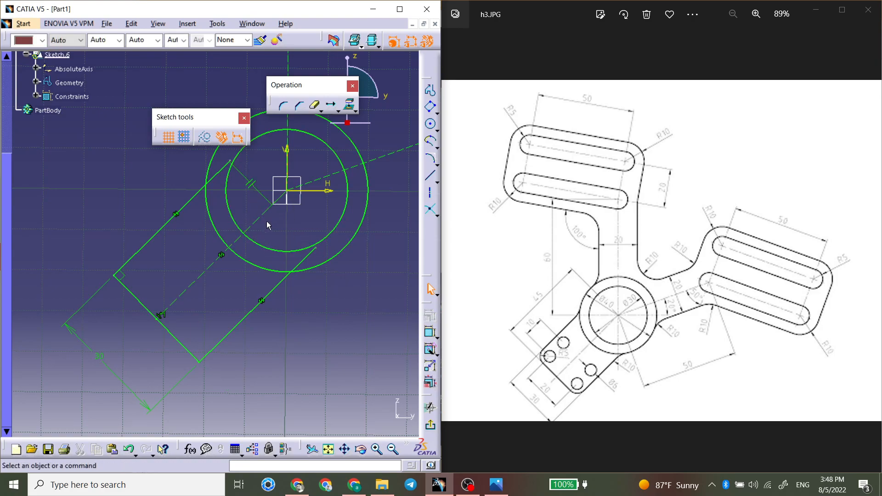
Step: Round both outer corners of the lower-left arm with a 5 mm radius
middle_drag(227, 296, 234, 280)
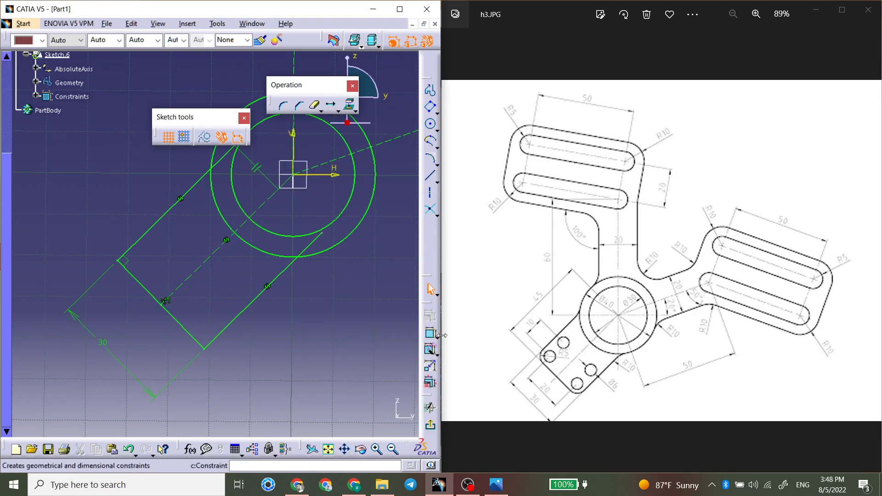
scroll(583, 406, up, 6)
click(580, 400)
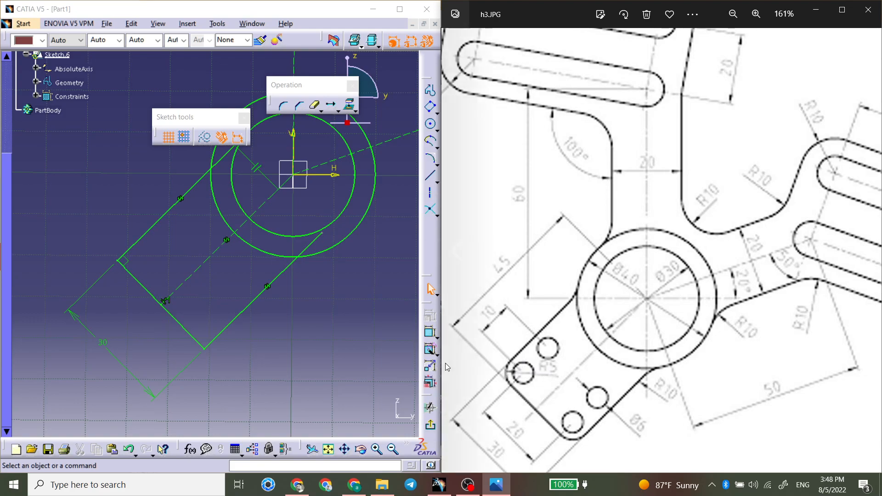
click(233, 341)
drag(228, 365, 72, 252)
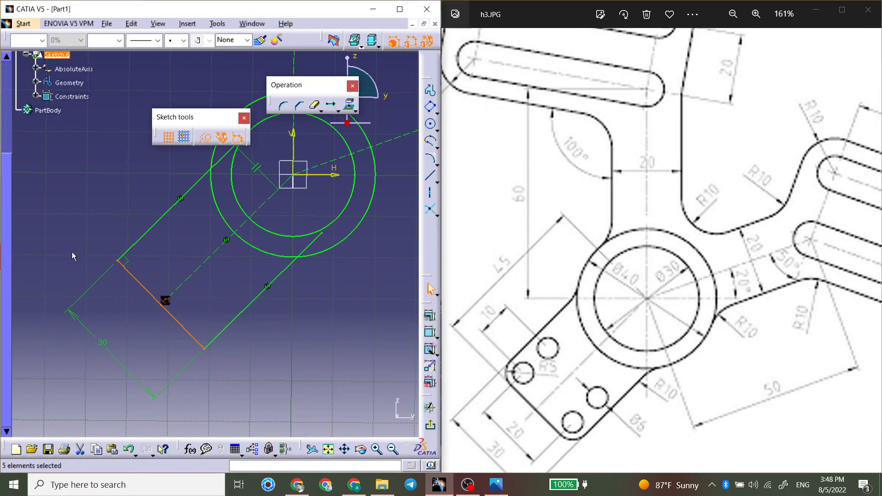
click(283, 106)
drag(409, 135, 366, 138)
text(5)
key(Return)
click(245, 272)
click(243, 274)
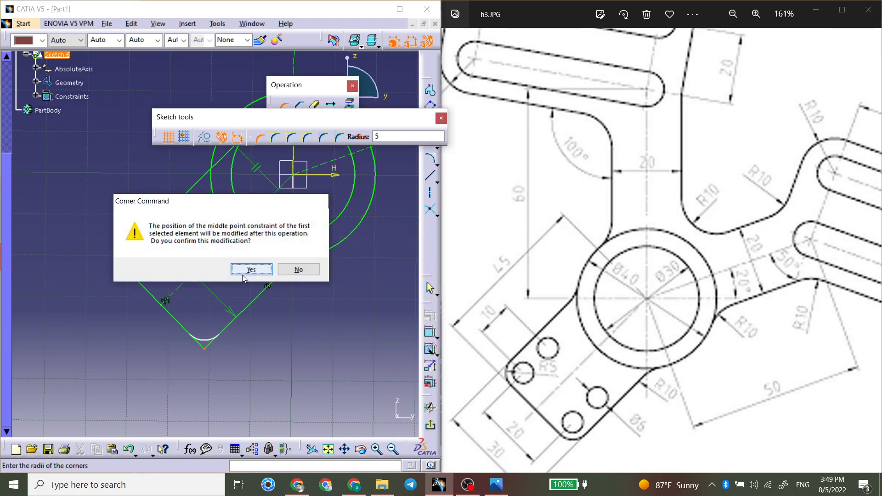
click(242, 274)
Step: Delete the repeated radius dimension on the arm's upper outer corner and dismiss the resulting report
click(136, 266)
key(Delete)
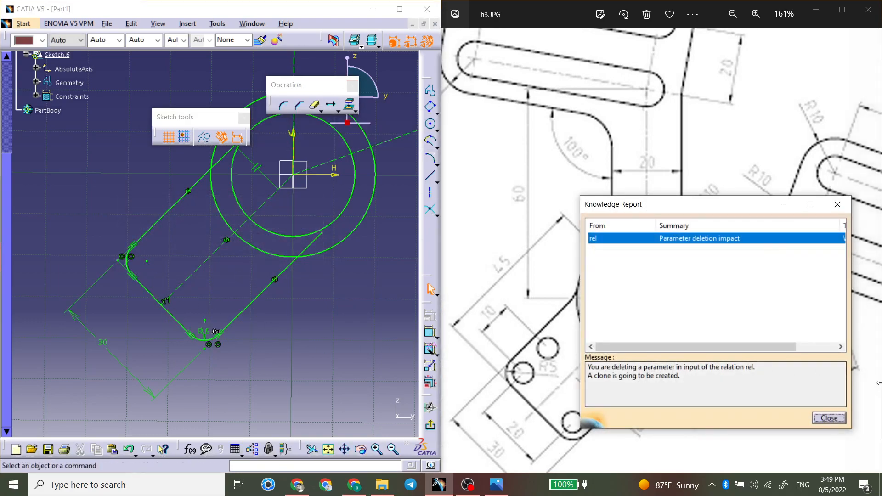
click(817, 420)
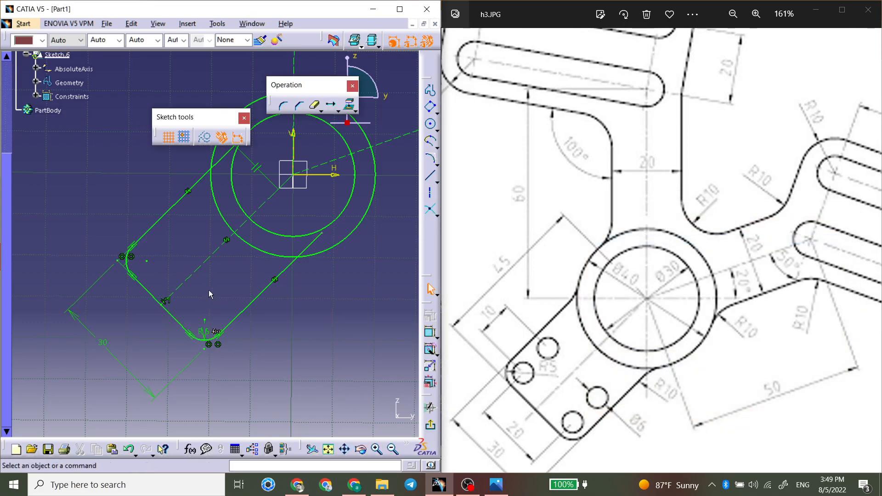
Step: Draw a 3 mm radius circle centred on the arc centre of the arm's lower rounded corner
mouse_move(197, 293)
middle_down()
mouse_move(199, 203)
mouse_move(228, 244)
middle_up()
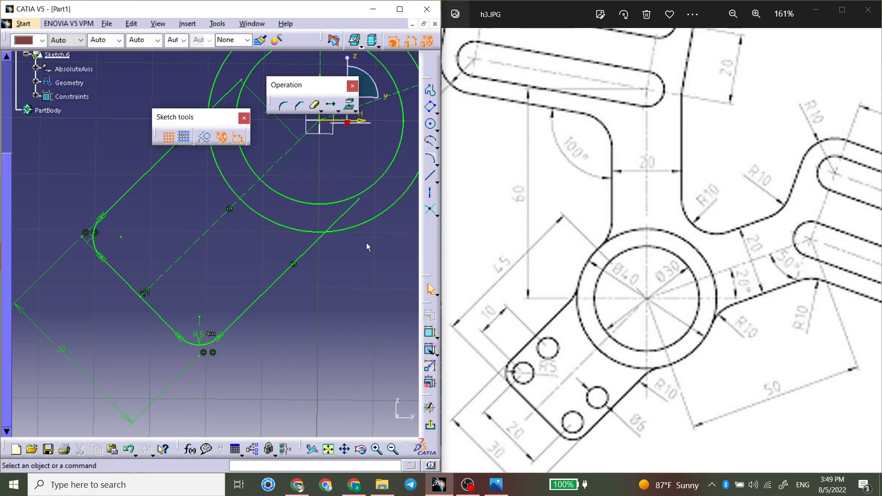
click(430, 123)
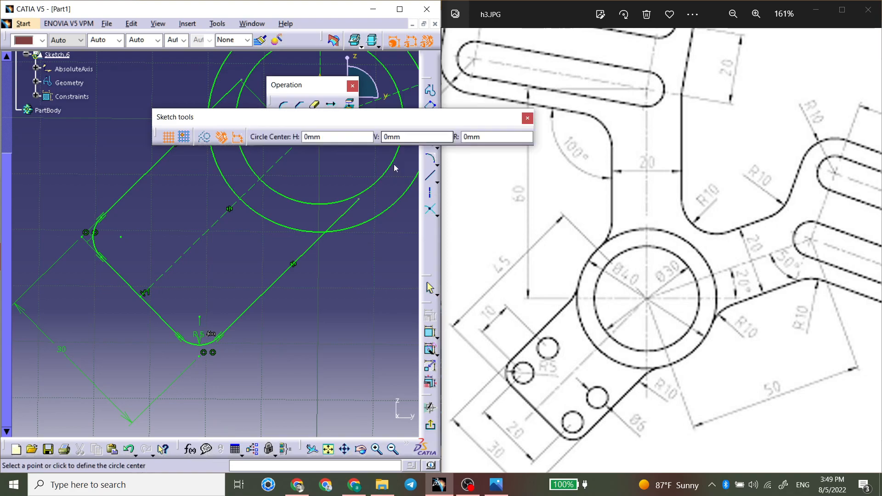
click(200, 317)
click(464, 136)
text(3)
key(Return)
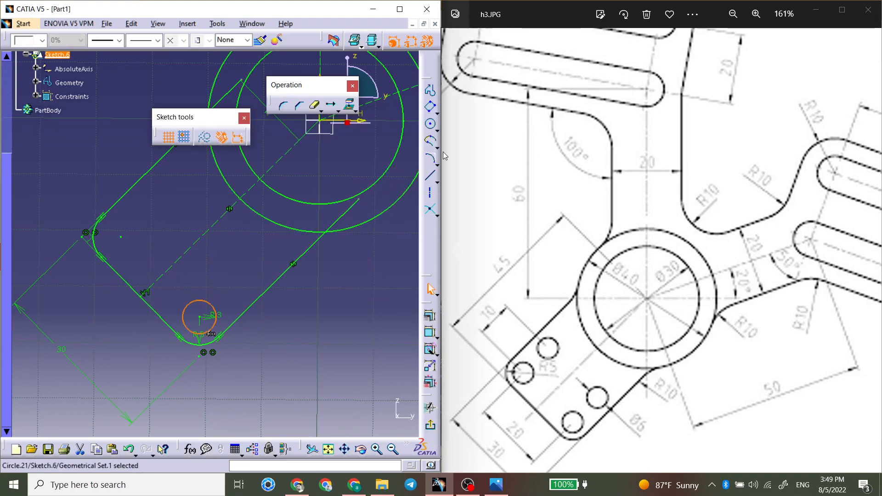
Step: Mirror the corner hole circle about the lower-left arm's centre line
click(196, 301)
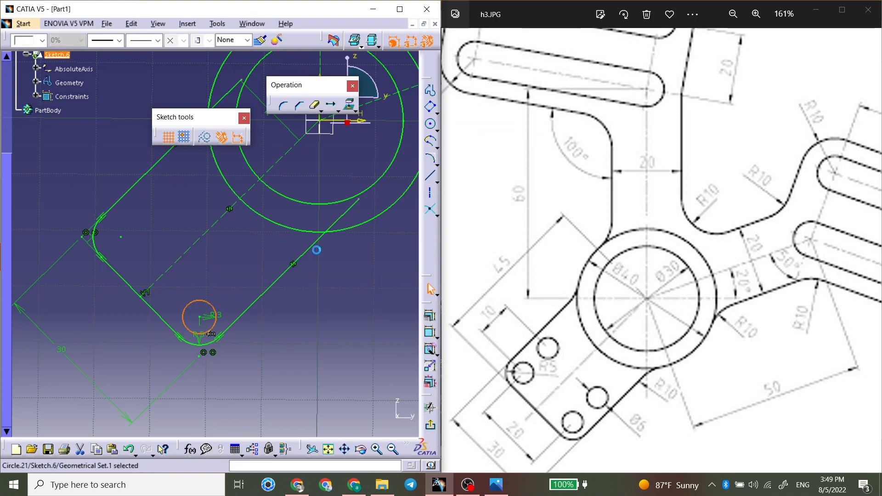
click(337, 111)
click(351, 130)
click(190, 251)
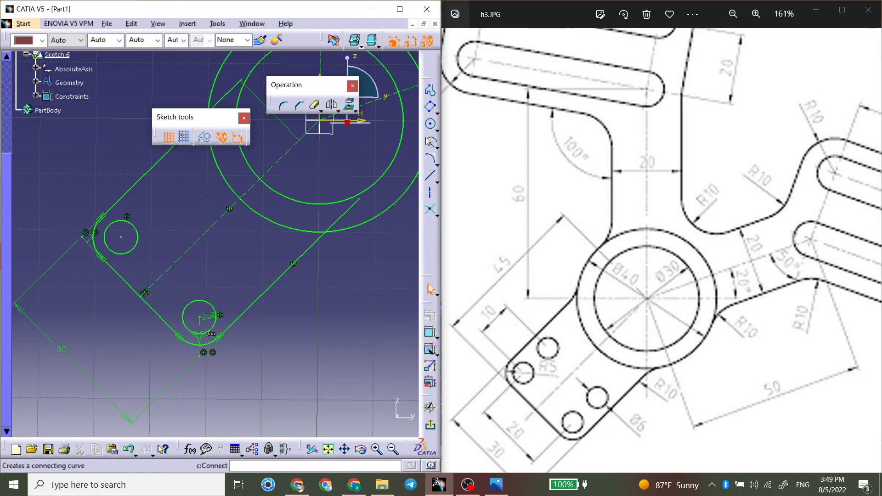
Step: Draw another 3 mm radius circle inward of the lower corner hole and connect the two hole centres with an axis line
click(430, 124)
click(235, 284)
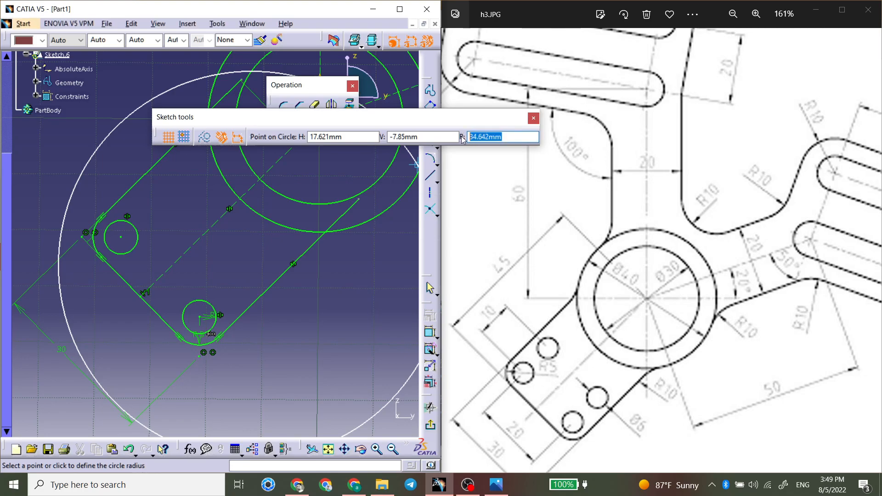
click(266, 276)
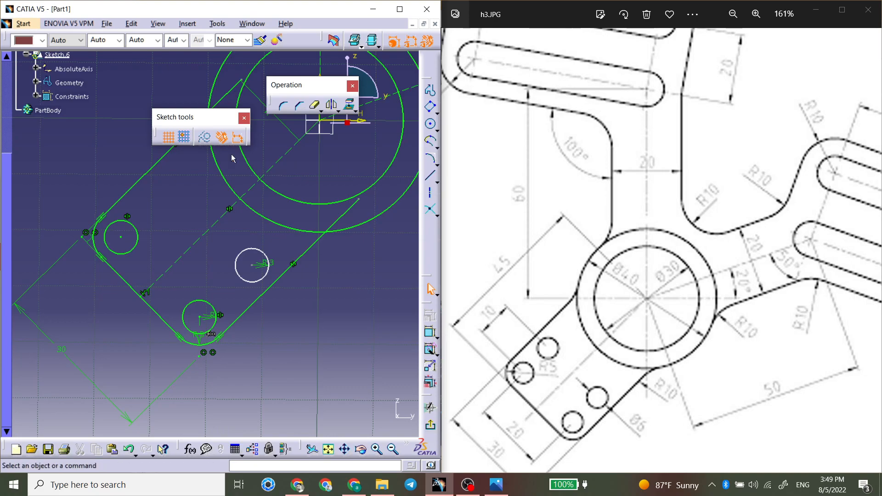
click(430, 192)
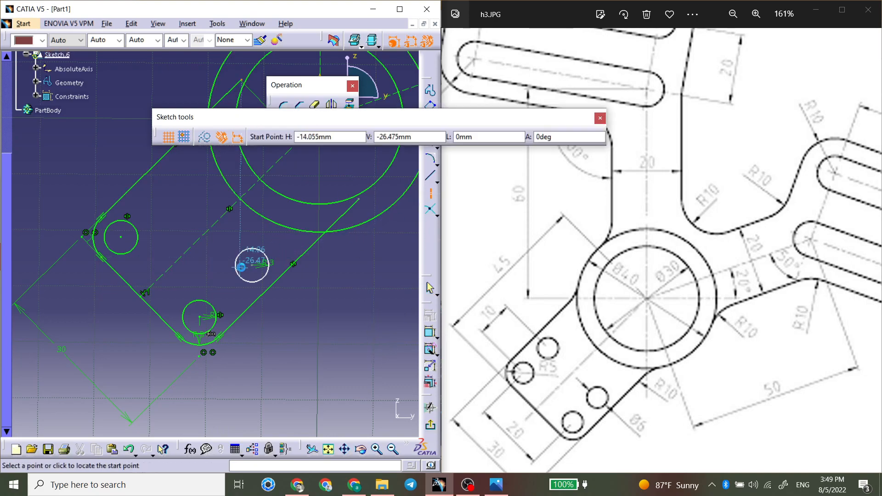
click(253, 266)
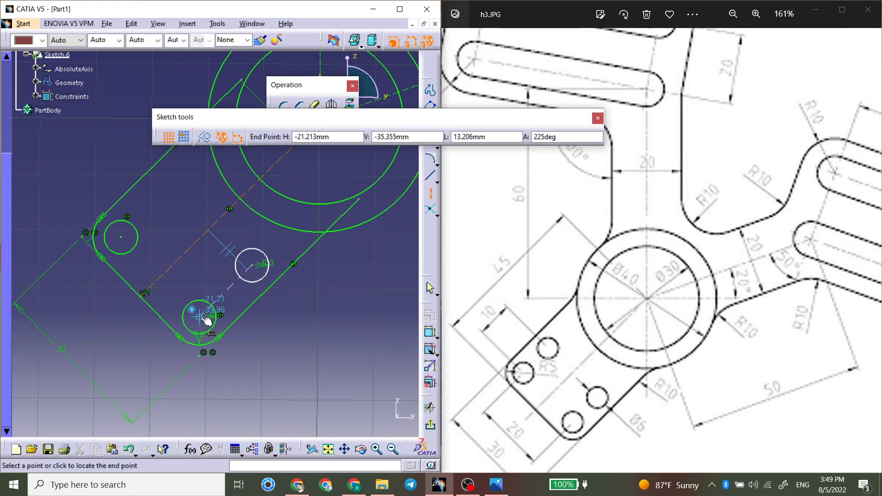
click(200, 316)
Step: Dimension the spacing between the two lower holes of the arm and set it to 10 mm
click(429, 332)
click(264, 277)
click(211, 305)
click(207, 264)
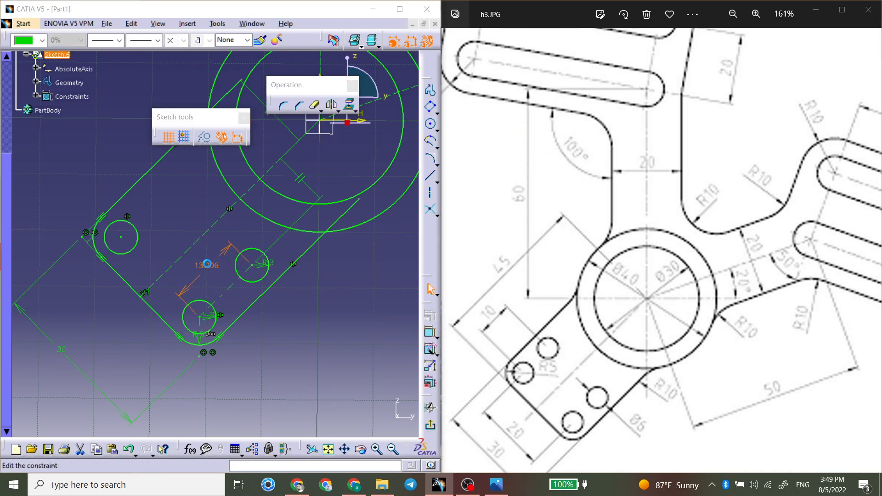
text(10)
key(Return)
Step: Mirror the inner hole circle about the arm's centre line to complete the four-hole pattern
click(239, 262)
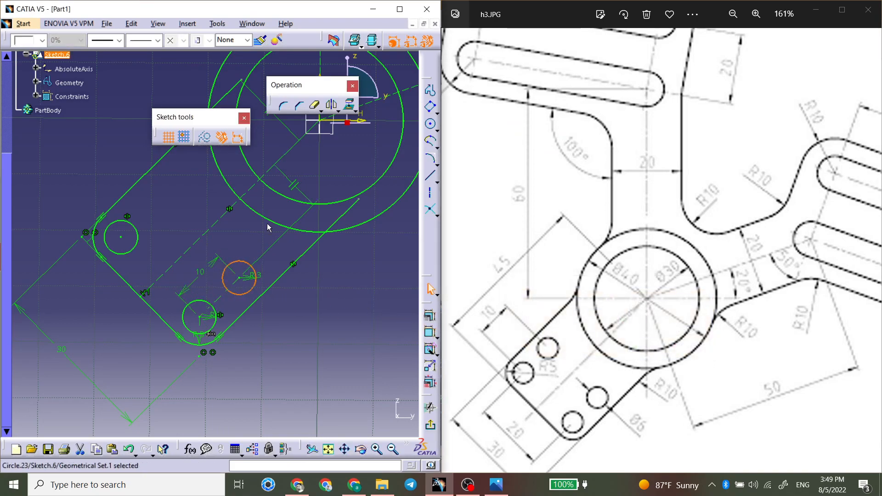
click(331, 104)
click(220, 227)
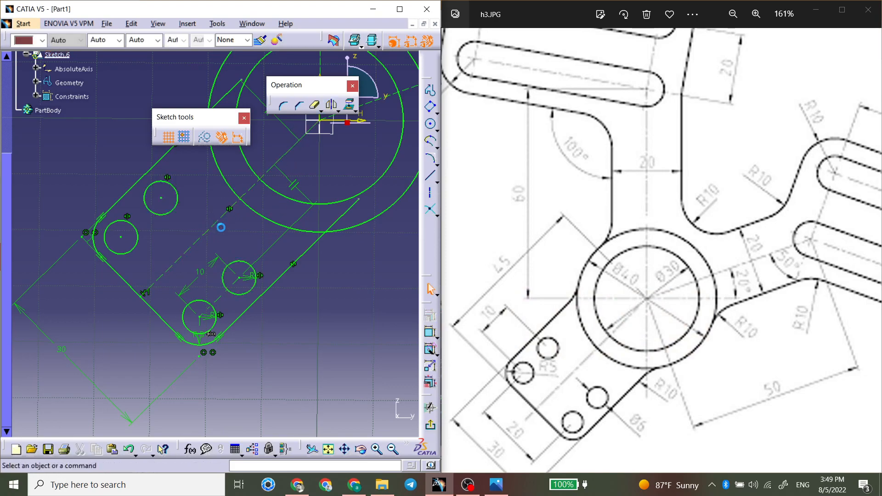
Step: Trim the two edge lines of the lower-left arm back to the outer circle
middle_drag(235, 238, 189, 253)
middle_drag(297, 212, 284, 245)
click(315, 104)
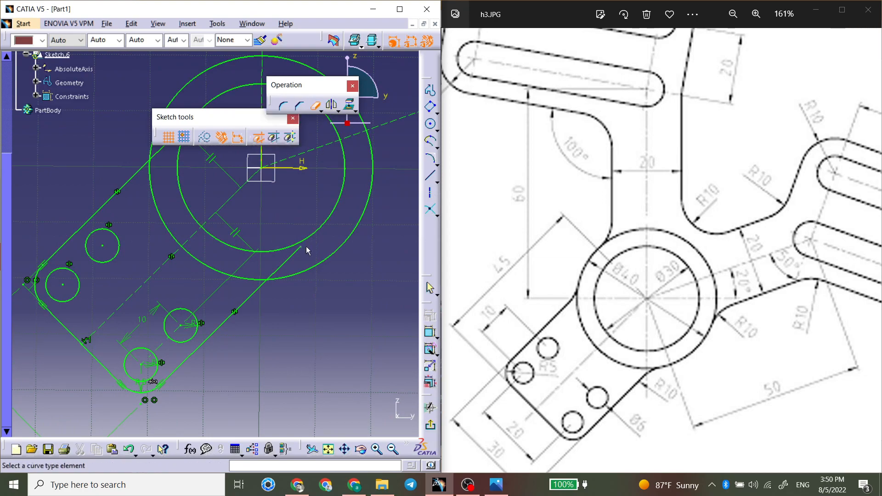
middle_drag(137, 222, 145, 201)
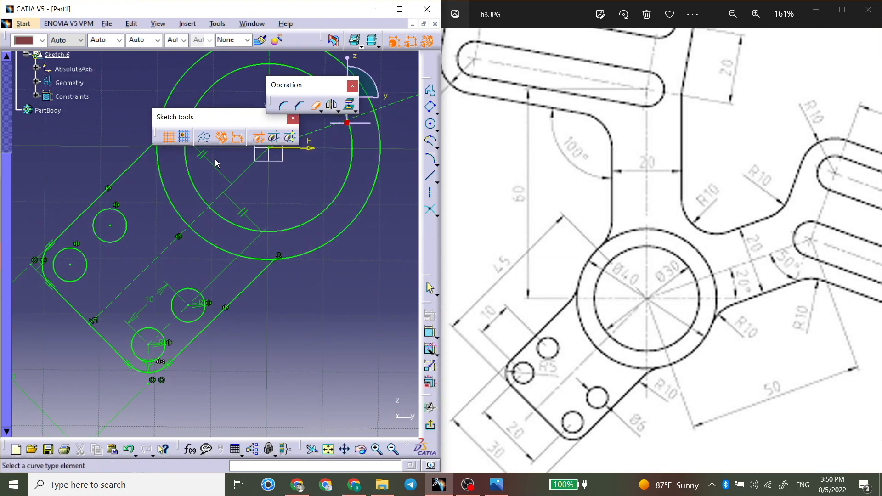
Step: Round the junction between the arm's lower edge and the outer circle with a 10 mm radius corner, trimming only the first element
click(284, 105)
click(278, 138)
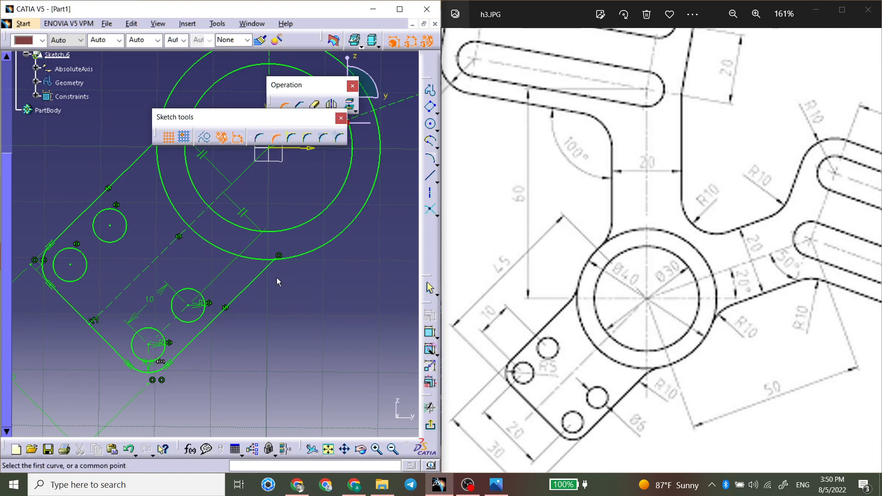
click(293, 258)
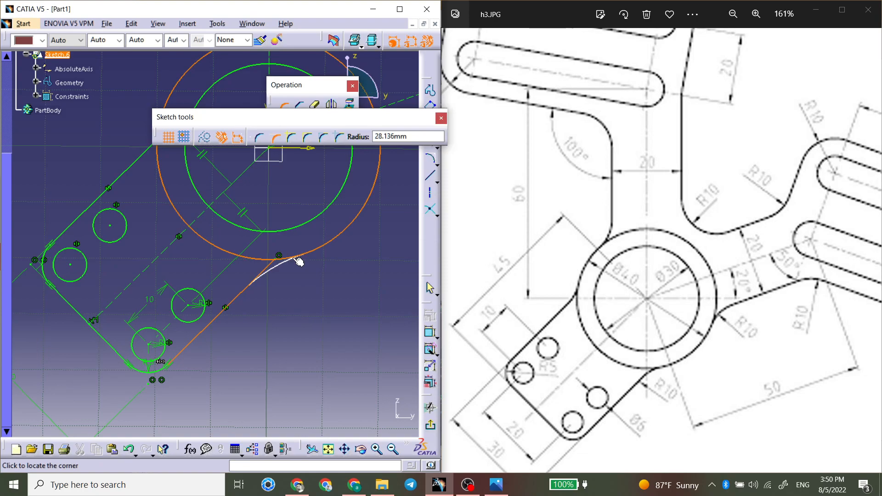
text(10)
key(Return)
Step: Add a 10 mm radius corner between the lower-left arm's upper edge and the outer circle
middle_drag(166, 163, 218, 231)
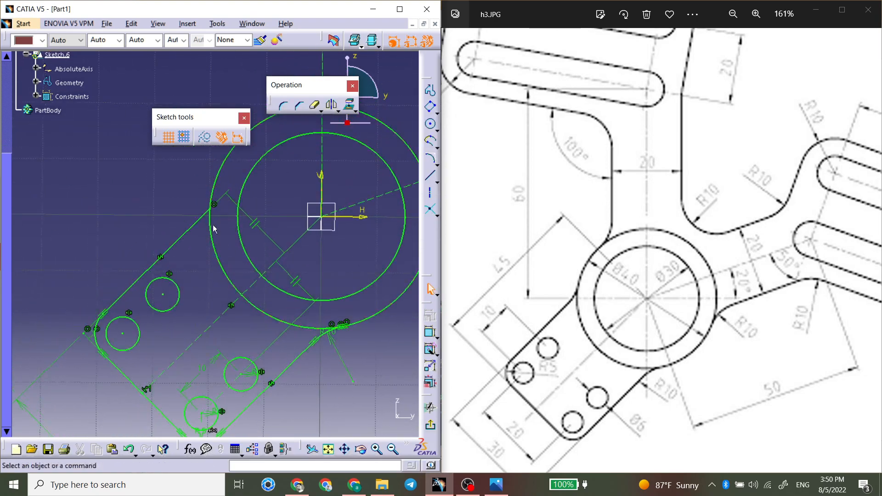
click(283, 105)
click(205, 210)
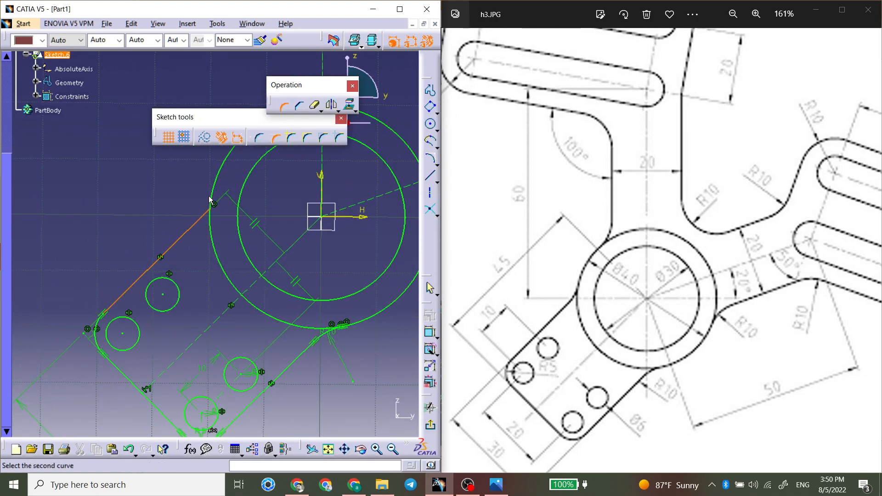
click(211, 202)
click(212, 204)
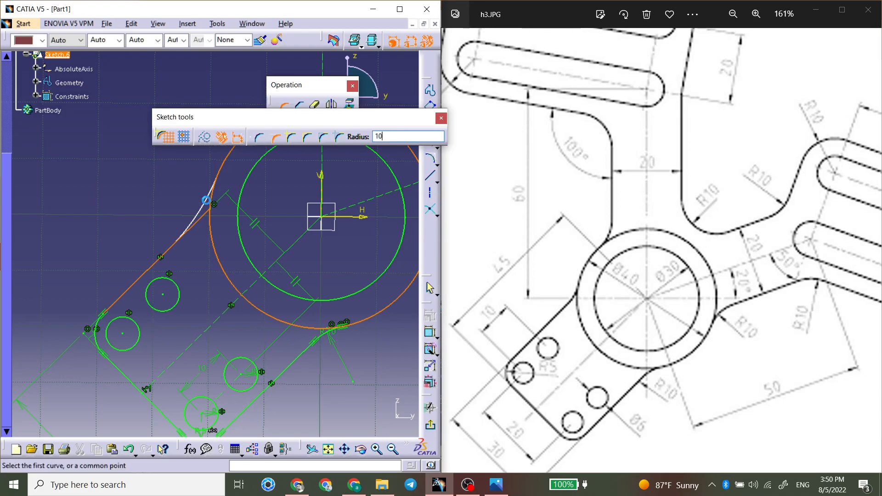
Step: Draw a line below the right arm's centre line and parallel to it, from inside the ring to the slotted end
middle_drag(203, 272, 198, 227)
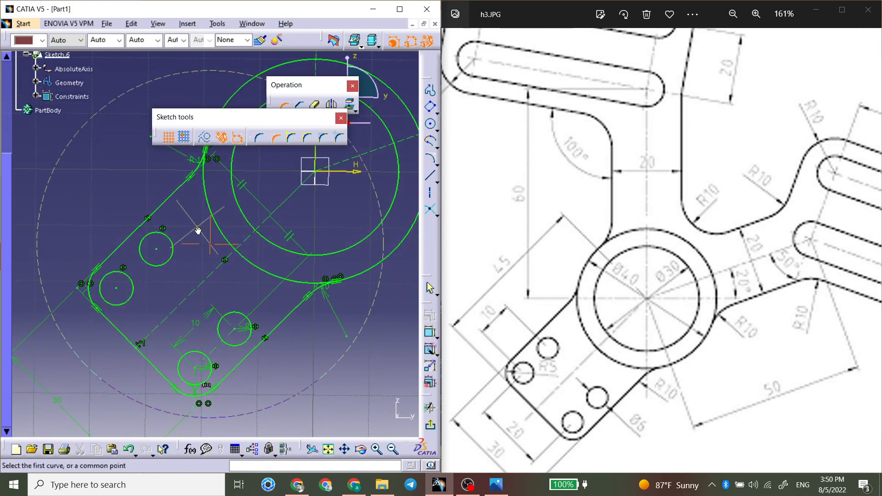
scroll(198, 230, down, 2)
middle_drag(271, 239, 114, 280)
mouse_move(186, 249)
middle_down()
mouse_move(142, 249)
mouse_move(179, 260)
mouse_move(238, 245)
middle_up()
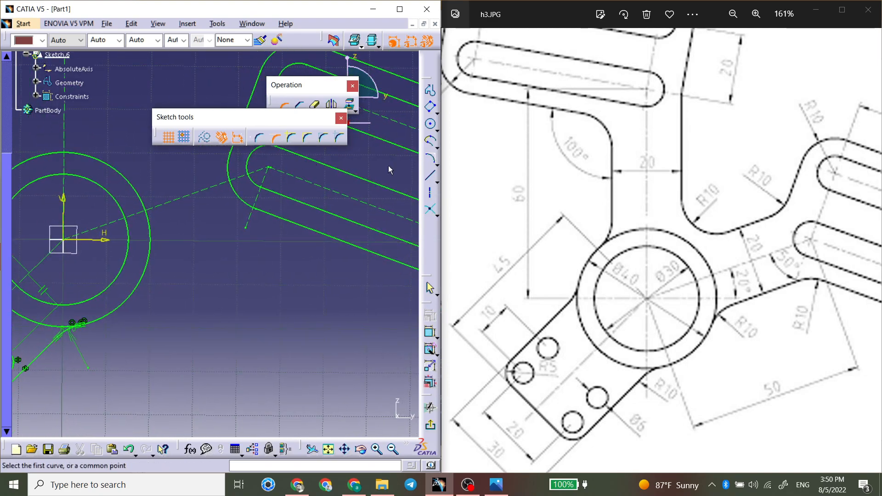
click(430, 175)
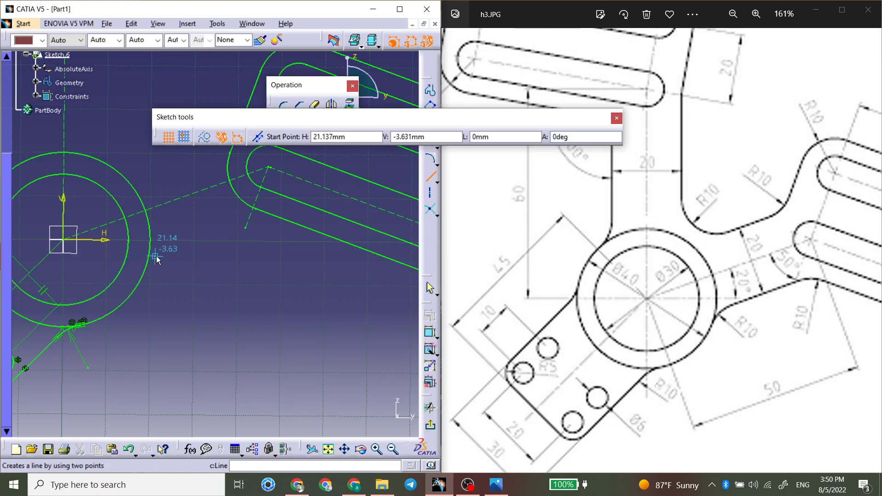
click(92, 275)
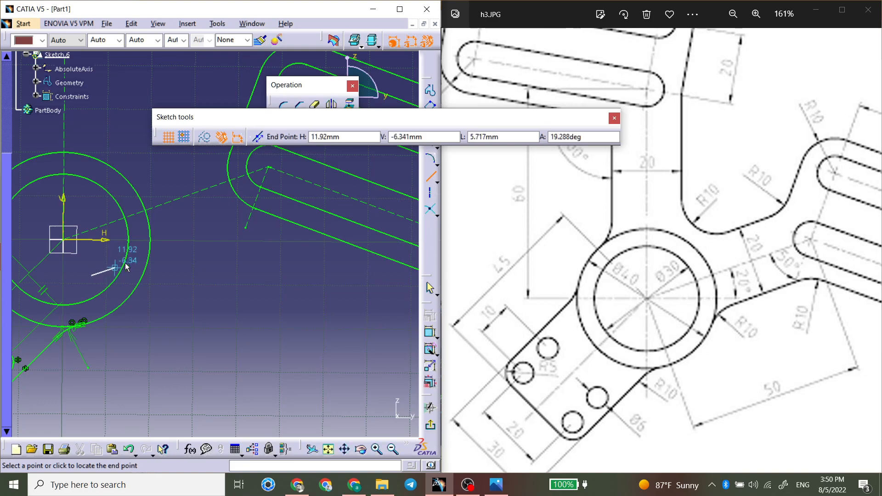
click(283, 206)
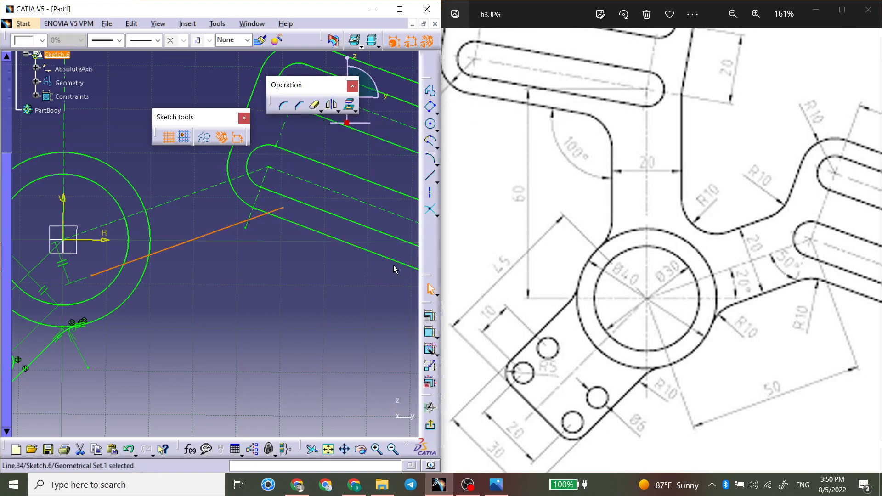
click(376, 276)
click(430, 176)
middle_drag(83, 202, 107, 254)
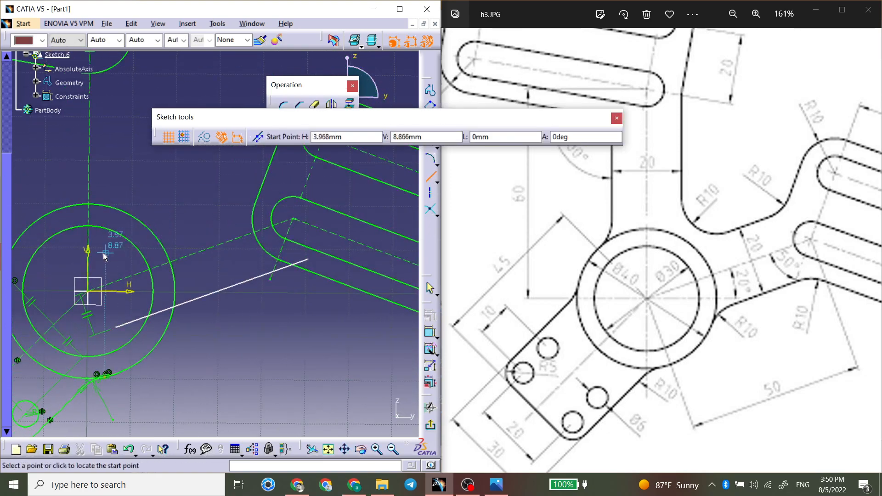
click(100, 258)
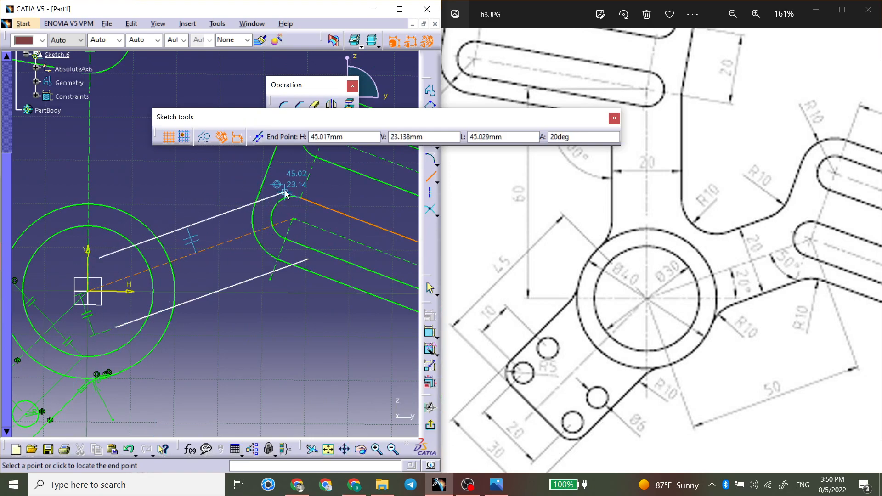
key(Escape)
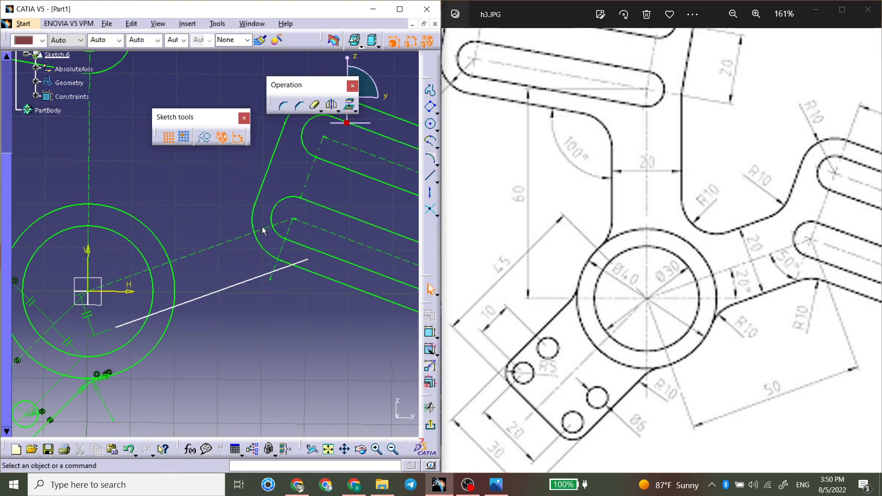
Step: Mirror the right arm's lower edge line about the arm's centre line
click(262, 276)
click(330, 106)
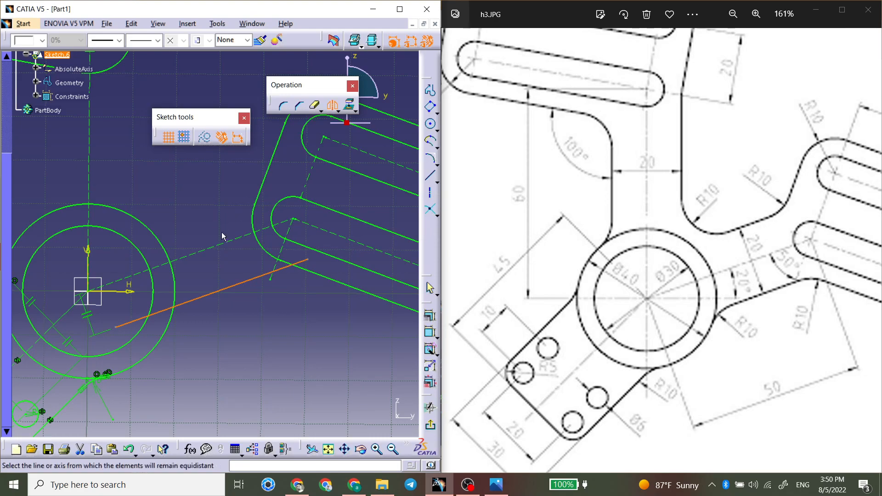
click(222, 244)
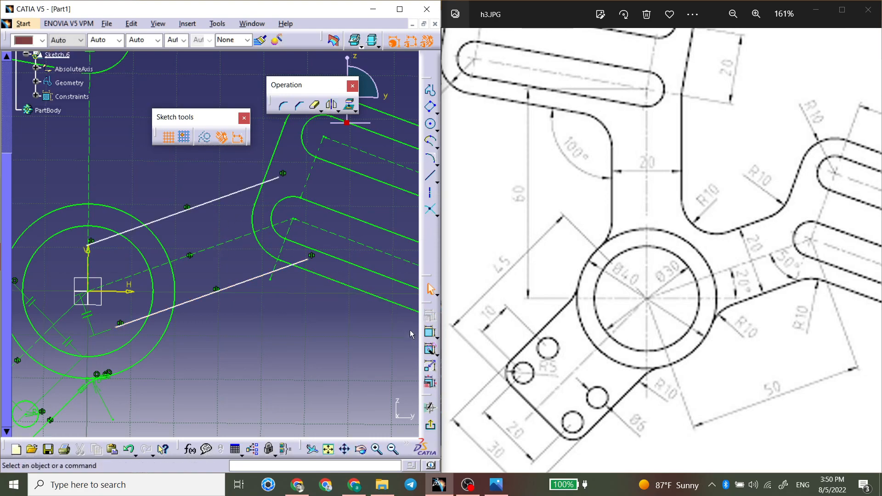
Step: Dimension the distance between the right arm's lower edge and its centre line and set it to 10 mm
click(430, 332)
click(230, 287)
click(234, 286)
click(218, 278)
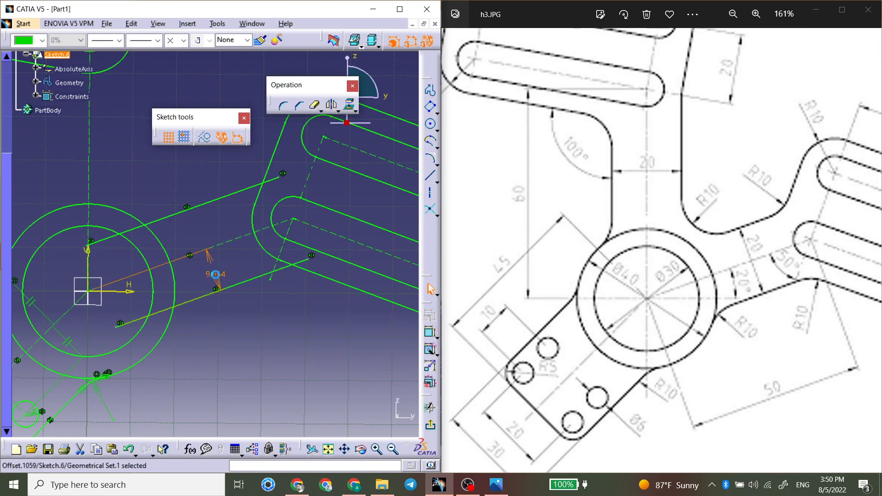
double_click(216, 276)
text(10)
key(Return)
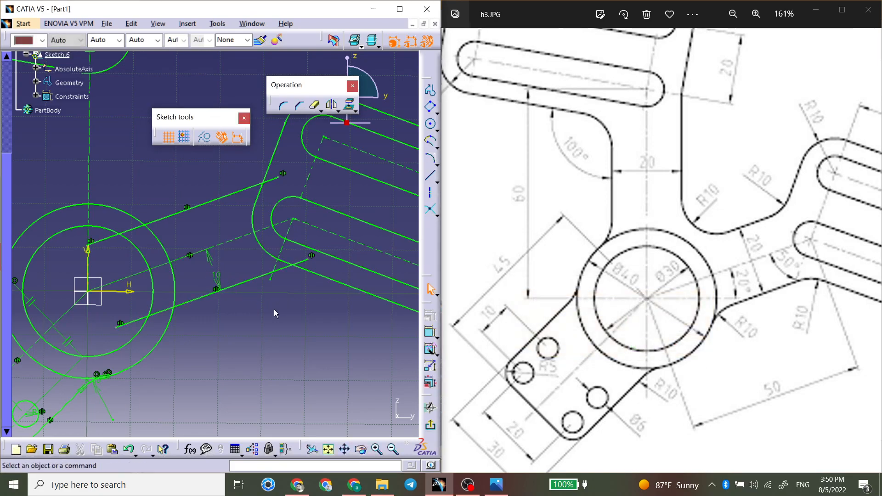
Step: Round the junctions of the right arm's lower and upper edges with the slotted end's outline using 10 mm radius corners
click(285, 109)
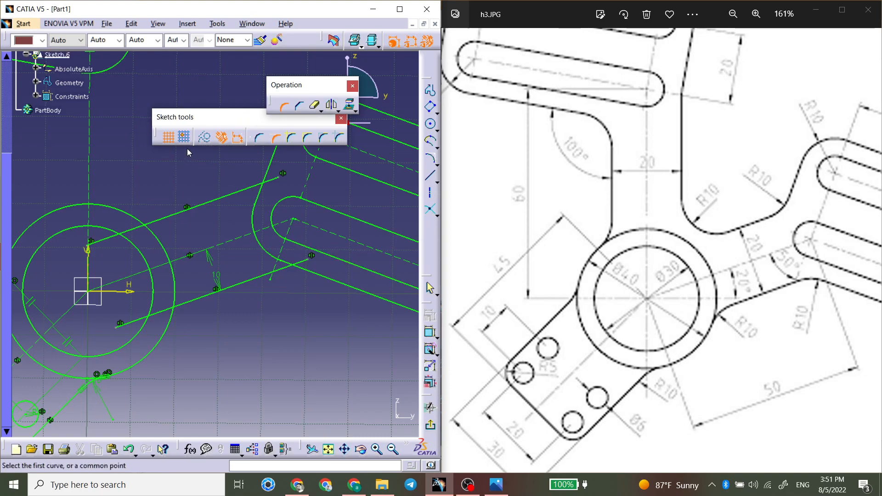
click(260, 138)
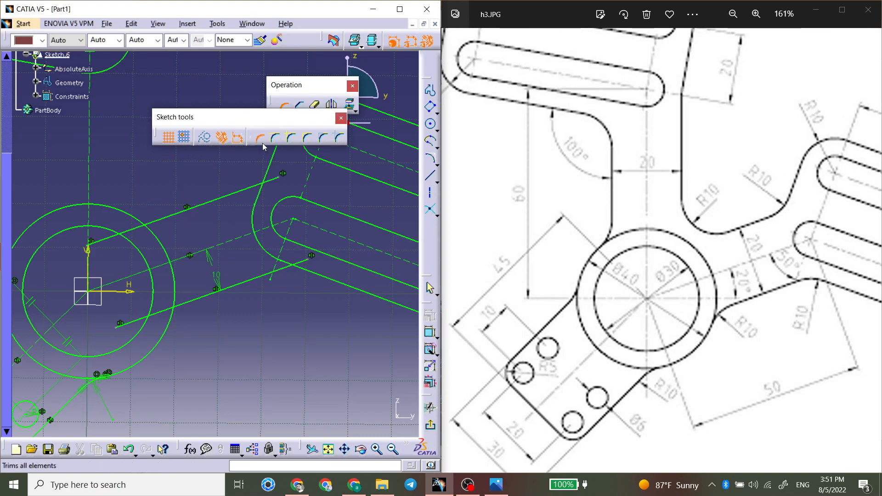
click(286, 270)
text(10)
key(Return)
click(255, 191)
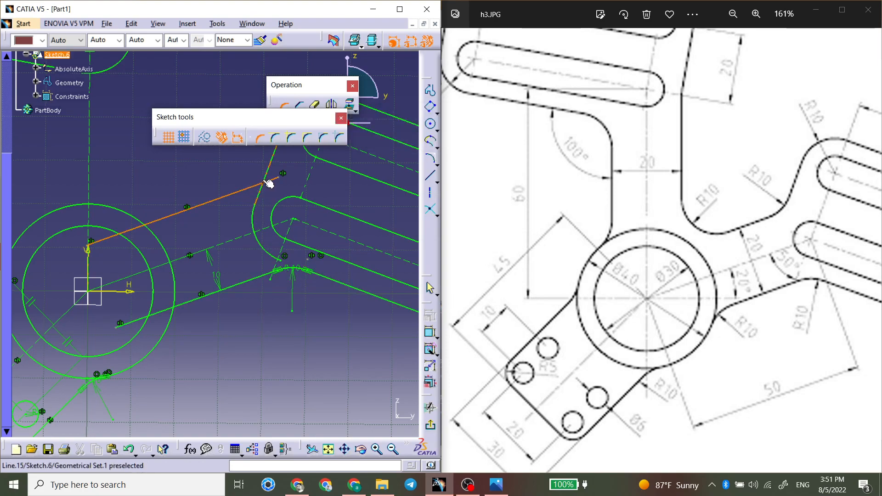
click(266, 178)
text(10)
key(Return)
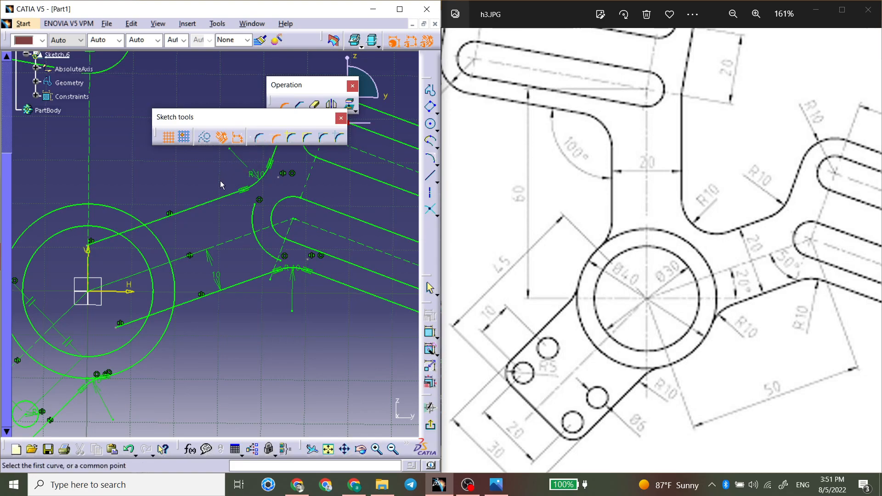
Step: Add a 10 mm radius corner between the right arm's lower edge and the outer circle
click(190, 301)
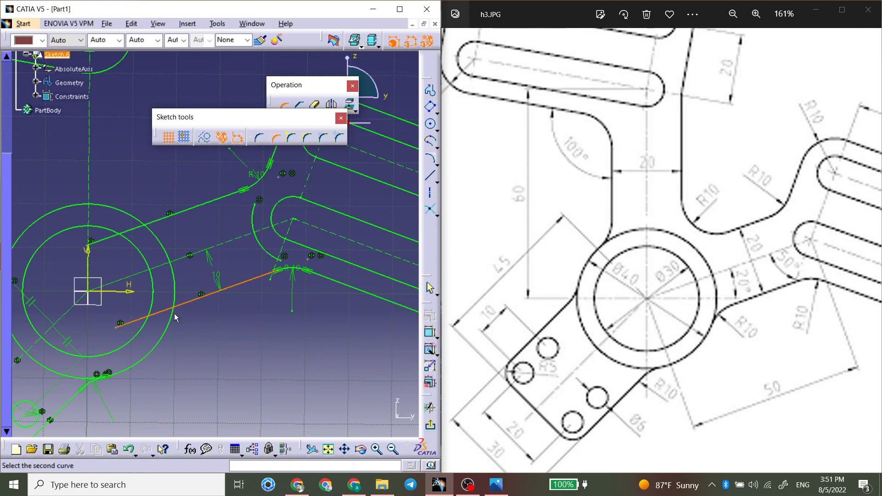
click(175, 313)
text(10)
key(Return)
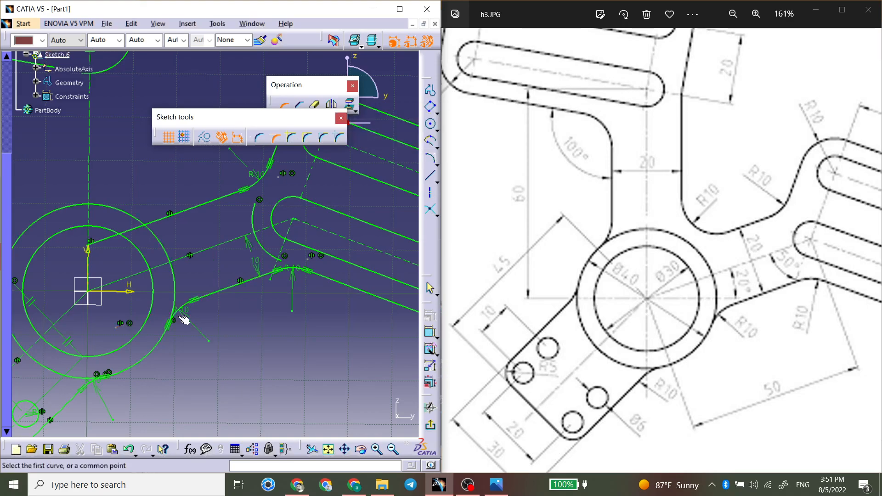
Step: Draw a line about 38 mm long left of the vertical axis, from the ring to the upper slotted plate, and constrain it vertical
middle_drag(180, 239, 316, 312)
mouse_move(214, 201)
middle_down()
mouse_move(223, 242)
mouse_move(278, 309)
middle_up()
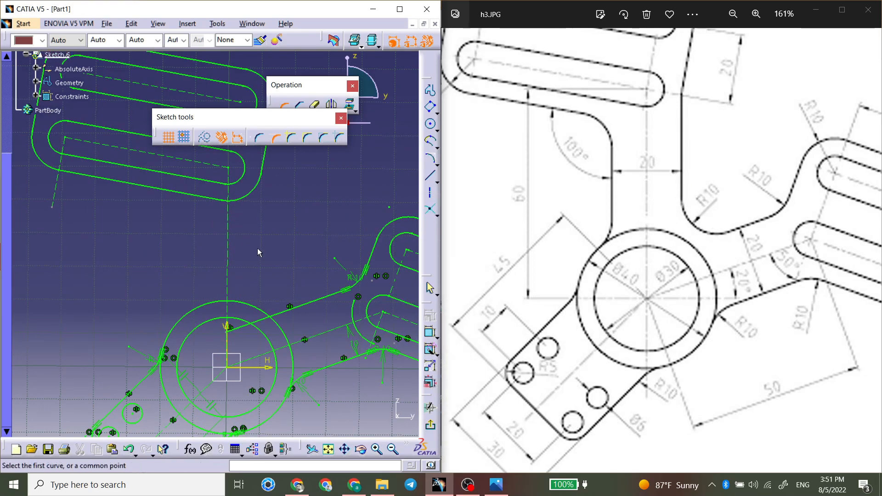
click(430, 175)
click(201, 316)
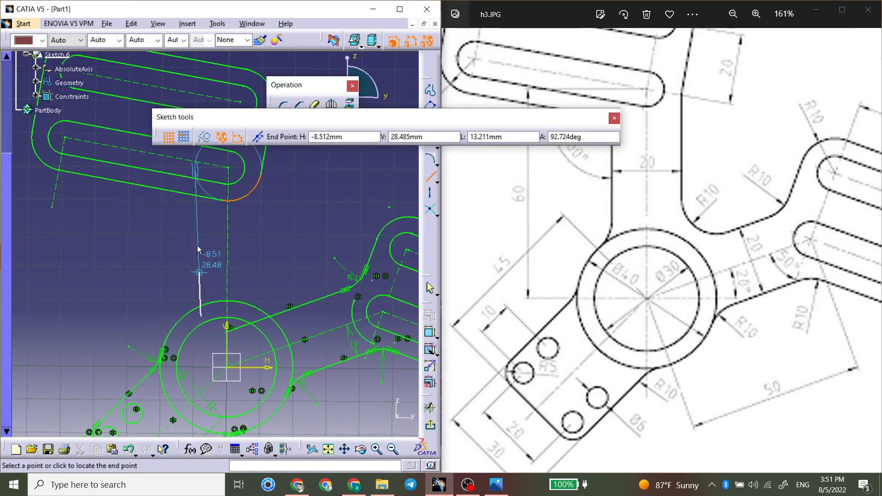
click(205, 189)
right_click(202, 220)
mouse_move(294, 395)
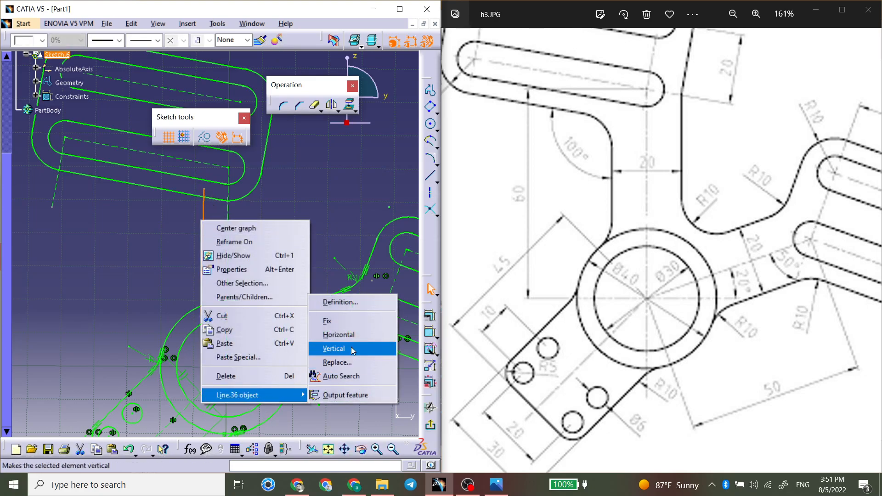
click(333, 347)
Step: Mirror the vertical neck line about the vertical centre axis
click(331, 105)
click(201, 244)
click(228, 242)
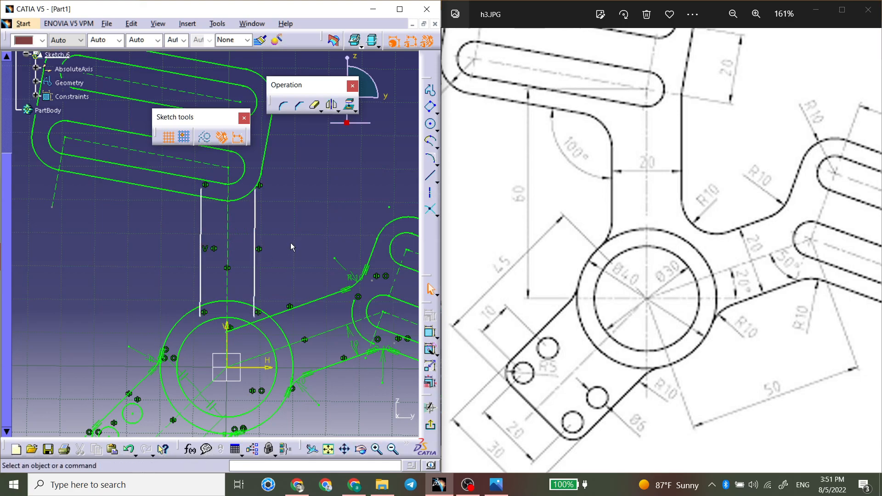
Step: Dimension the distance between the two vertical neck lines and set it to 20 mm
mouse_move(276, 244)
ctrl+middle_down()
mouse_move(302, 240)
mouse_move(305, 253)
ctrl+middle_up()
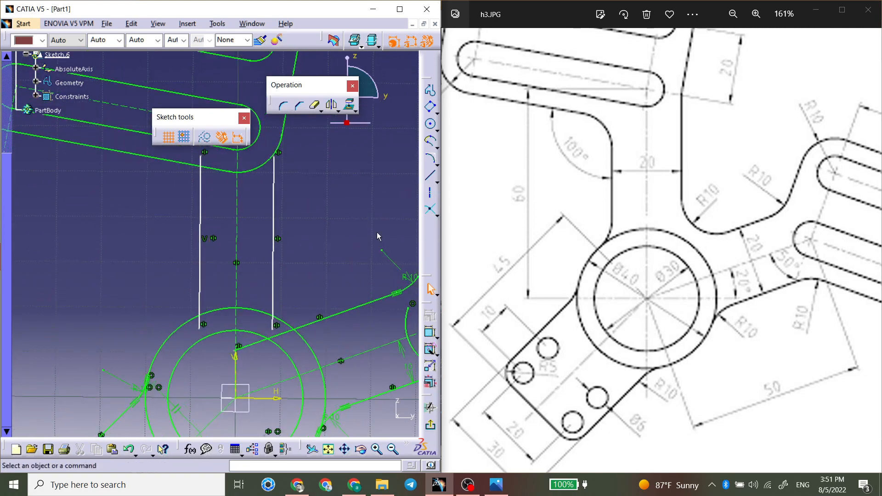
click(430, 332)
click(275, 240)
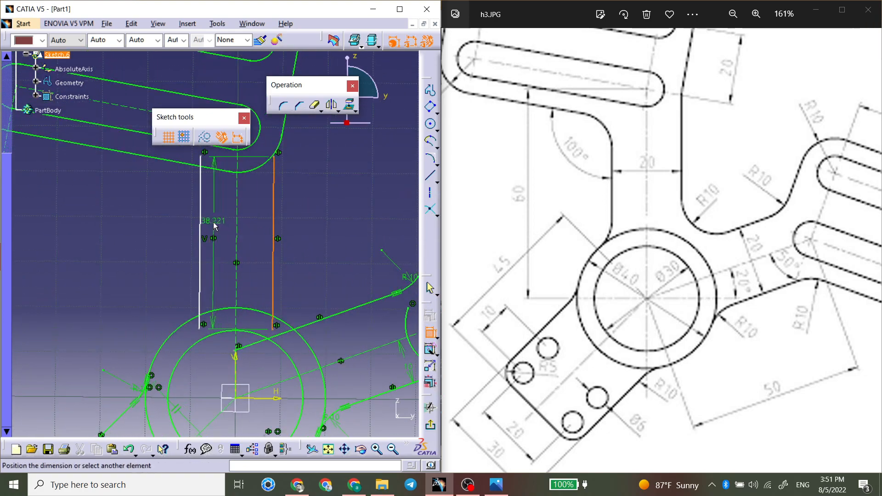
click(201, 211)
click(315, 209)
double_click(320, 211)
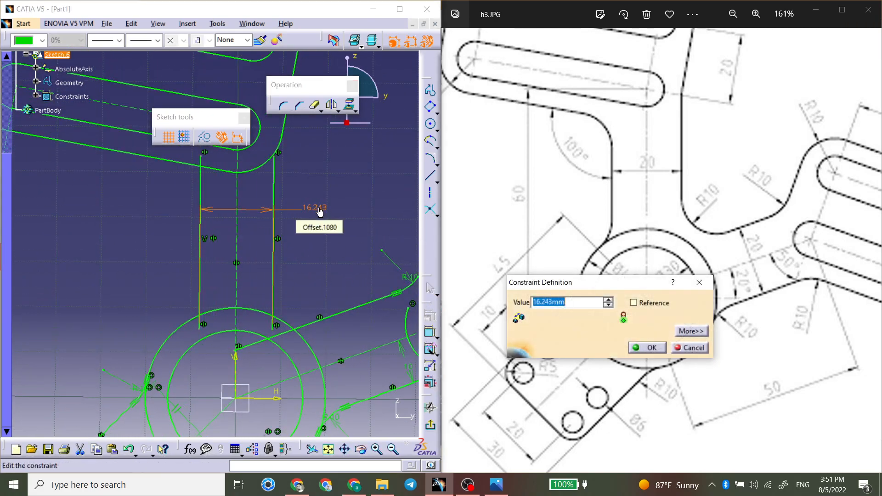
key(Return)
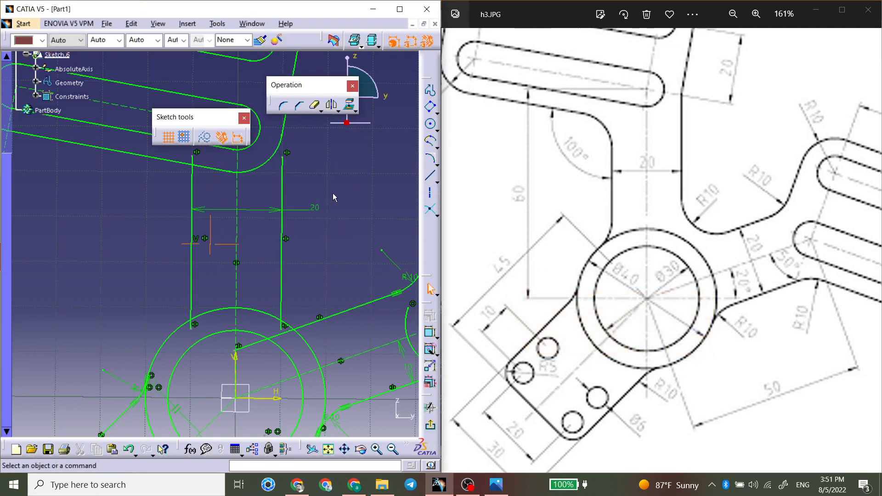
Step: Add a 10 mm radius corner between the left neck line and the upper slotted plate's lower edge
middle_drag(334, 197, 265, 219)
click(285, 109)
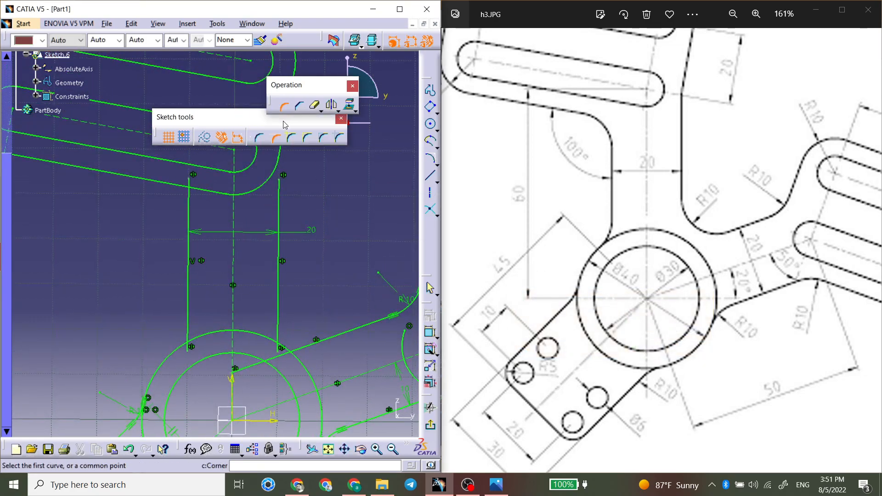
click(189, 201)
click(181, 186)
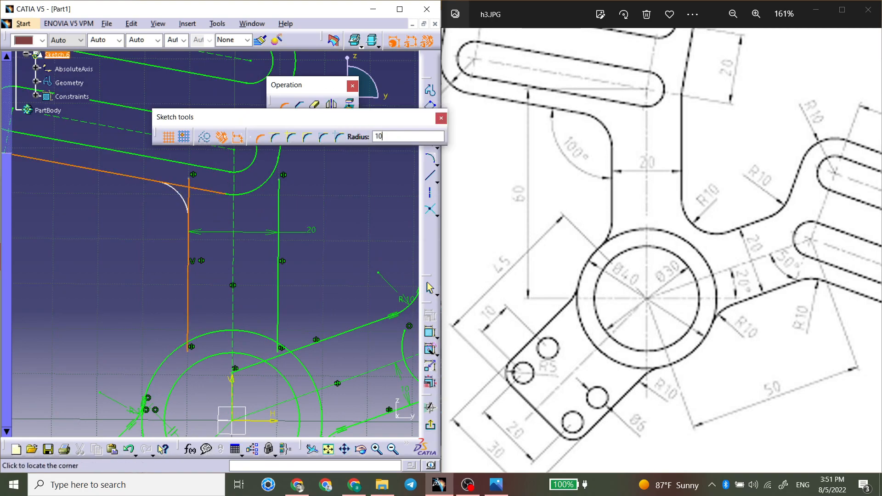
text(10)
key(Return)
Step: Add a 10 mm radius corner between the right neck line and the upper plate's right edge
click(278, 195)
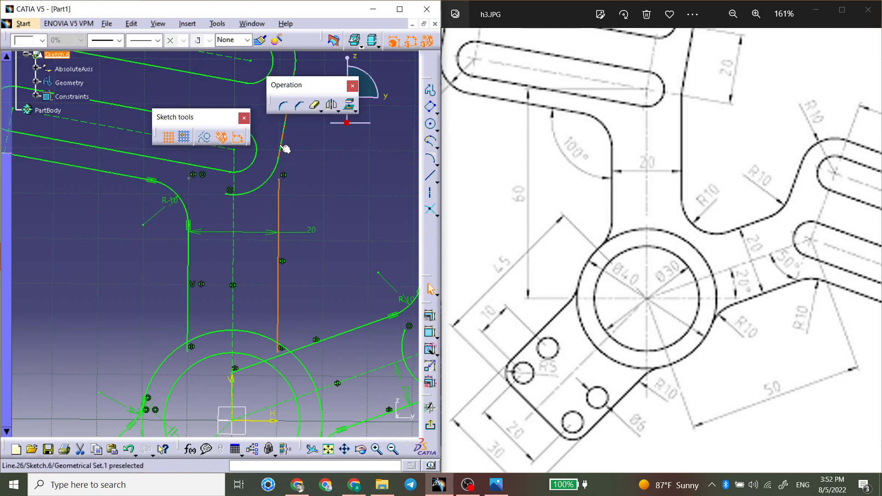
click(283, 105)
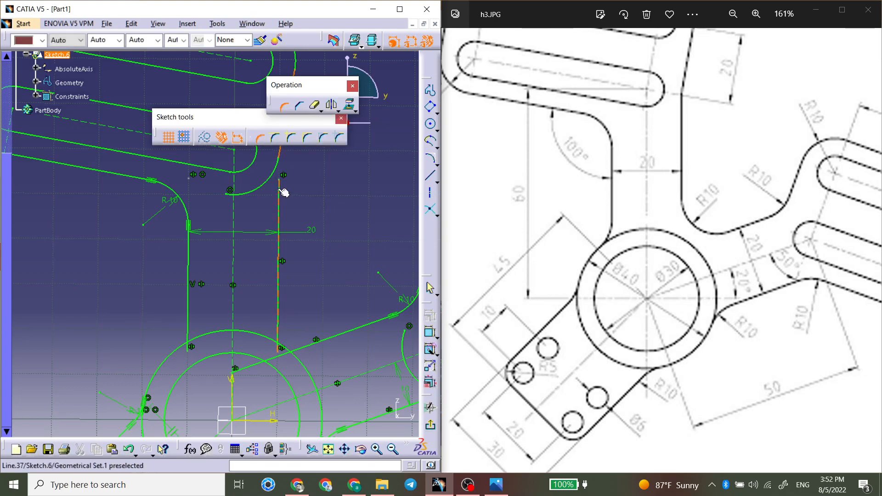
click(278, 188)
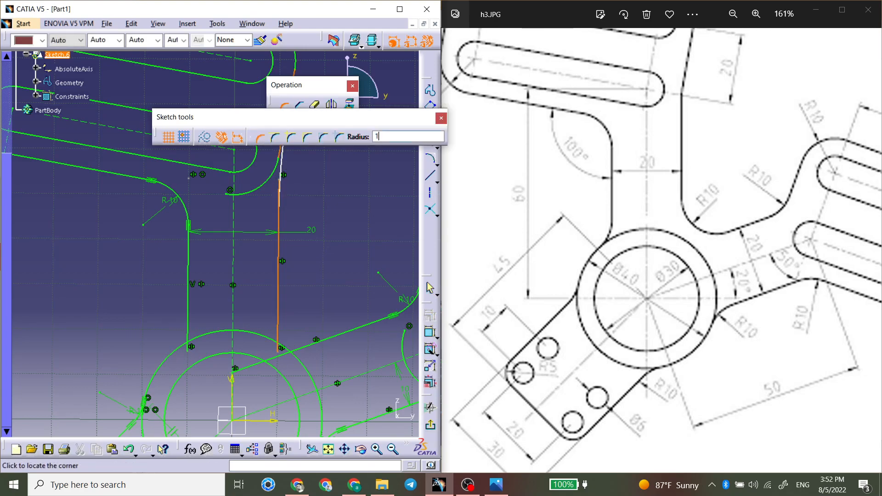
click(283, 163)
Step: Add a 10 mm radius corner between the right neck line and the right arm's upper edge
mouse_move(285, 291)
middle_down()
mouse_move(286, 187)
mouse_move(282, 233)
mouse_move(259, 230)
middle_up()
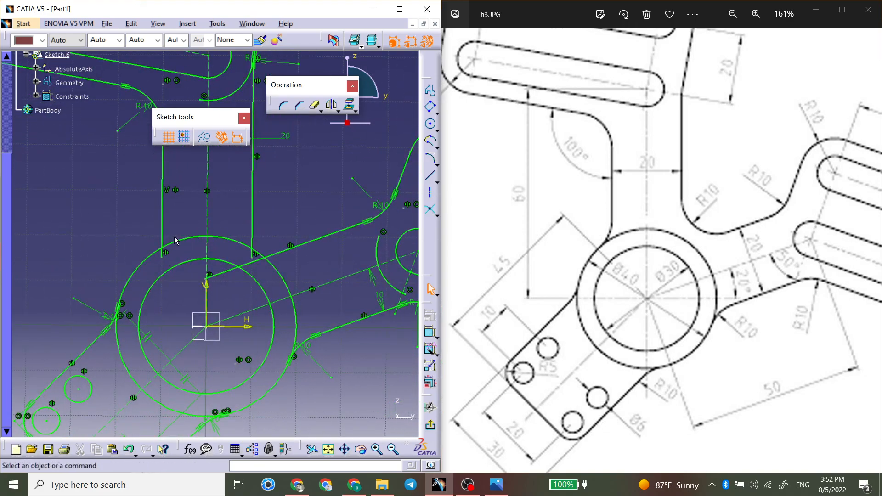
click(252, 227)
click(299, 244)
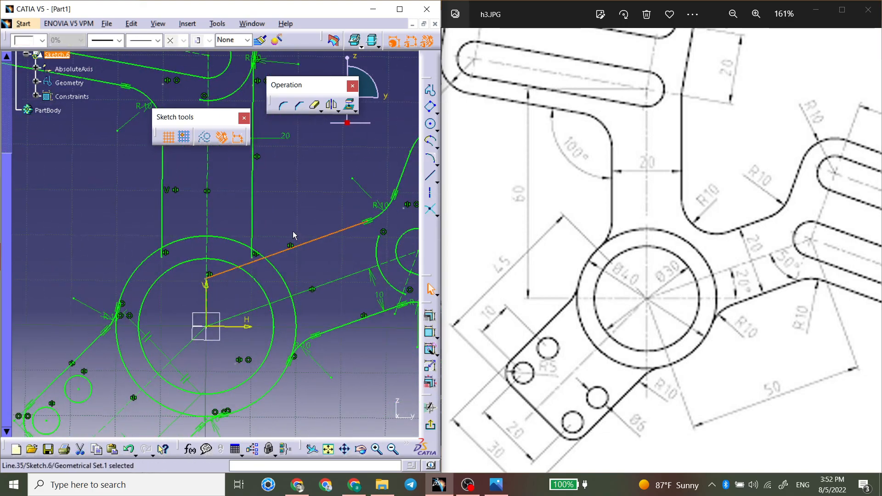
click(283, 105)
click(252, 204)
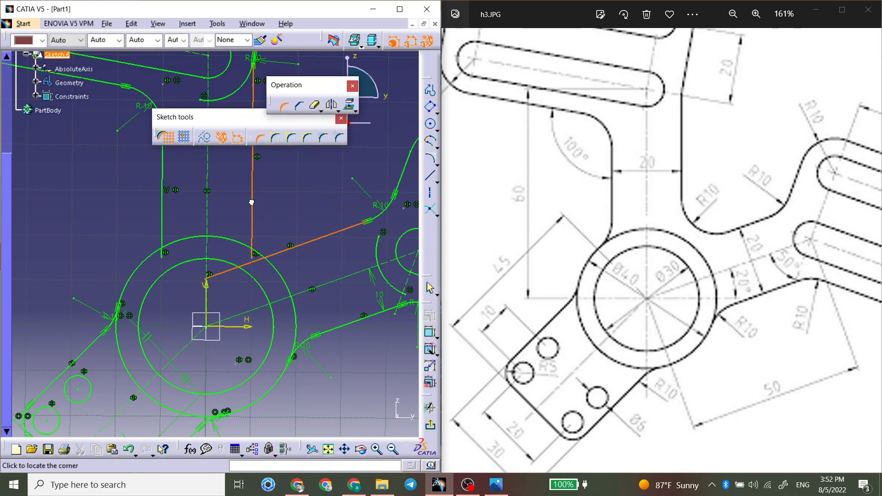
text(10)
key(Return)
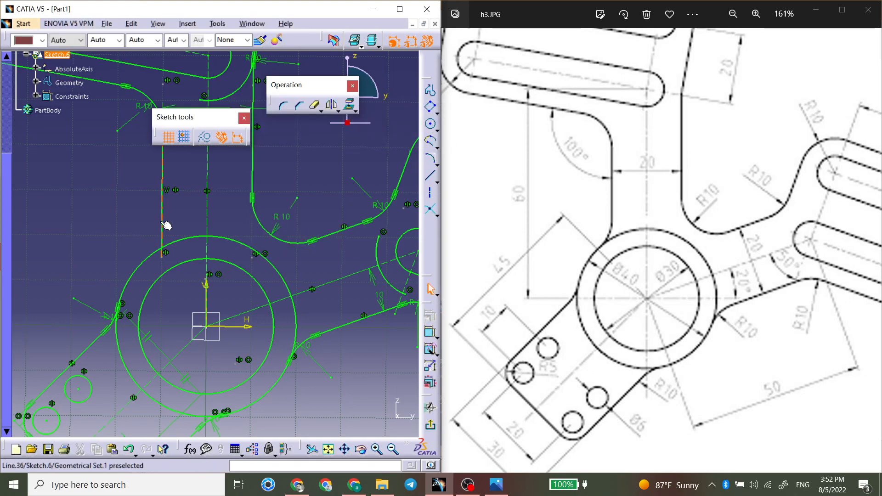
Step: Add a corner between the left neck line and the outer ring circle, trimming only the line
middle_drag(167, 223, 195, 227)
click(285, 106)
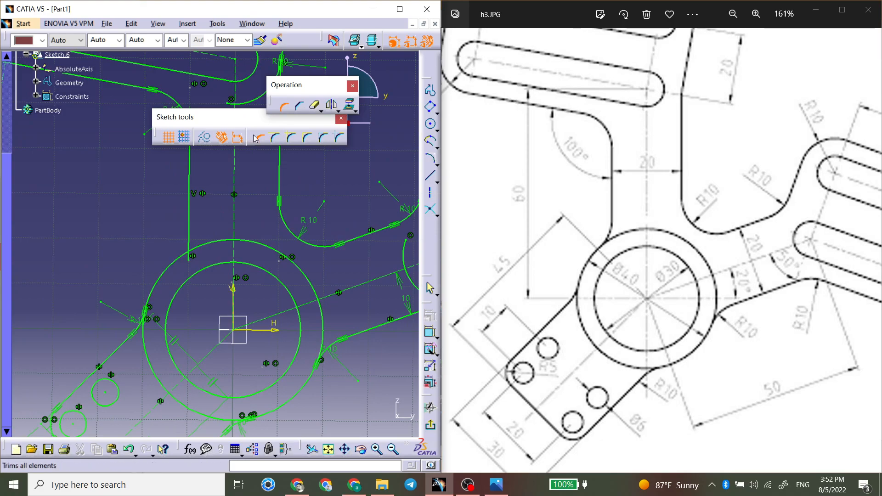
click(188, 237)
click(182, 256)
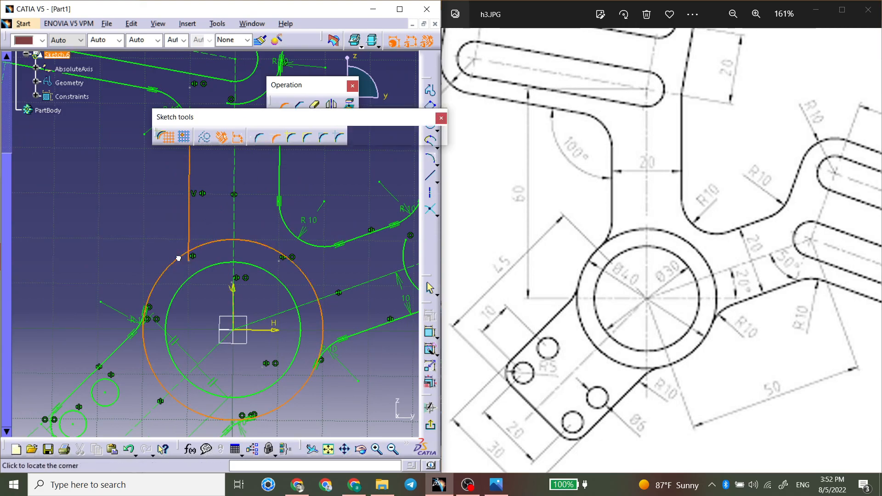
click(180, 248)
Step: Constrain the endpoint where the upper plate's right edge meets its neck corner coincident with the lower slot's centreline
mouse_move(282, 227)
middle_down()
mouse_move(183, 276)
mouse_move(158, 251)
middle_up()
middle_drag(139, 79, 234, 190)
mouse_move(242, 221)
middle_down()
mouse_move(246, 203)
mouse_move(288, 264)
mouse_move(254, 256)
mouse_move(254, 289)
mouse_move(322, 216)
middle_up()
mouse_move(323, 210)
mouse_down()
mouse_move(324, 200)
mouse_move(319, 211)
mouse_up()
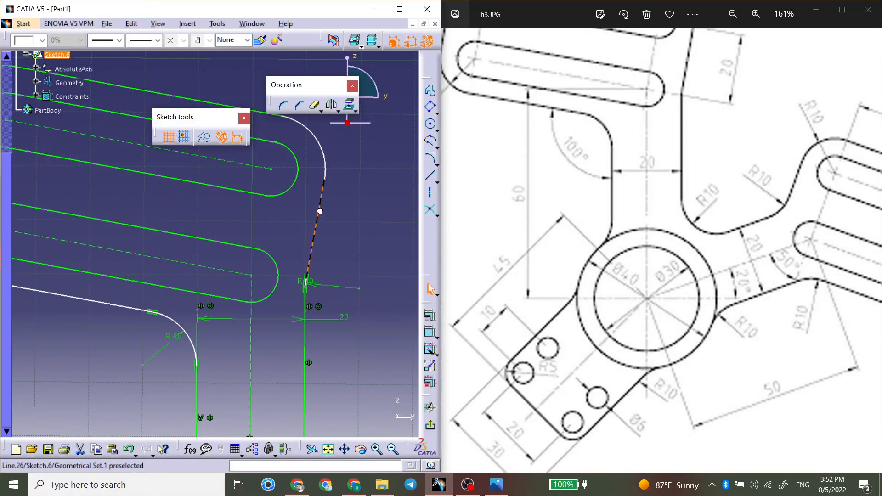
click(349, 210)
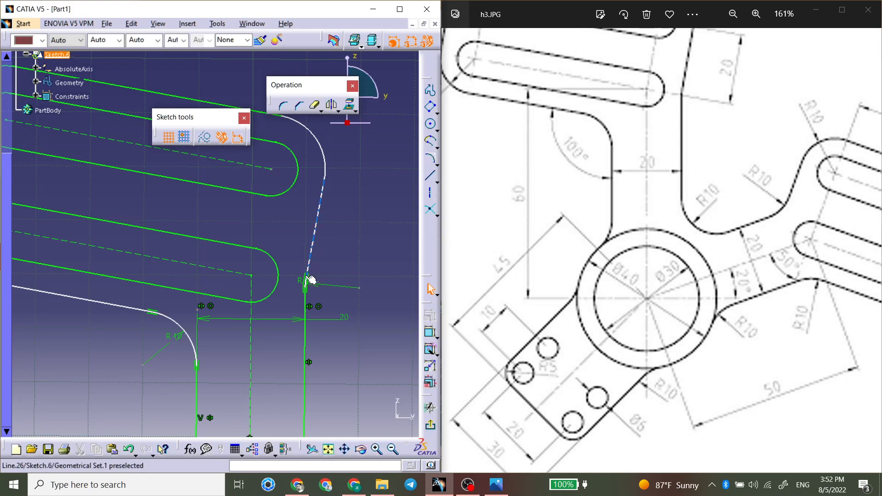
middle_drag(330, 305, 260, 234)
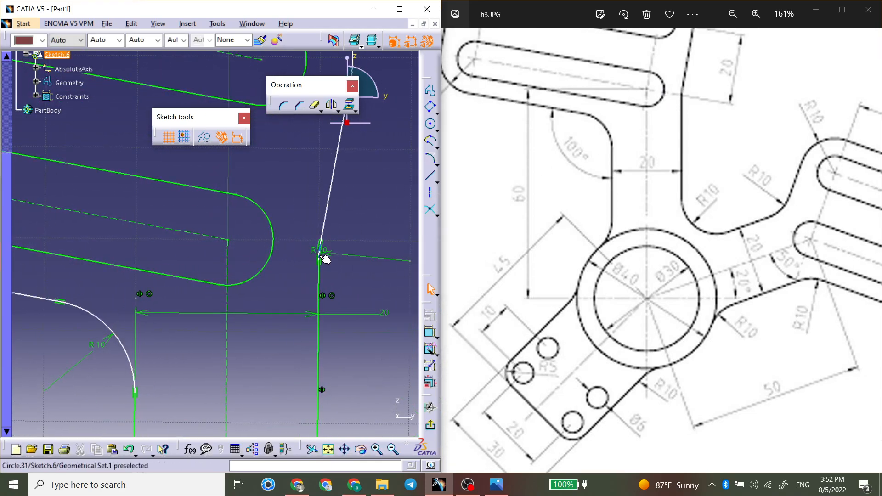
middle_drag(388, 266, 330, 233)
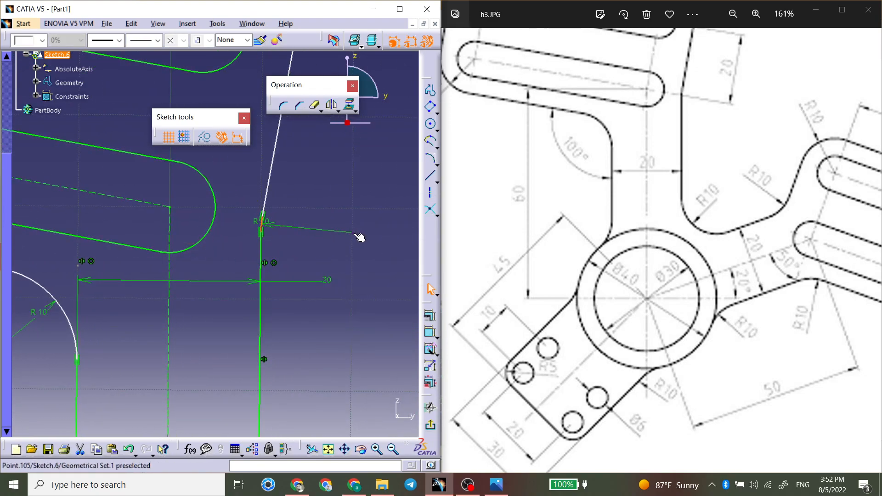
click(264, 234)
ctrl+click(175, 211)
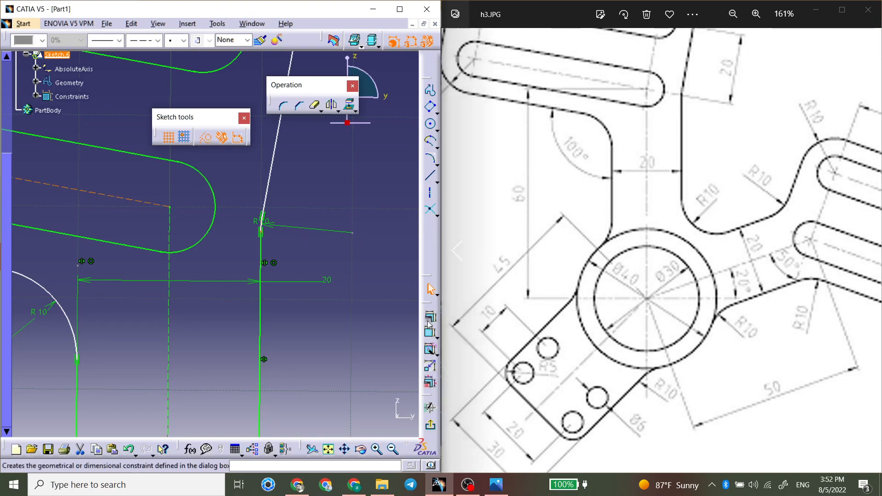
click(431, 336)
click(355, 309)
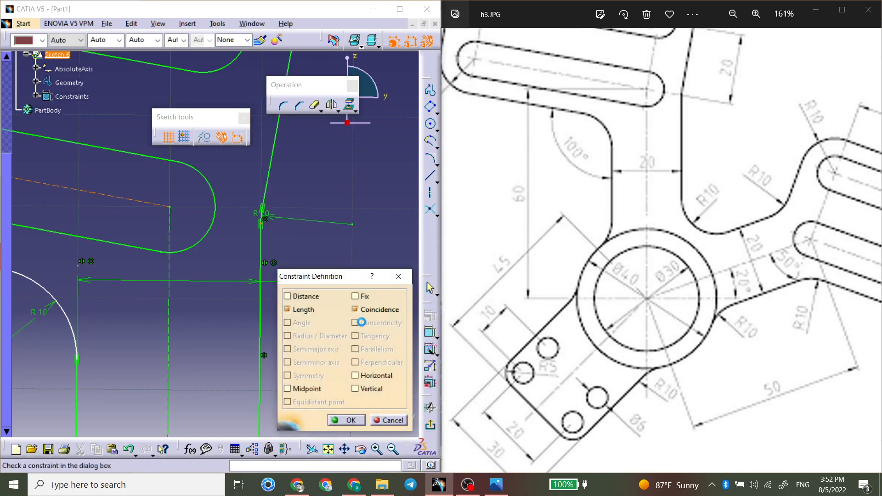
click(346, 420)
Step: Try to make the upper plate's lower-left corner arc concentric with the lower slot's left end arc, and undo the constraint
mouse_move(221, 273)
middle_down()
mouse_move(361, 312)
mouse_move(362, 349)
middle_up()
mouse_move(184, 327)
middle_down()
mouse_move(268, 345)
mouse_move(280, 354)
mouse_move(271, 361)
middle_up()
drag(243, 309, 240, 313)
click(99, 282)
ctrl+click(103, 257)
click(429, 316)
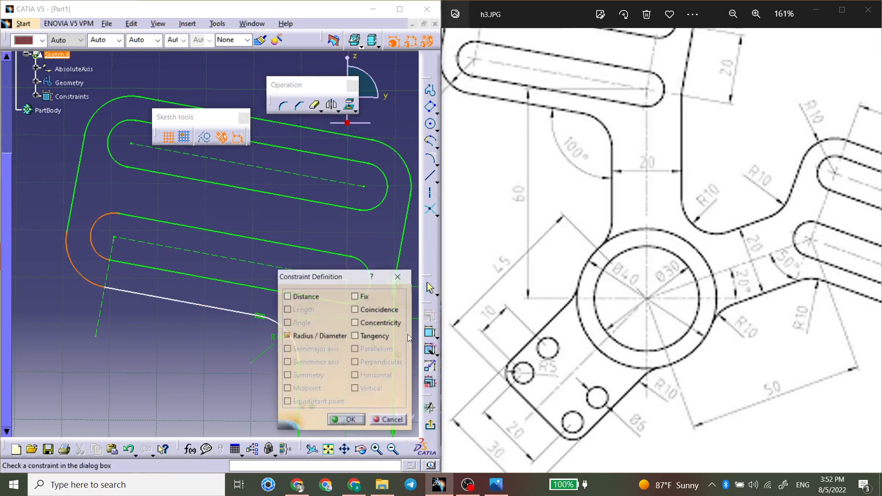
click(384, 323)
key(Return)
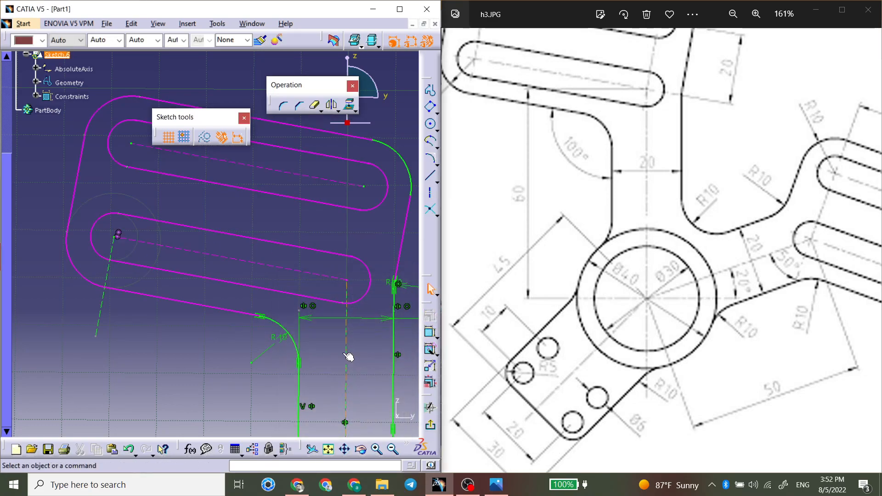
key(ctrl+z)
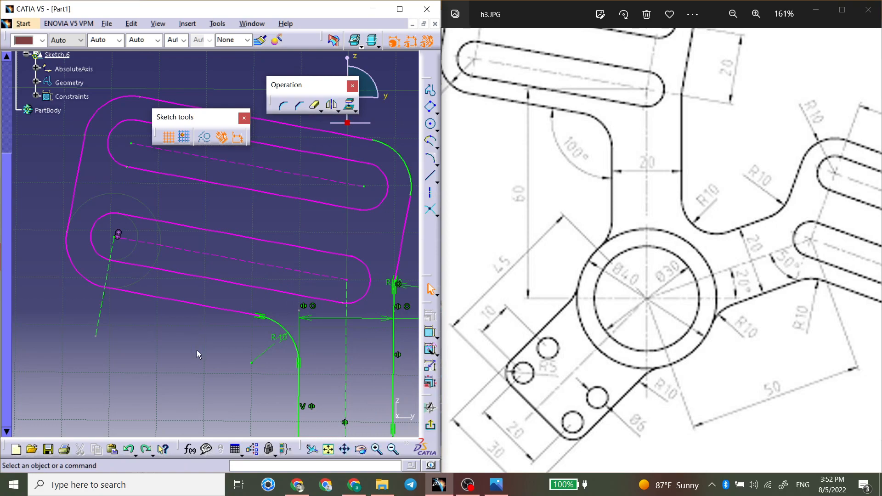
Step: Try to make the plate's lower-left corner arc concentric with the left endpoint of the lower slot's centreline
click(202, 345)
click(96, 252)
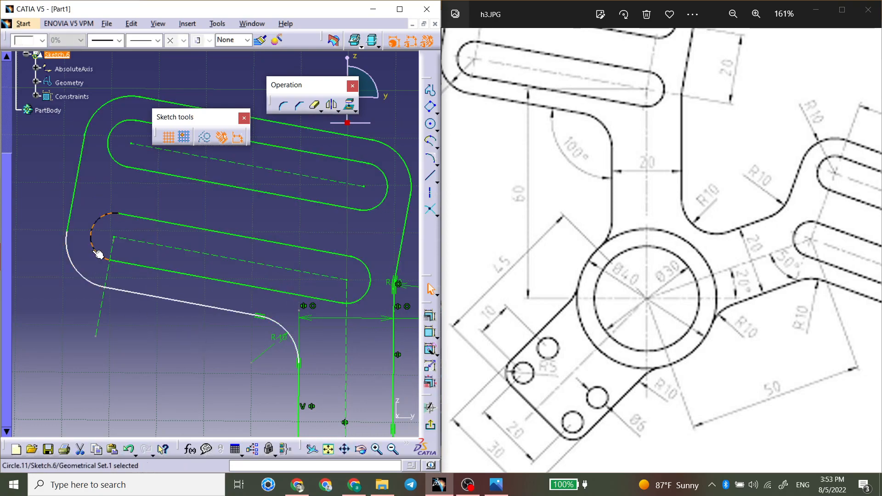
click(86, 277)
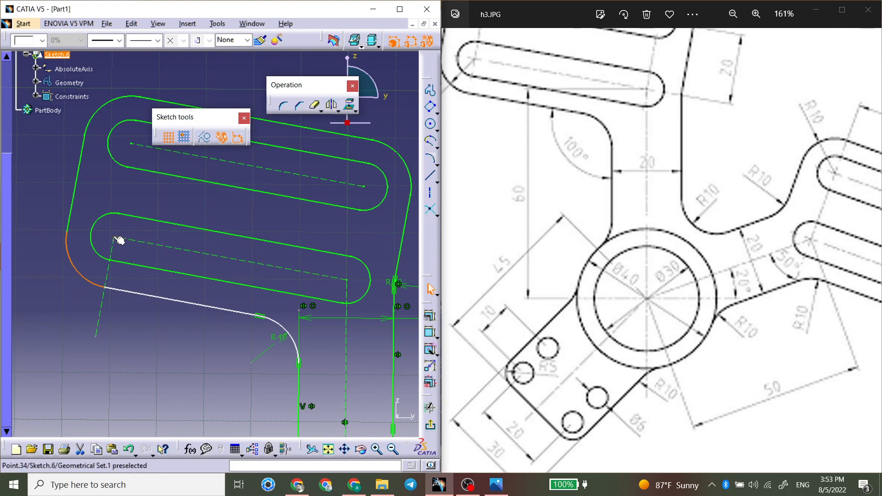
click(430, 316)
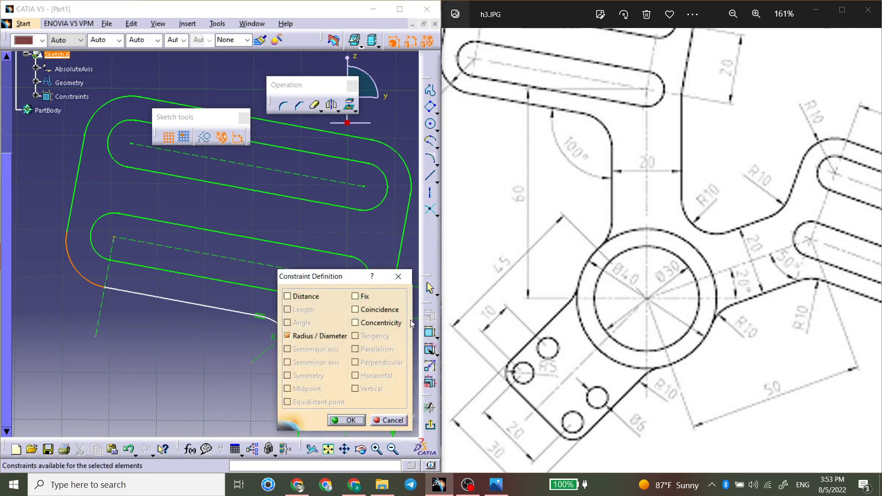
click(398, 324)
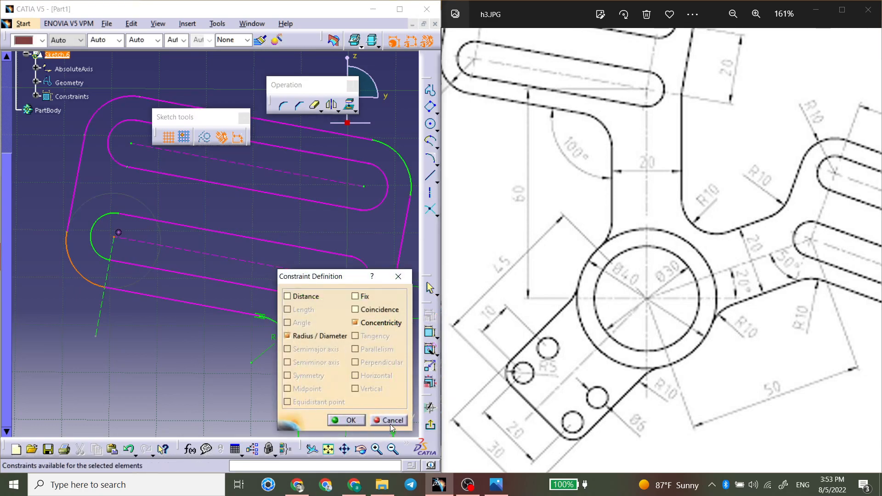
click(349, 420)
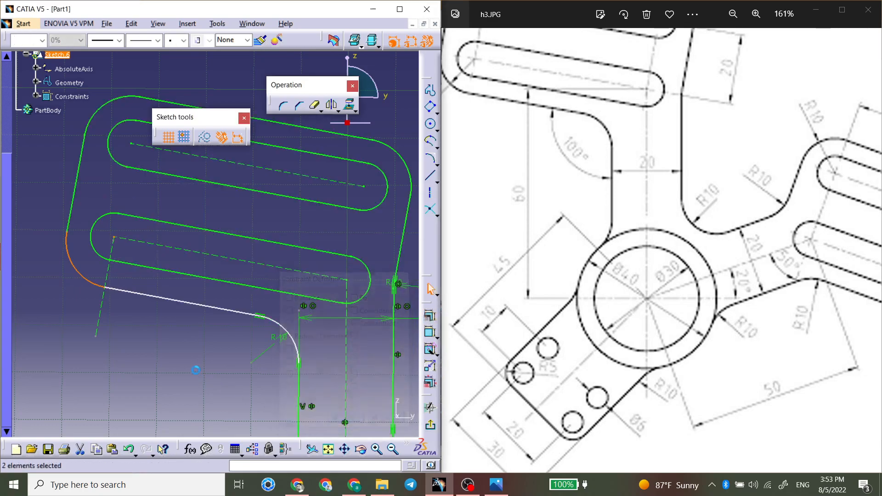
Step: Constrain the centre point of the upper plate's lower-left corner arc coincident with the lower slot's centreline
drag(96, 264, 95, 313)
click(107, 276)
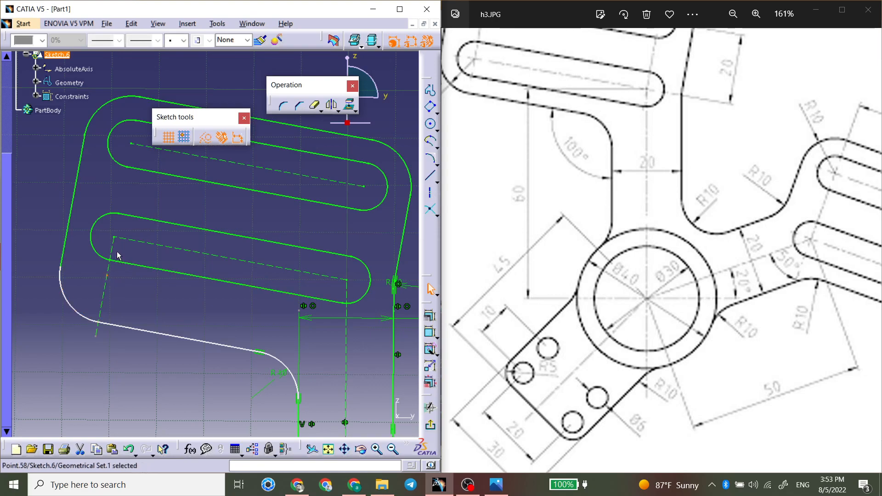
ctrl+click(124, 241)
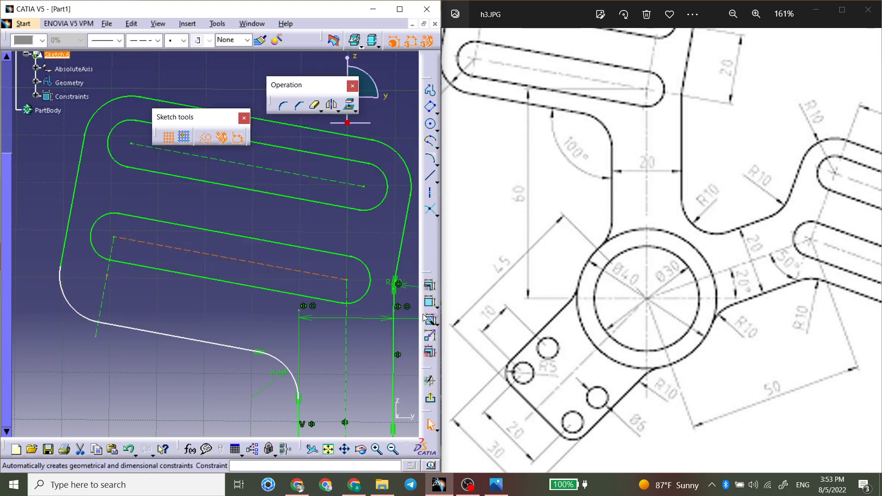
click(429, 316)
click(385, 310)
click(347, 420)
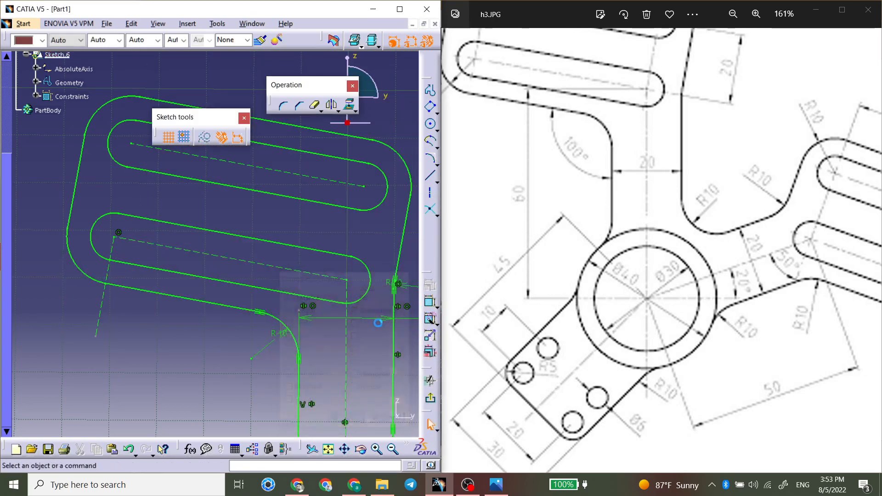
Step: Compare the completed bracket profile with the full reference drawing and exit the sketch
mouse_move(311, 342)
middle_down()
mouse_move(165, 286)
mouse_move(268, 382)
mouse_move(290, 362)
mouse_move(292, 340)
middle_up()
drag(635, 213, 599, 204)
scroll(599, 205, down, 5)
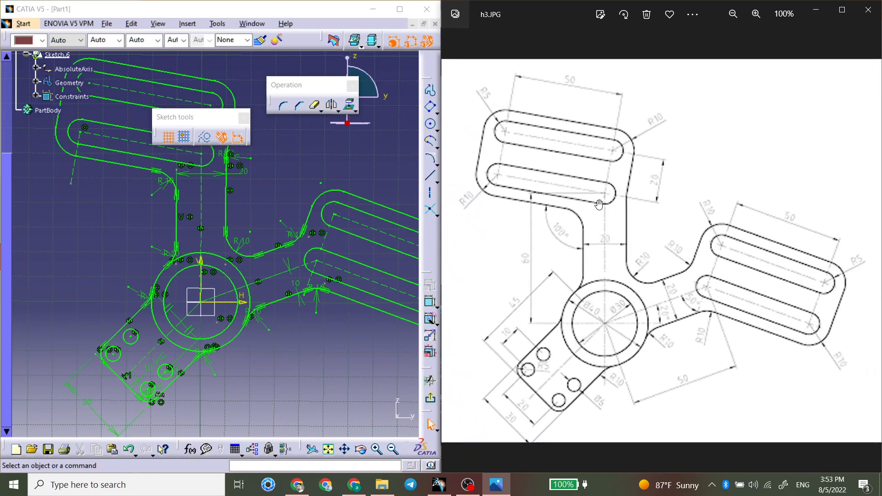
click(430, 398)
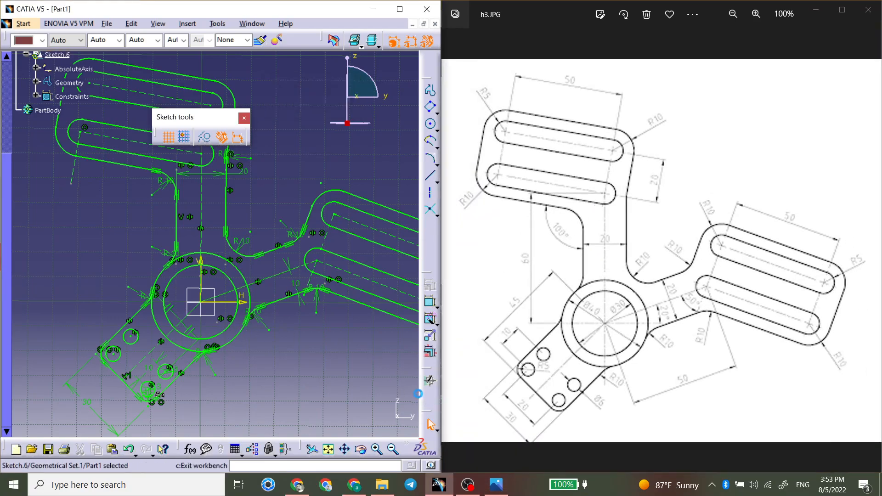
middle_drag(238, 283, 229, 265)
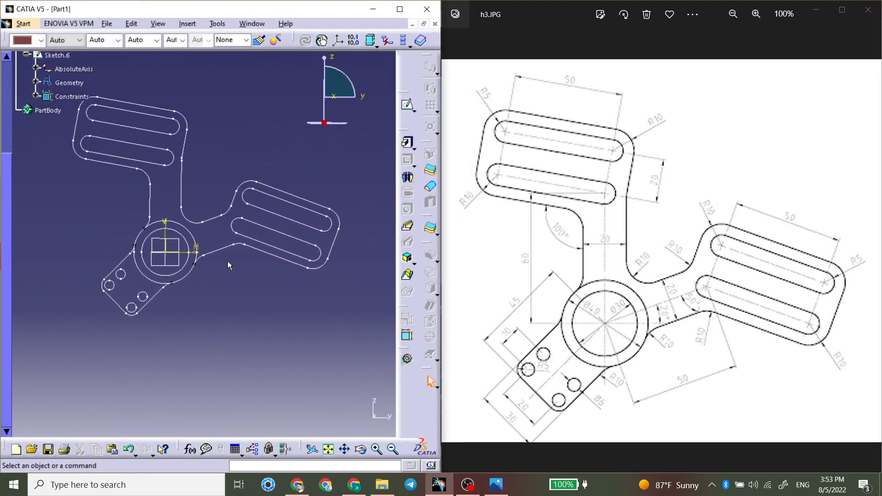